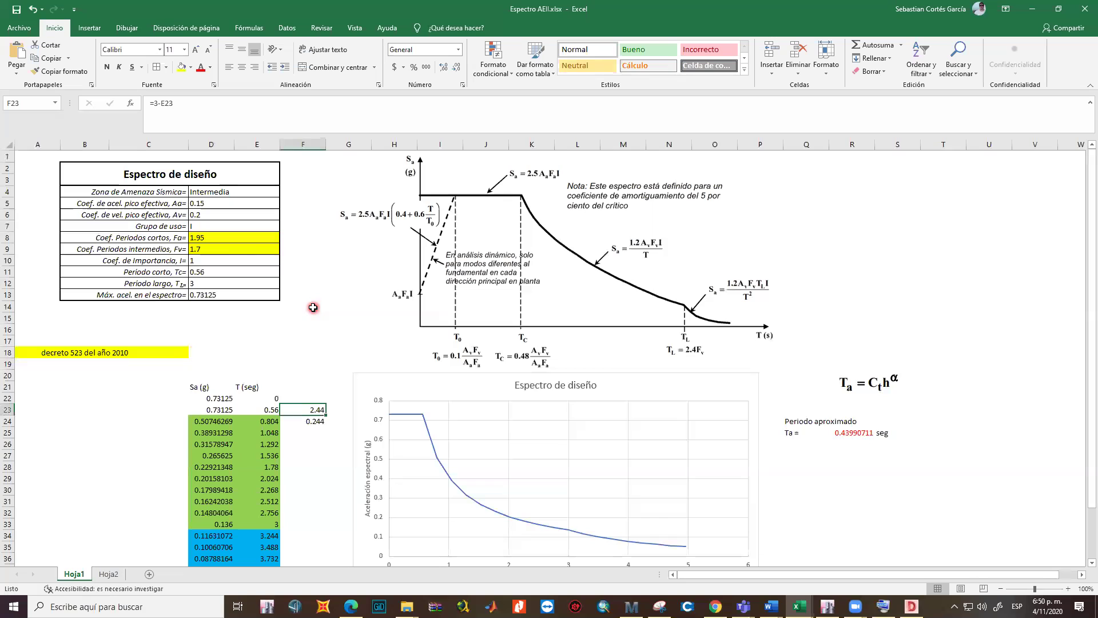
Move the Ta = Ct·h^α formula picture leftward so it sits directly above the Periodo aproximado label on Hoja1
left_click(850, 433)
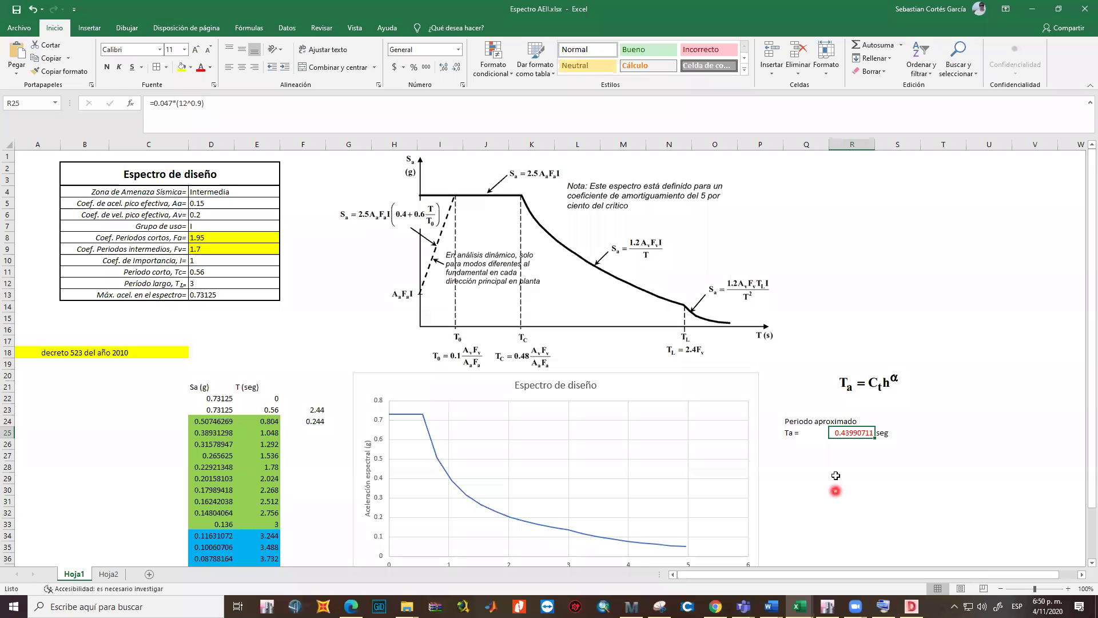
left_click(867, 384)
left_click_drag(866, 384, 828, 391)
left_click(939, 410)
Copy the approximate period Ta from Hoja1 cell R25 and paste it as a value into cell B11 of Hoja2
left_click(845, 433)
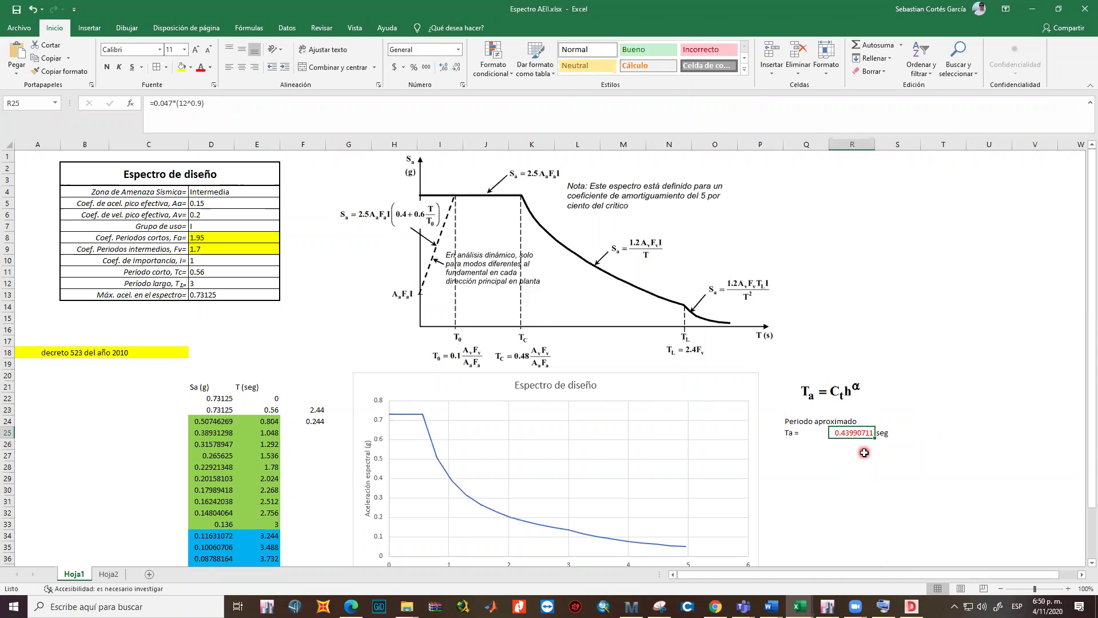
key("ctrl+c")
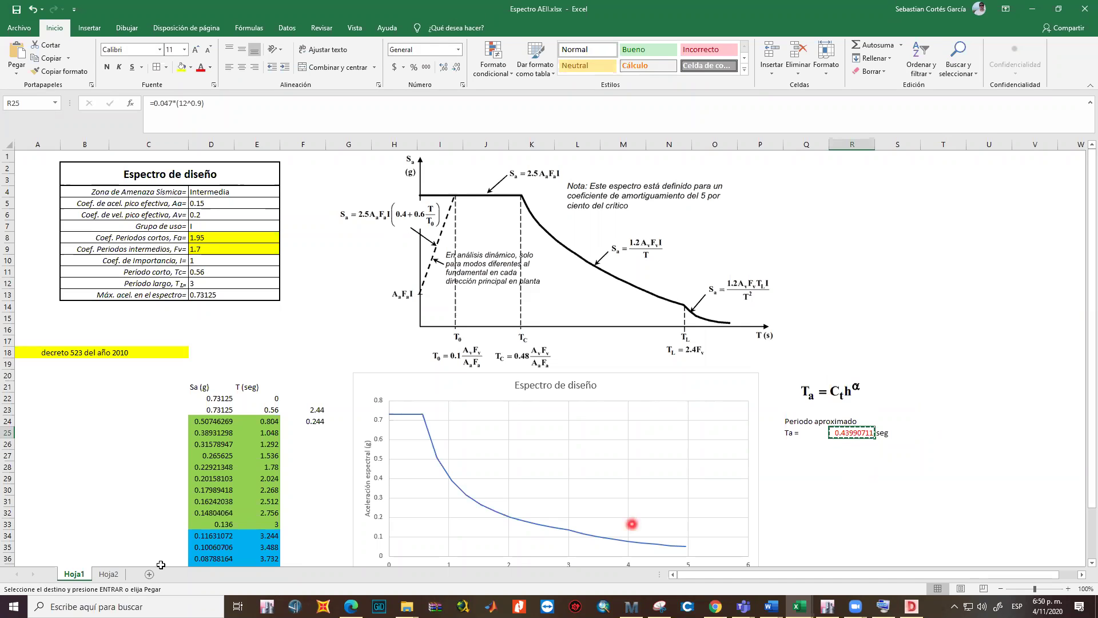
left_click(109, 573)
left_click(114, 385)
right_click(106, 349)
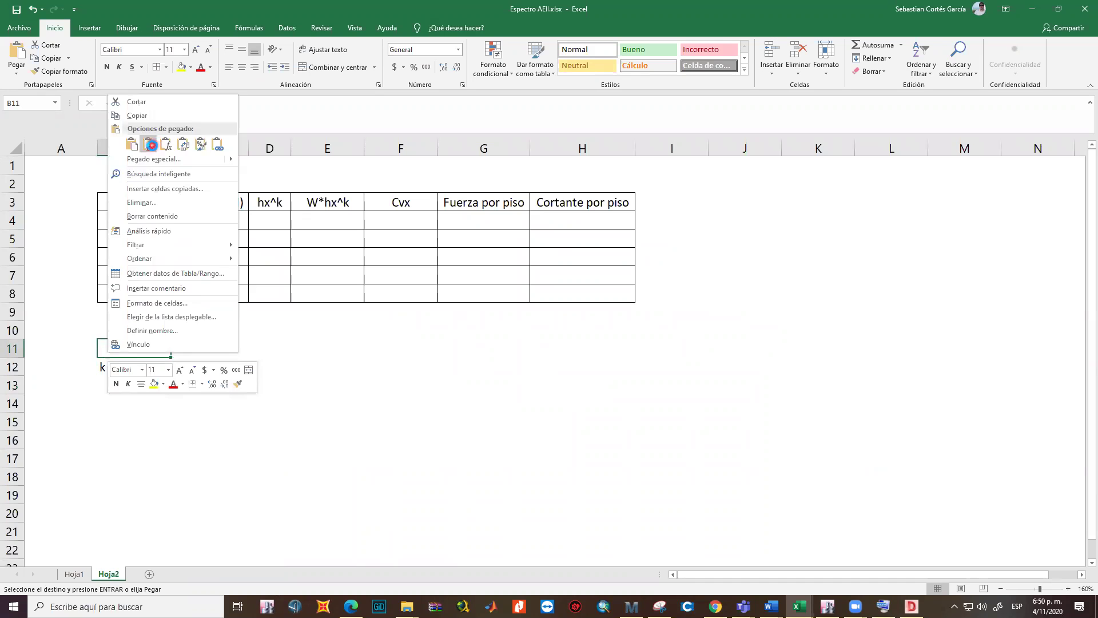
left_click(149, 144)
Label the period with "Ta =" in cell A11 and right-align the label
left_click(71, 353)
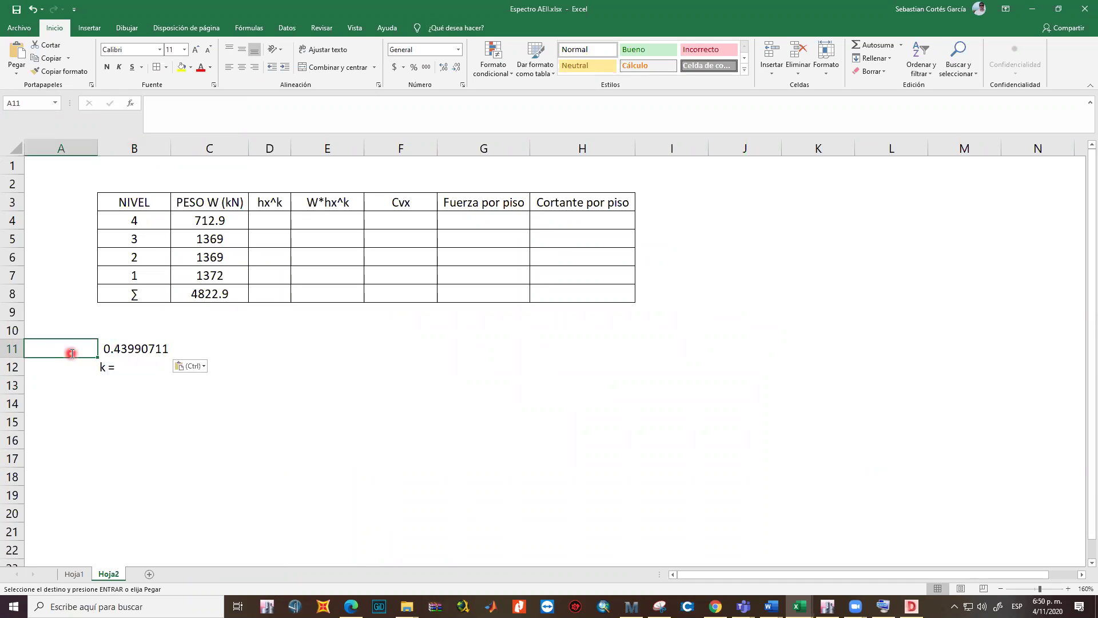
type("Ta =")
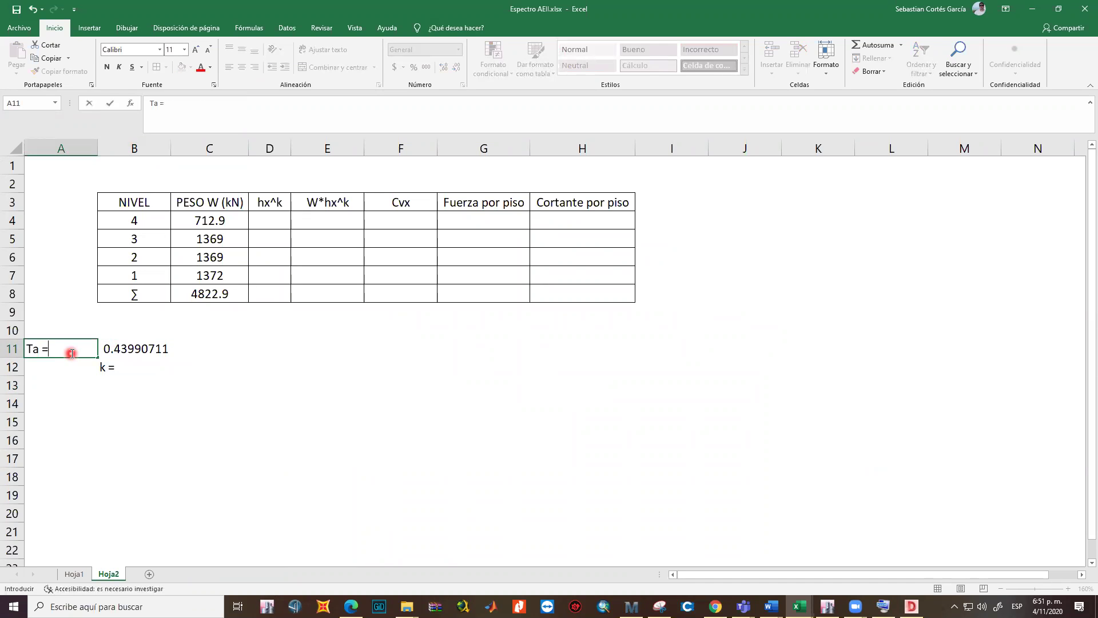
key("Return")
left_click(70, 350)
left_click(254, 67)
Consult section A.4.3.2 of the NSR-10 PDF for the exponent k rule for short periods, and return to the Excel workbook
left_click(135, 365)
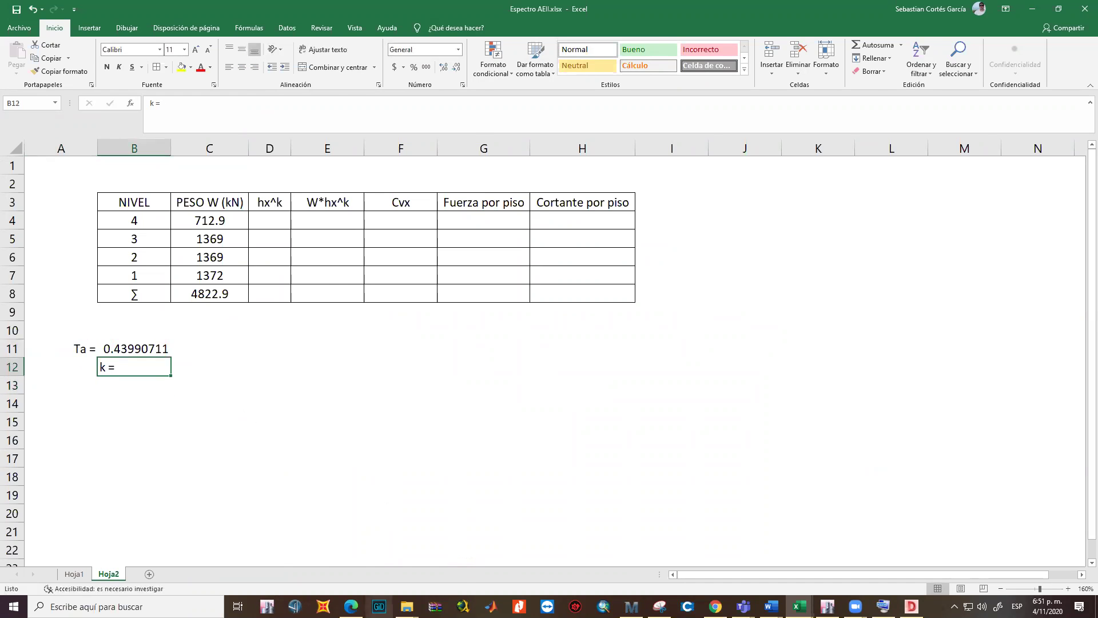
left_click(352, 606)
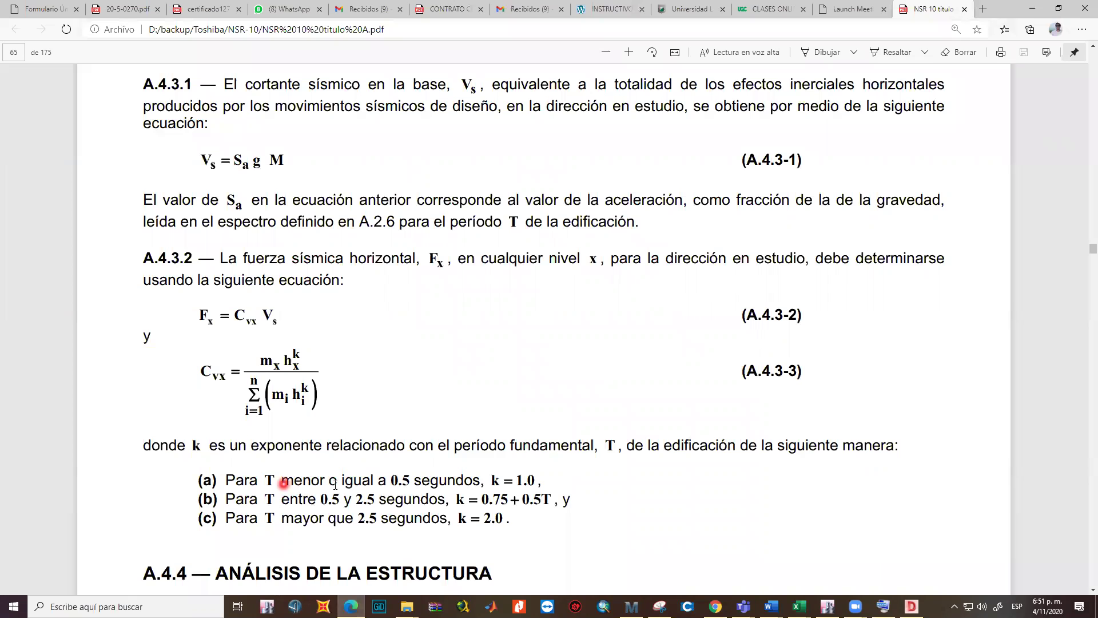
left_click_drag(264, 480, 692, 493)
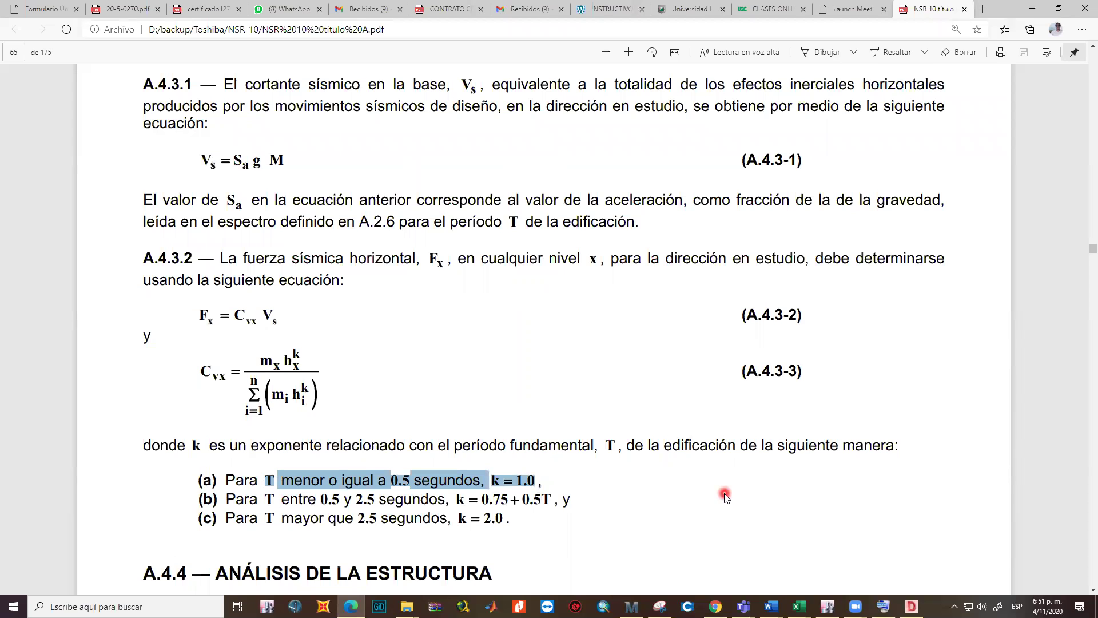
key("alt+Tab")
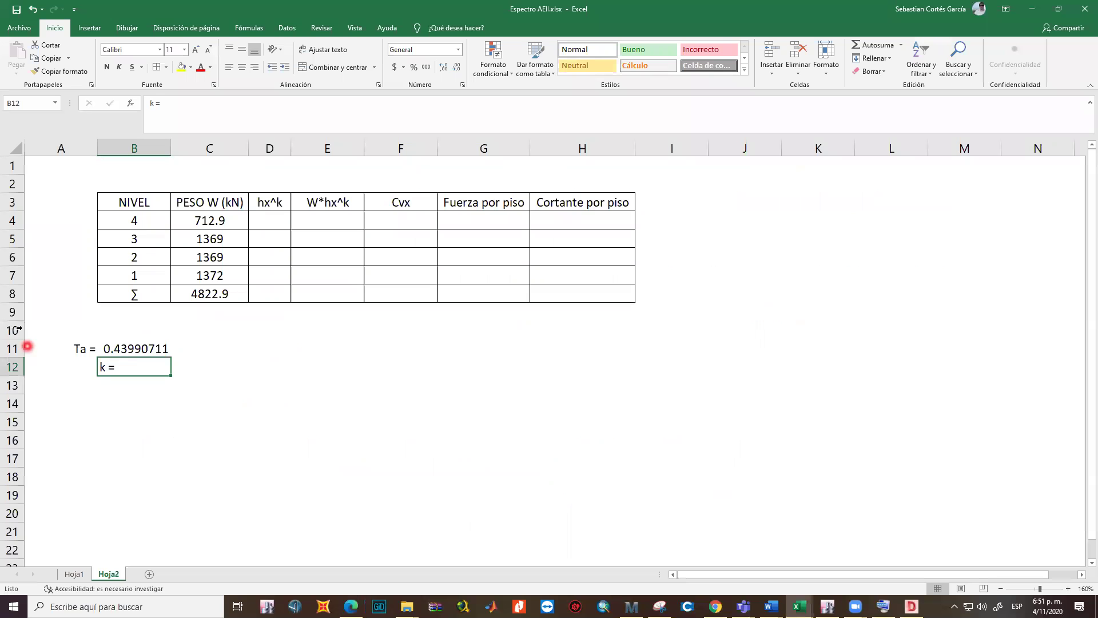
Copy the "k =" label from cell B12 into cell A12
left_click(191, 371)
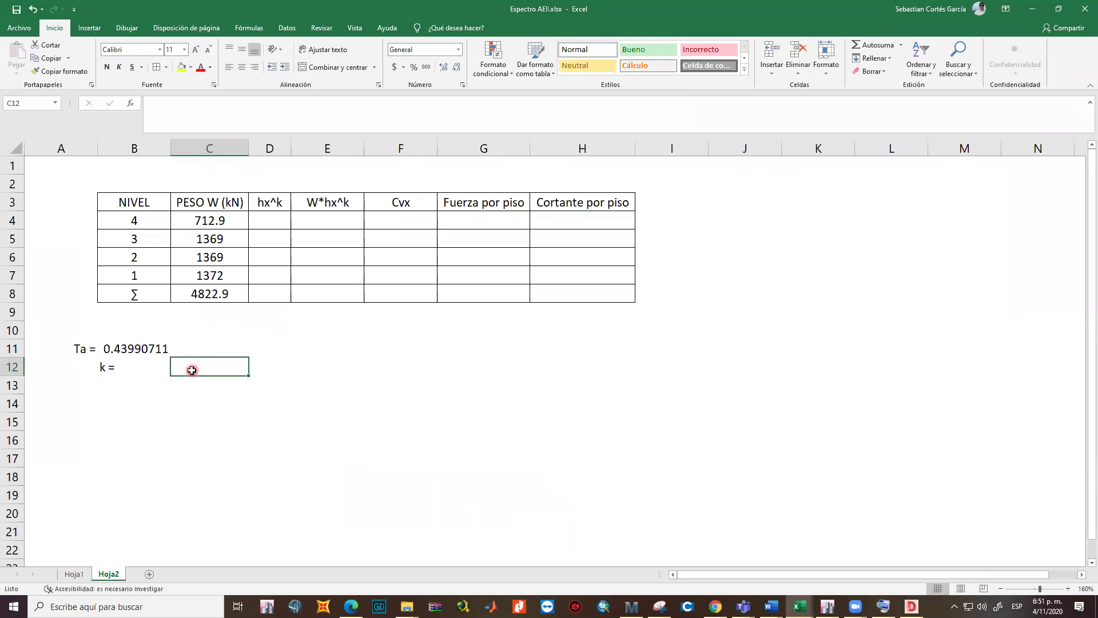
left_click(103, 368)
key("ctrl+c")
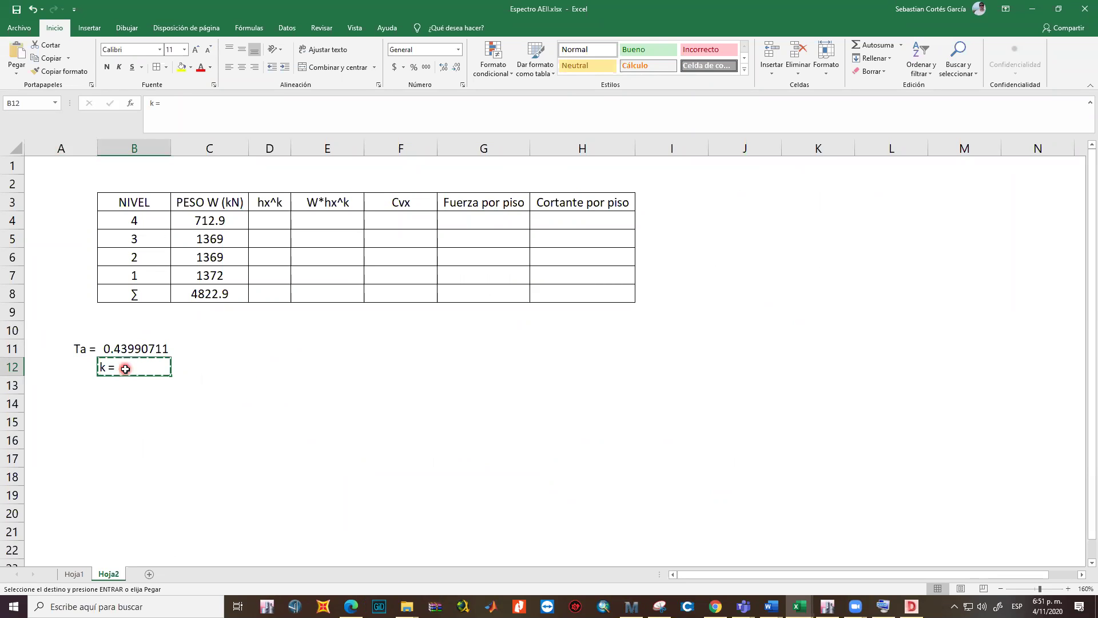
key("Left")
key("ctrl+v")
Set k to 1 in cell B12 and right-align the "k =" label in A12
left_click(125, 369)
type("1")
key("Return")
left_click(73, 366)
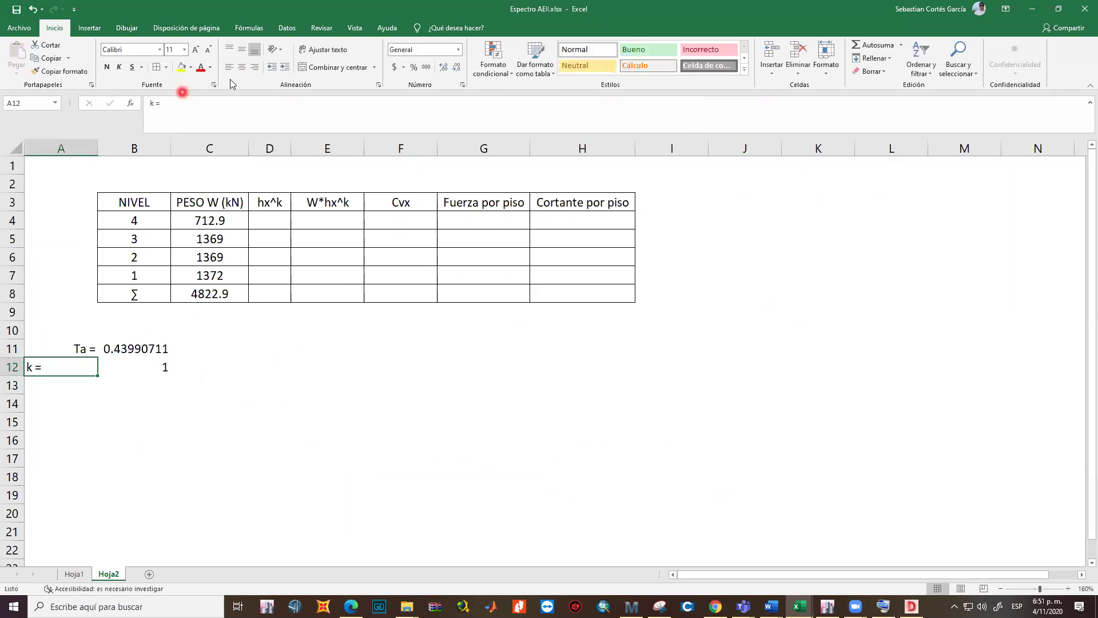
left_click(255, 67)
left_click(270, 385)
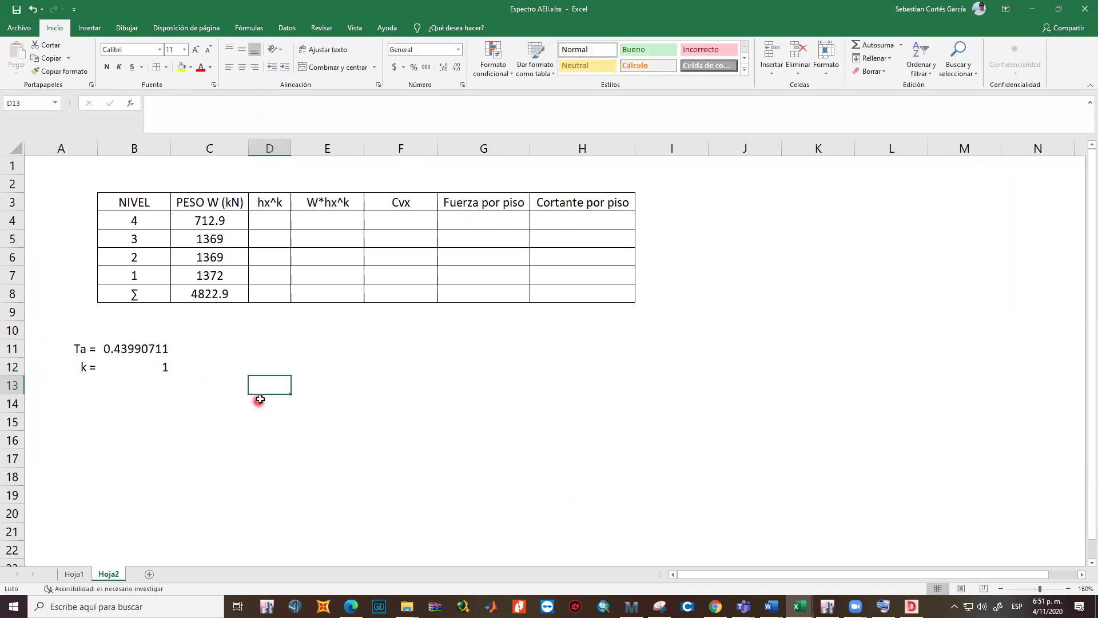
Switch to the MODELO EJEMPLO model in ETABS, run its analysis and try to animate the dead-load deformed shape
left_click(884, 606)
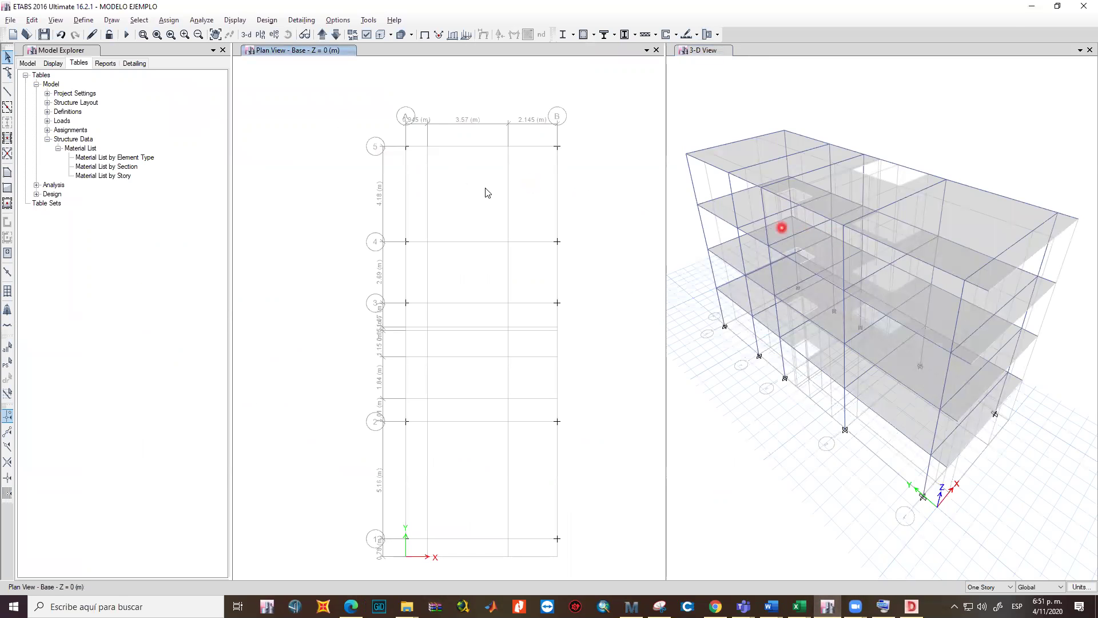
left_click(127, 35)
left_click(423, 299)
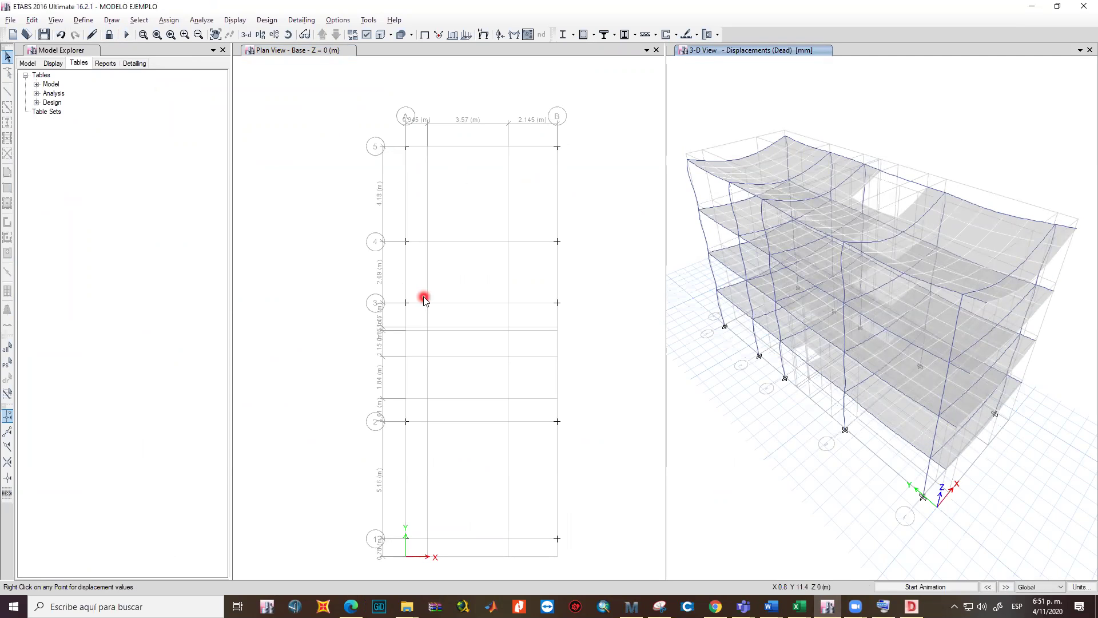
right_click(800, 207)
right_click(791, 291)
left_click(914, 587)
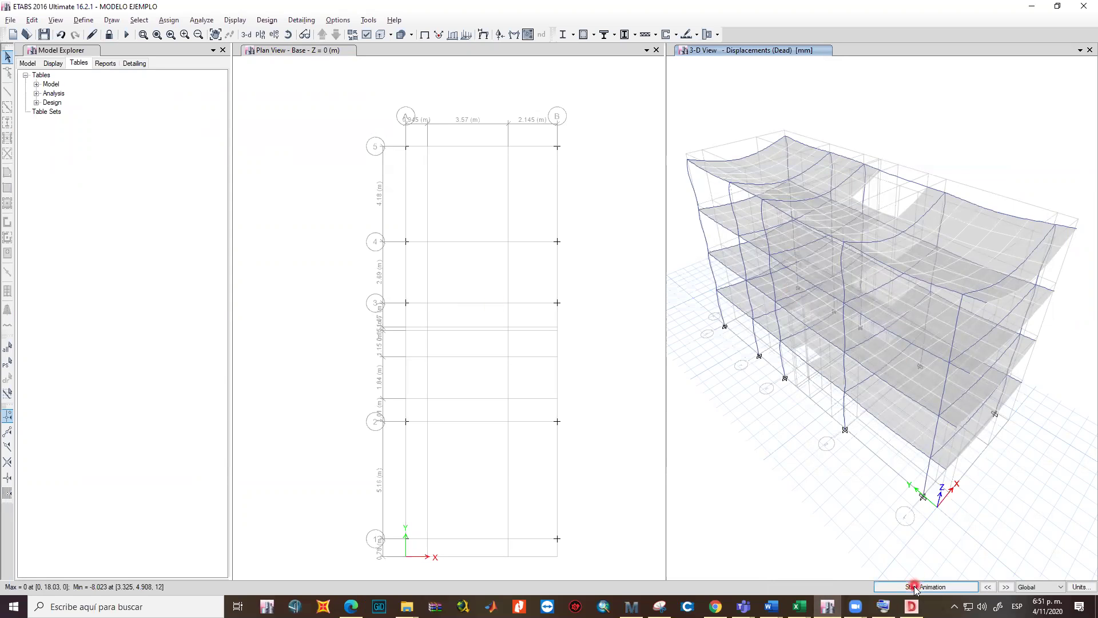
left_click(584, 91)
Display the deformed shape of mode number 1 of the Modal case in the 3-D view and start its animation
left_click(483, 36)
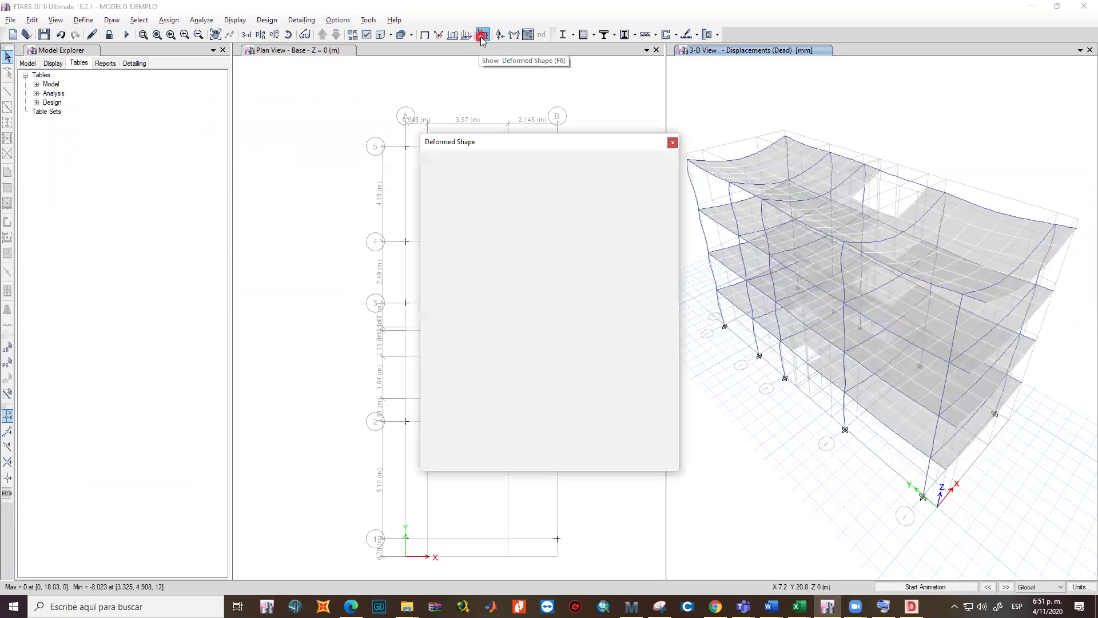
left_click(609, 181)
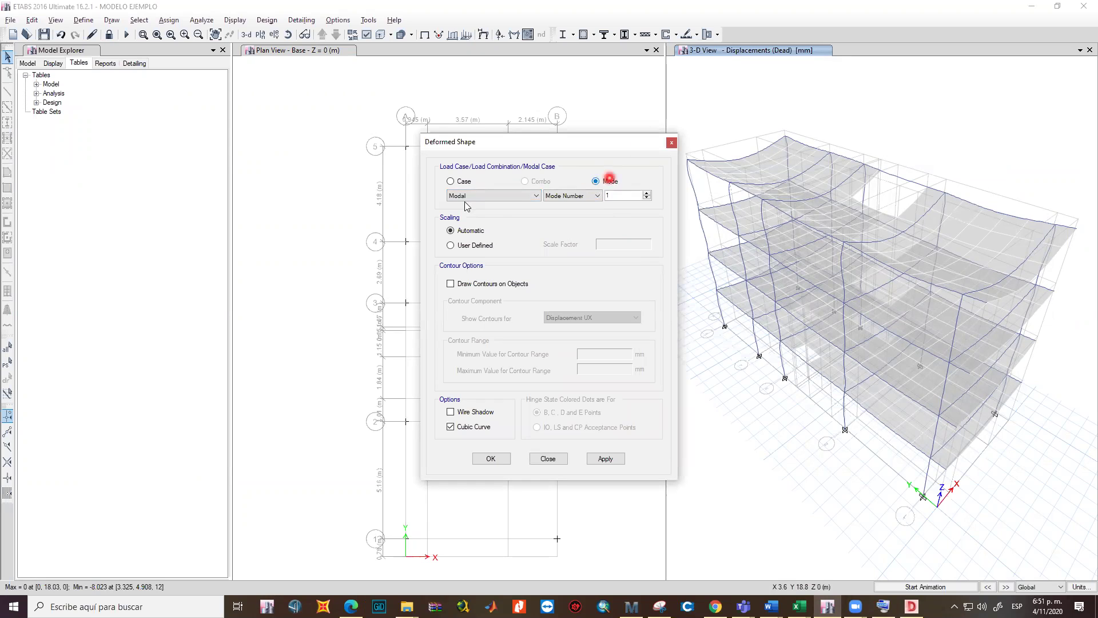
left_click(543, 202)
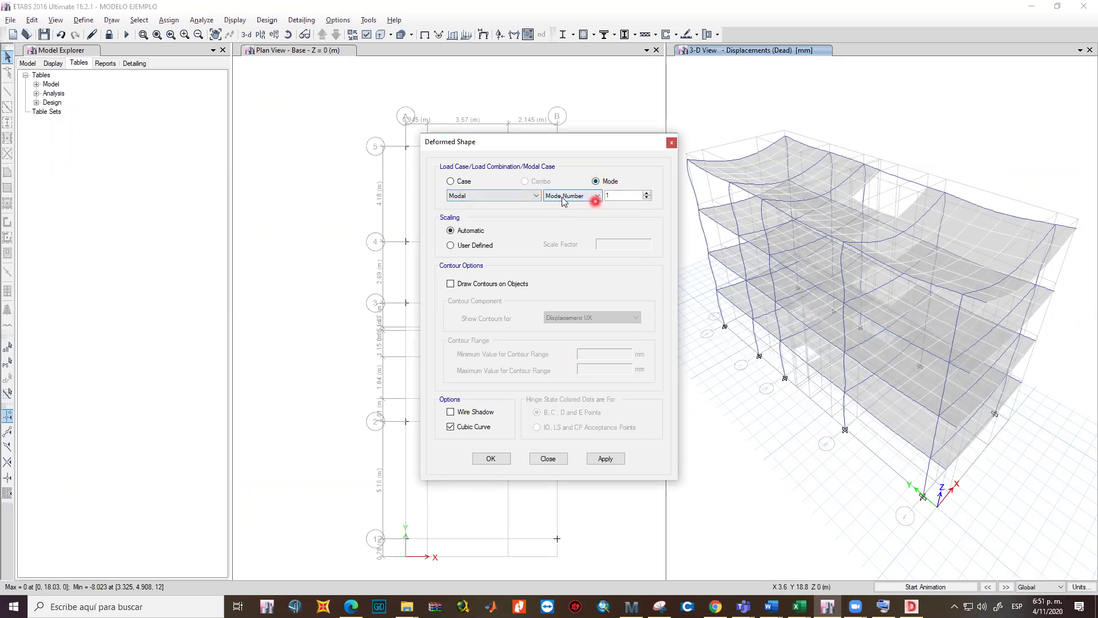
left_click(491, 459)
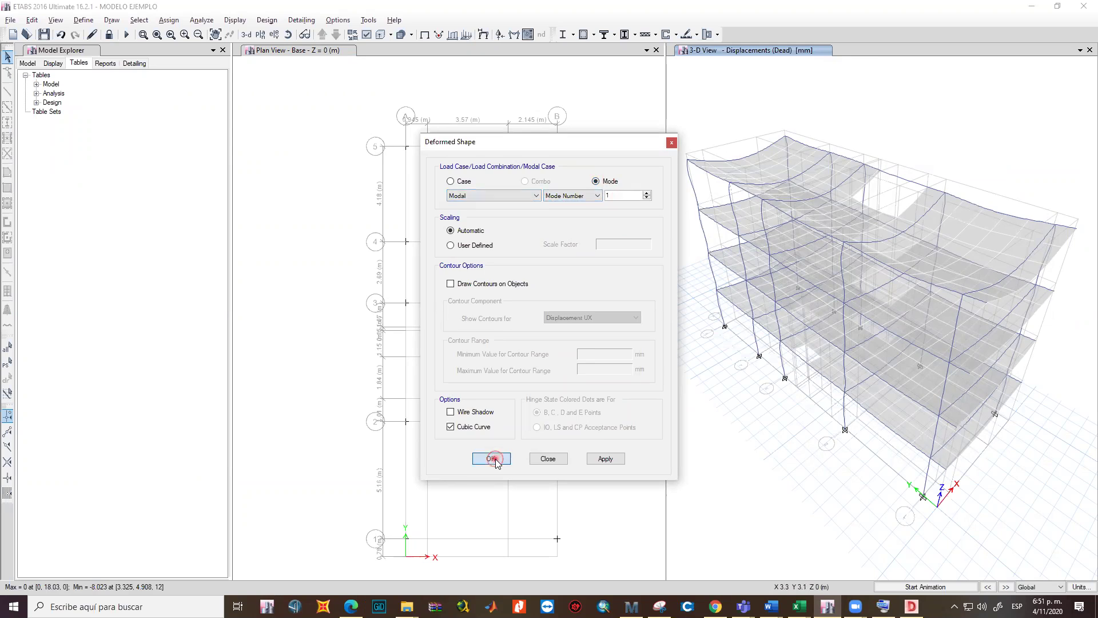
left_click(836, 57)
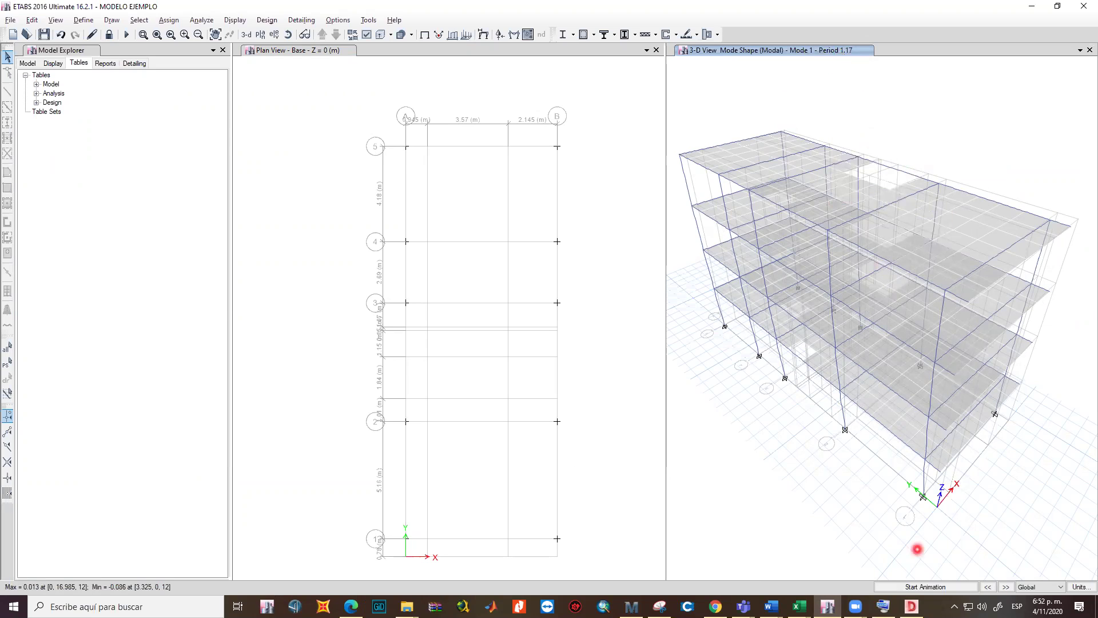
left_click(911, 588)
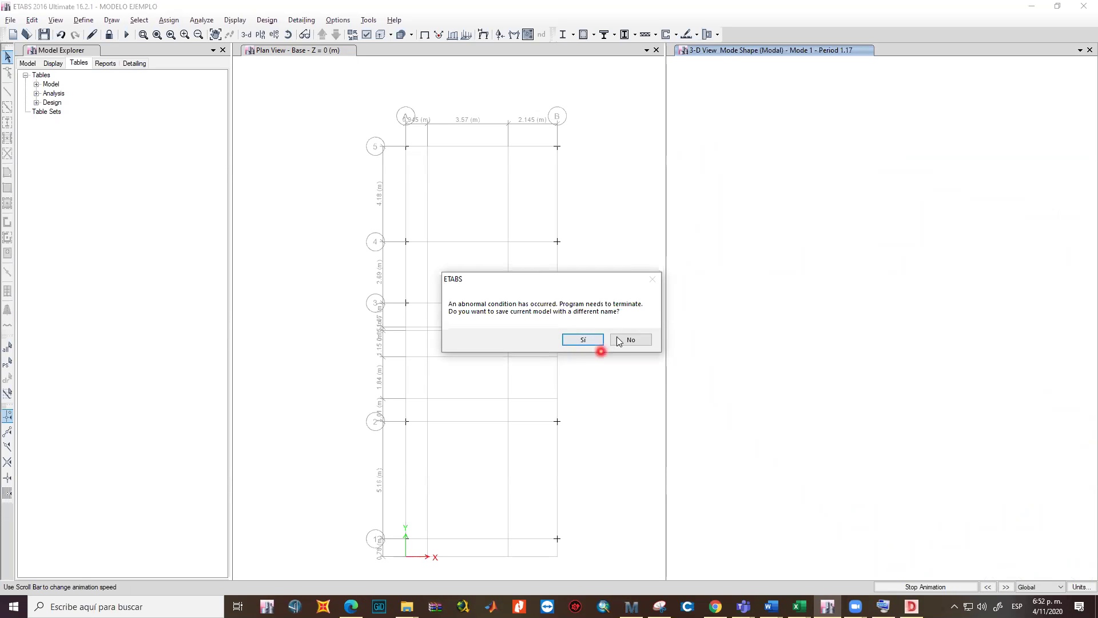
Cancel saving the crashed model under a different name and relaunch ETABS from the desktop
left_click(583, 338)
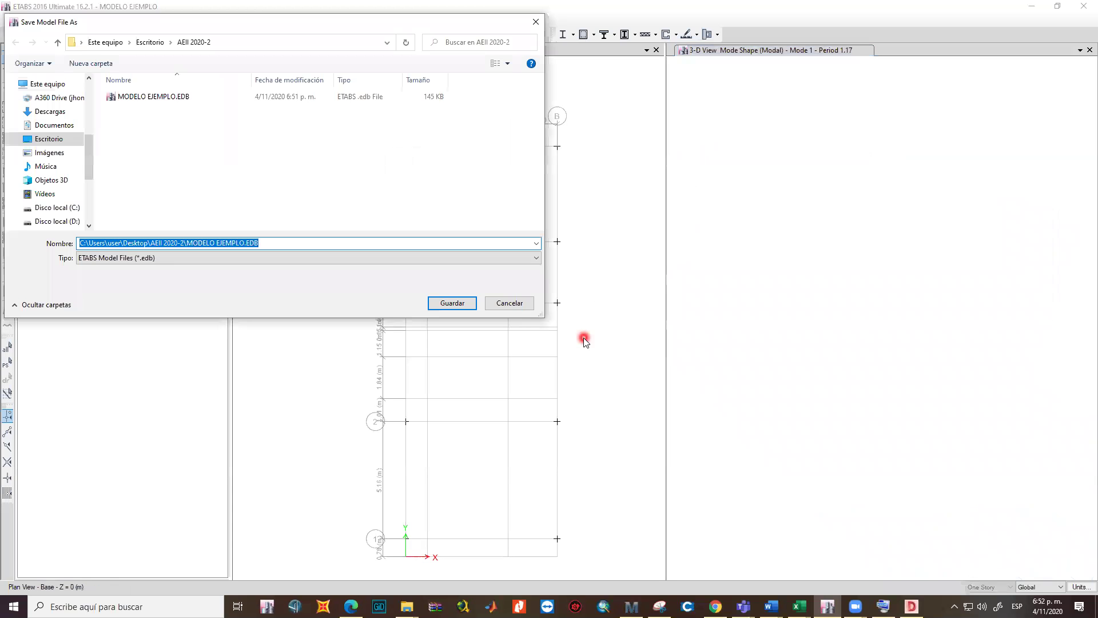
left_click(509, 303)
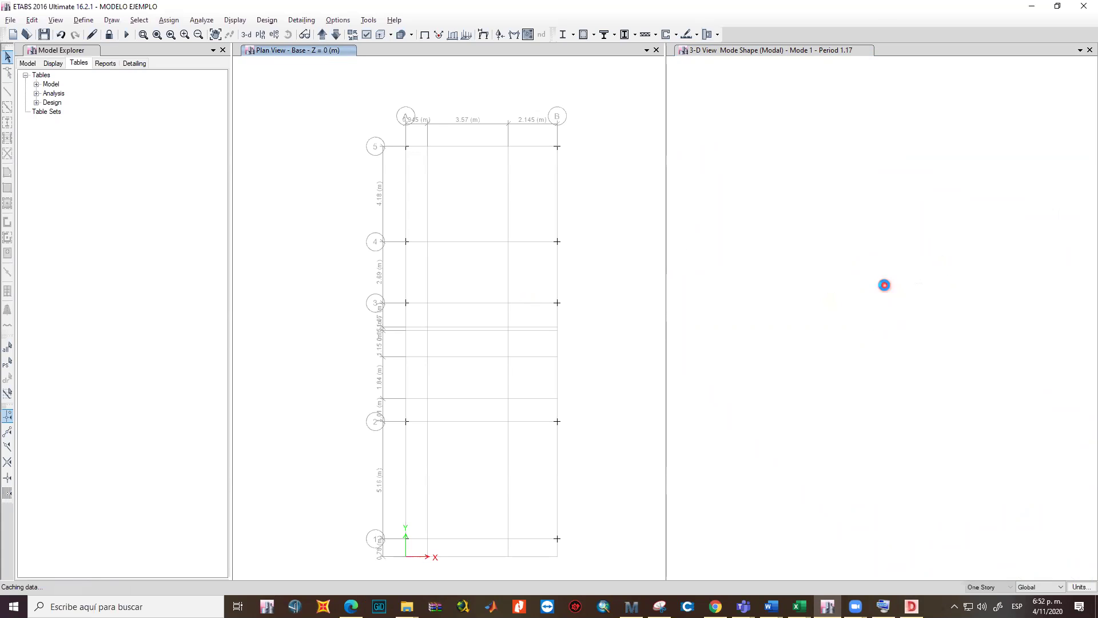
key("alt+Tab")
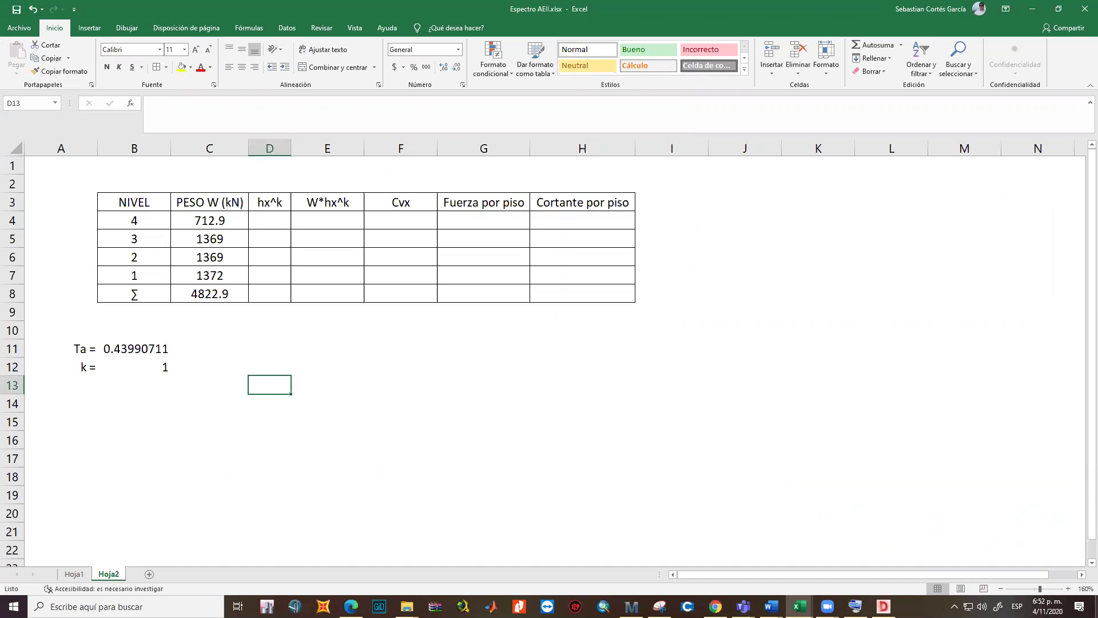
left_click(109, 348)
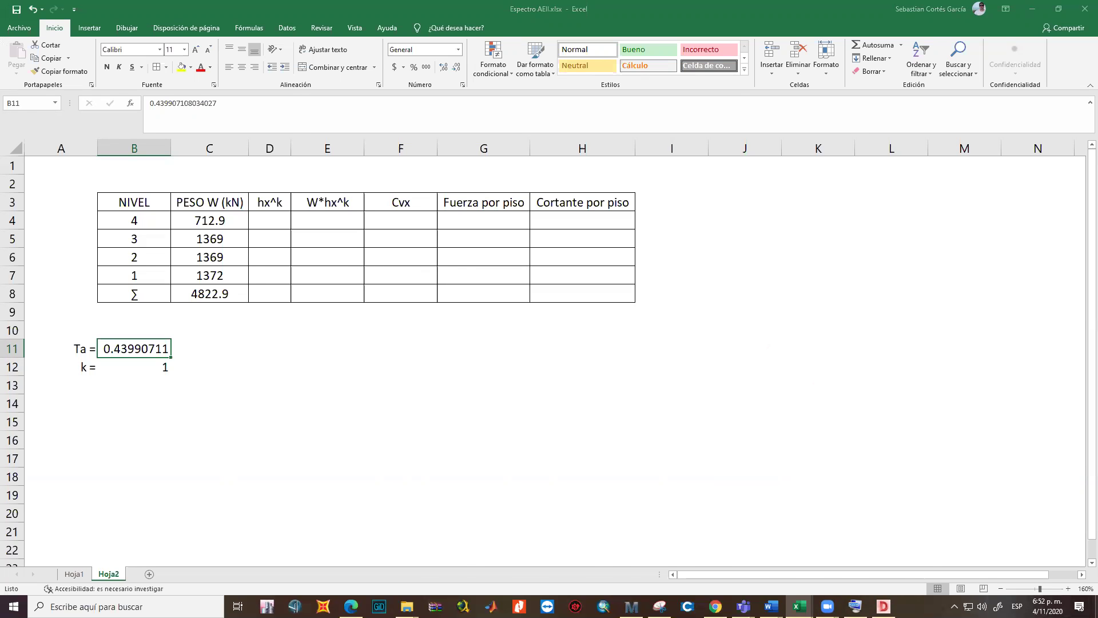
key("super+d")
double_click(27, 520)
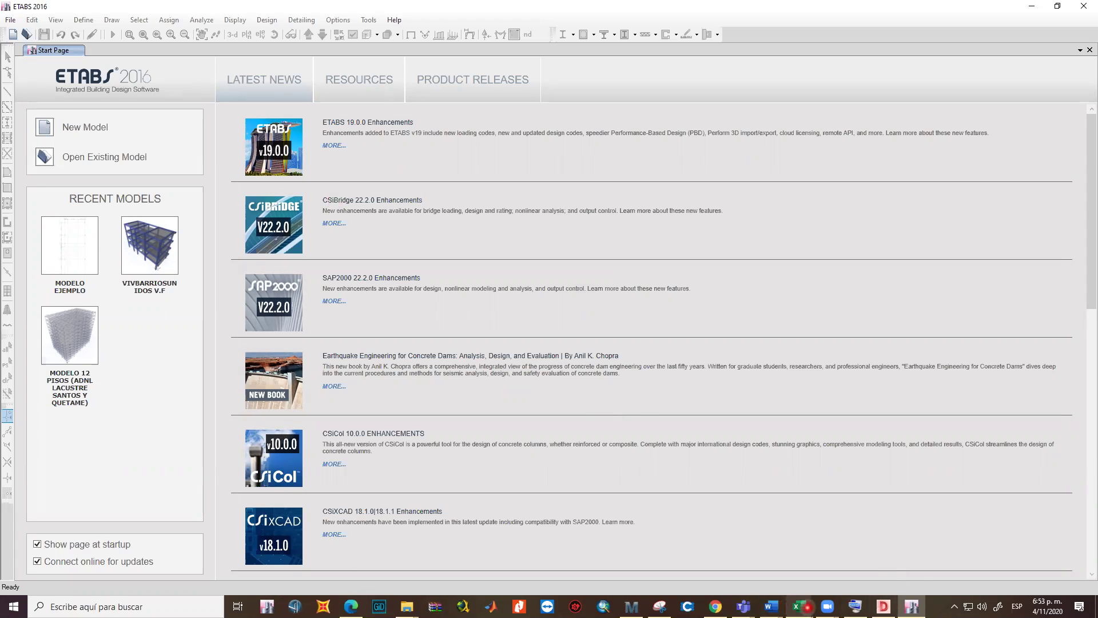
Return to Espectro AEII.xlsx in Excel and review the weights, the hx^k column and the Ta and k values on Hoja2
left_click(799, 606)
left_click(852, 550)
left_click_drag(217, 220, 227, 288)
left_click(279, 221)
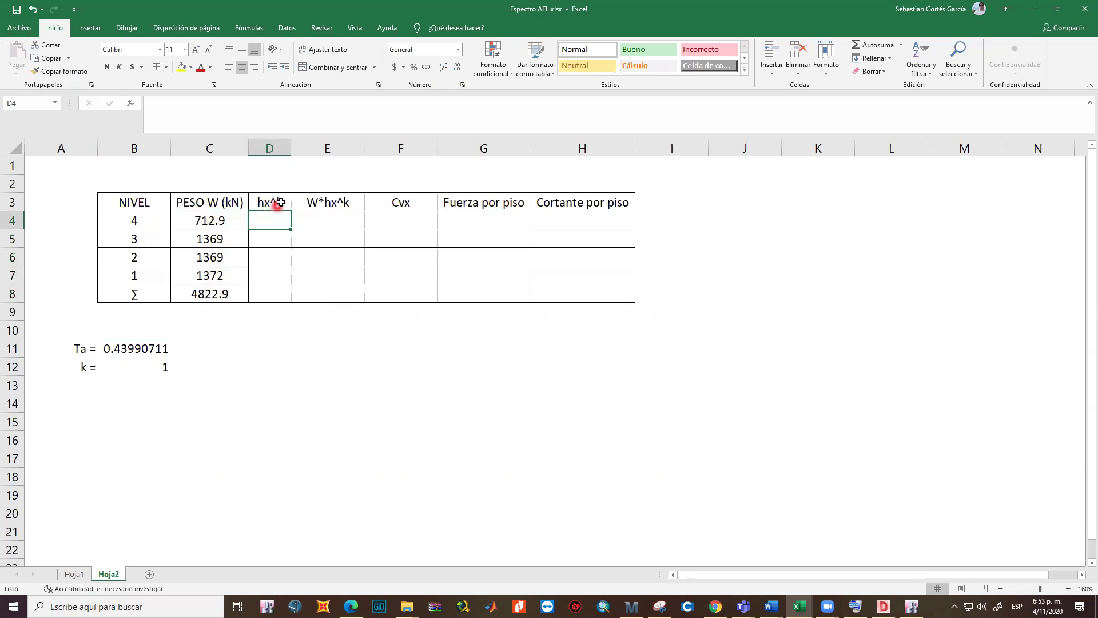
left_click(274, 275)
left_click(277, 208)
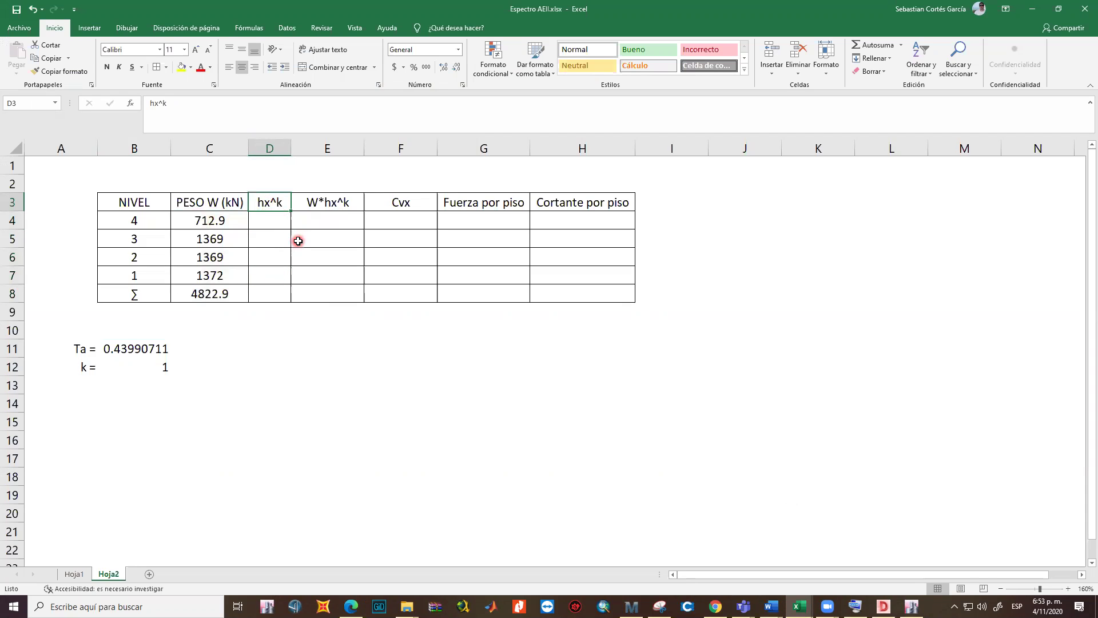
left_click(134, 369)
left_click(135, 348)
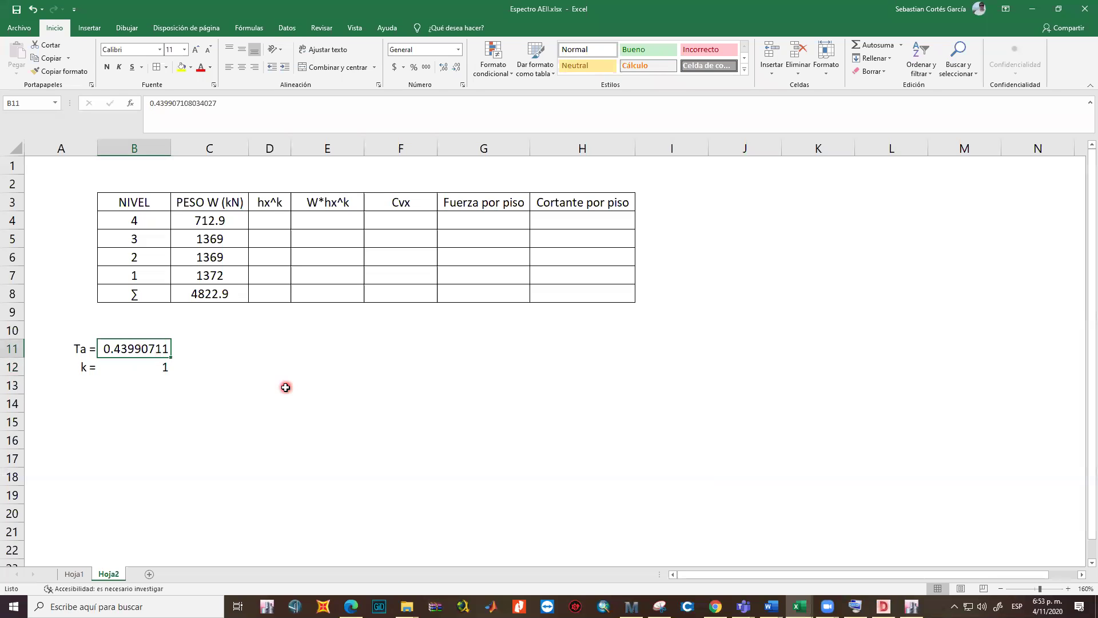
Enter the hx^k heights 3.15 for level 1 in cell D7 and 2.95 for level 2 in cell D6
left_click(266, 279)
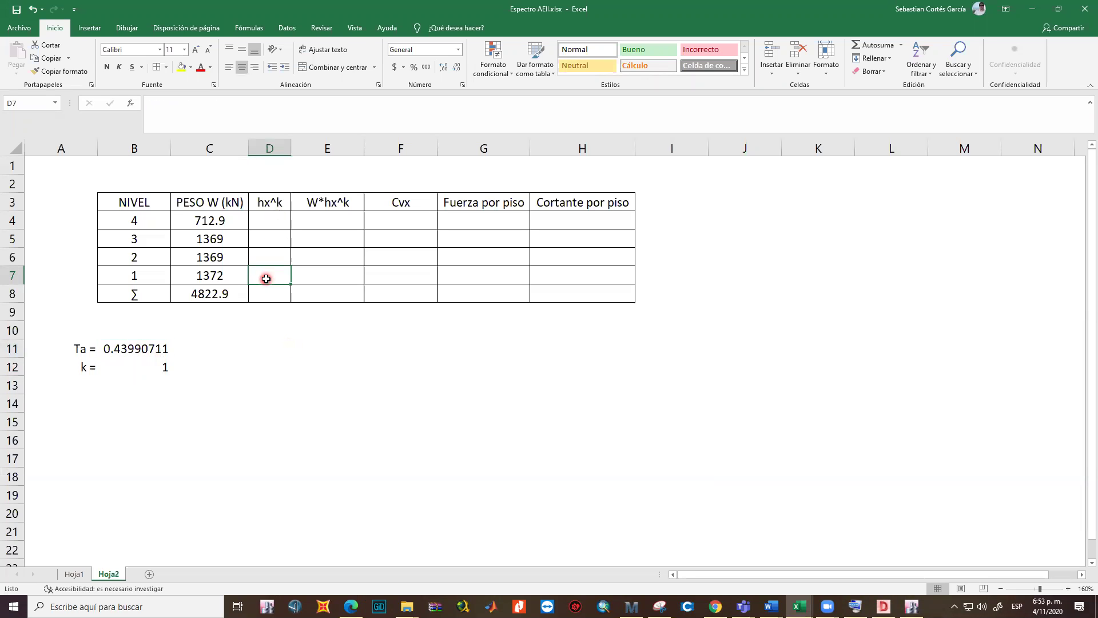
type("3.15")
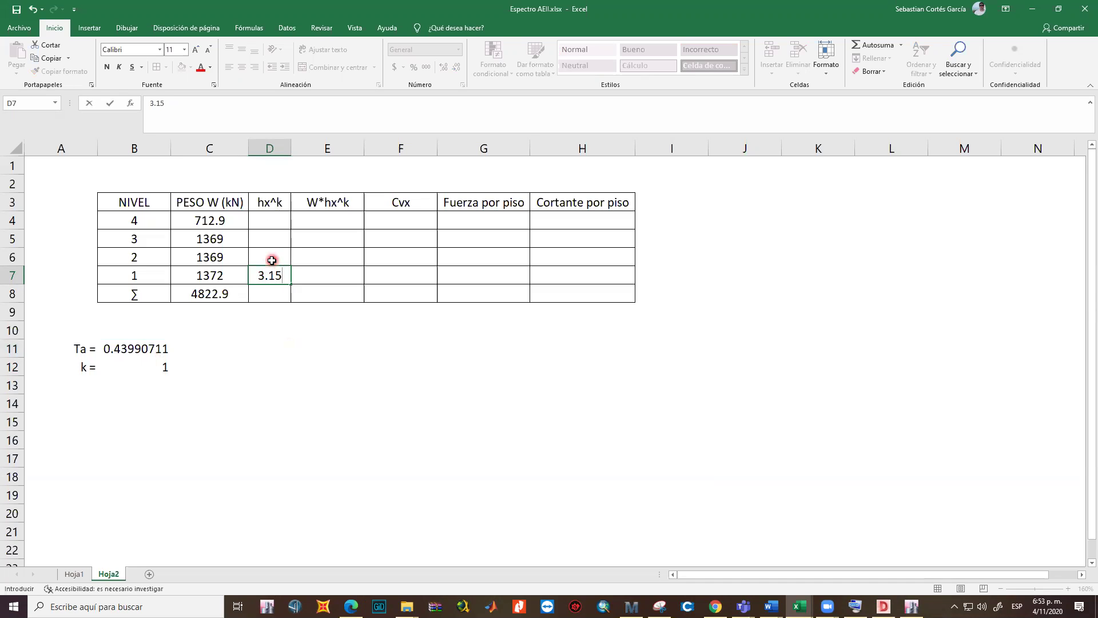
left_click(272, 260)
type("2.95")
key("ctrl+Return")
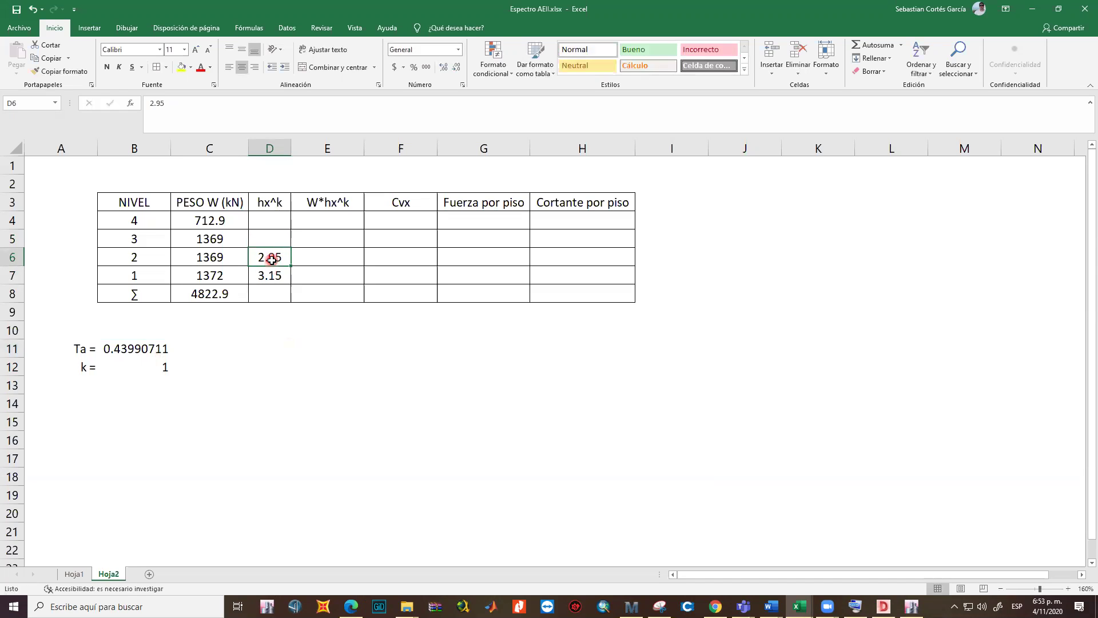
Copy the 2.95 height from level 2 to levels 3 and 4 in cells D5 and D4
key("ctrl+c")
key("Up")
key("ctrl+v")
key("Up")
key("ctrl+v")
key("Escape")
key("Right")
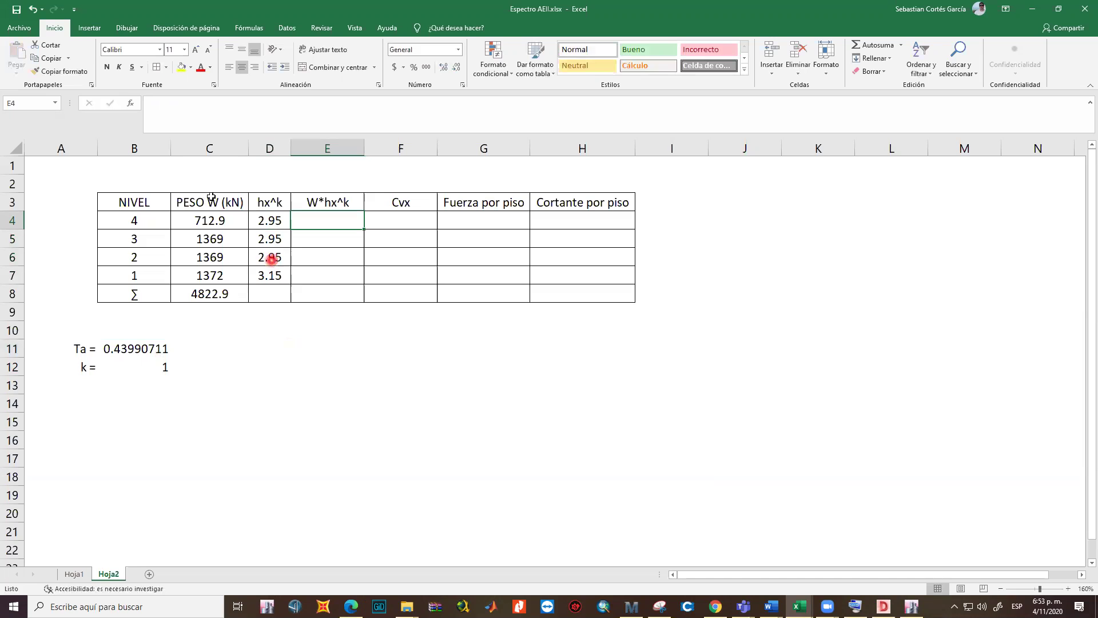
Review the hx^k heights for levels 1 to 4 and the Ta value on Hoja2
left_click_drag(269, 220, 284, 263)
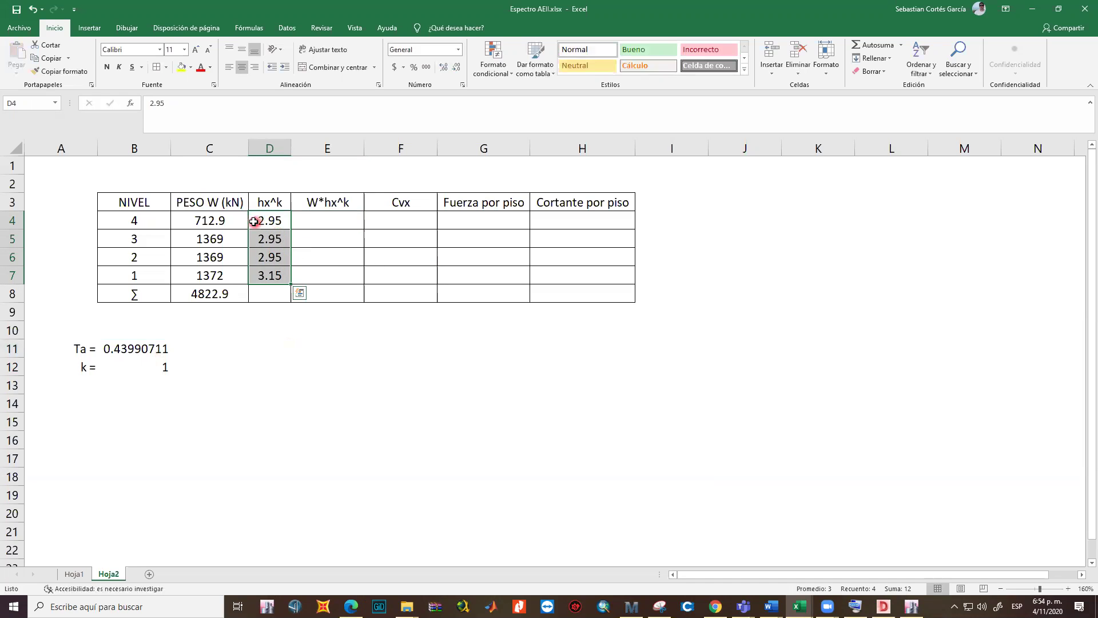
left_click(269, 203)
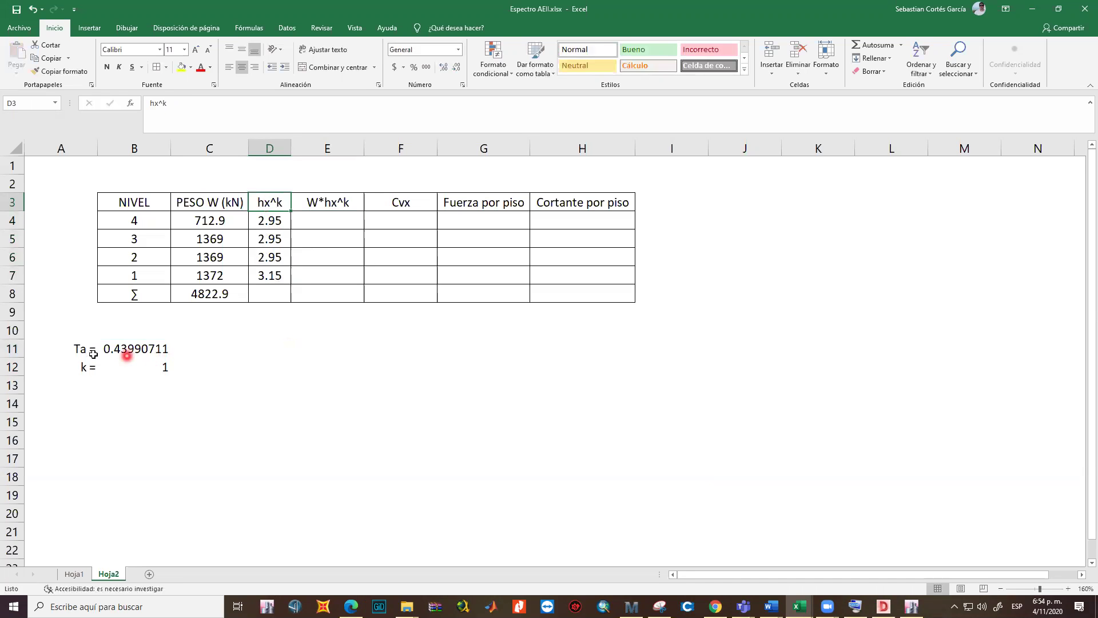
left_click(127, 350)
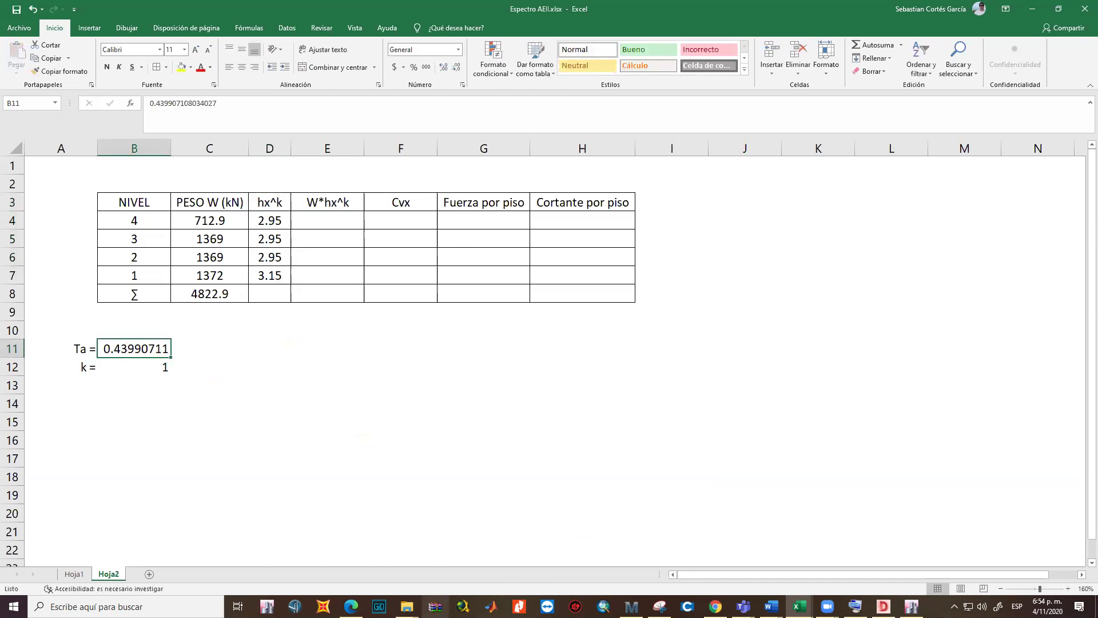
Switch to the NSR-10 título A PDF in Edge and examine the k exponent rules in A.4.3.2, particularly case (b)
left_click(351, 606)
left_click(395, 392)
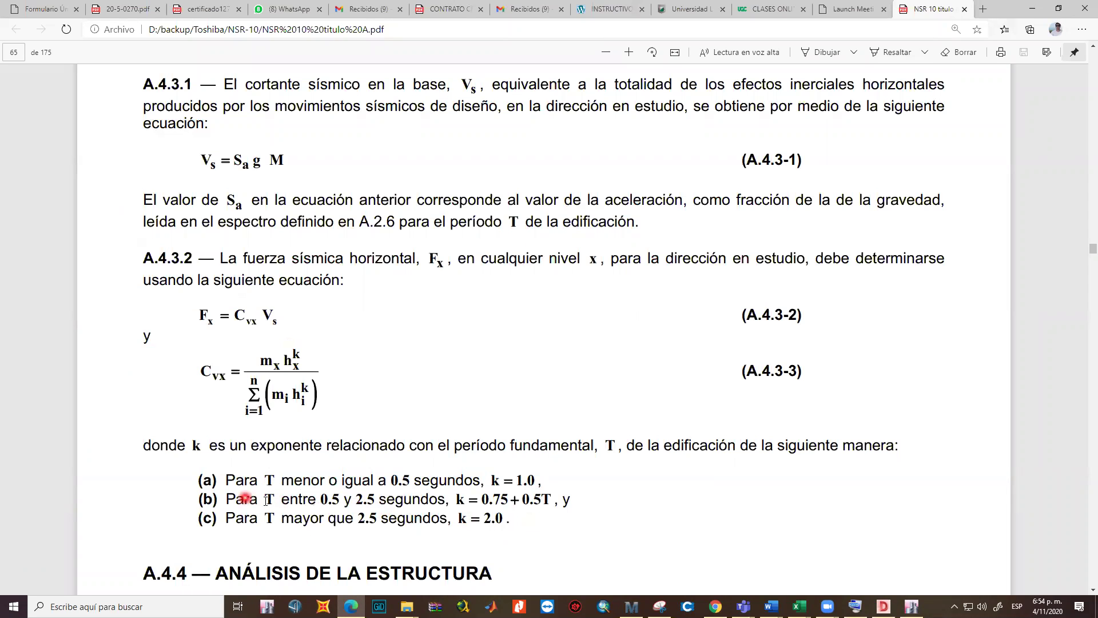
left_click_drag(227, 498, 570, 504)
left_click_drag(197, 500, 568, 499)
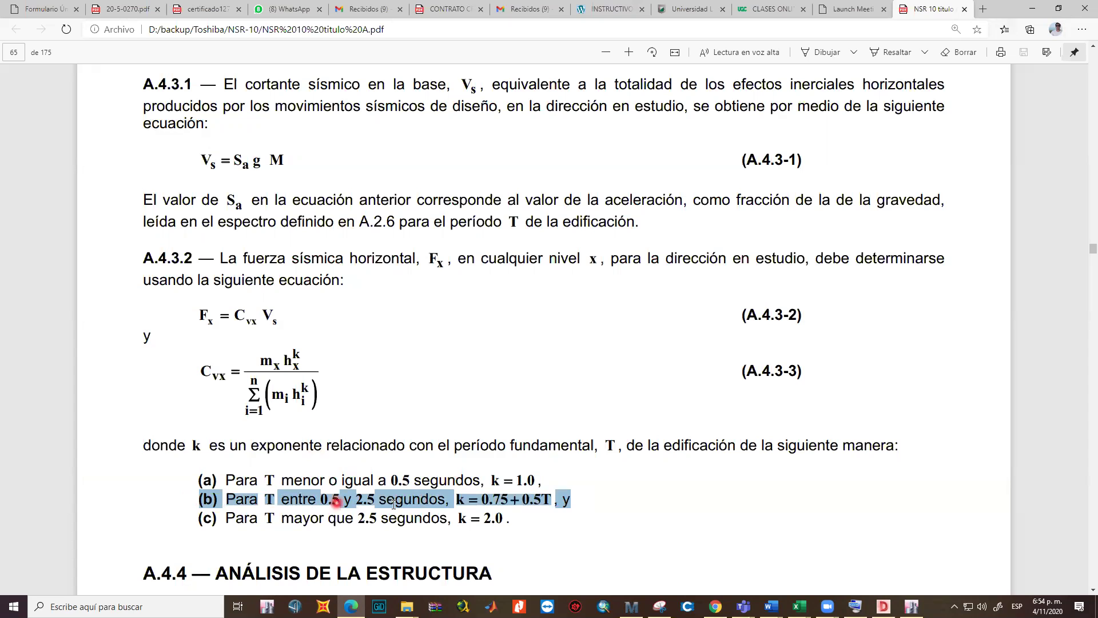
left_click(461, 503)
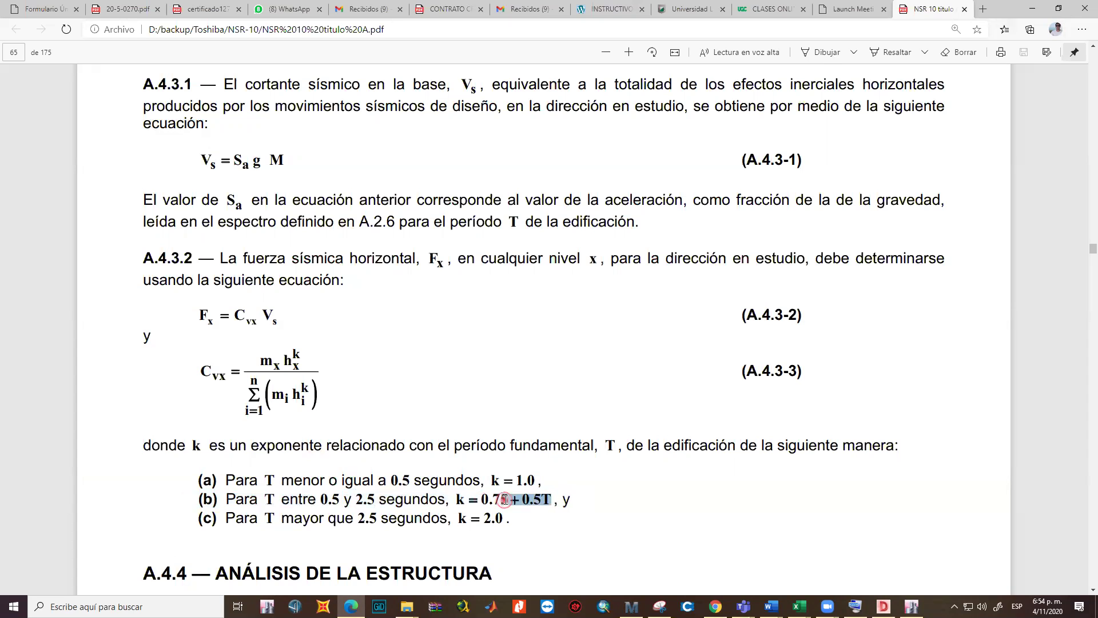
left_click(546, 501)
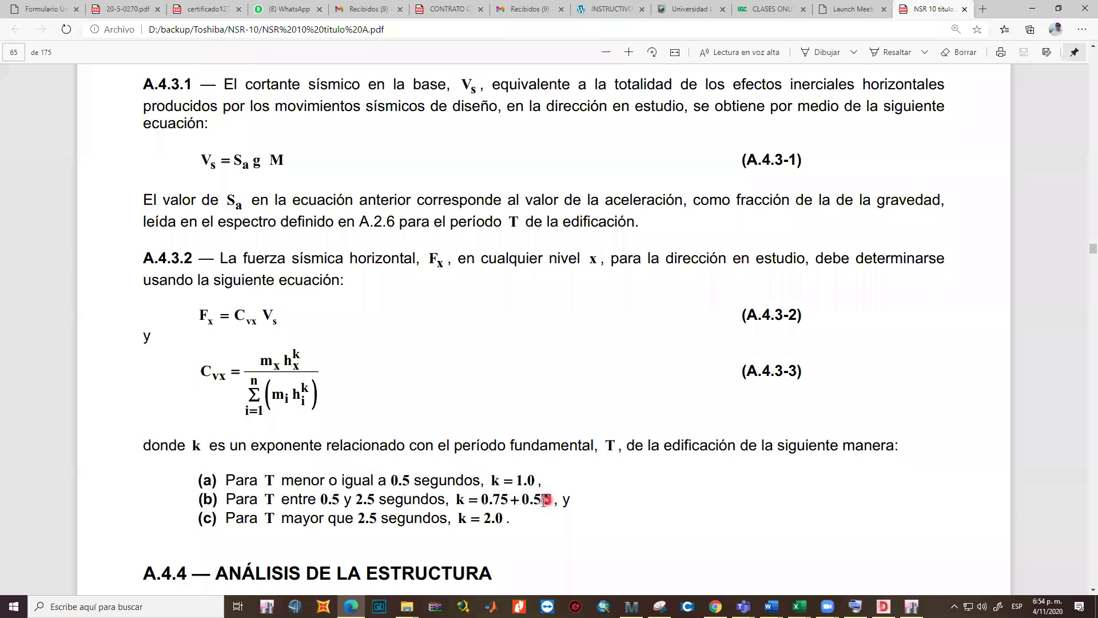
double_click(545, 502)
left_click(543, 513)
Return to Espectro AEII.xlsx in Excel and compute W*hx^k for level 4 in cell E4 with =C4*D4
mouse_move(800, 606)
left_click(824, 569)
left_click(274, 221)
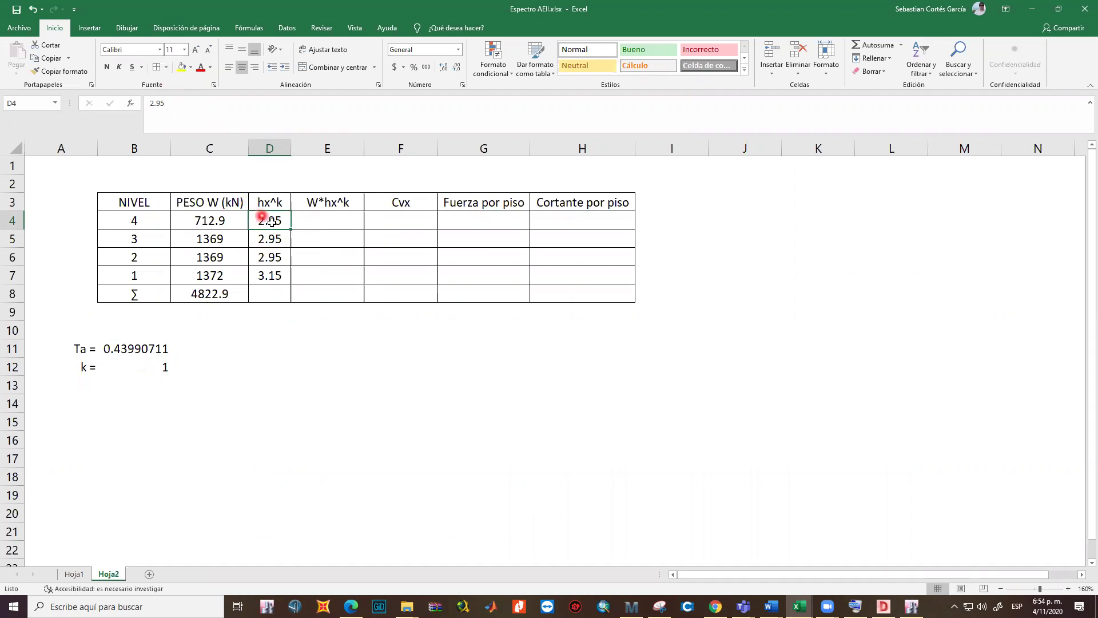
left_click(320, 226)
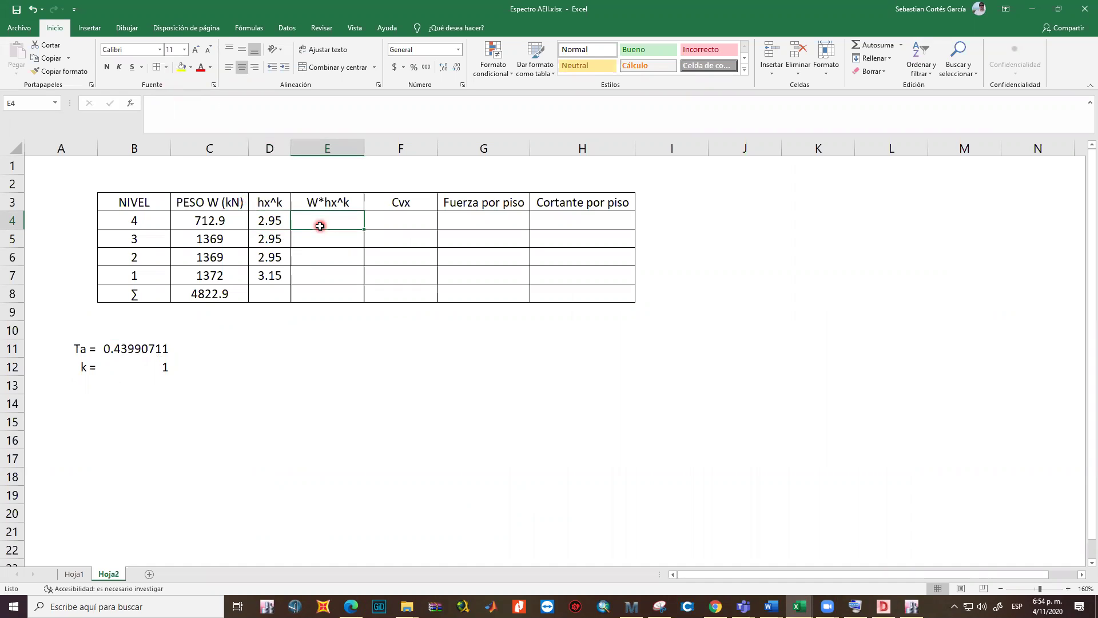
type("=")
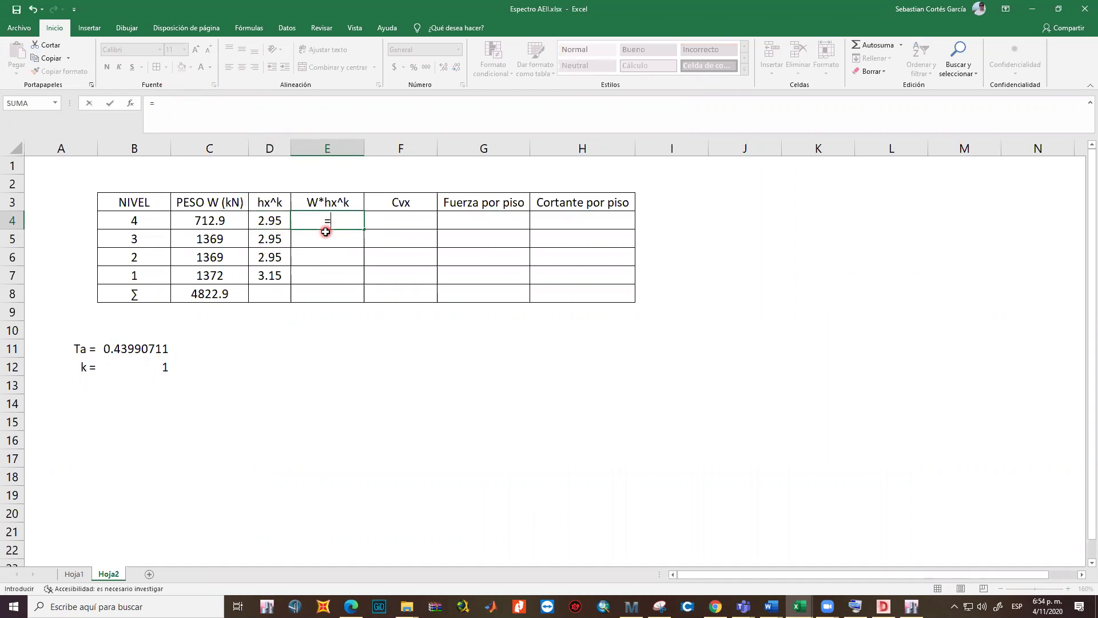
key("Left")
key("Left")
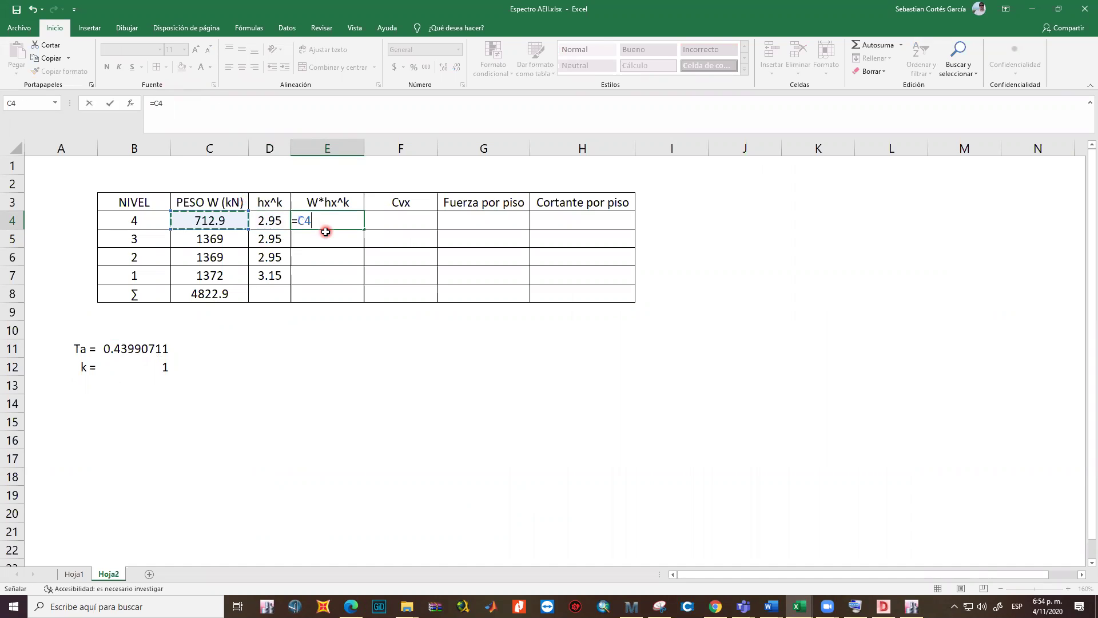
type("+")
key("Left")
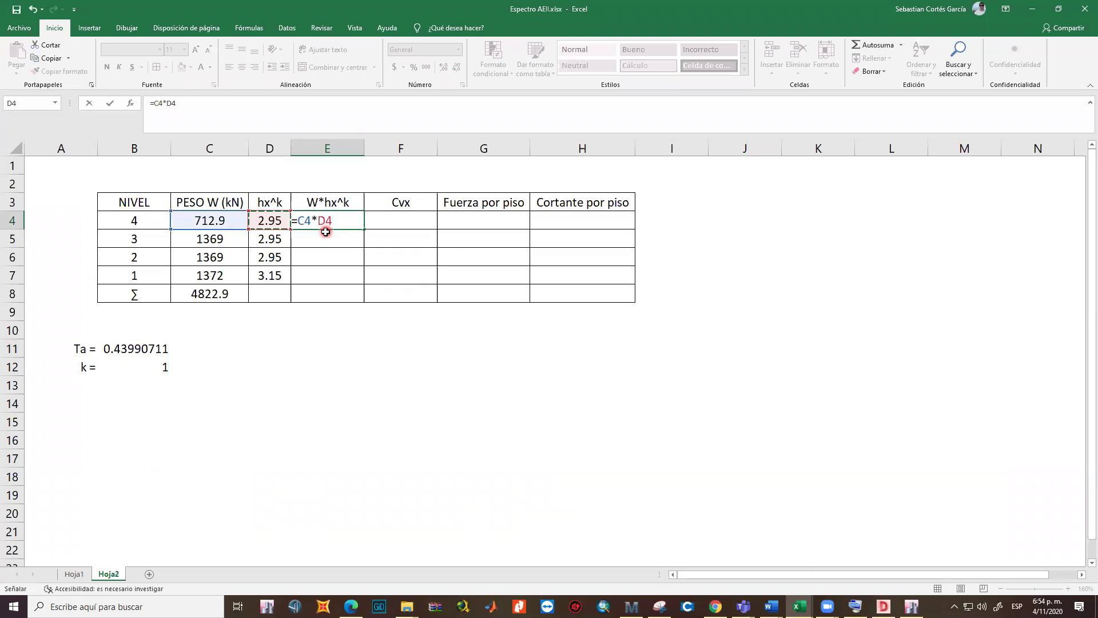
key("Return")
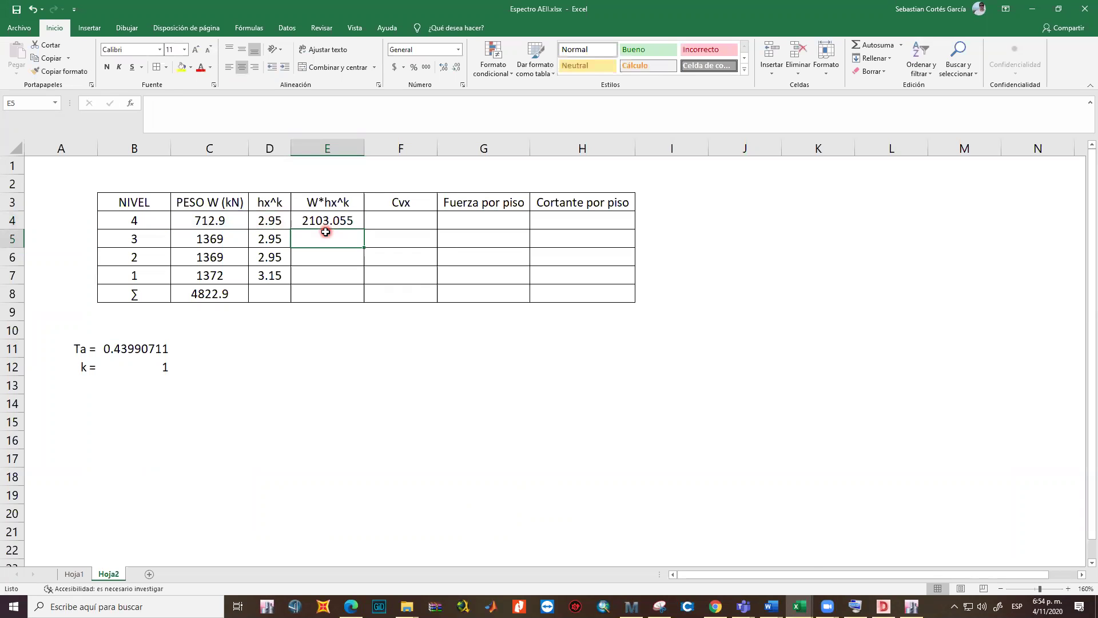
Copy the W*hx^k formula from E4 to levels 3, 2 and 1 in cells E5 to E7
key("Up")
key("ctrl+c")
key("Down")
key("ctrl+v")
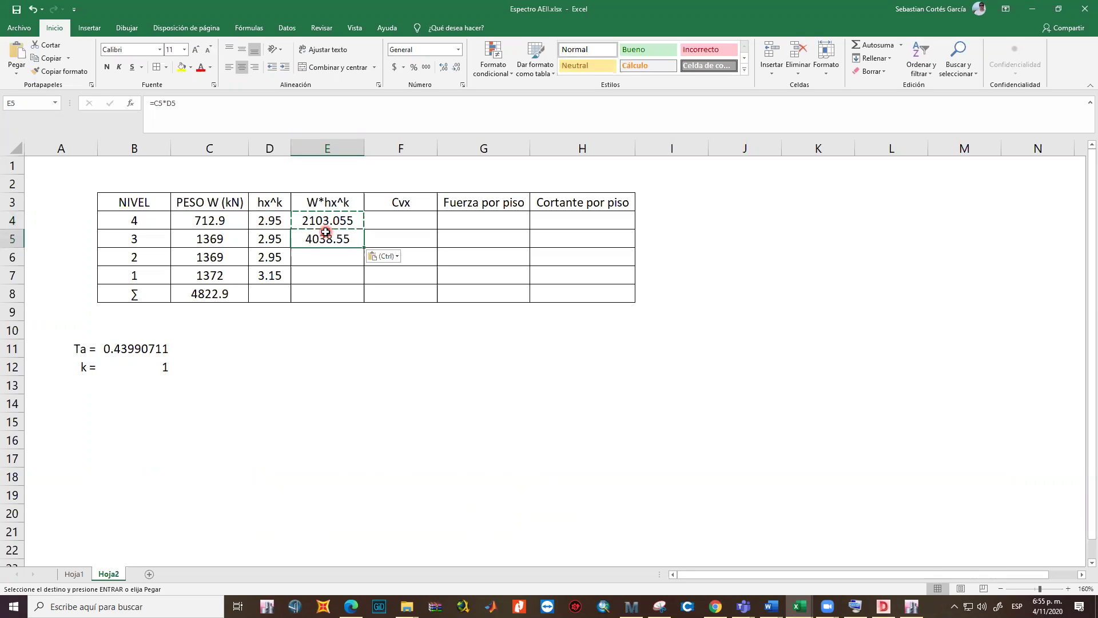
key("Down")
key("ctrl+v")
key("Down")
key("ctrl+v")
key("Escape")
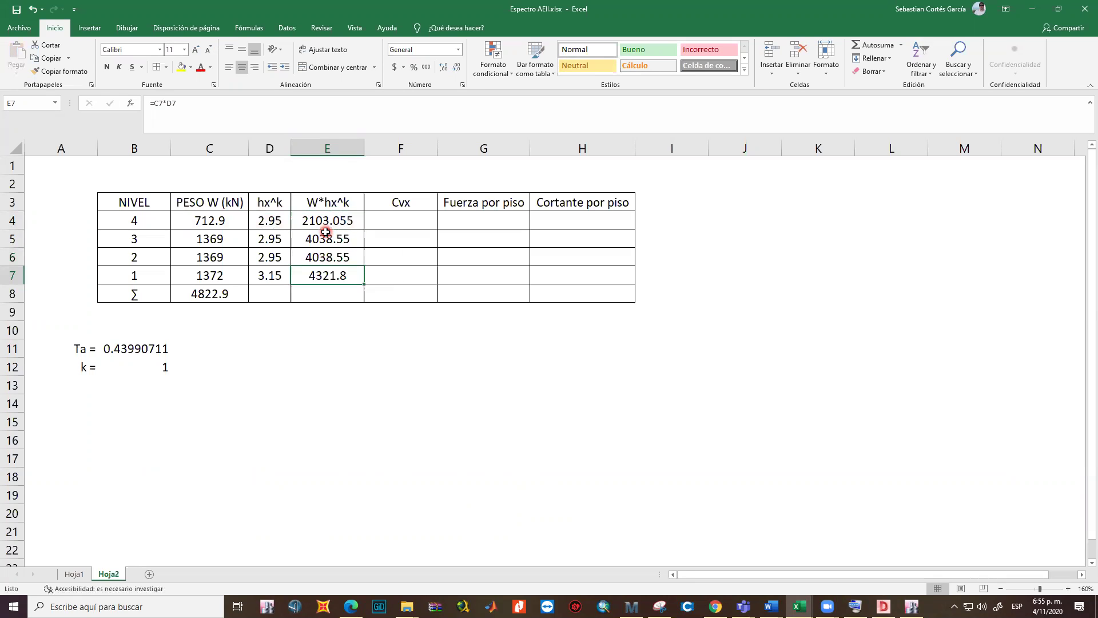
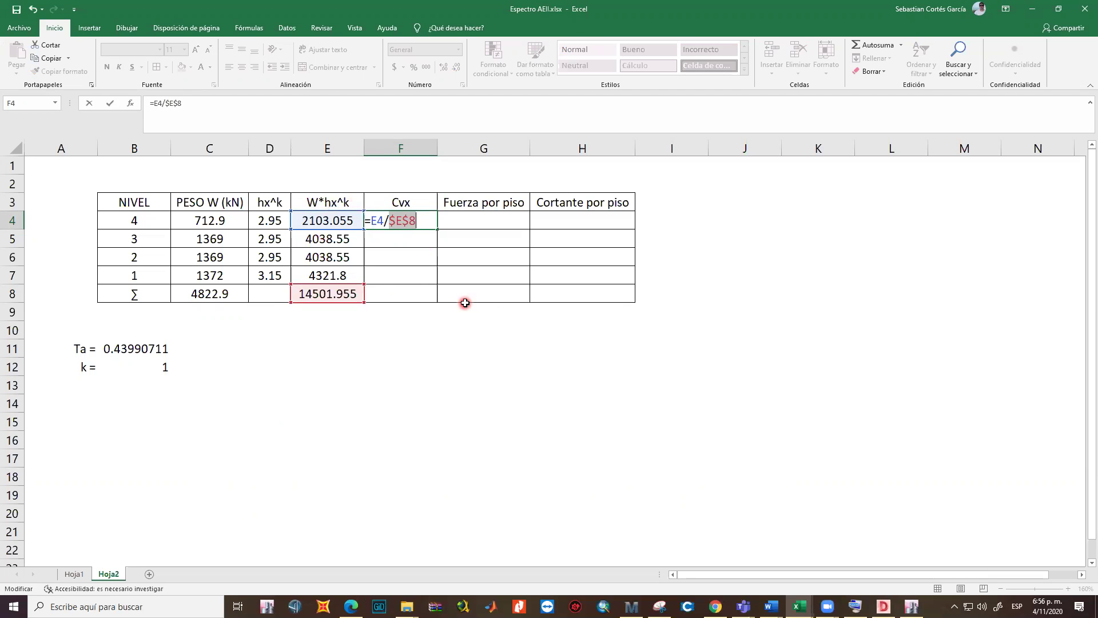
Compute Cvx for level 4 in F4 with =E4/$E$8 and copy the formula to levels 3 to 1 in F5 to F7
key("ctrl+Return")
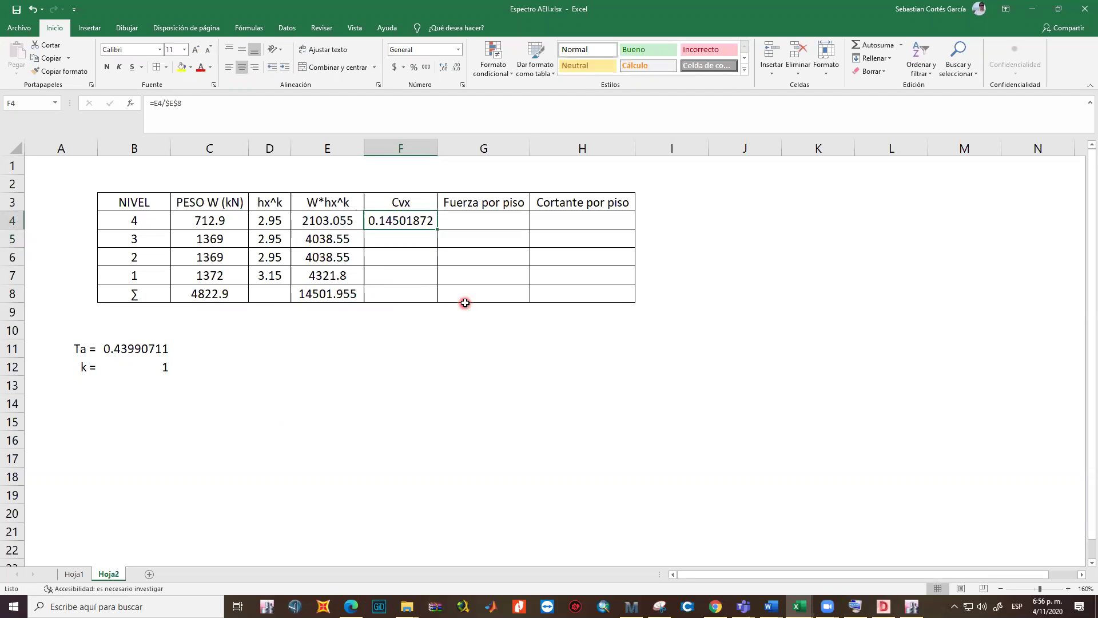
key("ctrl+c")
key("Down")
key("ctrl+v")
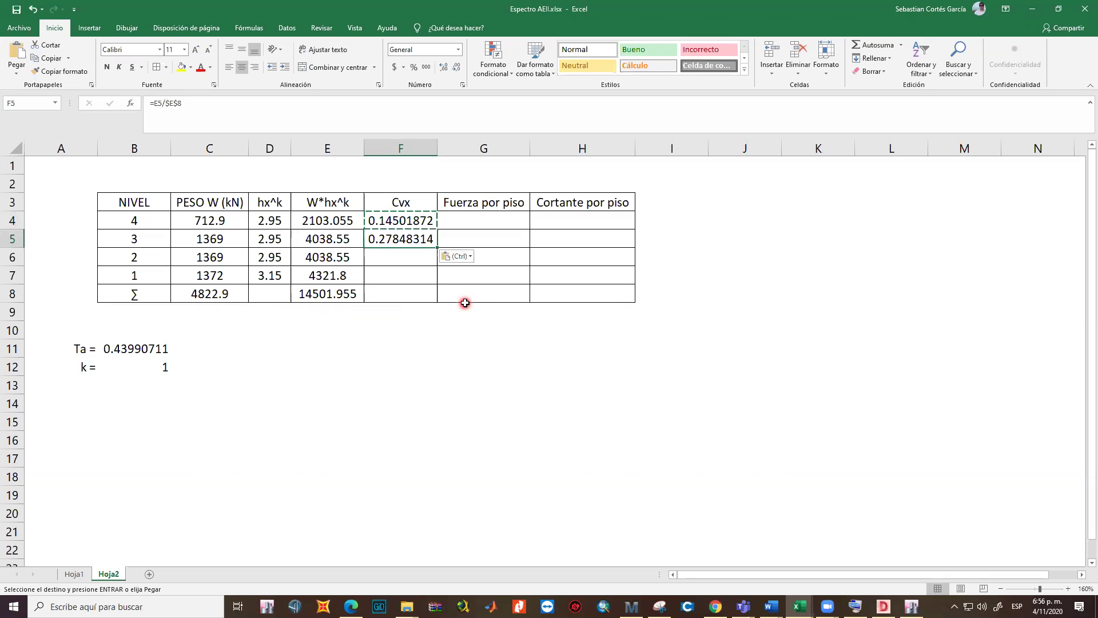
key("Down")
key("ctrl+v")
key("Down")
key("ctrl+v")
key("Down")
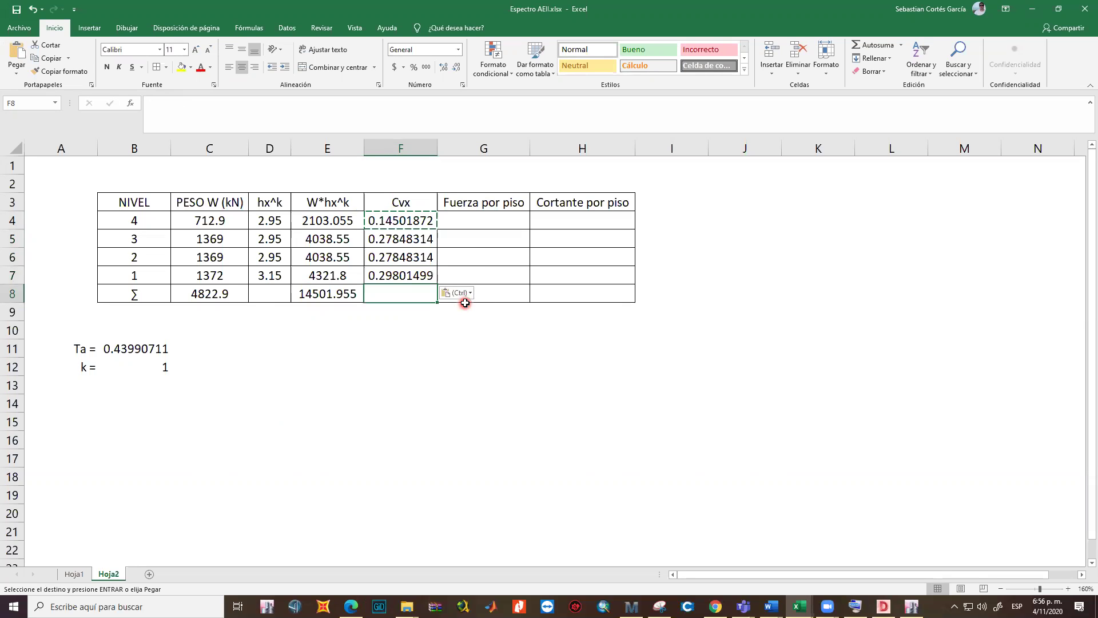
Check the sum of the Cvx values in F4:F7 and go through the levels in the NIVEL column
key("Up")
key("shift+Up")
key("shift+Up")
key("shift+Up")
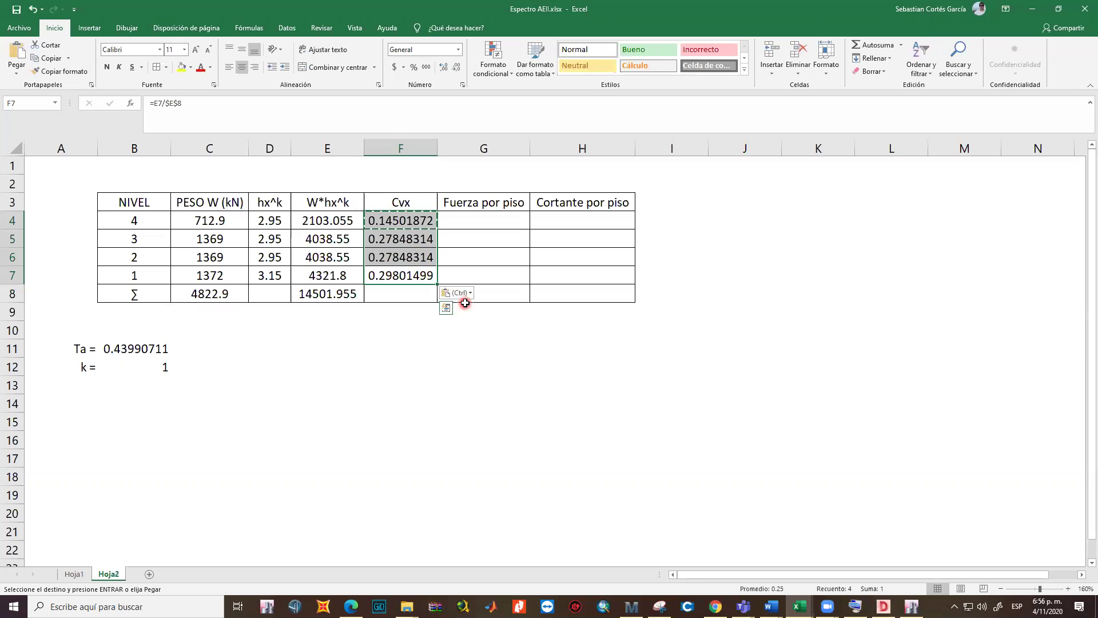
left_click(152, 219)
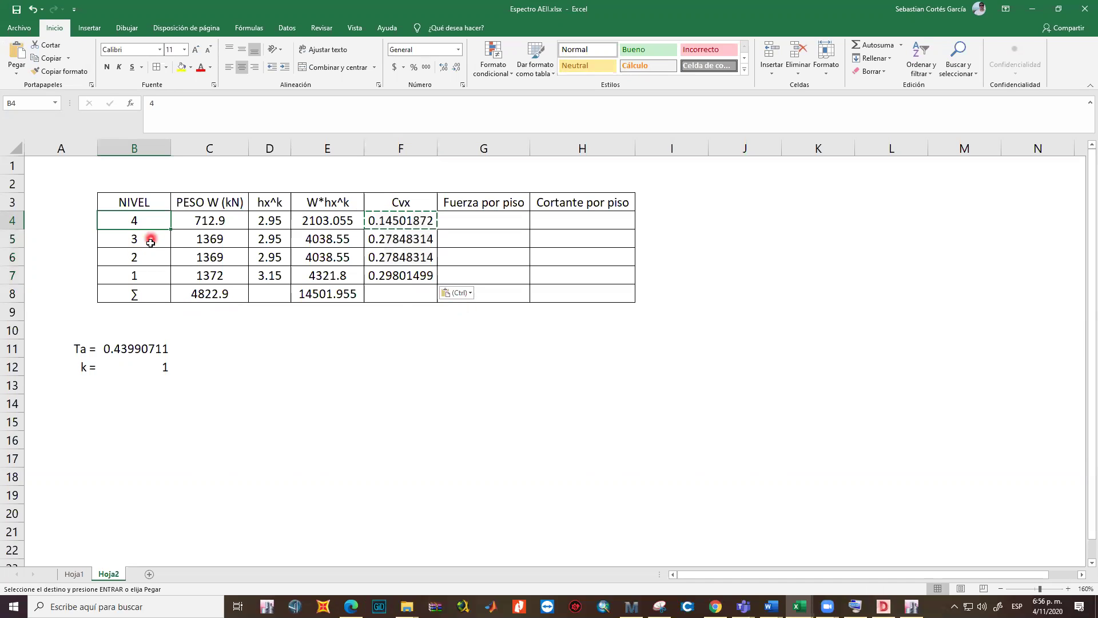
left_click(150, 240)
left_click(151, 258)
left_click(143, 276)
left_click(137, 257)
left_click(138, 236)
left_click(139, 222)
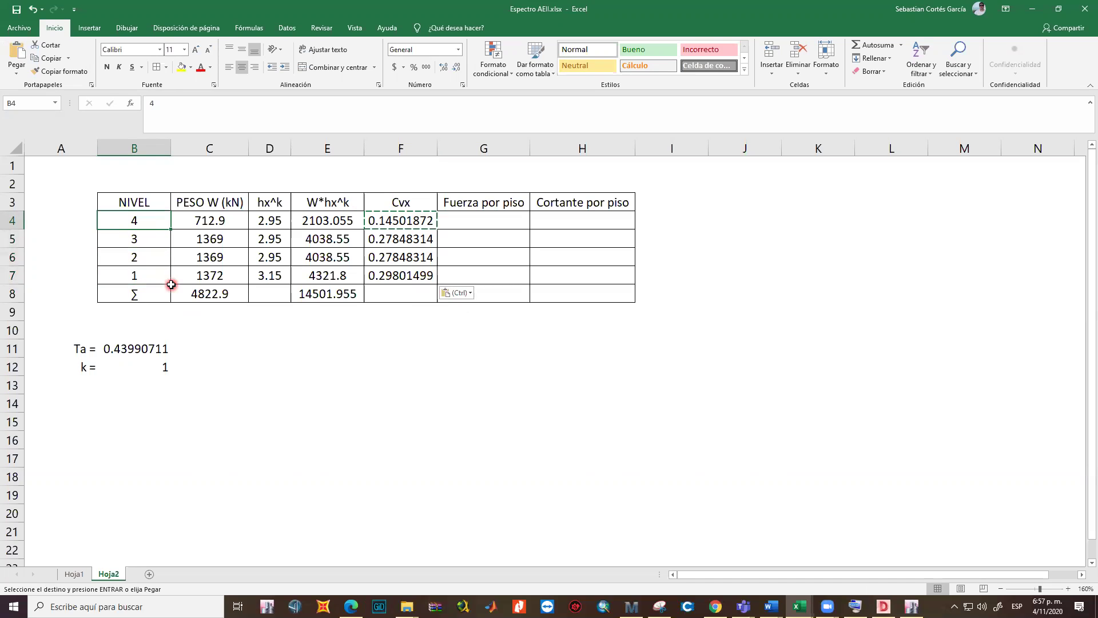
Copy the sum formula from E8 to F8 to total the Cvx column with =SUMA(F4:F7)
left_click(375, 295)
left_click(305, 297)
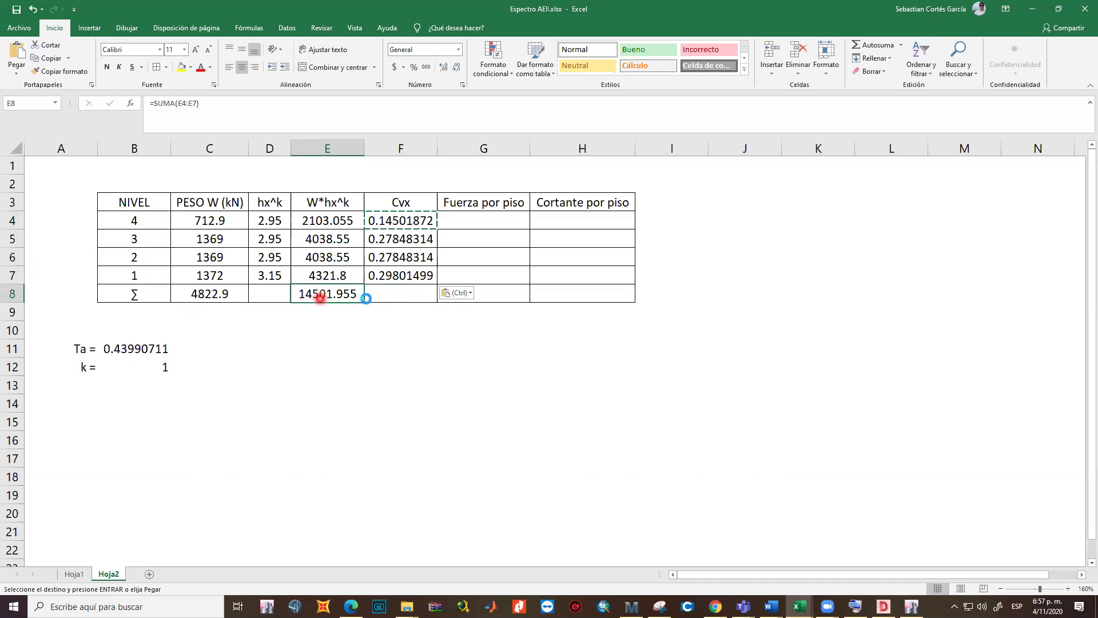
left_click_drag(365, 300, 404, 295)
left_click(403, 294)
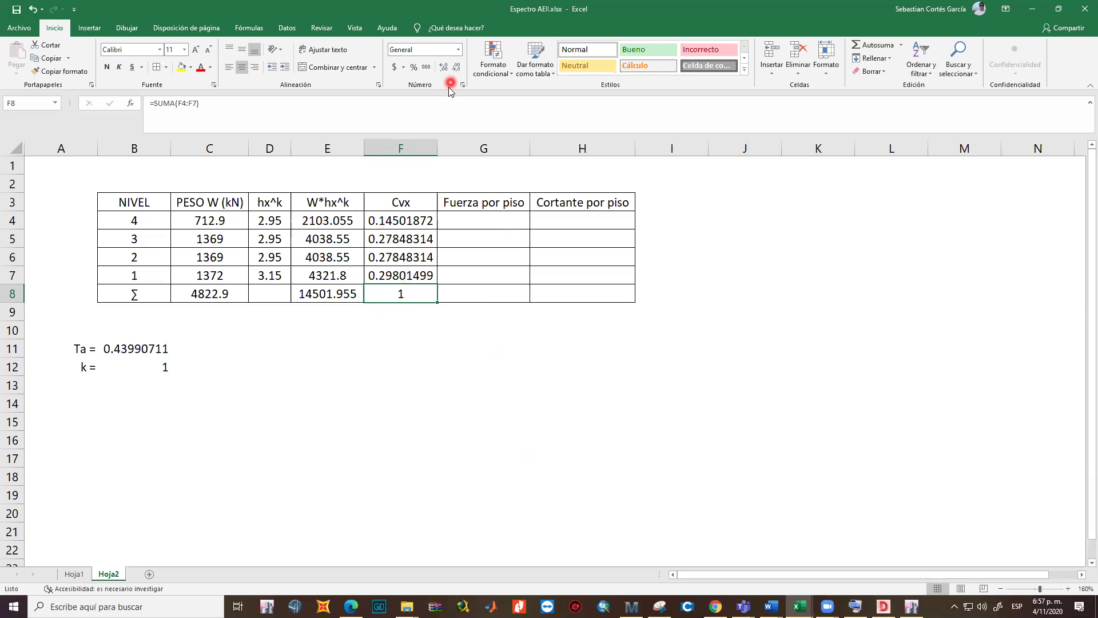
Sketch a red frame with two base supports below the table and an orange horizontal arrow pointing at its base
left_click_drag(443, 549, 441, 345)
mouse_move(533, 344)
left_mouse_down()
mouse_move(644, 344)
mouse_move(648, 549)
left_mouse_up()
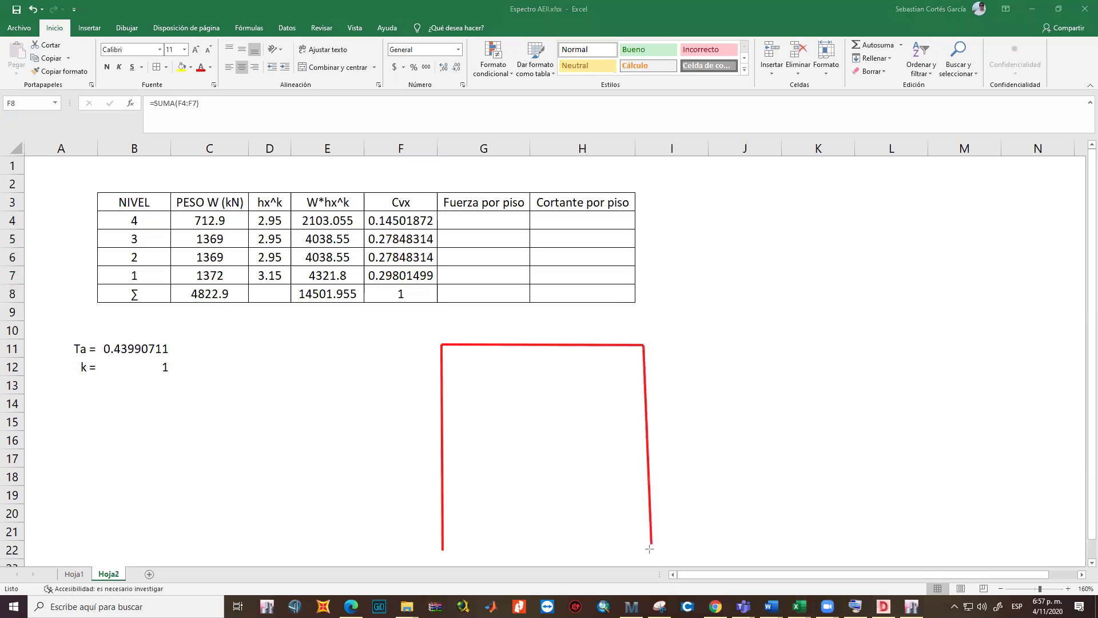
mouse_move(422, 552)
left_mouse_down()
mouse_move(471, 550)
mouse_move(428, 554)
left_mouse_up()
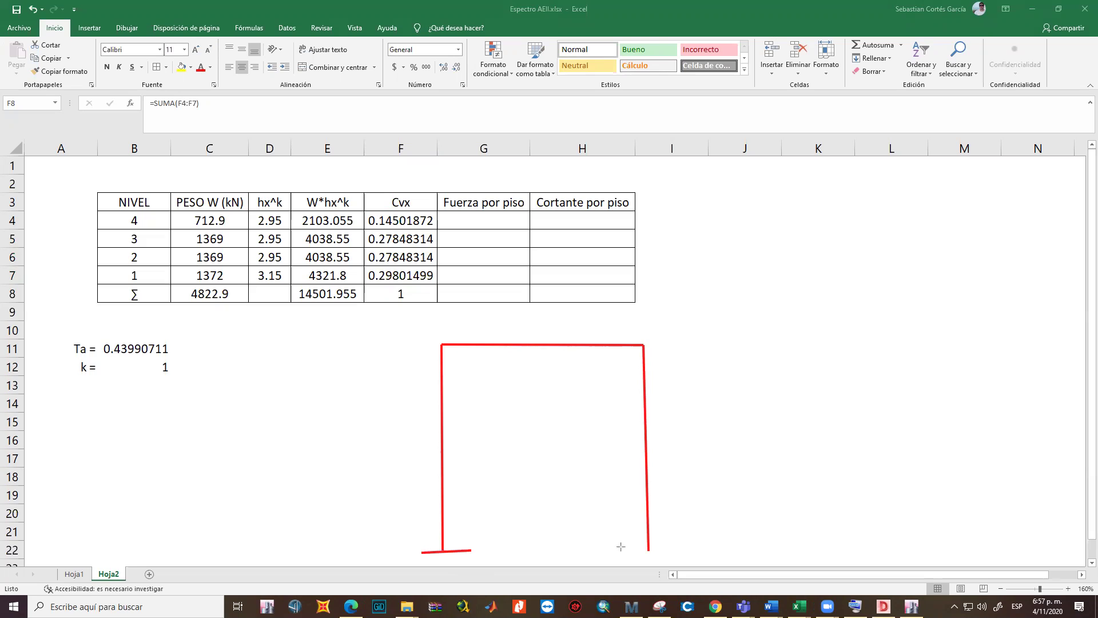
left_click_drag(660, 548, 681, 547)
left_click_drag(255, 548, 396, 549)
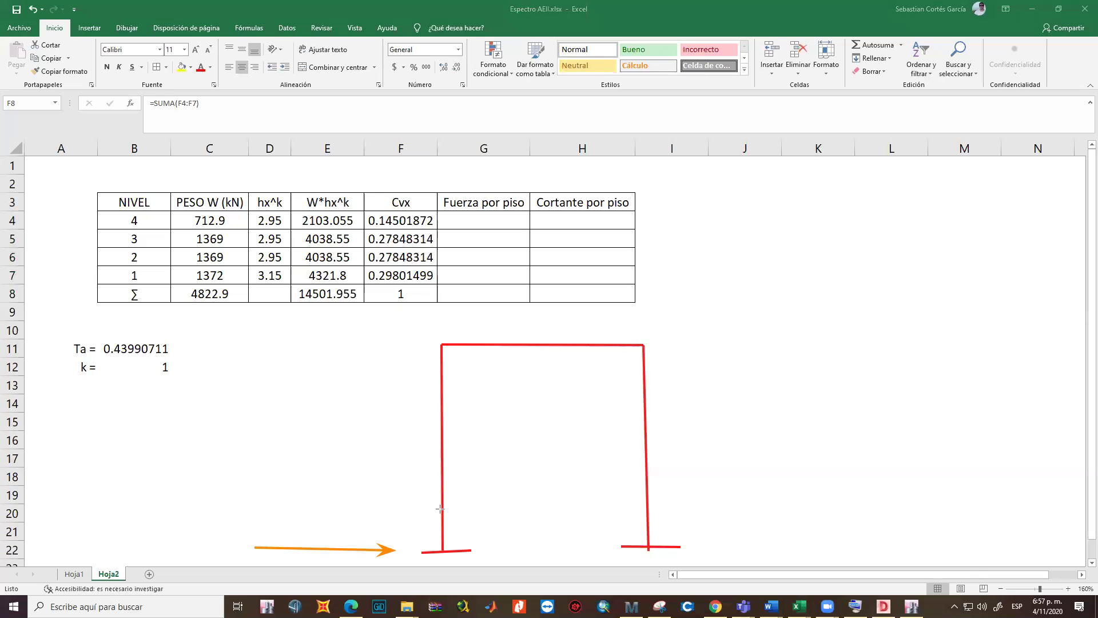
Draw three red floor beams across the frame to make four storeys and label the orange base arrow Cb
left_click_drag(443, 506, 646, 508)
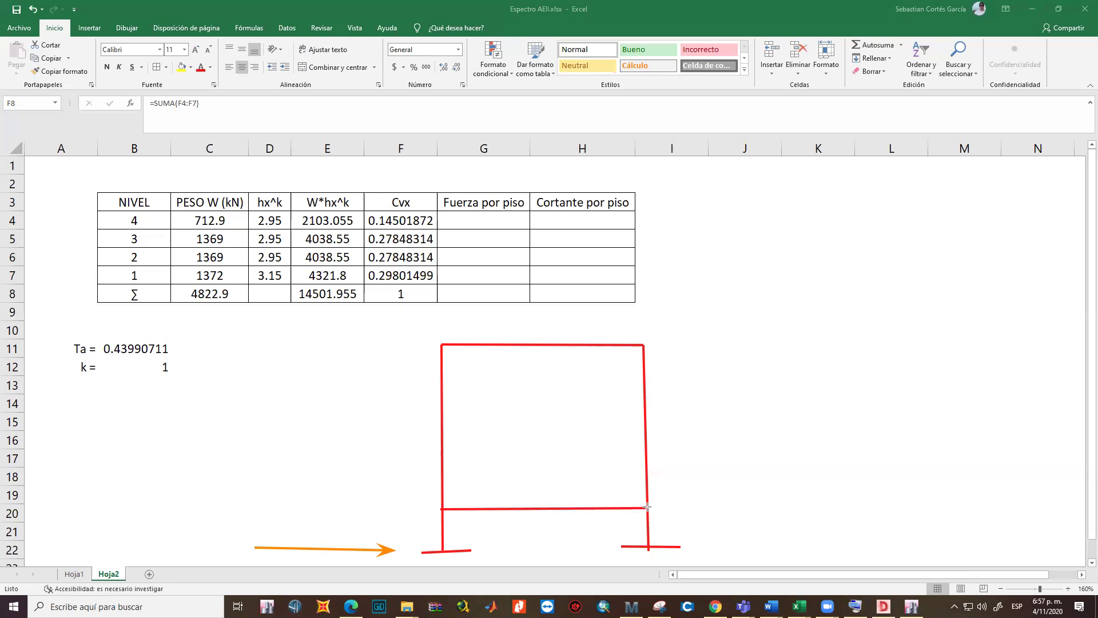
left_click_drag(444, 457, 646, 452)
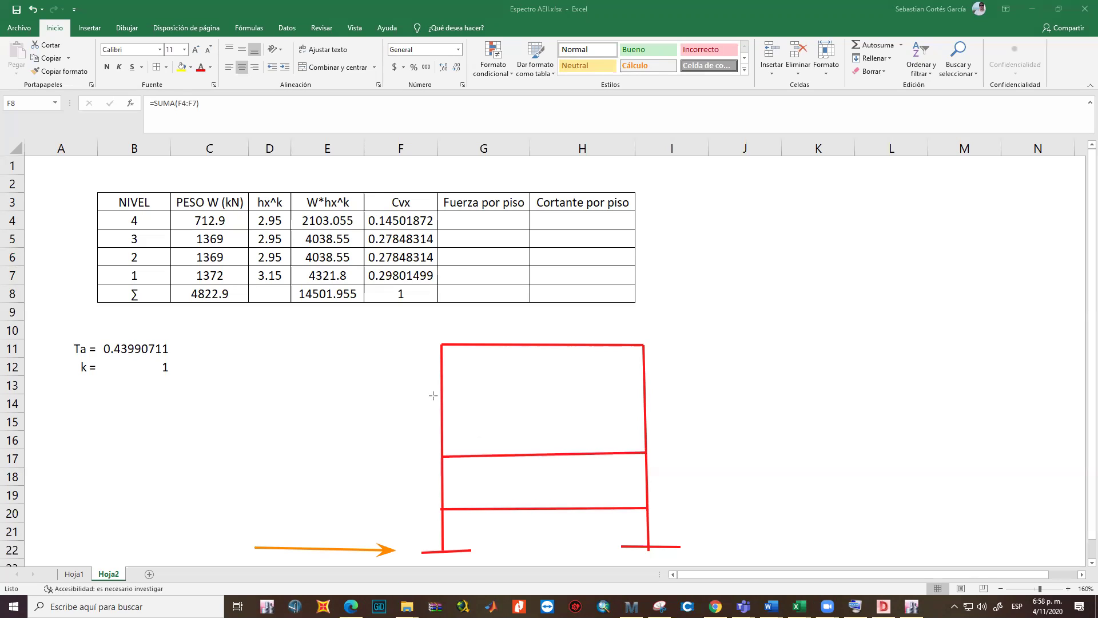
left_click_drag(582, 396, 645, 395)
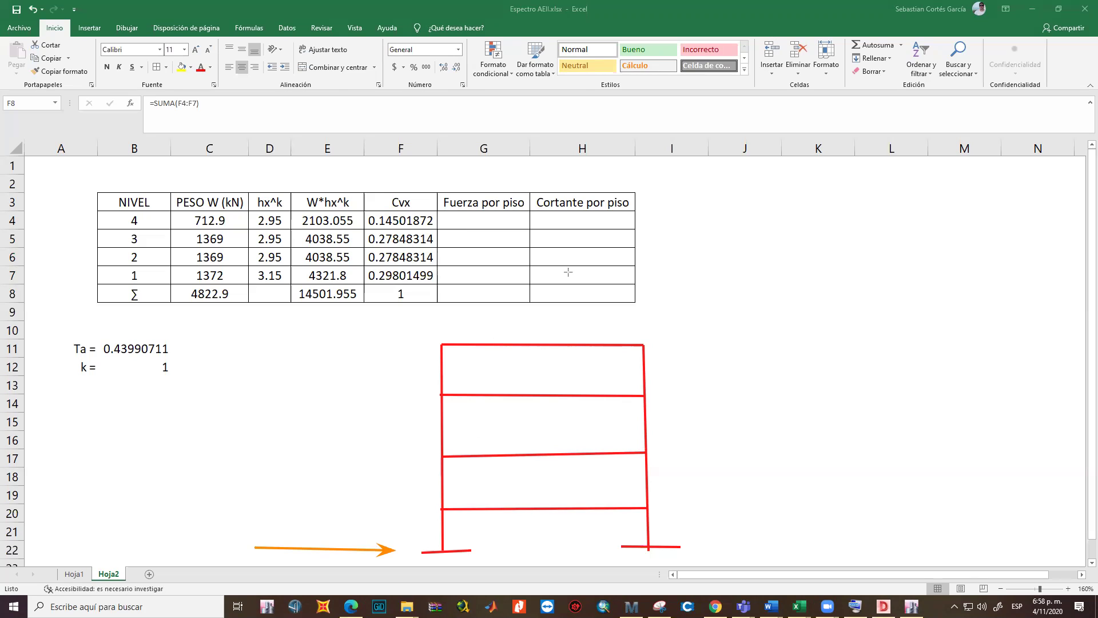
mouse_move(241, 504)
left_mouse_down()
mouse_move(224, 523)
mouse_move(268, 511)
mouse_move(255, 524)
left_mouse_up()
Draw a light blue horizontal force arrow at each of the four floors and join their tails with a stepped line from the base arrow
left_click_drag(352, 508, 439, 508)
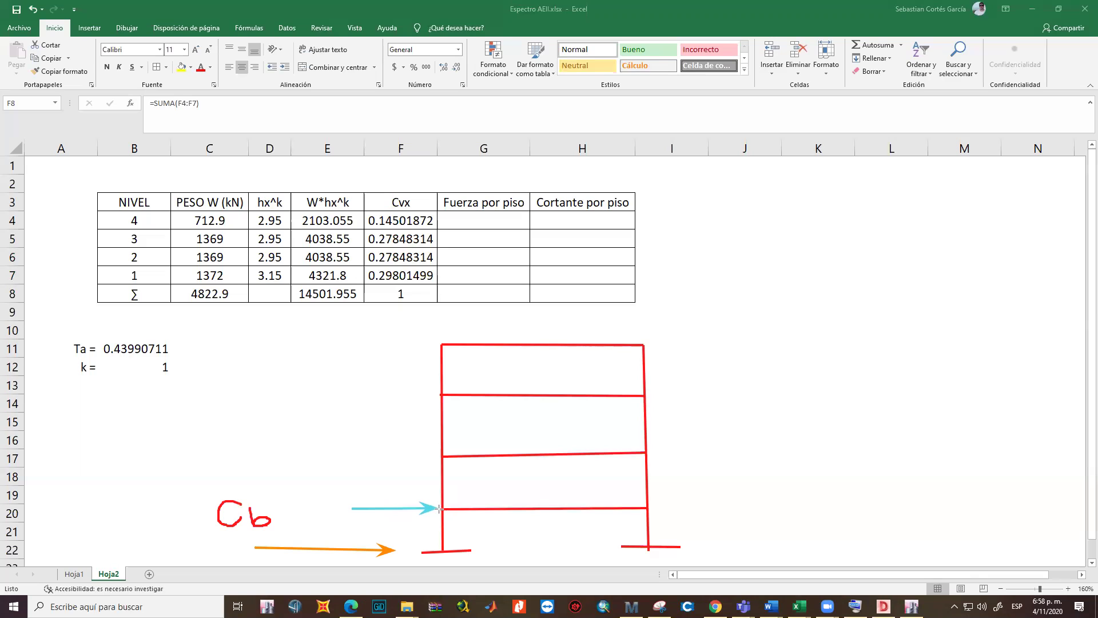
left_click_drag(383, 458, 436, 458)
left_click_drag(398, 395, 440, 395)
left_click_drag(418, 341, 440, 341)
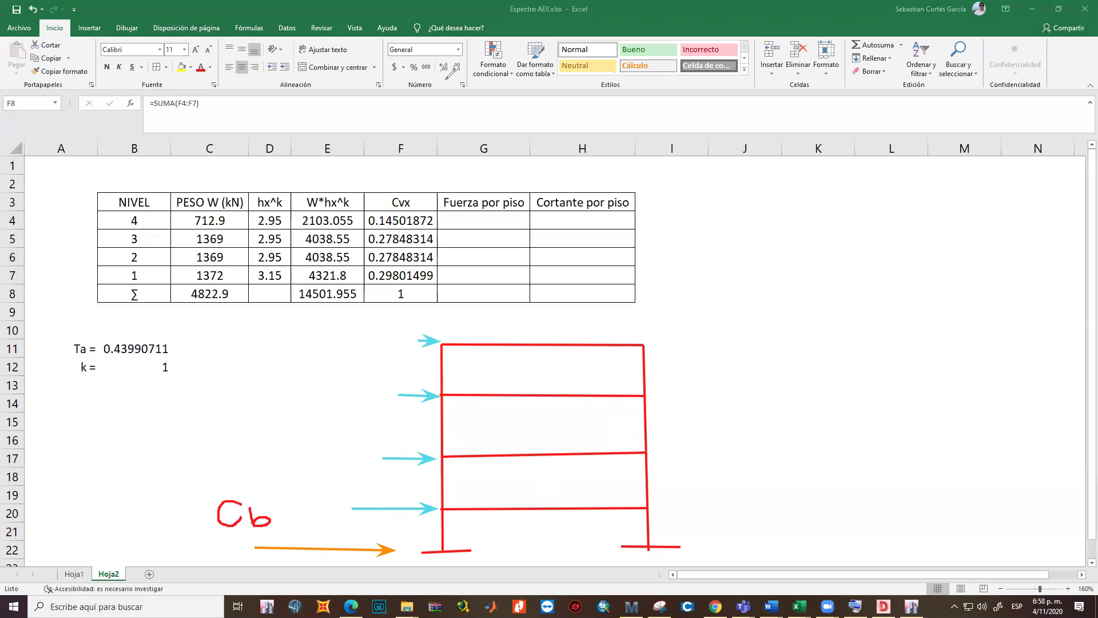
mouse_move(351, 548)
left_mouse_down()
mouse_move(351, 508)
mouse_move(385, 507)
mouse_move(383, 446)
mouse_move(411, 342)
mouse_move(424, 342)
left_mouse_up()
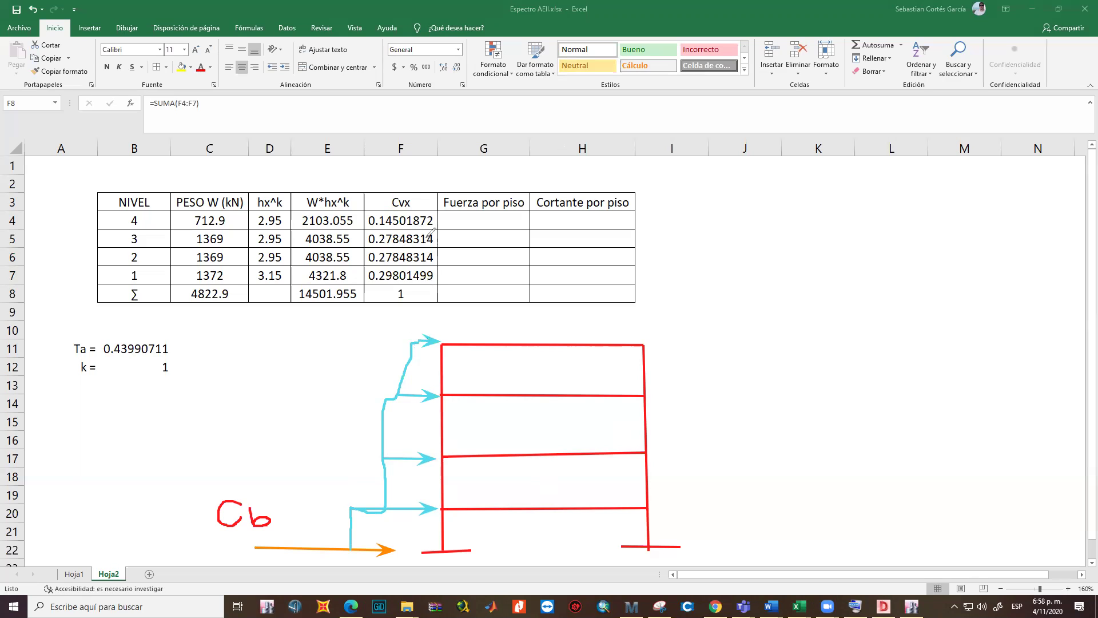
Circle the Cvx header in light blue and add a mark beside the total weight in C8
mouse_move(401, 188)
left_mouse_down()
mouse_move(381, 203)
mouse_move(419, 209)
mouse_move(414, 189)
mouse_move(413, 212)
left_mouse_up()
left_click_drag(235, 298, 239, 276)
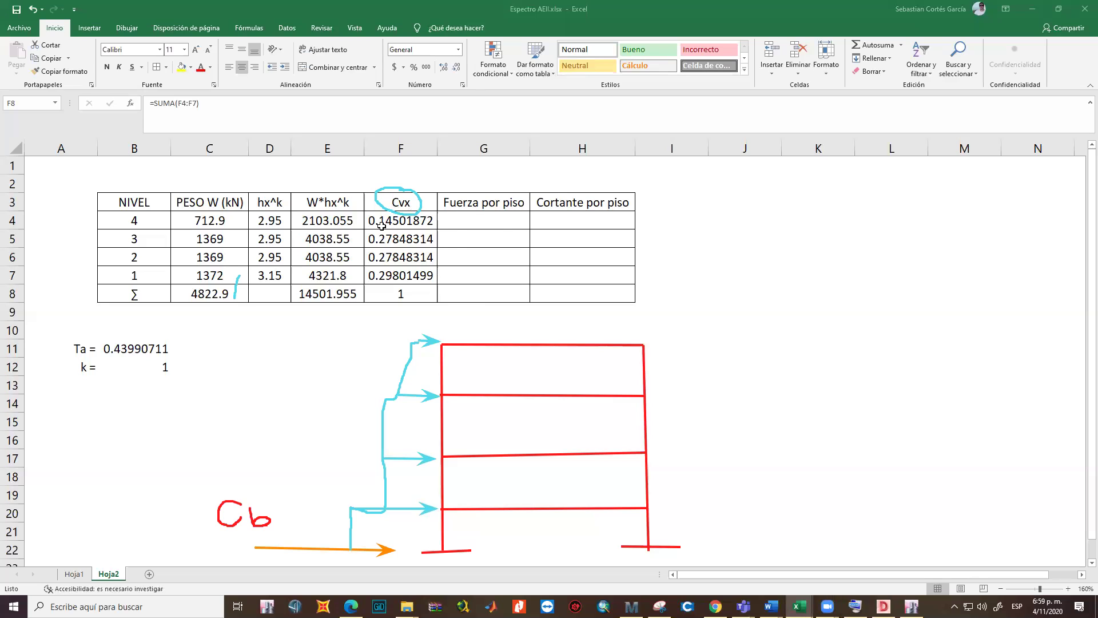
Enter the label "Cortante basal=" in A13, below the k label
key("Right")
key("Up")
key("Up")
key("Up")
key("Up")
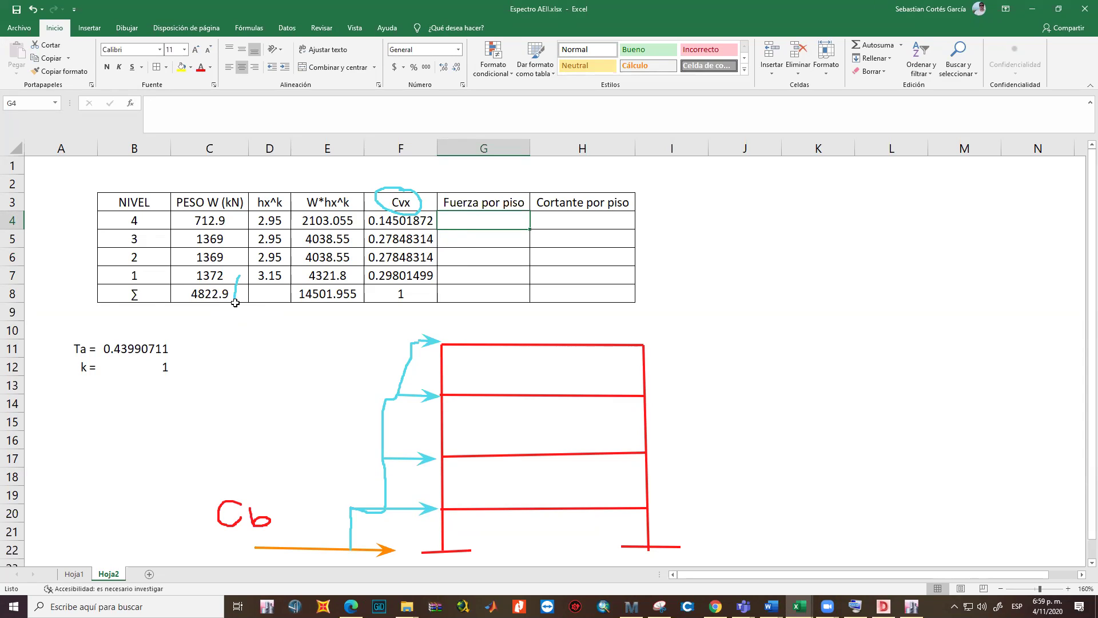
left_click(69, 386)
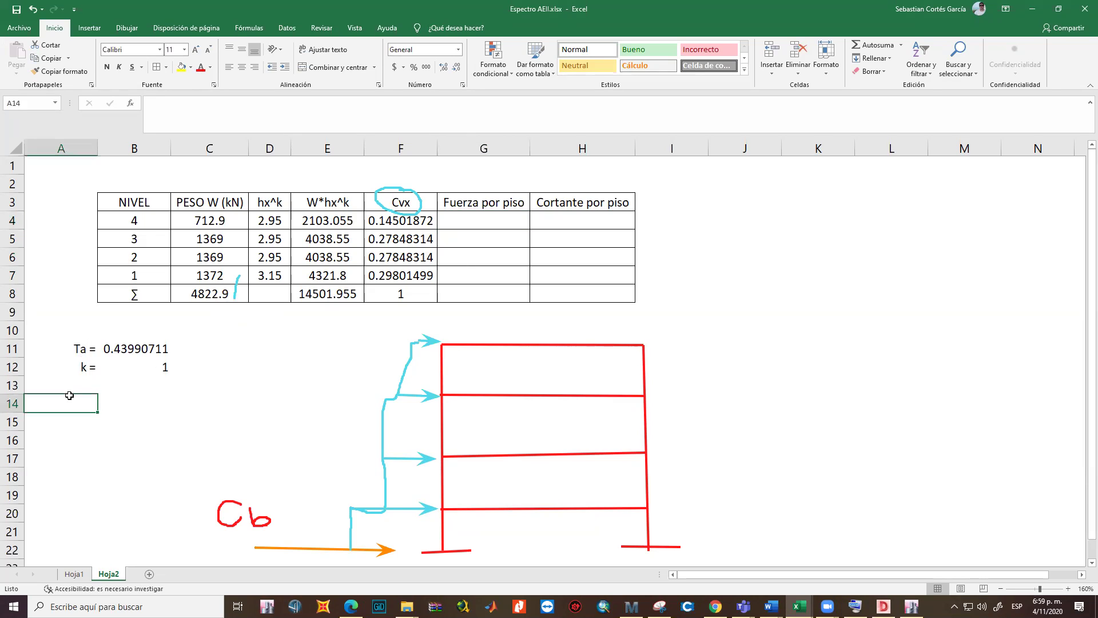
type("C")
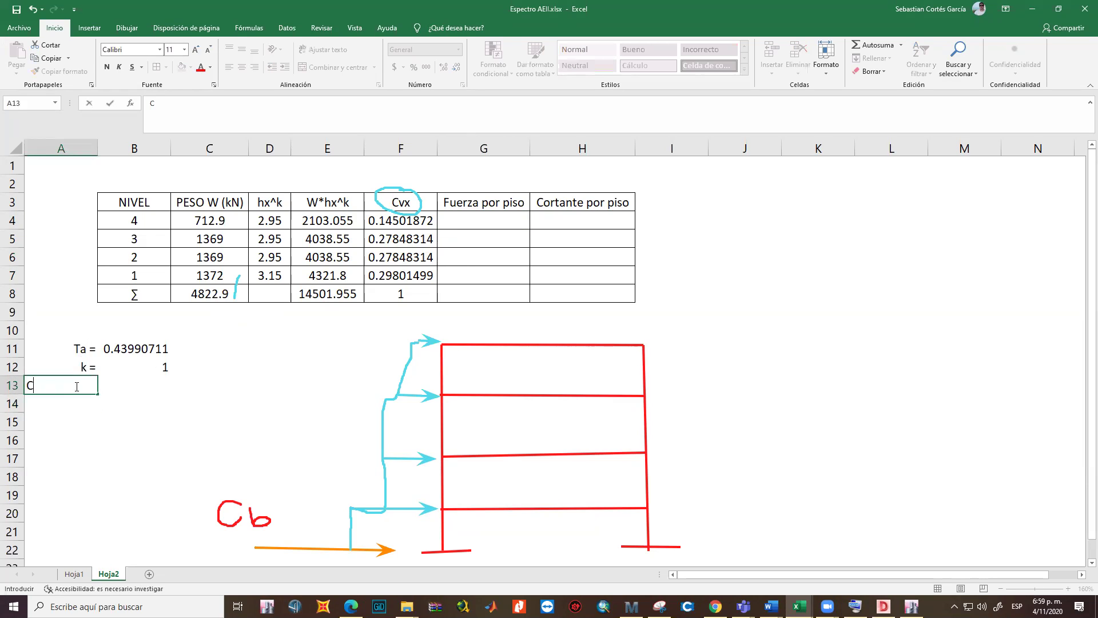
type("ortante basal=")
key("Return")
Calculate the base shear in B13 as total weight times spectral acceleration, using =C8*Hoja1!D22
key("Up")
key("Right")
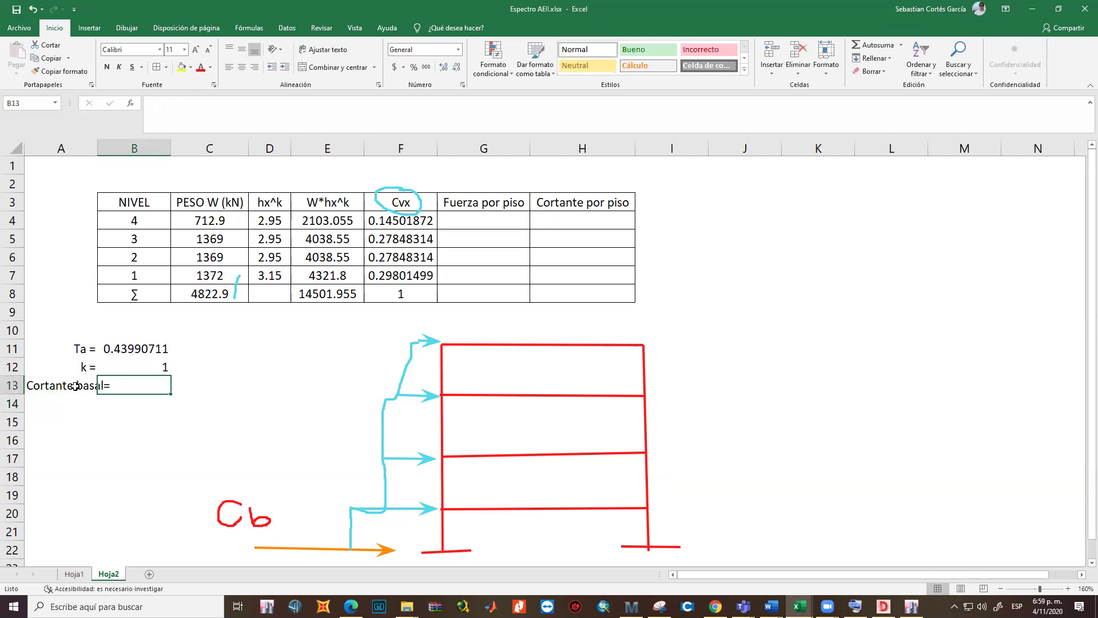
type("=")
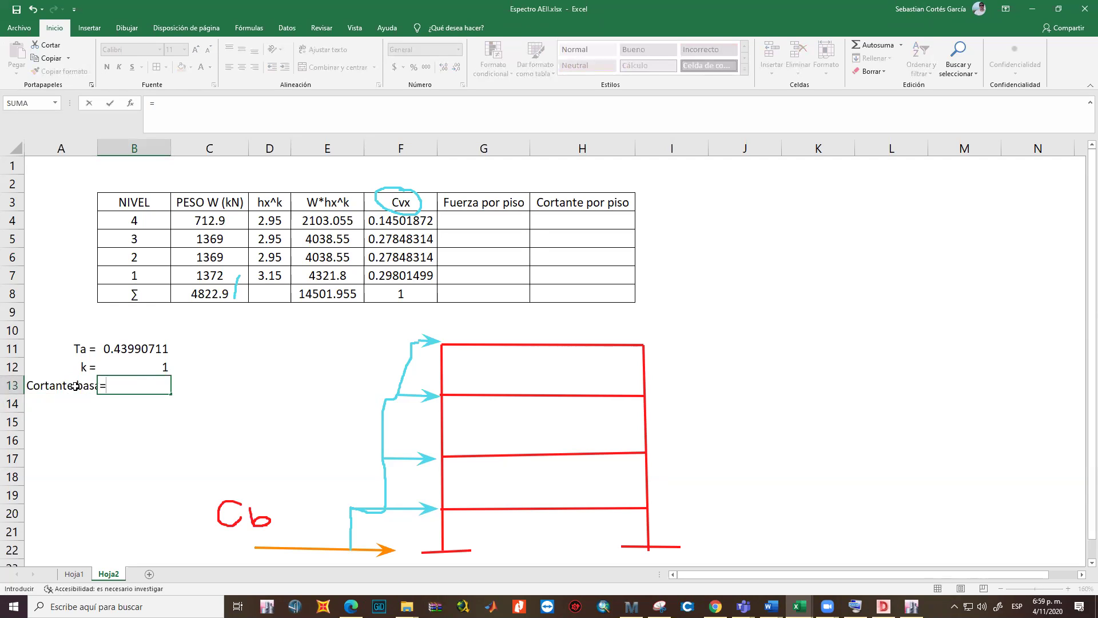
left_click(205, 295)
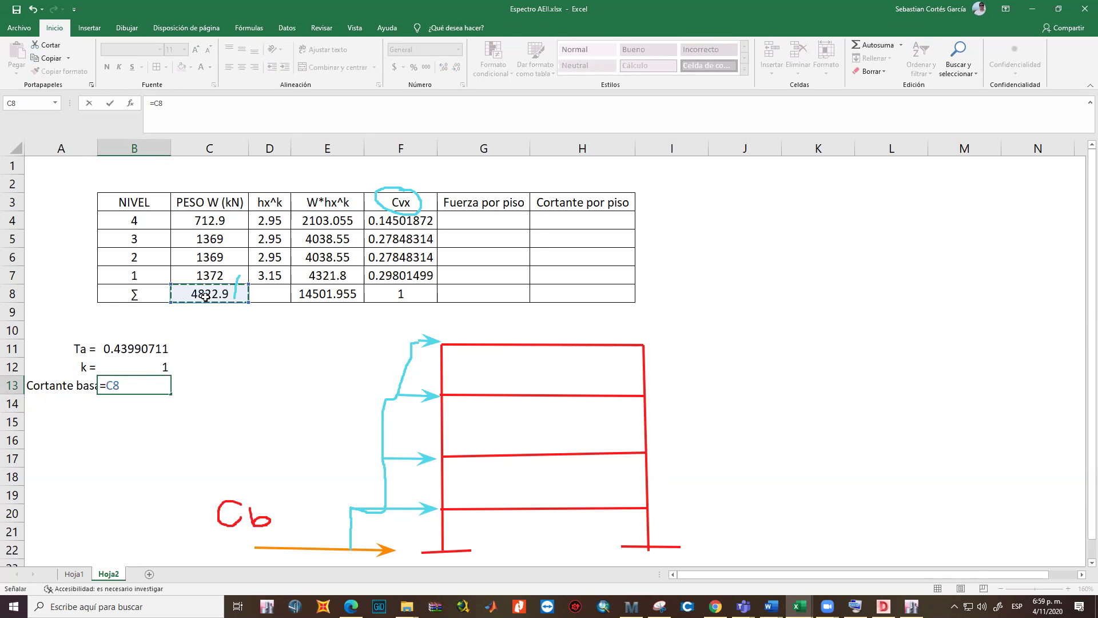
type("*")
left_click(75, 574)
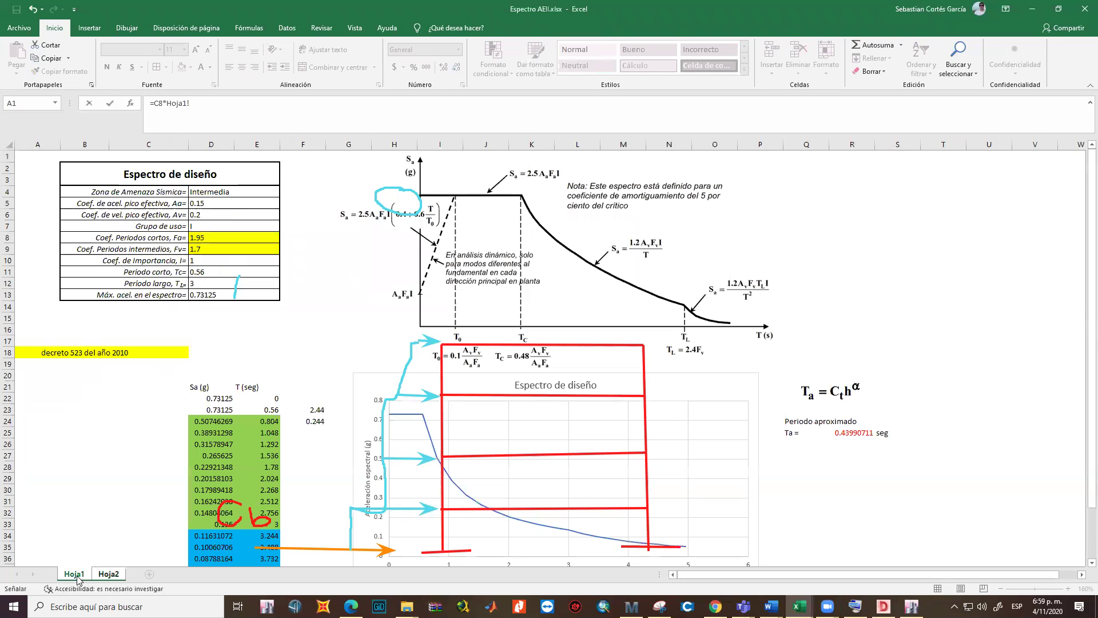
left_click(217, 398)
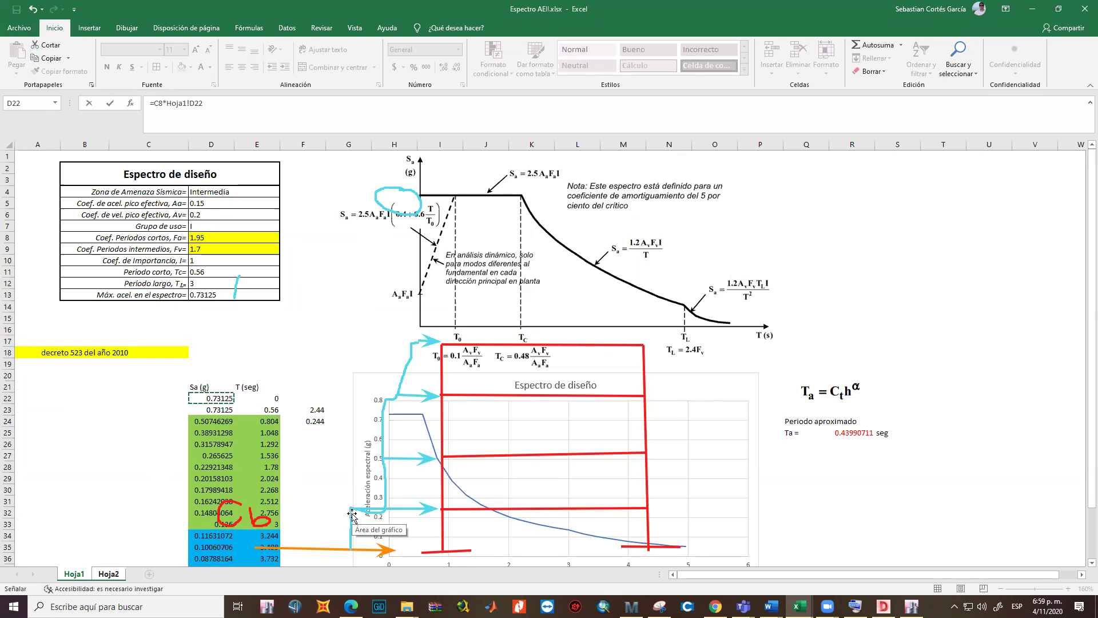
key("Return")
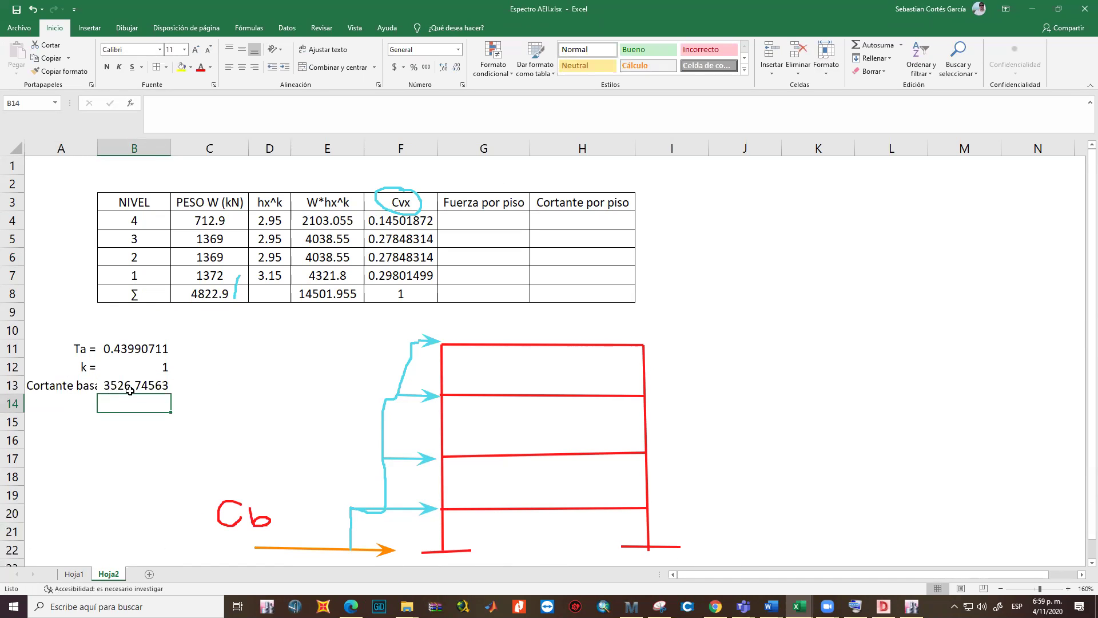
Check the base shear Vs in the Mathcad worksheet and return to the Espectro AEII workbook in Excel
left_click(632, 606)
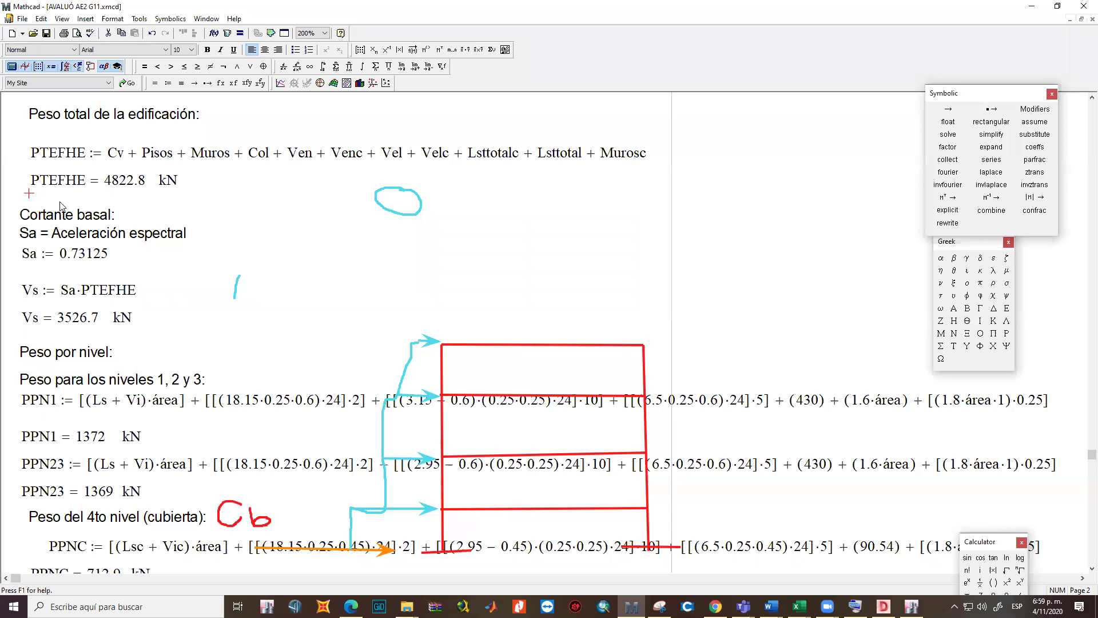
mouse_move(800, 605)
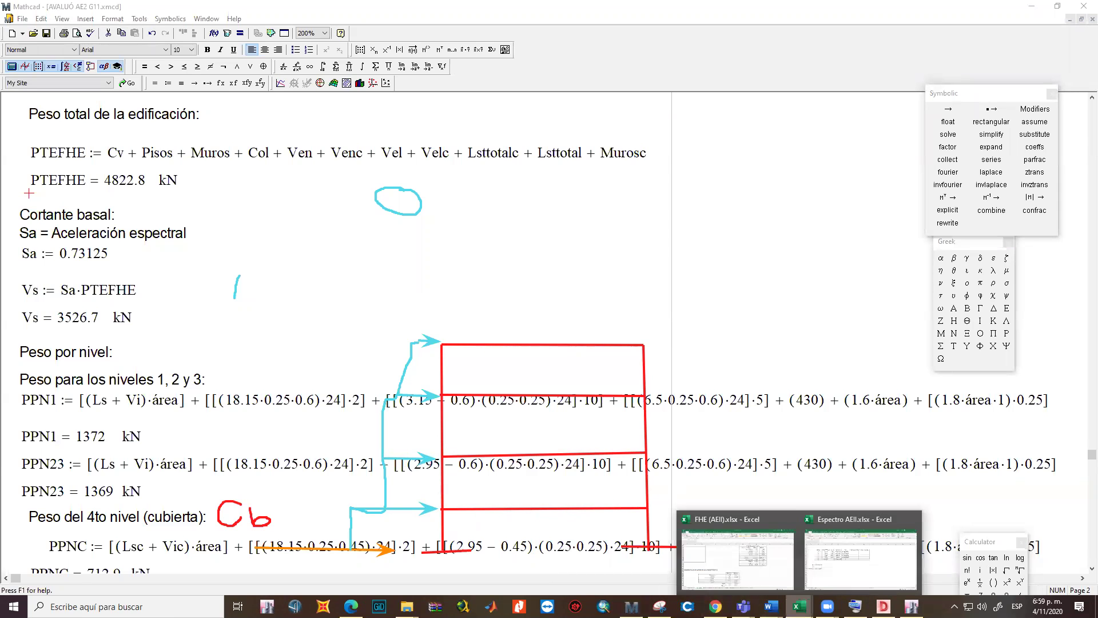
left_click(836, 560)
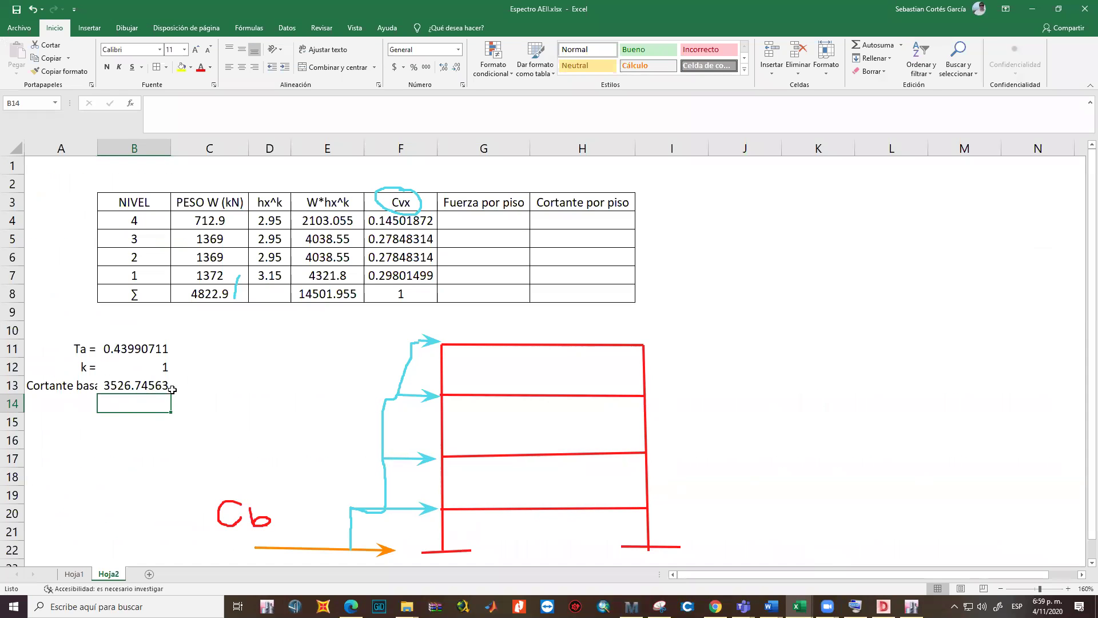
Enter the unit kN in C13 beside the base shear value
left_click(221, 393)
type("k")
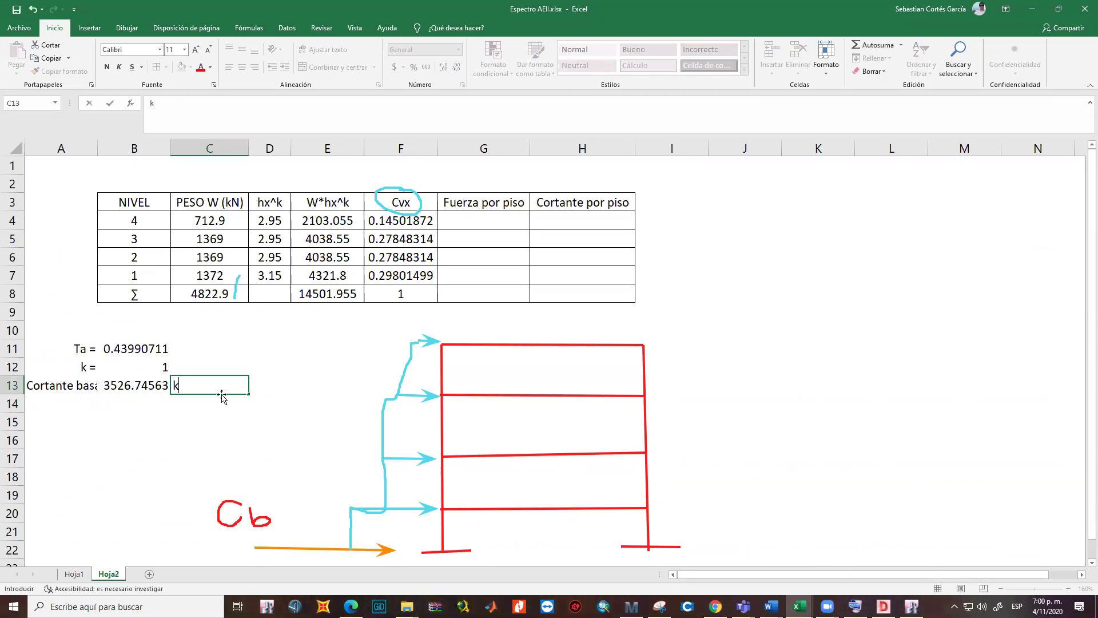
type("N")
key("Return")
Calculate the level 4 storey force in G4 as base shear times Cvx, using =B13*F4
left_click(479, 226)
type("=")
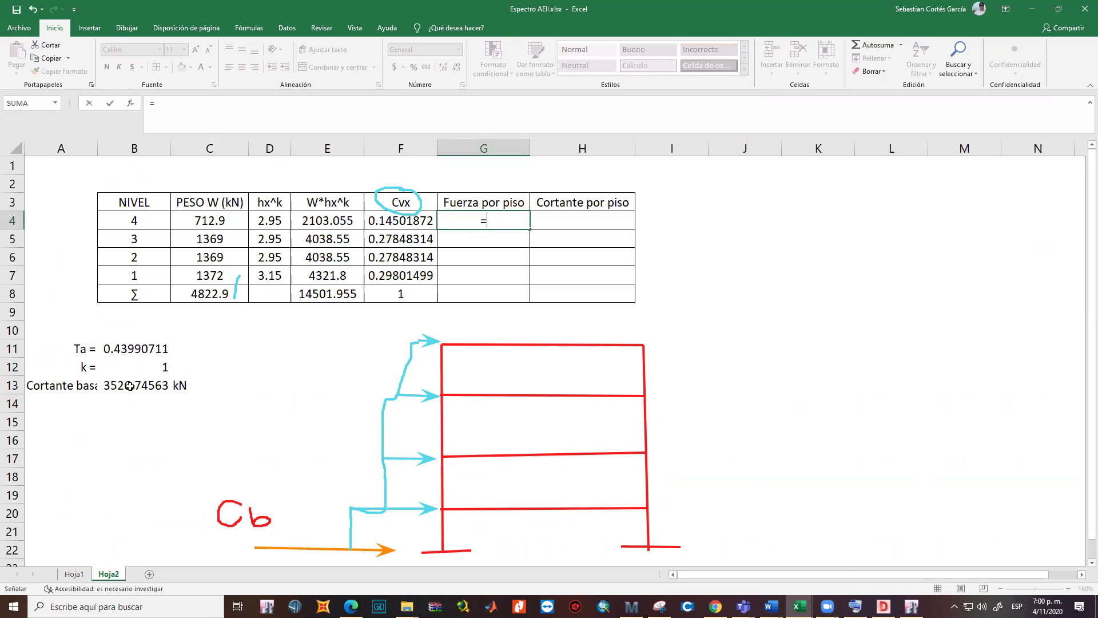
left_click(130, 386)
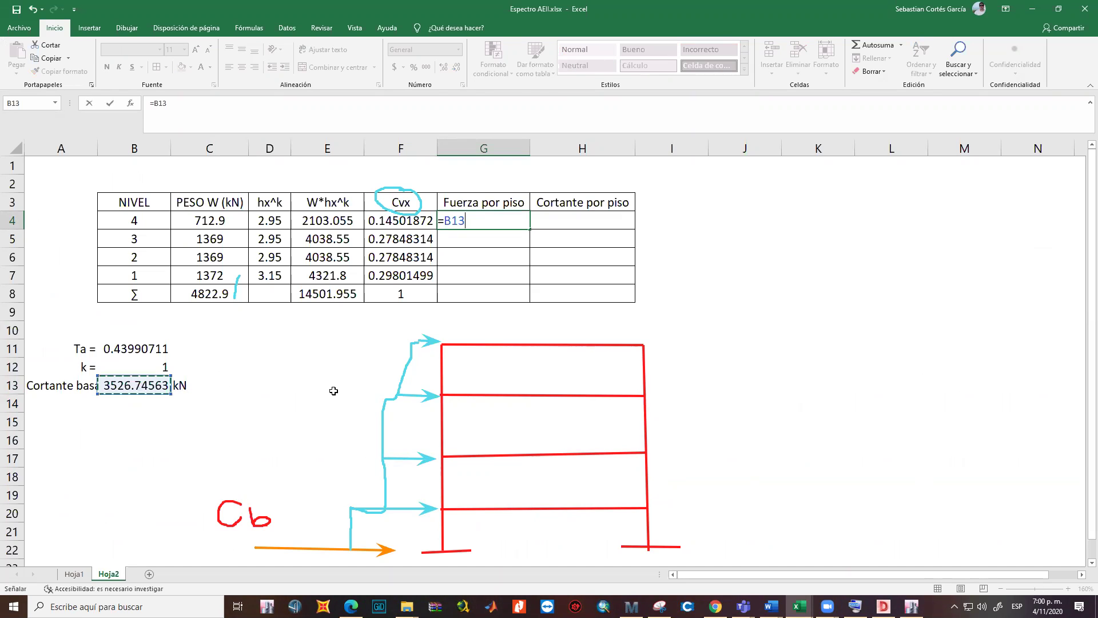
type("*")
left_click(389, 222)
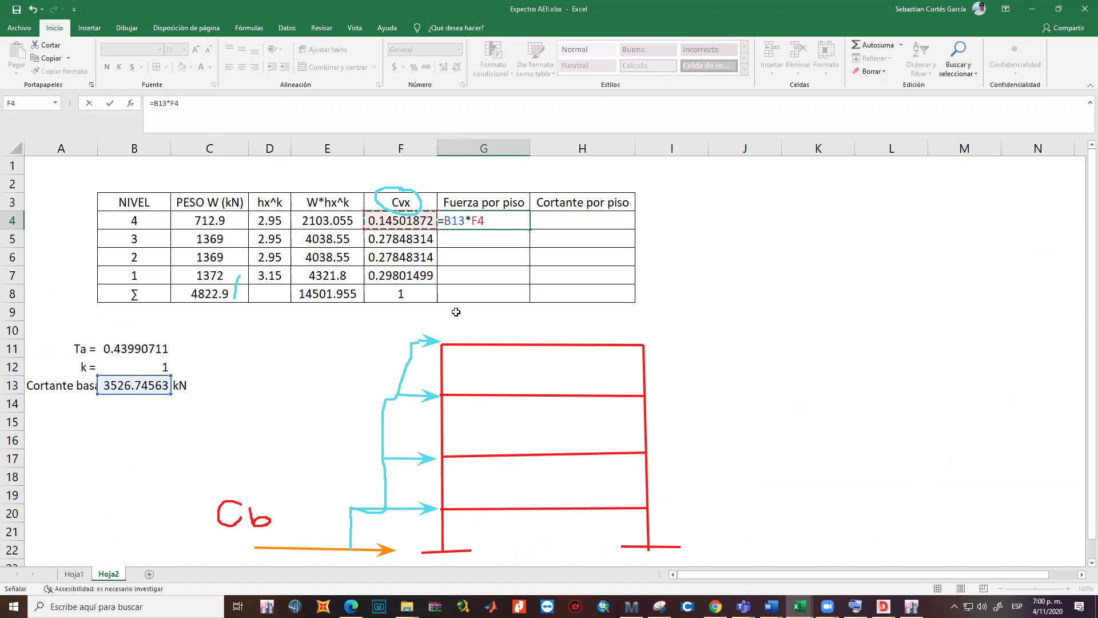
key("Return")
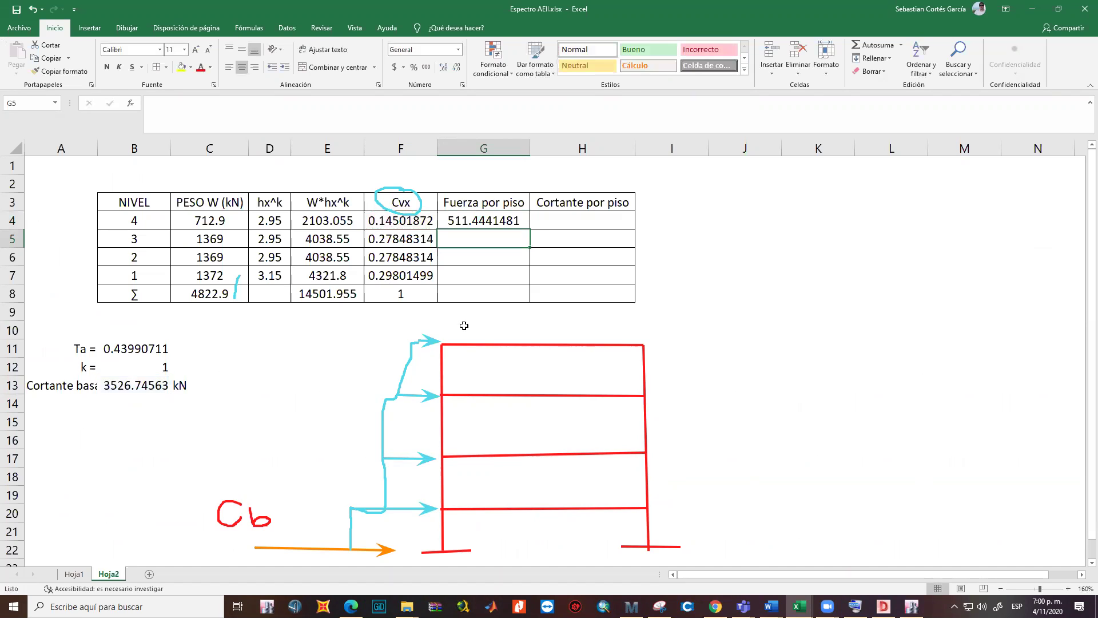
Make the base shear reference absolute in the G4 formula so it reads =$B$13*F4
key("Up")
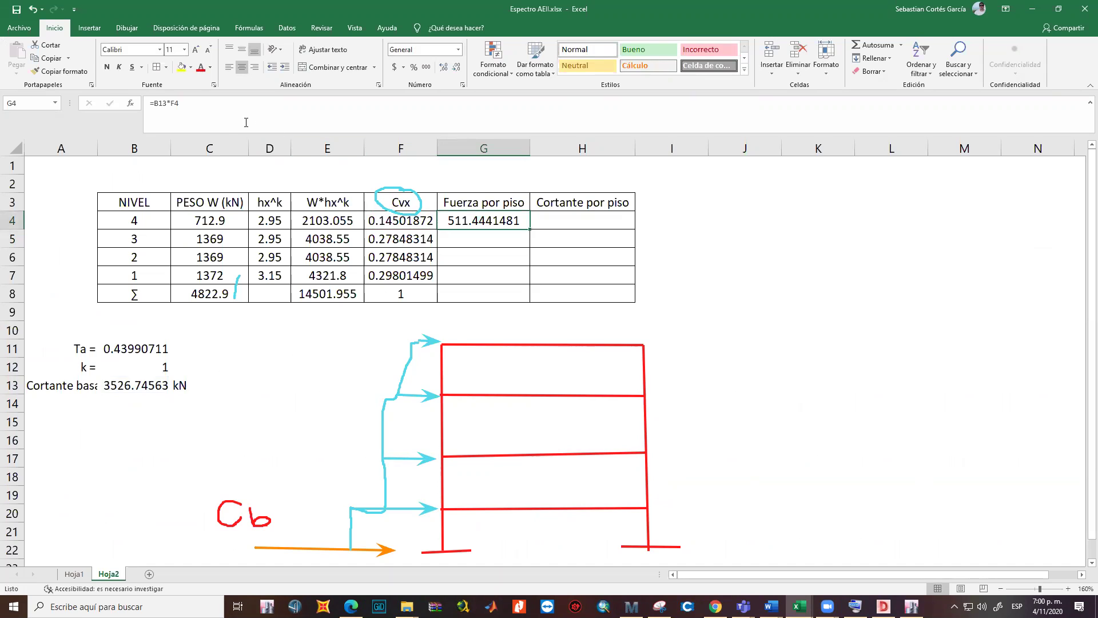
left_click(177, 107)
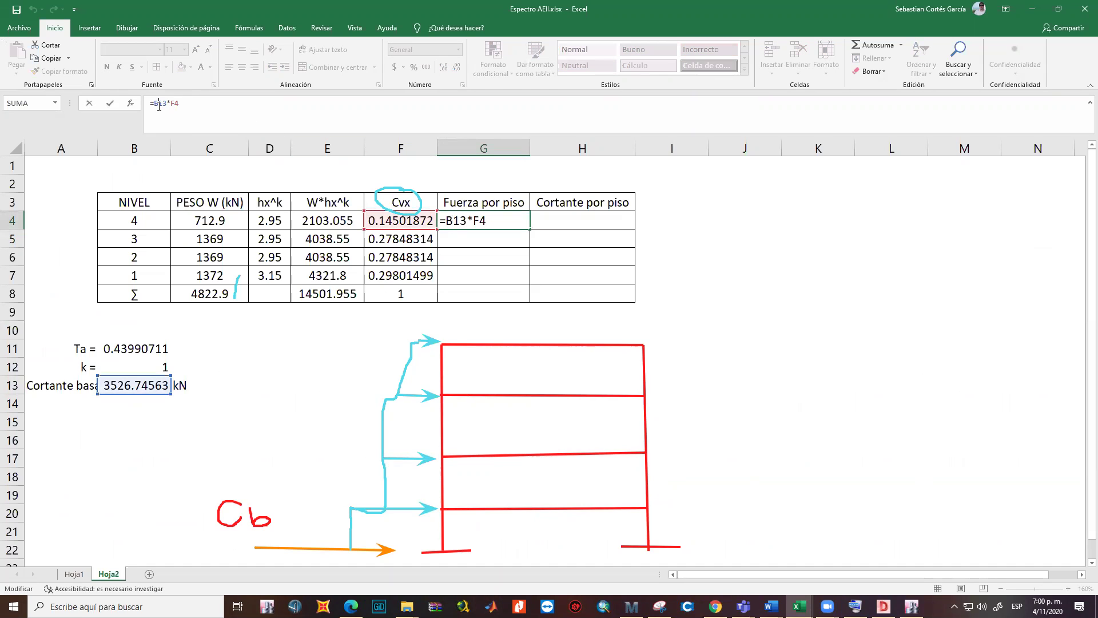
key("F4")
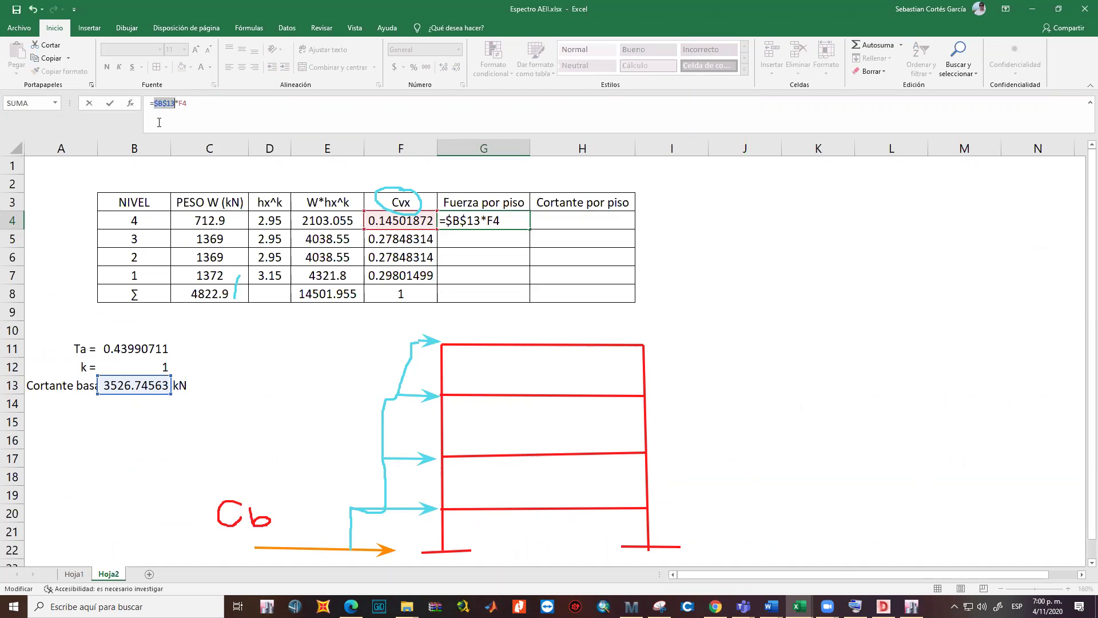
key("Return")
Copy the G4 storey force formula to levels 3, 2 and 1 in G5:G7
left_click(507, 220)
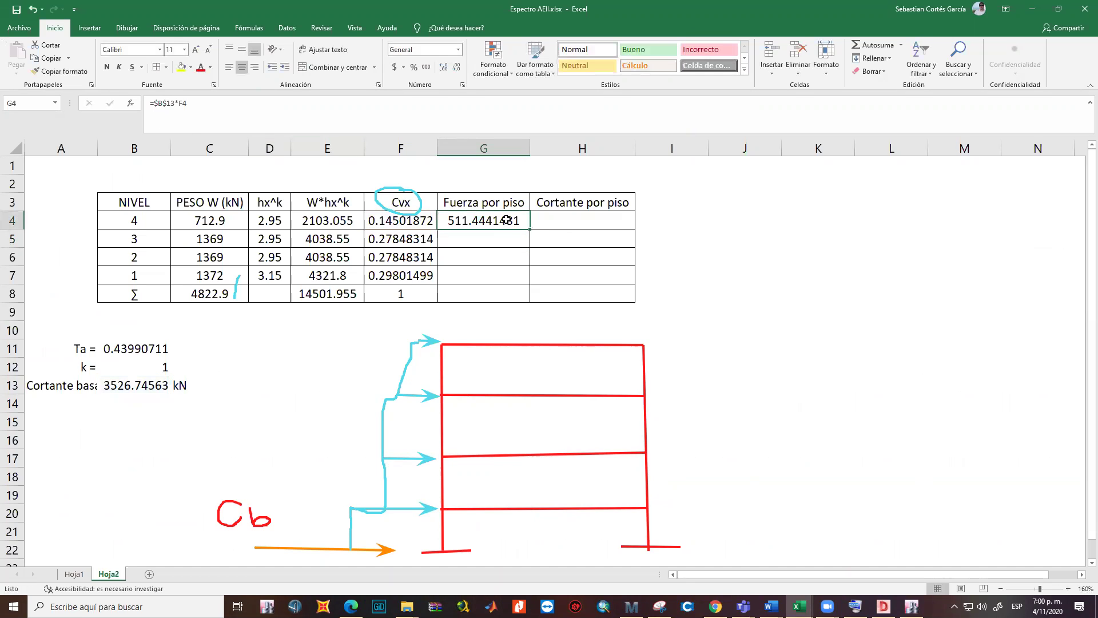
key("ctrl+c")
key("Down")
key("ctrl+v")
key("Down")
key("ctrl+v")
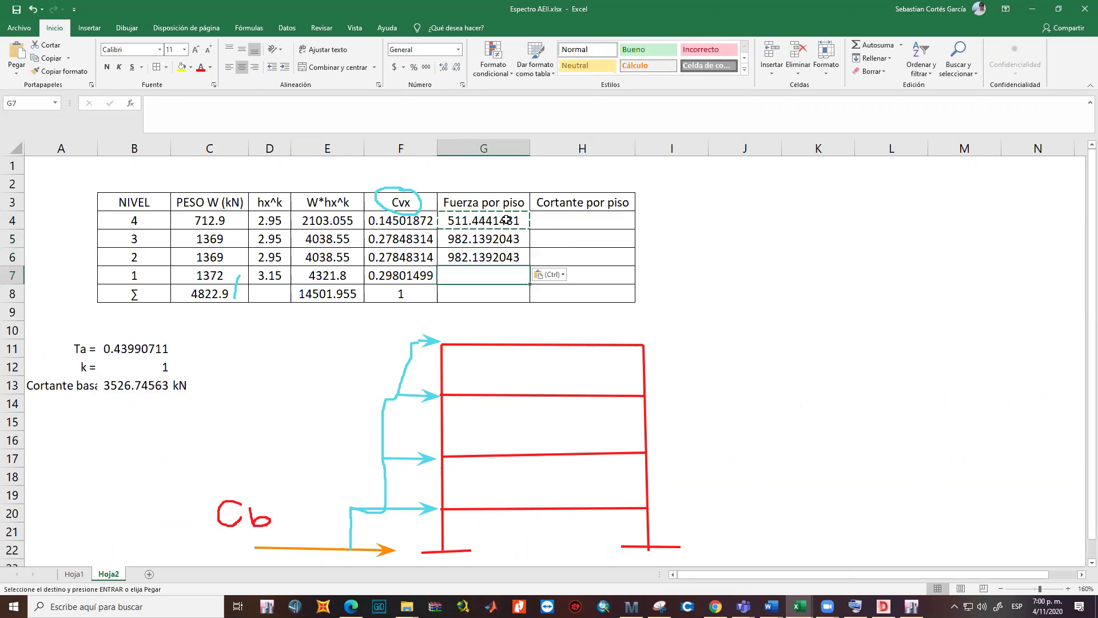
key("Down")
key("ctrl+v")
key("Down")
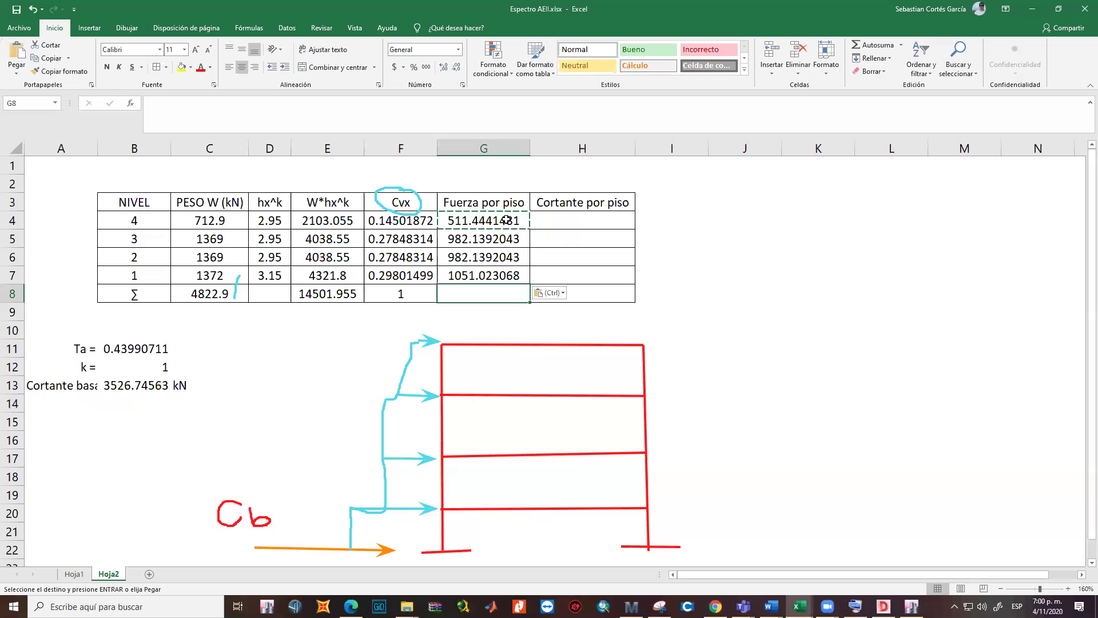
Copy the Cvx sum formula from F8 to G8 to total the storey forces
left_click(425, 289)
key("ctrl+c")
key("Right")
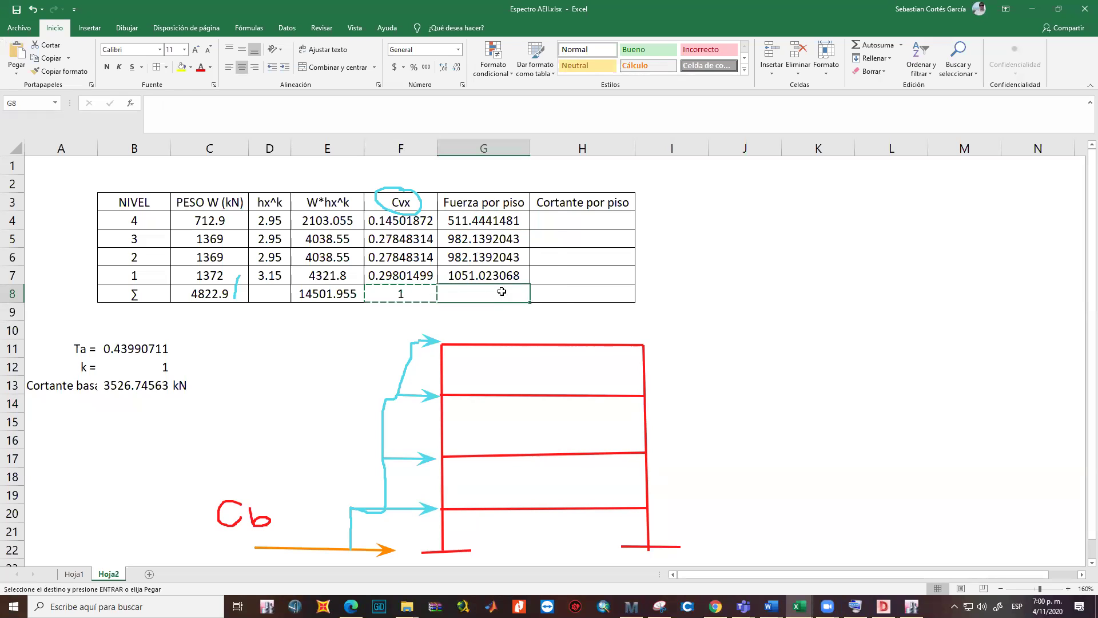
key("ctrl+v")
key("Escape")
Widen column A so the whole "Cortante basal=" label fits
left_click(137, 394)
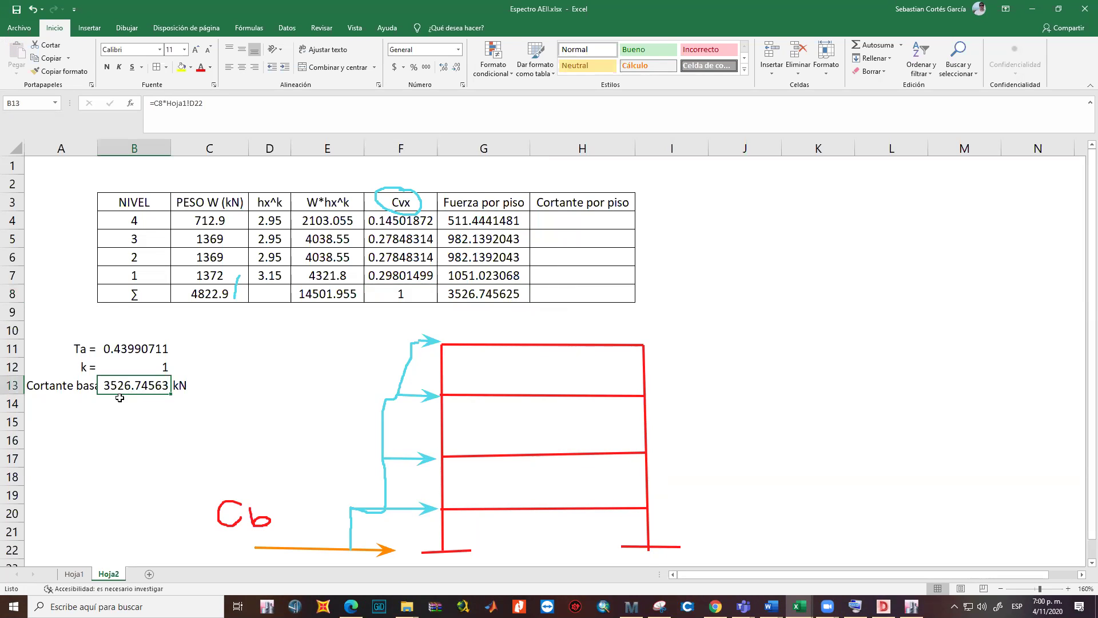
left_click_drag(99, 151, 119, 151)
left_click(147, 425)
left_click(166, 386)
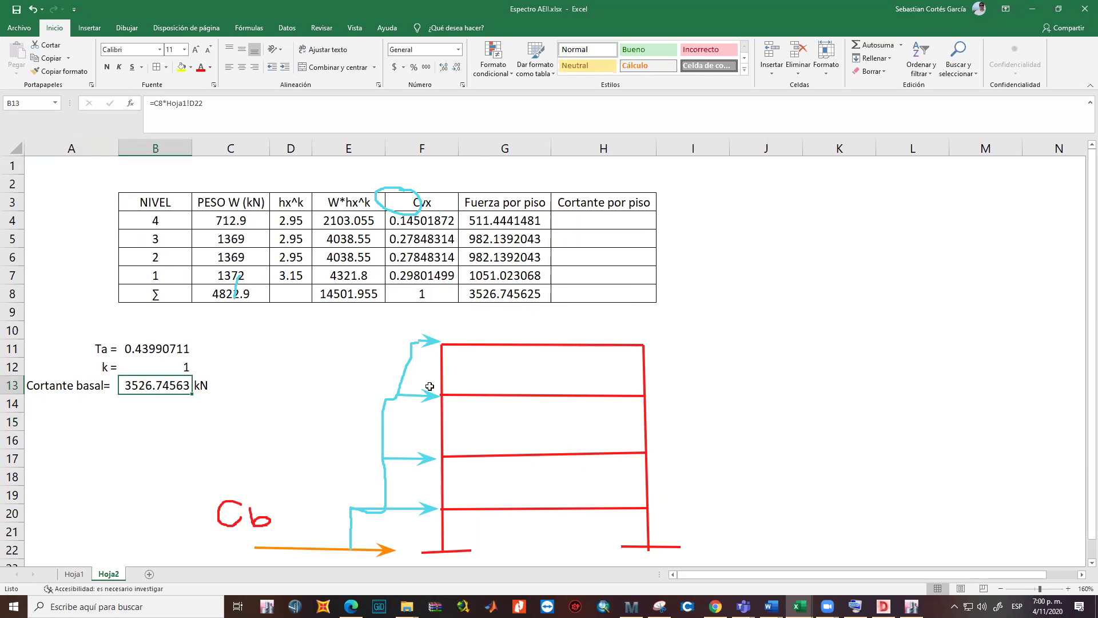
left_click(347, 416)
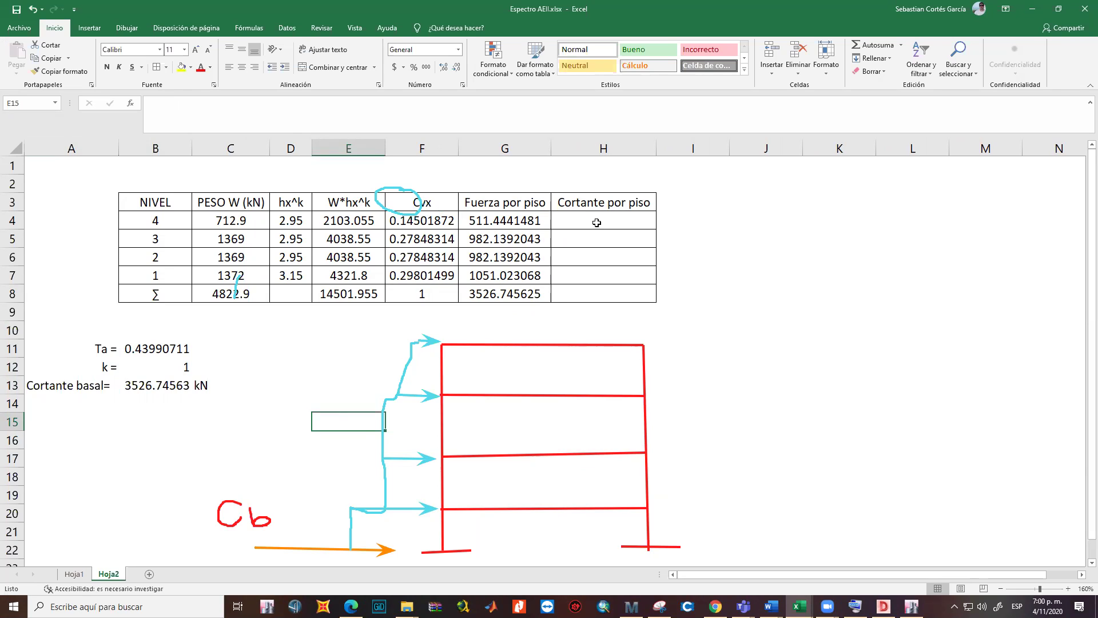
Set the level 4 storey shear in H4 equal to its storey force with =G4
left_click(597, 222)
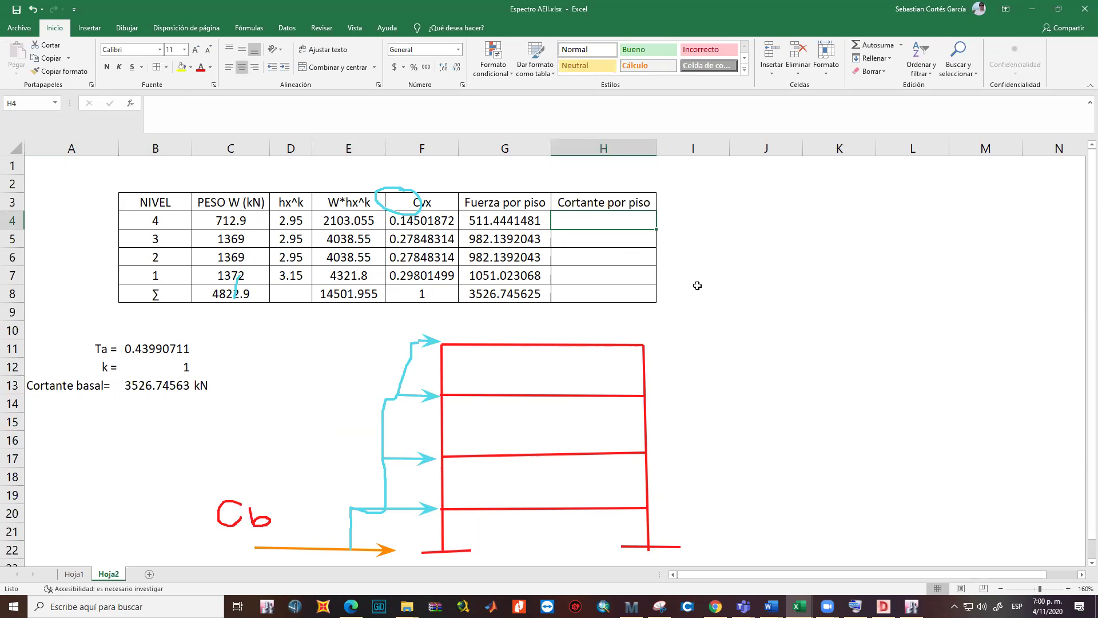
type("=")
key("Left")
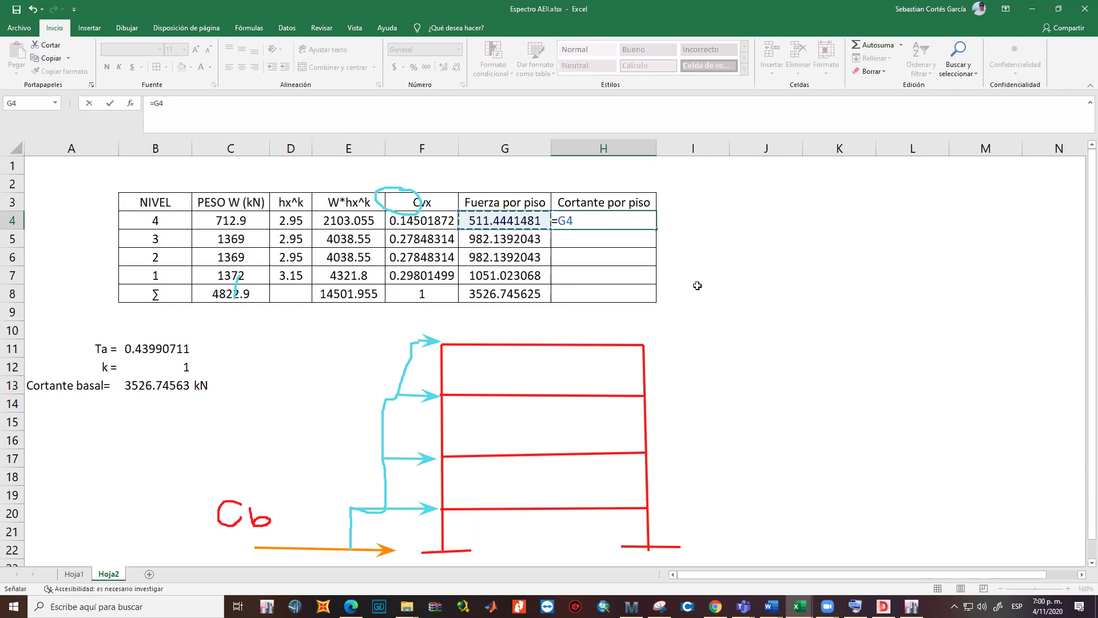
key("Return")
Calculate the level 3 storey shear in H5 by adding its force to the shear above, using =H4+G5
type("=")
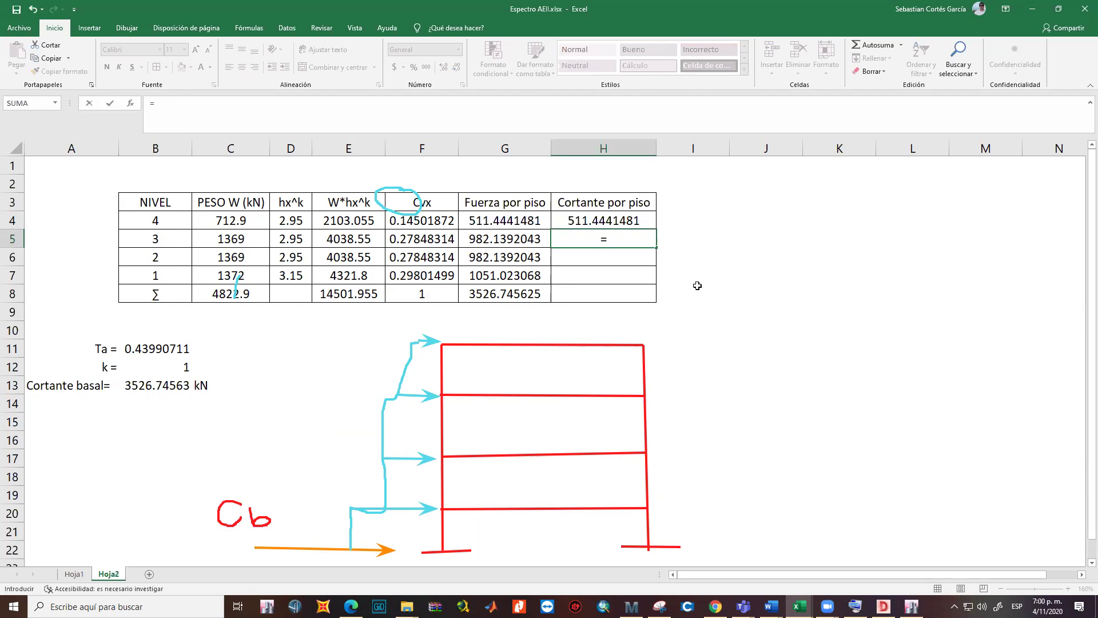
key("Up")
type("*")
key("BackSpace")
type("+")
key("Left")
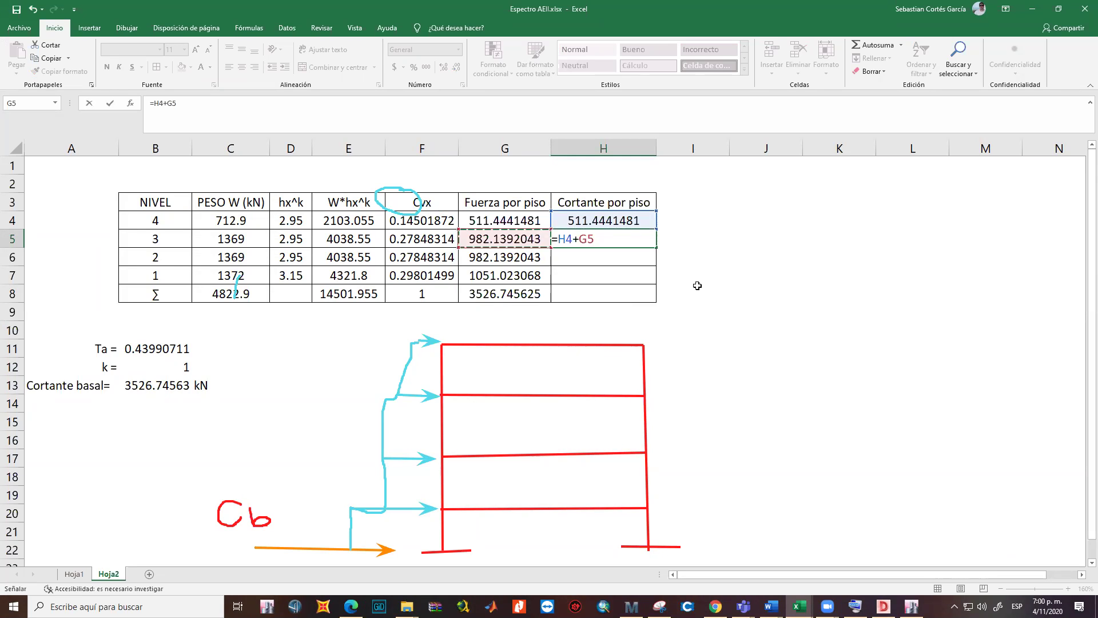
key("Return")
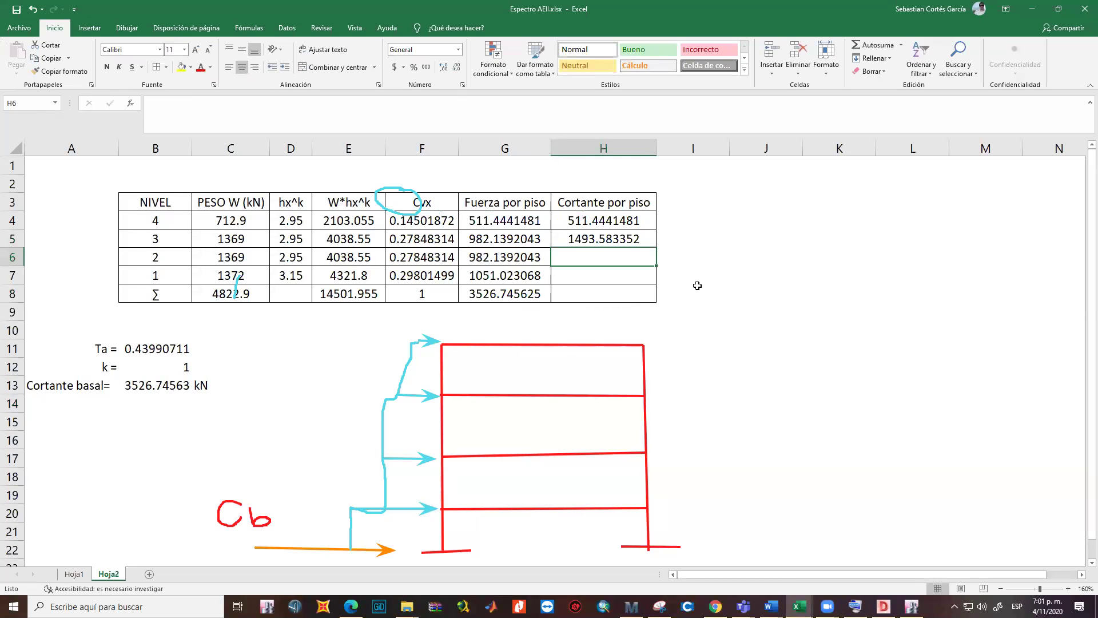
Calculate the level 2 storey shear in H6 by adding H5 and the storey force in G6
type("=")
key("Up")
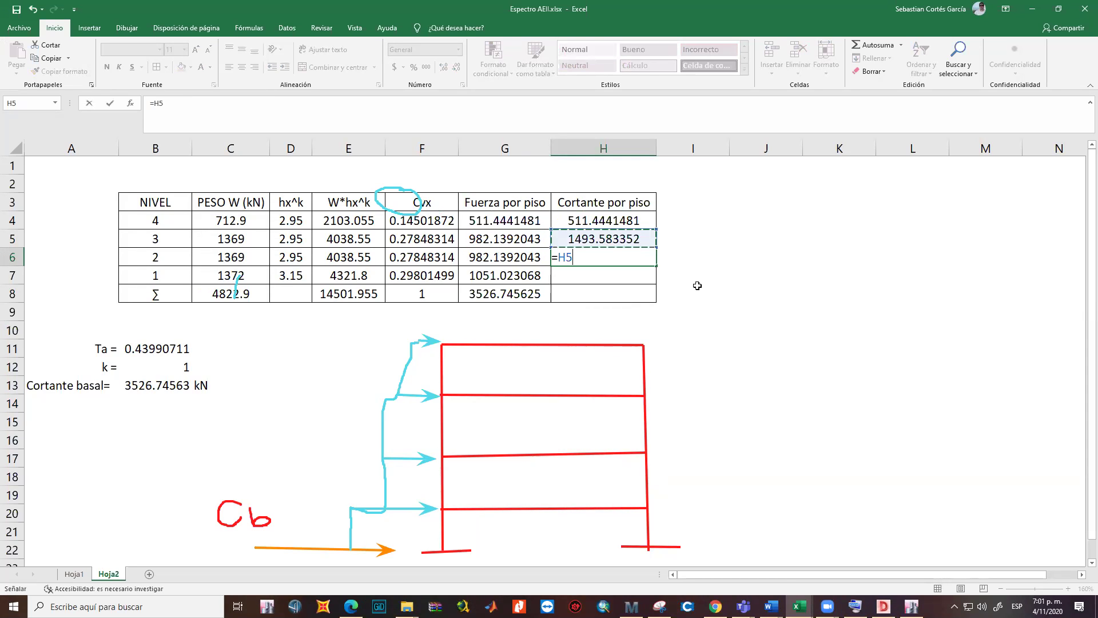
type("+")
key("Left")
key("Return")
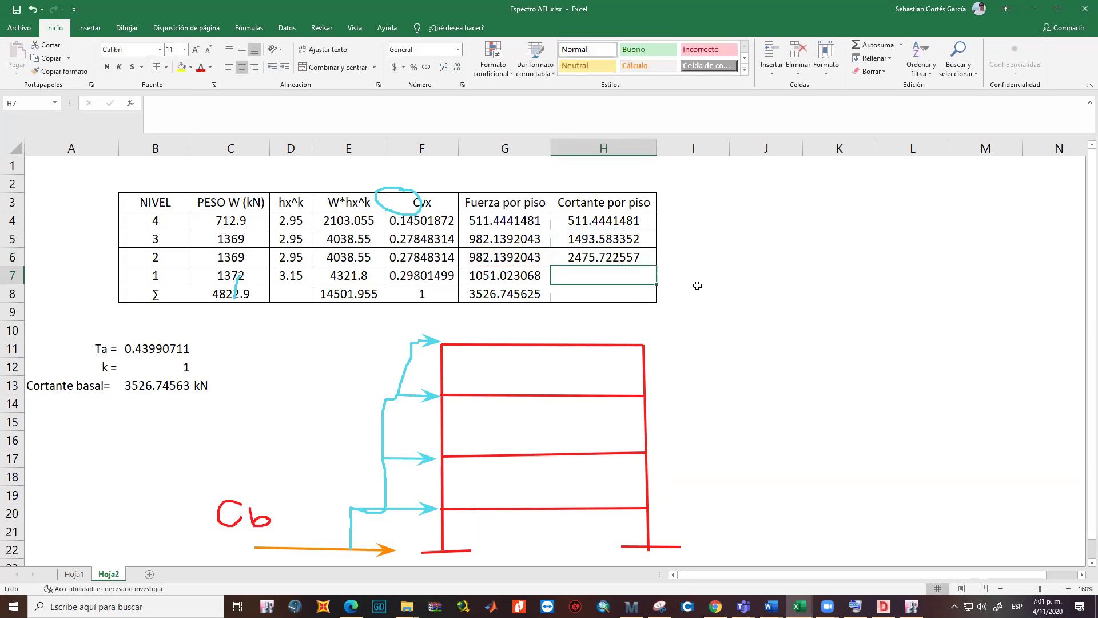
Calculate the level 1 storey shear in H7 by adding the shear above and its storey force, using =H6+G7
type("=")
key("Up")
type("+")
key("Left")
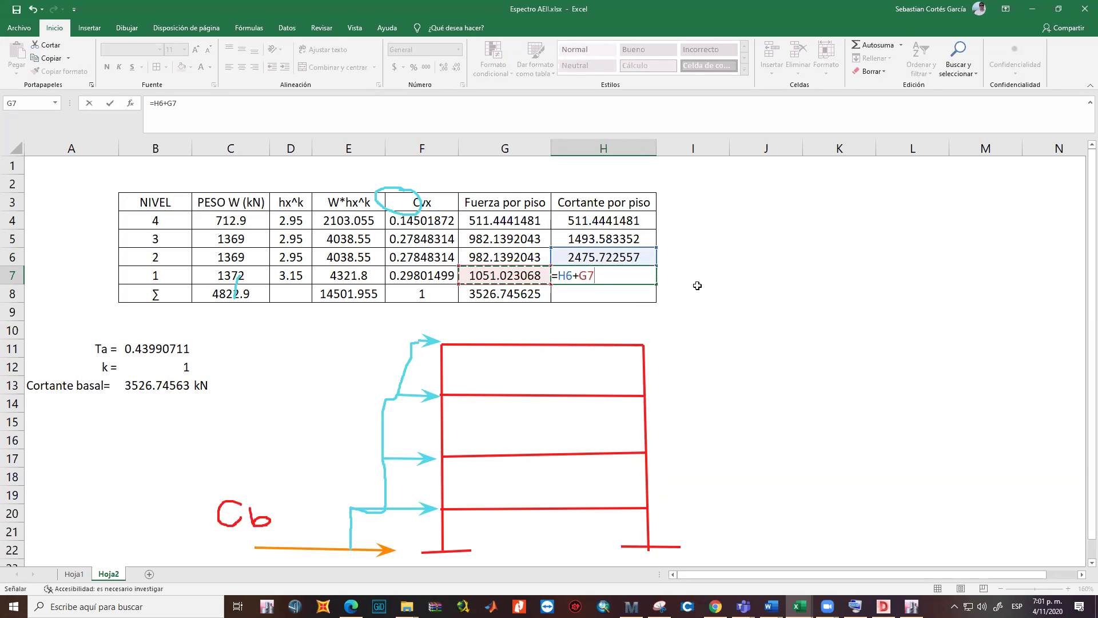
key("Return")
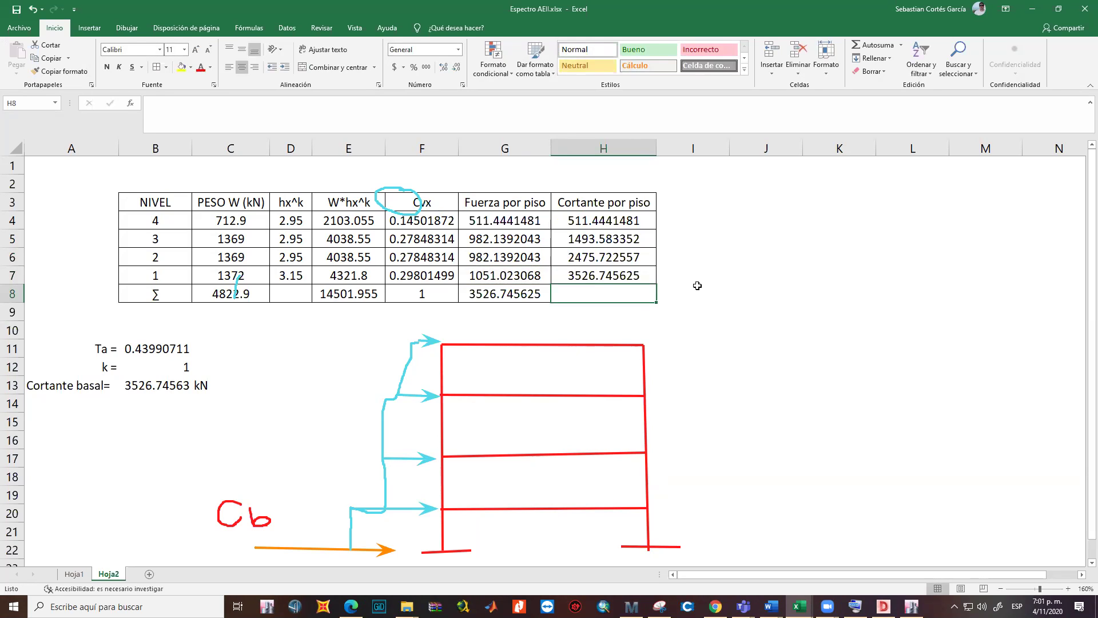
Compare the level 1 storey shear in H7 with the summed storey forces in G8
left_click(646, 278)
left_click(536, 294)
left_click(571, 279)
left_click(546, 292)
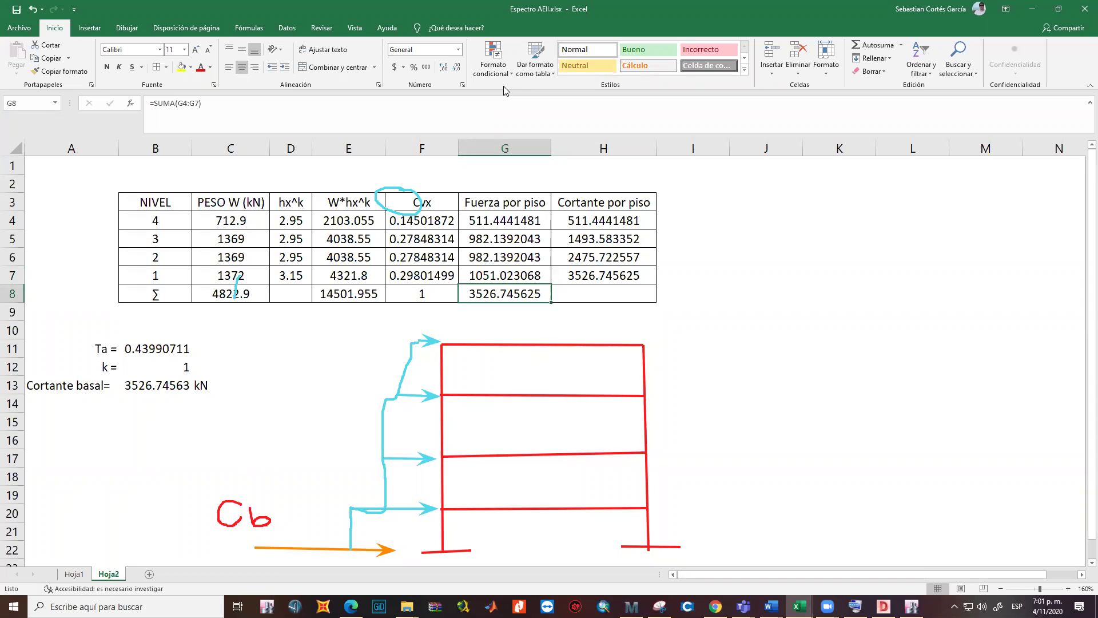
Erase the blue force arrows beside the frame sketch and draw a stepped storey shear outline on its opposite side, closed along the base
mouse_move(427, 351)
left_mouse_down()
mouse_move(384, 457)
mouse_move(404, 512)
left_mouse_up()
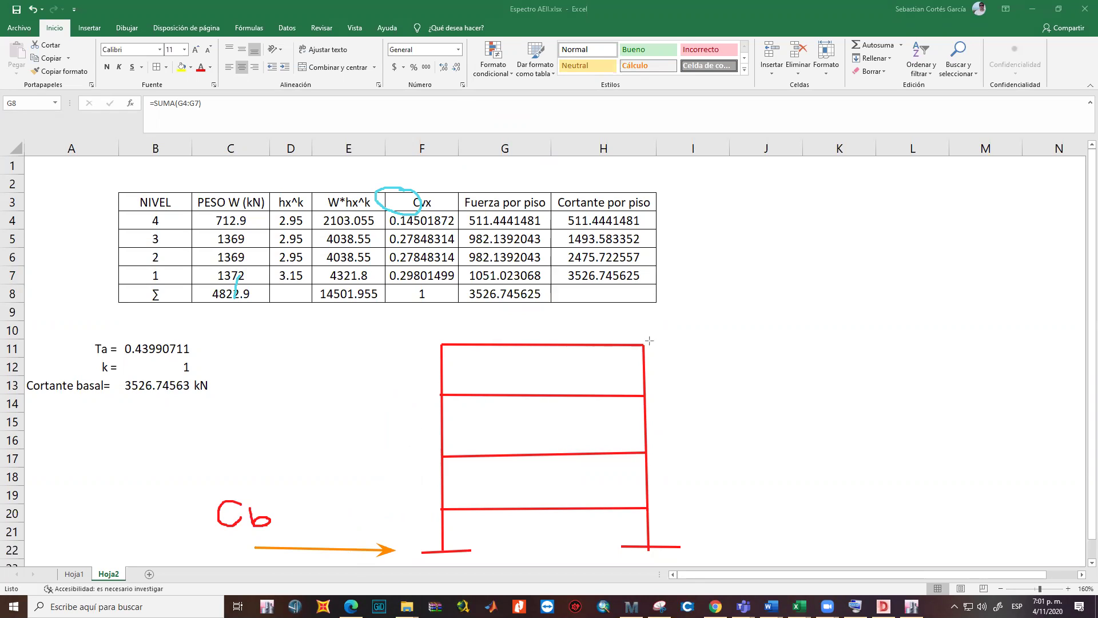
left_click_drag(647, 344, 706, 342)
left_click_drag(705, 343, 705, 394)
mouse_move(707, 396)
left_mouse_down()
mouse_move(750, 395)
mouse_move(752, 452)
mouse_move(796, 452)
mouse_move(798, 506)
left_mouse_up()
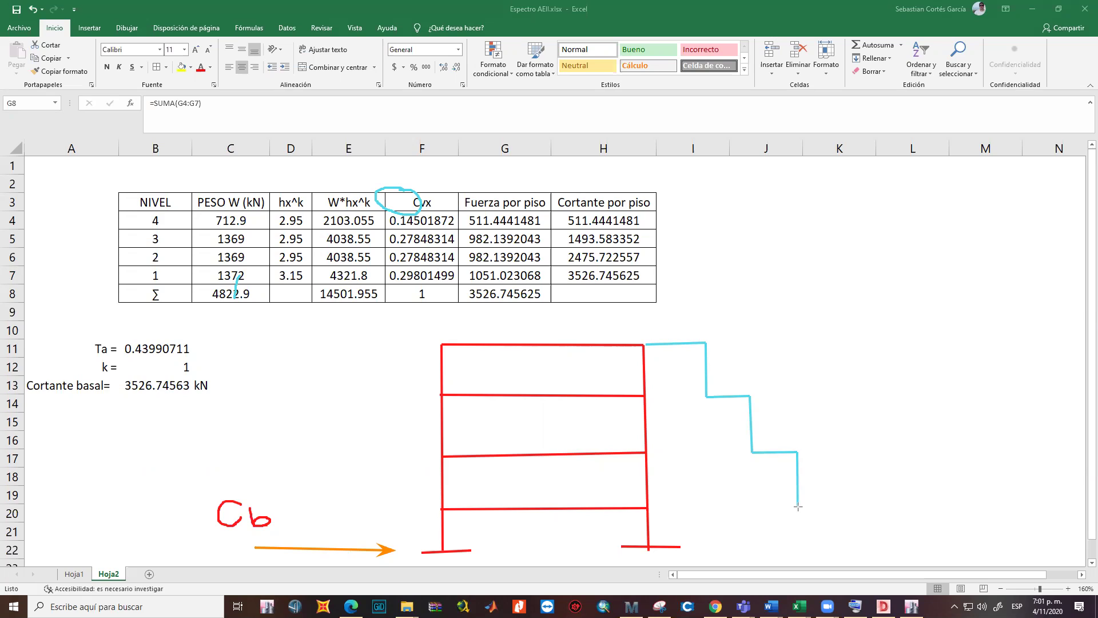
mouse_move(800, 506)
left_mouse_down()
mouse_move(852, 505)
mouse_move(855, 548)
left_mouse_up()
left_click_drag(652, 547, 857, 548)
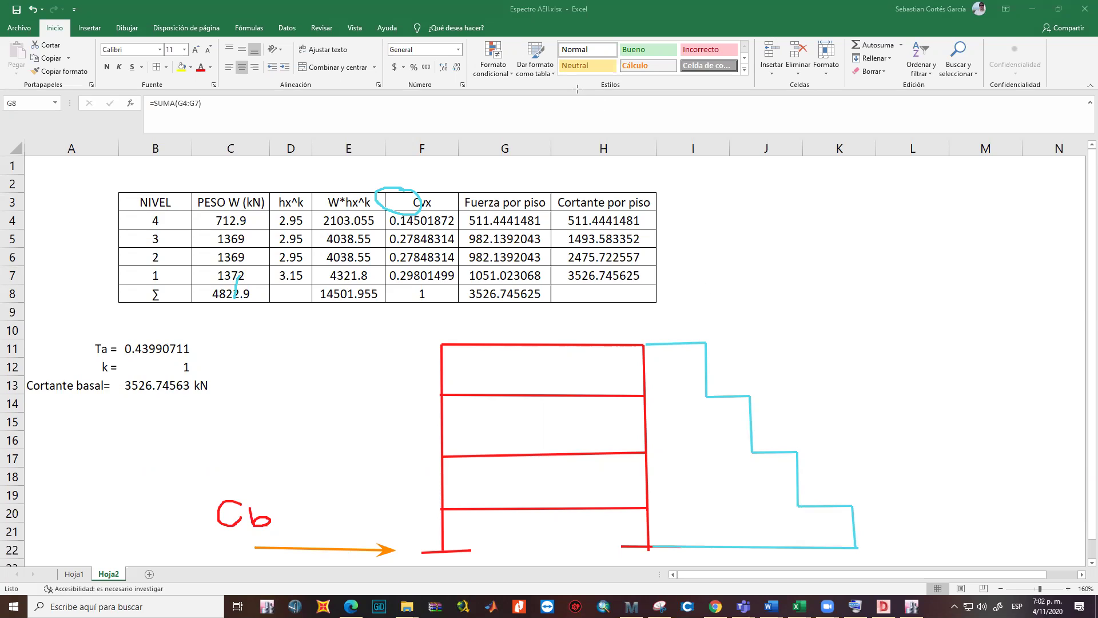
Hatch the inside of the stepped shear diagram with slanted blue strokes
mouse_move(690, 352)
left_mouse_down()
mouse_move(658, 387)
mouse_move(659, 444)
left_mouse_up()
left_click_drag(718, 412, 690, 478)
left_click_drag(744, 448, 711, 504)
left_click_drag(769, 474, 738, 525)
mouse_move(775, 501)
left_mouse_down()
mouse_move(771, 526)
mouse_move(785, 535)
left_mouse_up()
left_click_drag(825, 522, 818, 543)
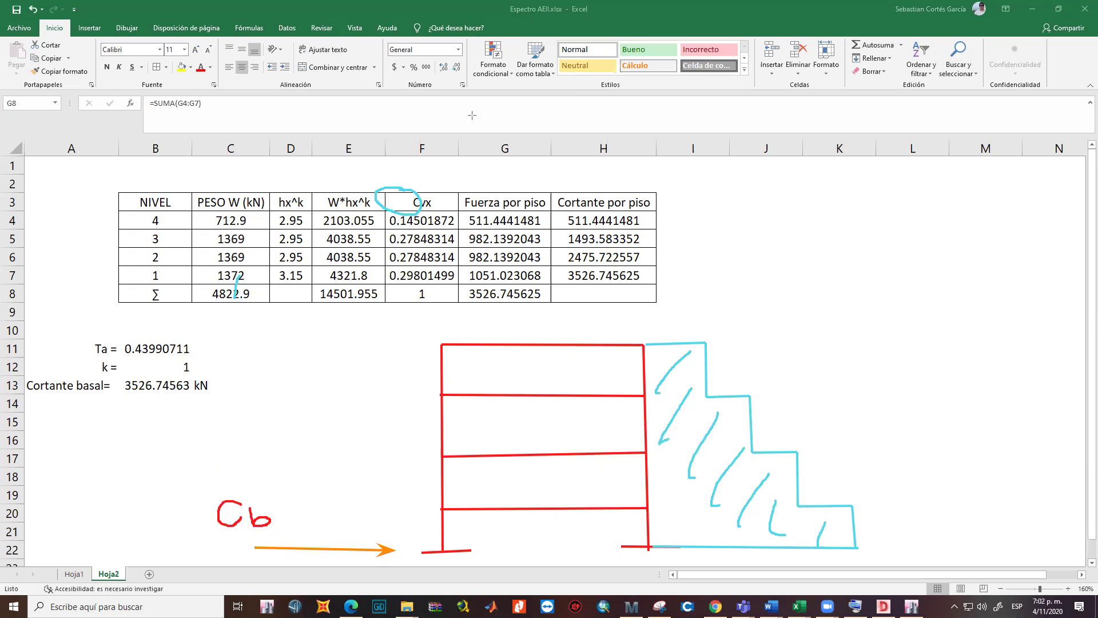
Draw a horizontal force arrow pointing at each of the frame's four floor levels, shorter towards the roof
left_click_drag(346, 508, 435, 508)
left_click_drag(362, 456, 435, 457)
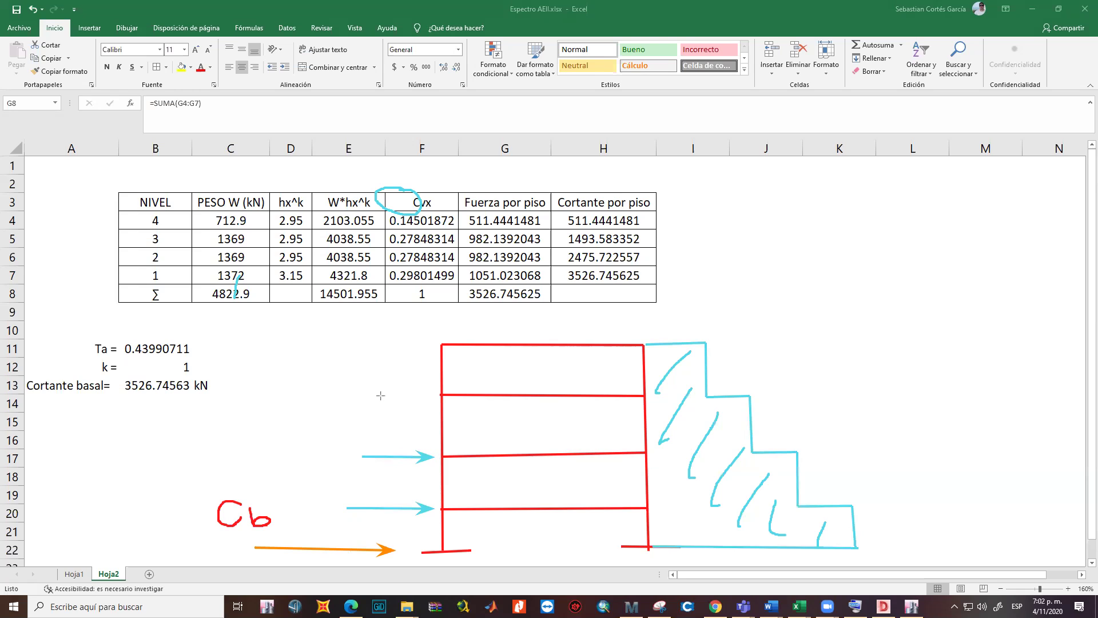
left_click_drag(380, 395, 436, 395)
left_click_drag(407, 344, 438, 344)
Label the four floor force arrows Fp1, Fp2, Fp3 and Fp4 from the lowest level to the roof
mouse_move(298, 488)
left_mouse_down()
mouse_move(298, 519)
mouse_move(316, 488)
mouse_move(311, 538)
mouse_move(331, 535)
left_mouse_up()
mouse_move(301, 444)
left_mouse_down()
mouse_move(312, 478)
mouse_move(324, 464)
mouse_move(337, 476)
left_mouse_up()
mouse_move(316, 394)
left_mouse_down()
mouse_move(317, 416)
mouse_move(339, 391)
mouse_move(331, 403)
mouse_move(348, 422)
left_mouse_up()
left_click_drag(342, 331, 343, 355)
mouse_move(340, 331)
left_mouse_down()
mouse_move(358, 330)
mouse_move(355, 341)
left_mouse_up()
mouse_move(360, 344)
left_mouse_down()
mouse_move(359, 360)
mouse_move(363, 348)
mouse_move(382, 366)
left_mouse_up()
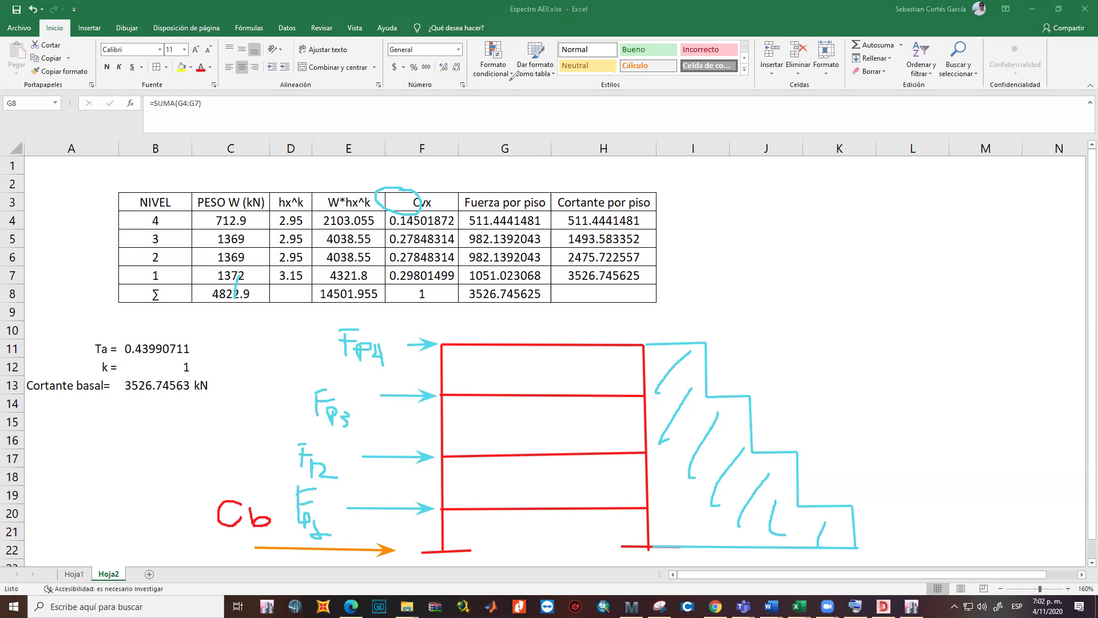
Clear the handwritten annotations drawn over the table and the frame sketch
key("ctrl+z")
left_click_drag(201, 268, 288, 295)
left_click_drag(552, 372, 503, 350)
mouse_move(403, 358)
left_mouse_down()
mouse_move(397, 379)
mouse_move(345, 315)
mouse_move(351, 441)
mouse_move(322, 434)
mouse_move(353, 544)
mouse_move(277, 515)
mouse_move(303, 471)
mouse_move(447, 567)
mouse_move(738, 555)
mouse_move(629, 533)
mouse_move(723, 483)
mouse_move(774, 483)
mouse_move(779, 449)
mouse_move(723, 429)
left_mouse_up()
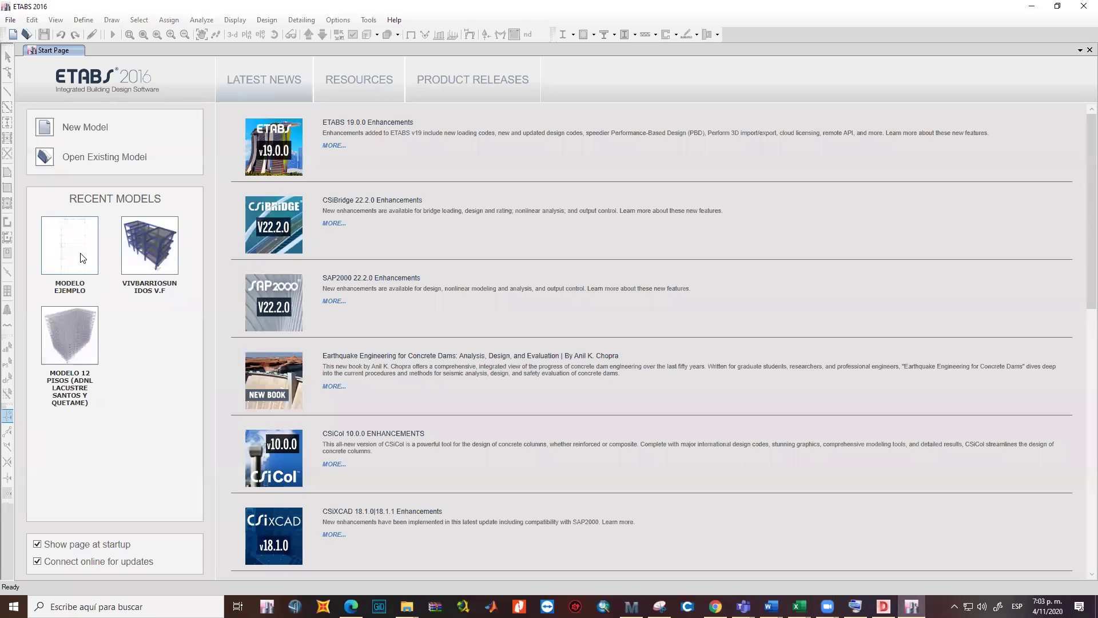
Switch to ETABS, open the recent model MODELO EJEMPLO and select the floor slabs of all four storeys
left_click(82, 258)
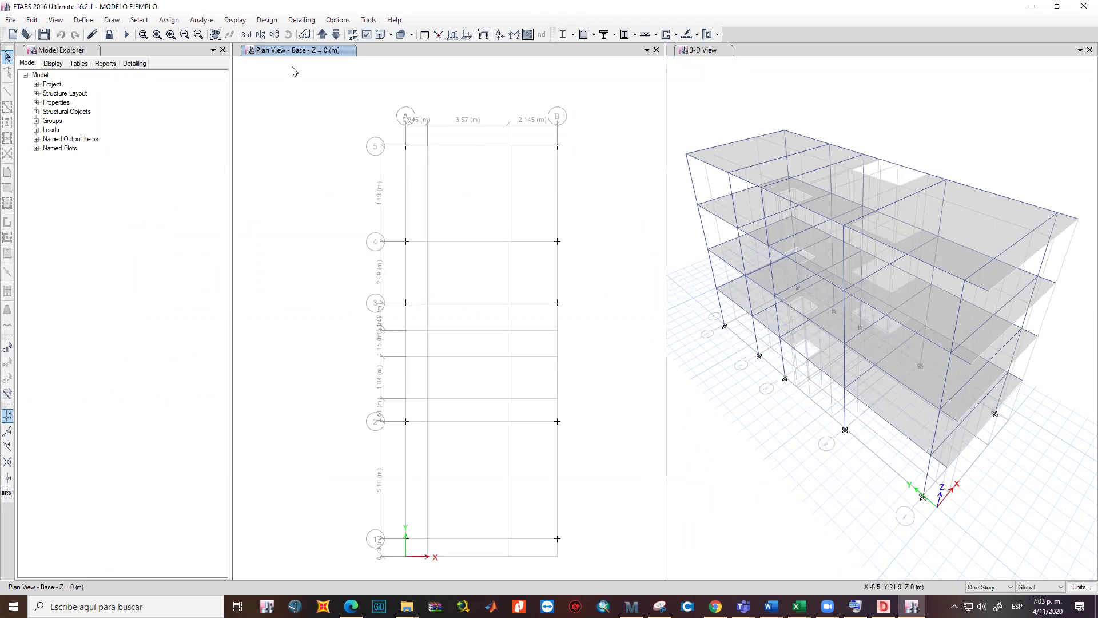
left_click(801, 166)
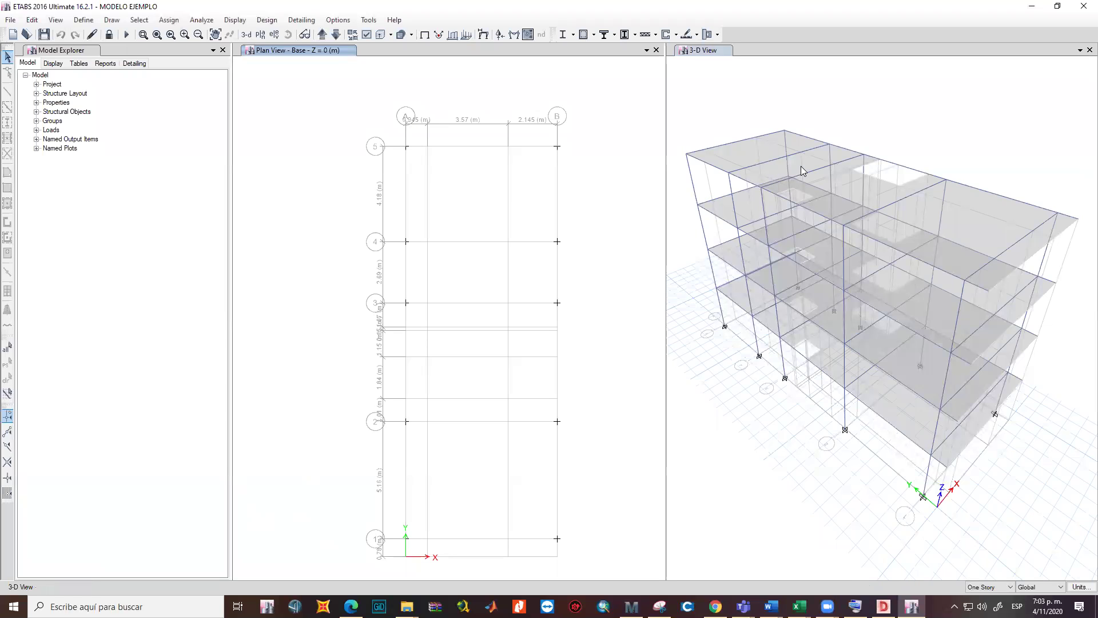
left_click(745, 211)
left_click(728, 250)
left_click(738, 297)
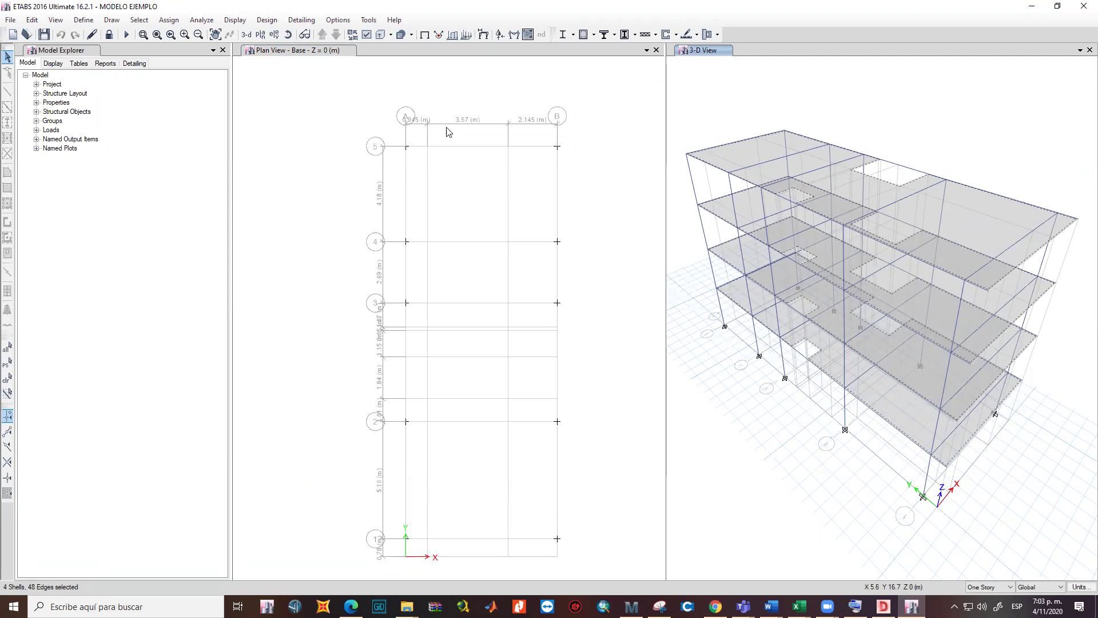
Unlock the model, accepting the deletion of its analysis results
left_click(169, 22)
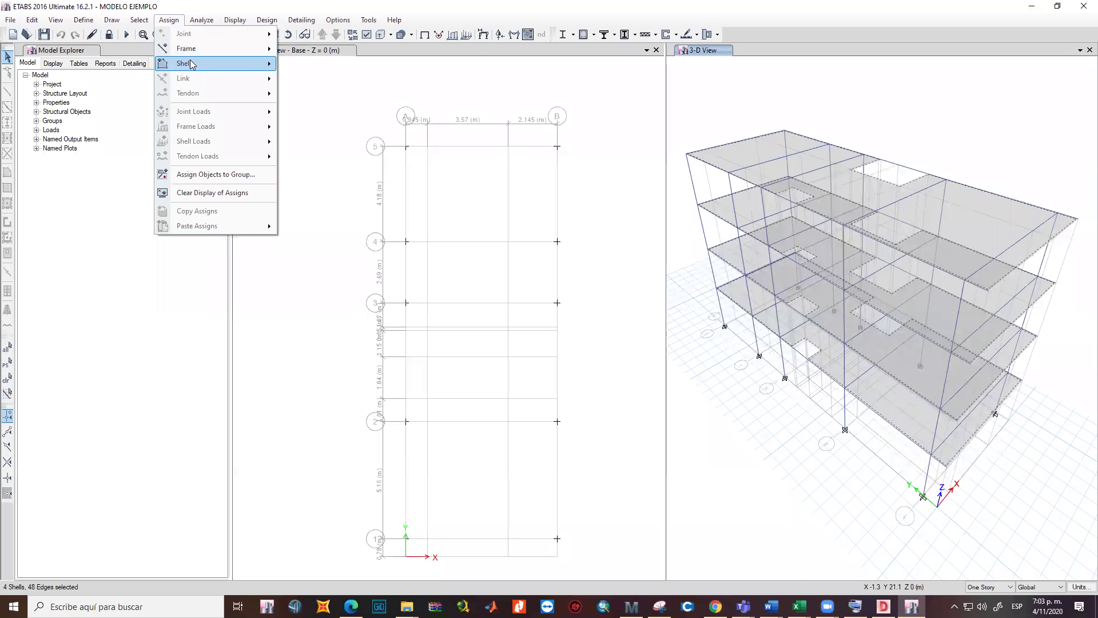
left_click(100, 39)
left_click(109, 35)
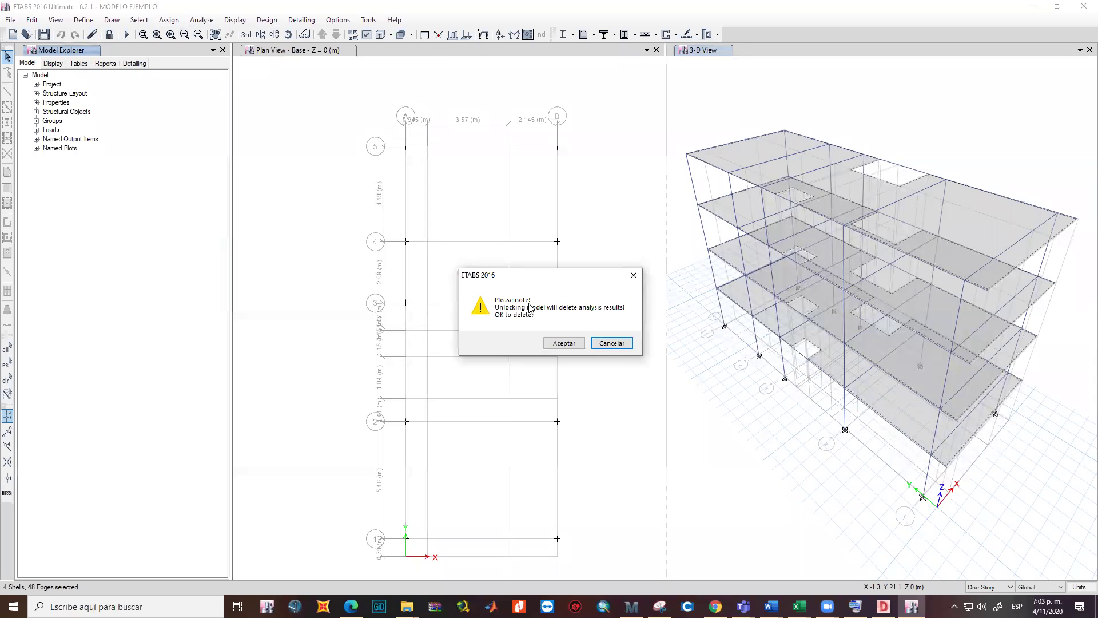
left_click(563, 344)
Assign diaphragm D1 to the selected floor slabs, keeping its rigidity defined as Rigid
left_click(169, 20)
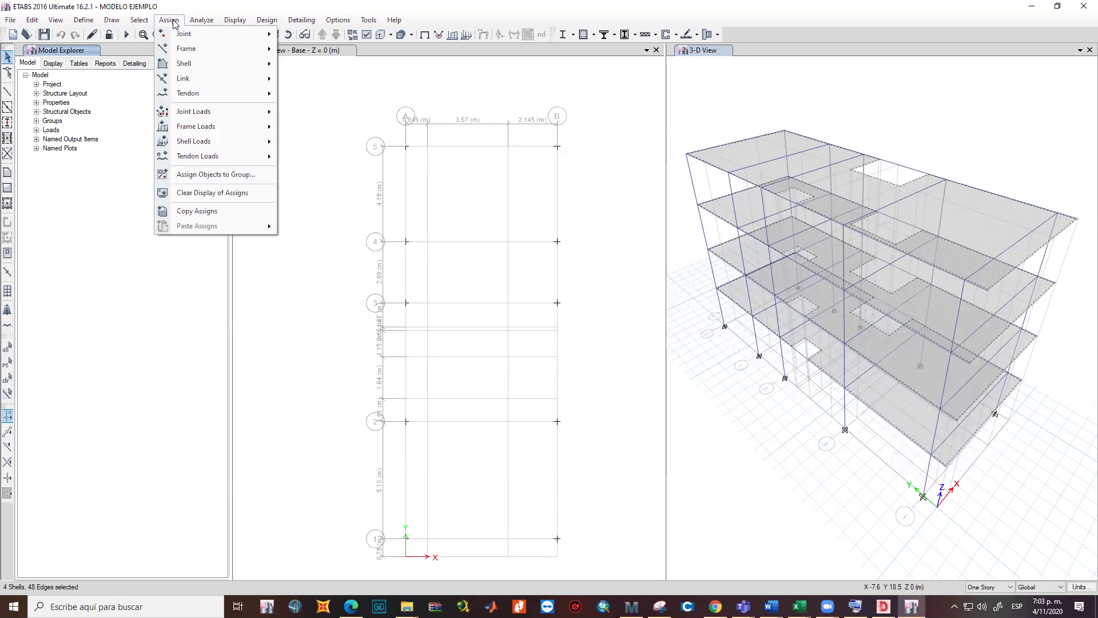
mouse_move(185, 62)
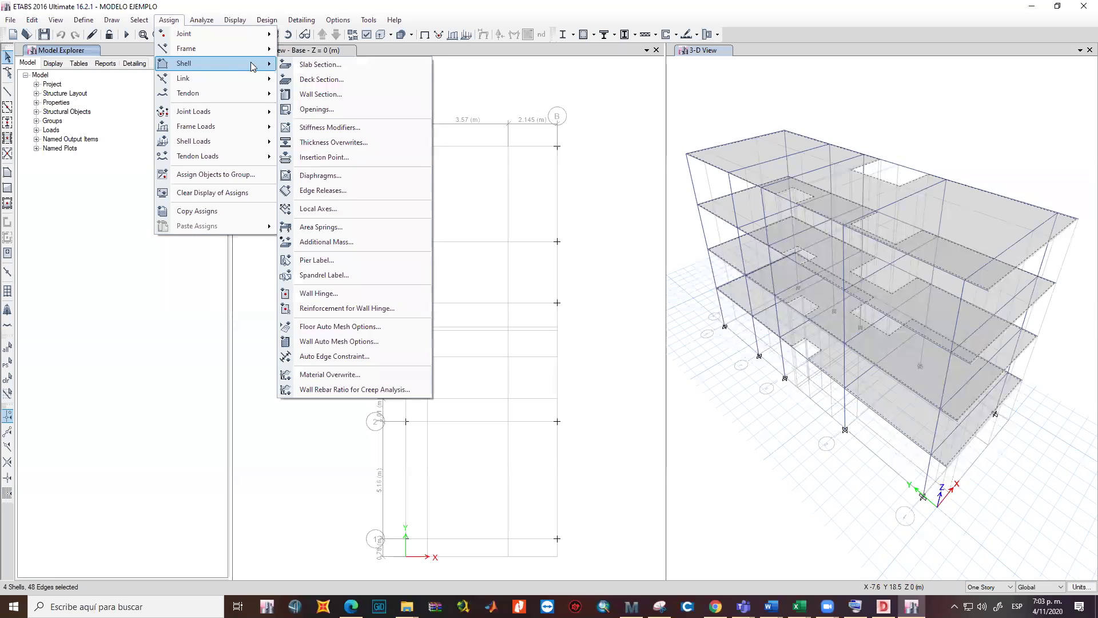
left_click(327, 177)
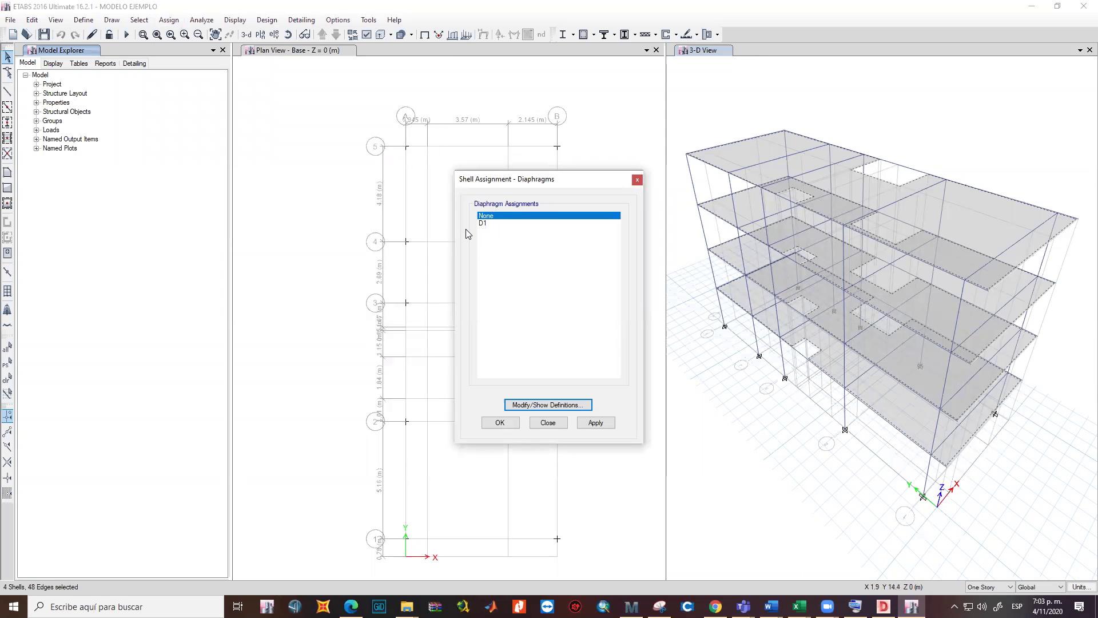
left_click(489, 224)
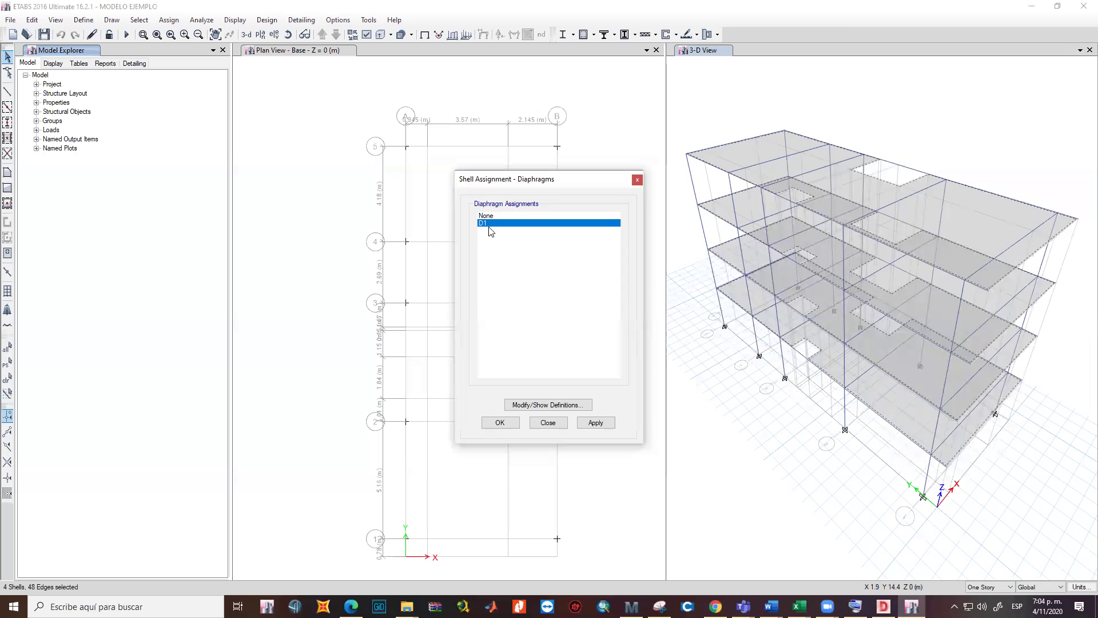
left_click(538, 405)
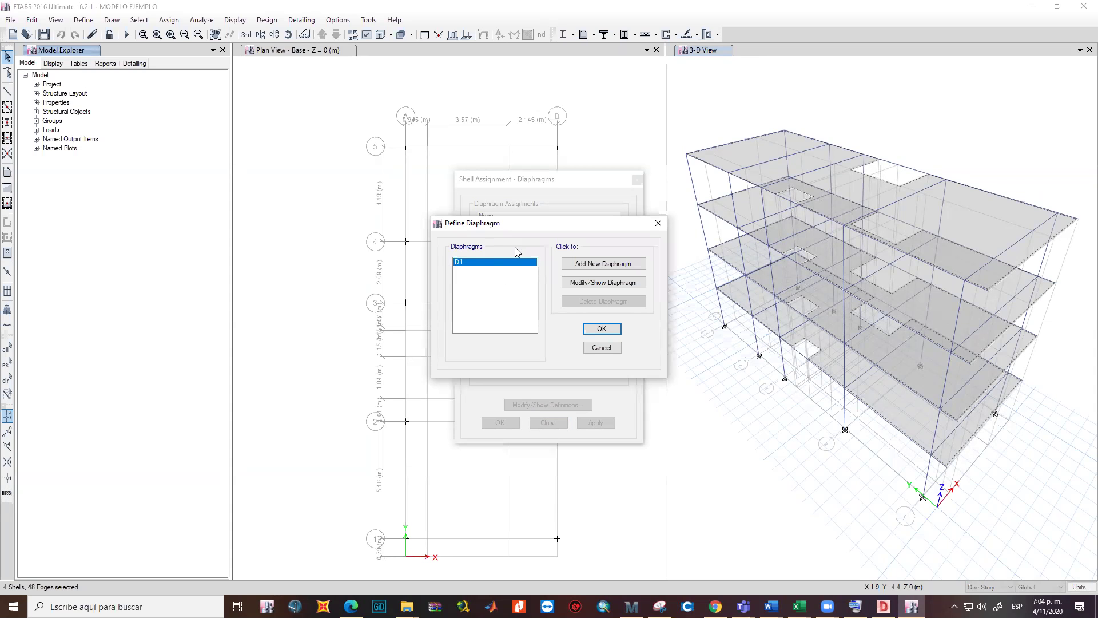
left_click(574, 286)
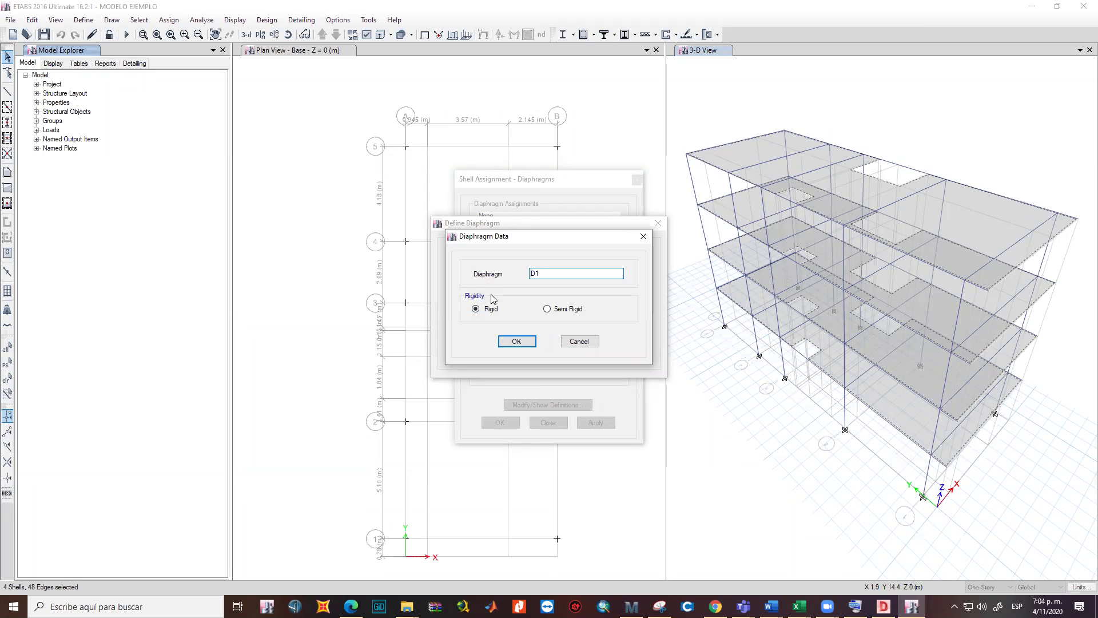
left_click(517, 343)
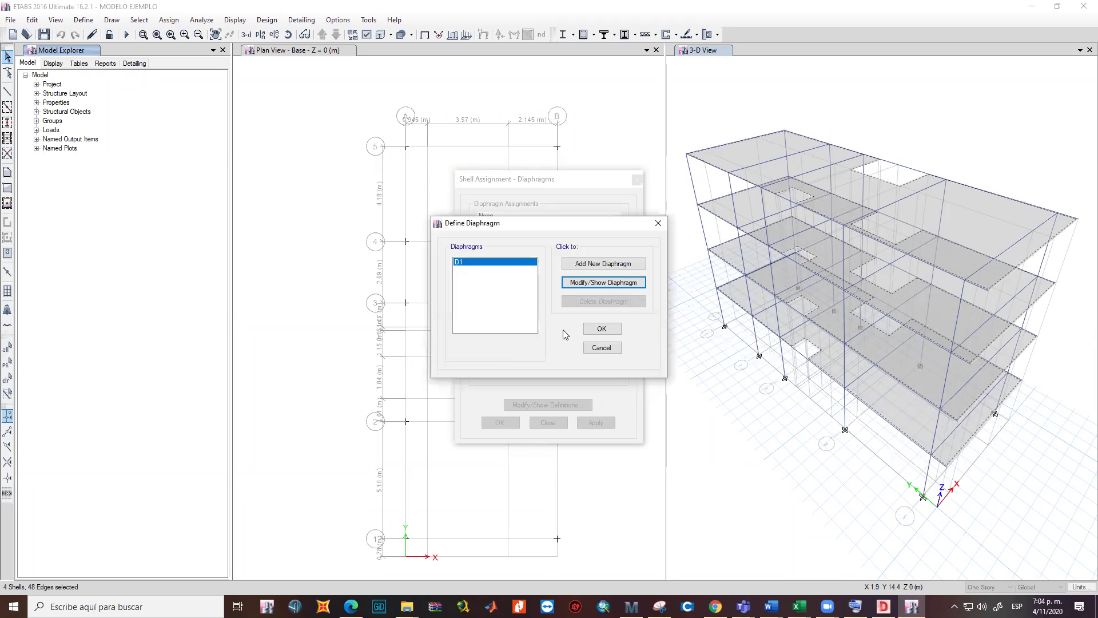
left_click(601, 333)
left_click(499, 423)
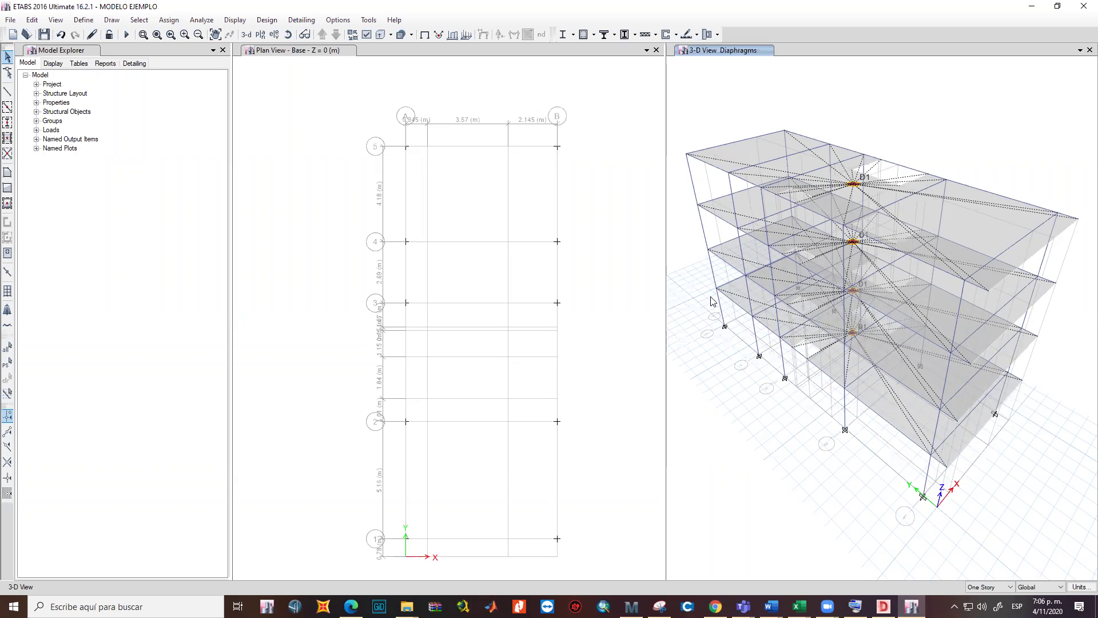
Inspect the diaphragm assignment and the loads of the Story4 slab, leaving its properties unmodified
right_click(761, 150)
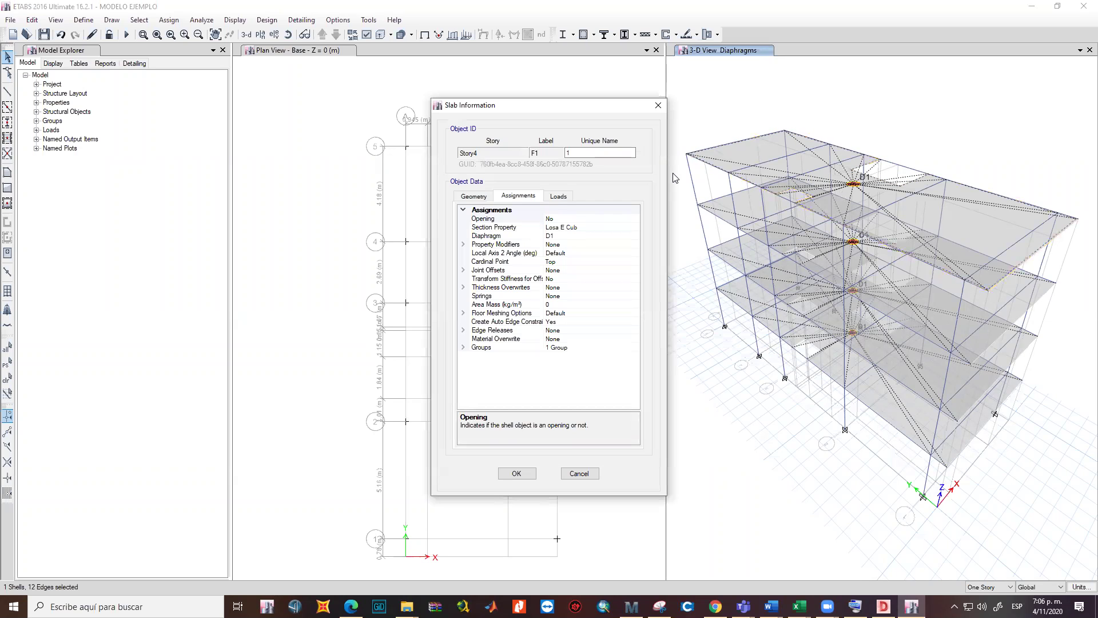
left_click(558, 196)
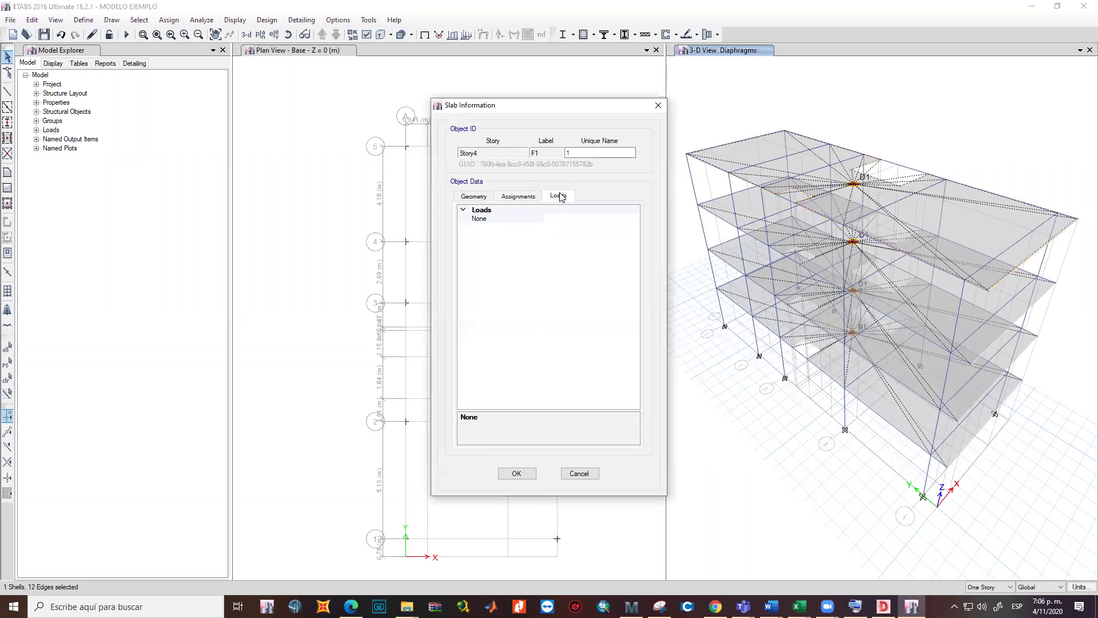
left_click(658, 106)
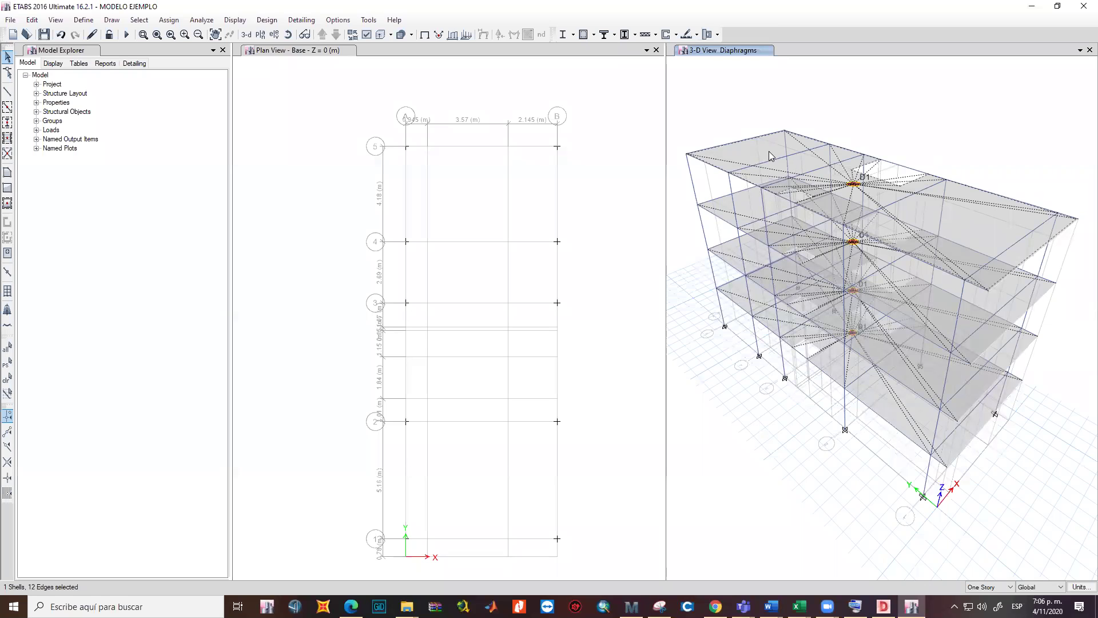
left_click(864, 99)
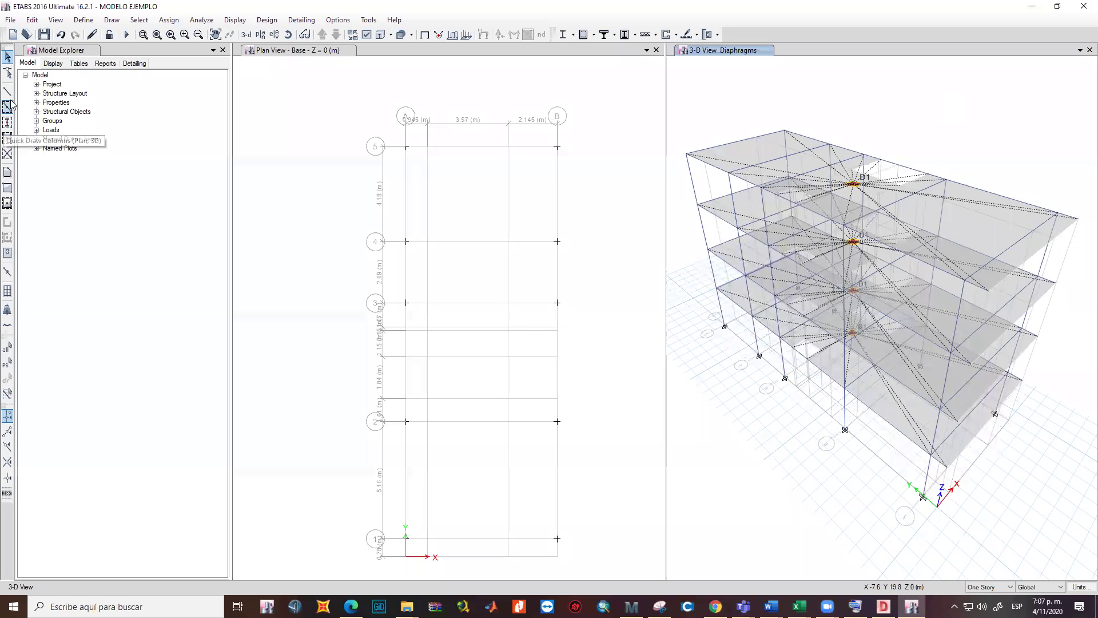
Open the load pattern definitions of the model
left_click(79, 22)
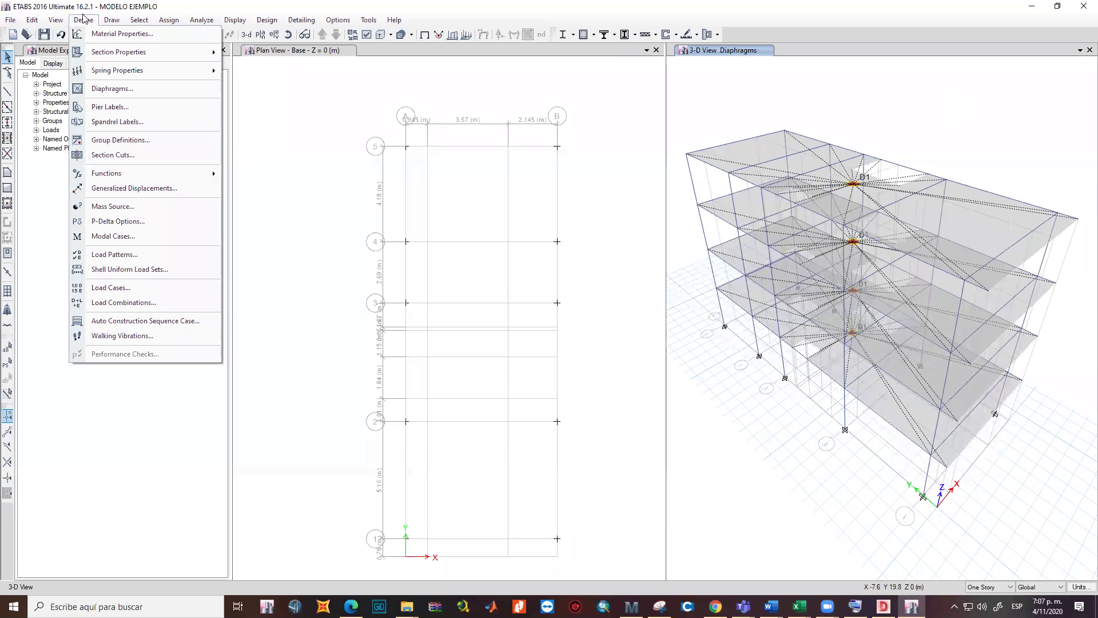
left_click(136, 257)
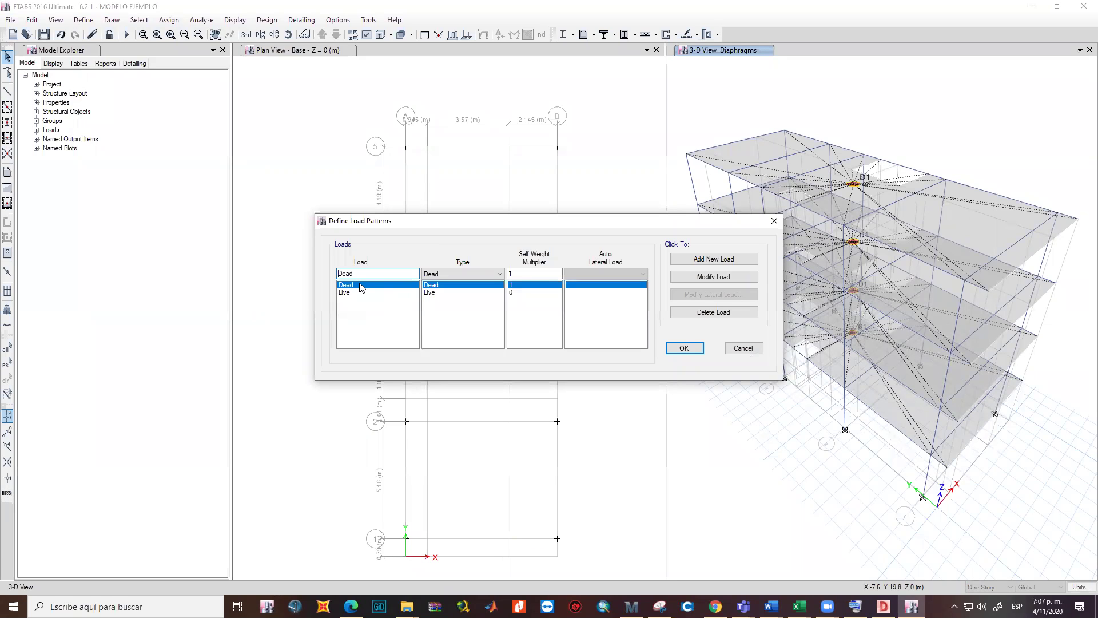
Open the document NSR 10 titulo B.pdf from the NSR-10 folder
mouse_move(406, 606)
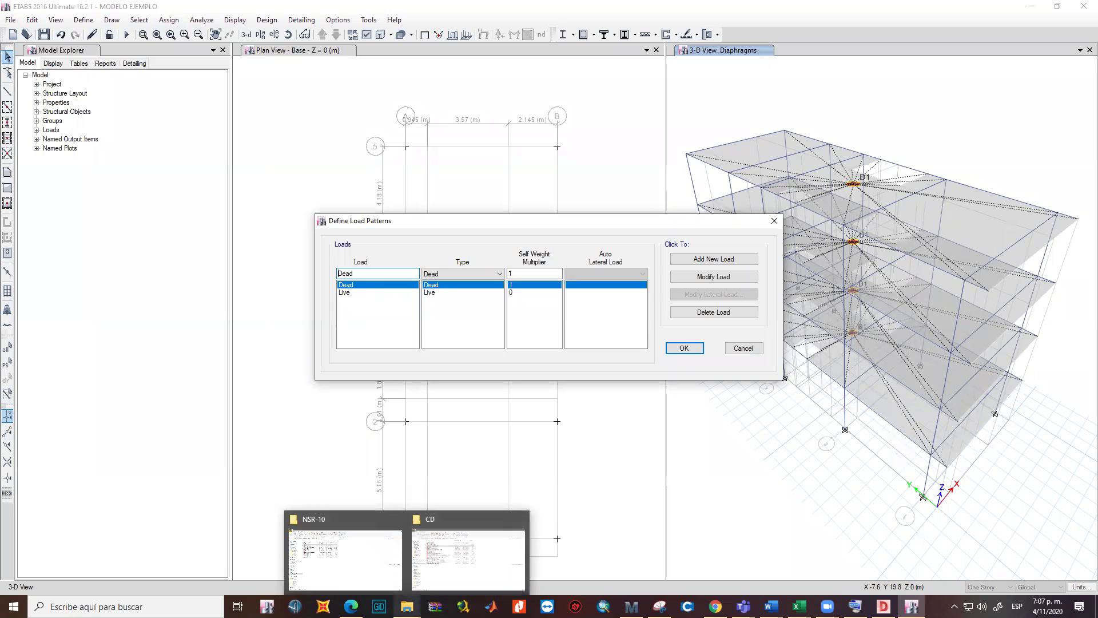
left_click(345, 552)
left_click(175, 152)
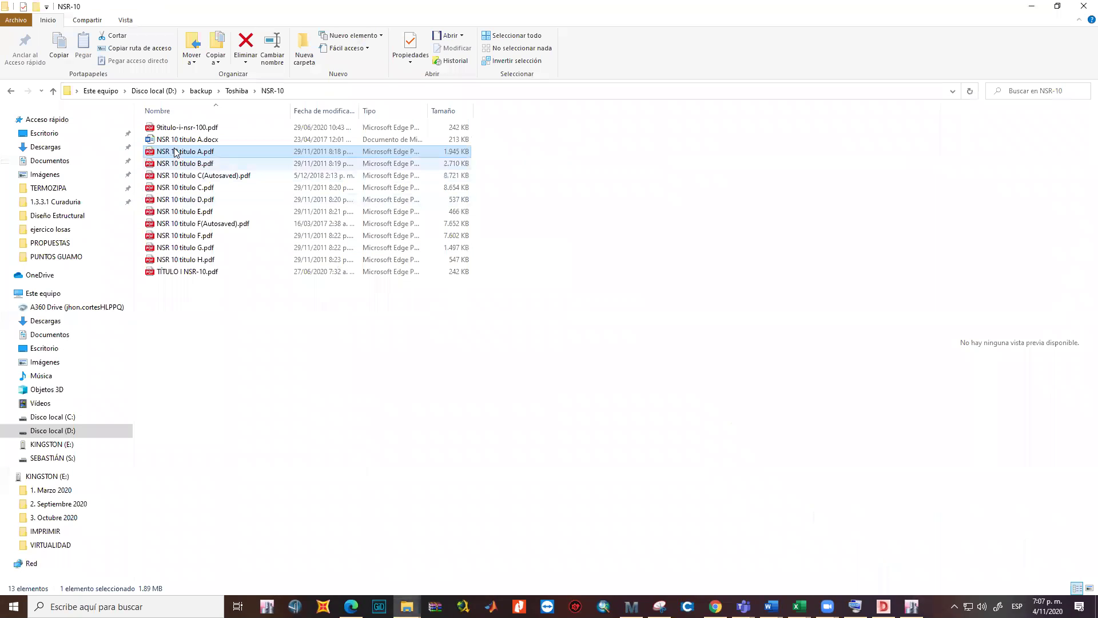
left_click(180, 163)
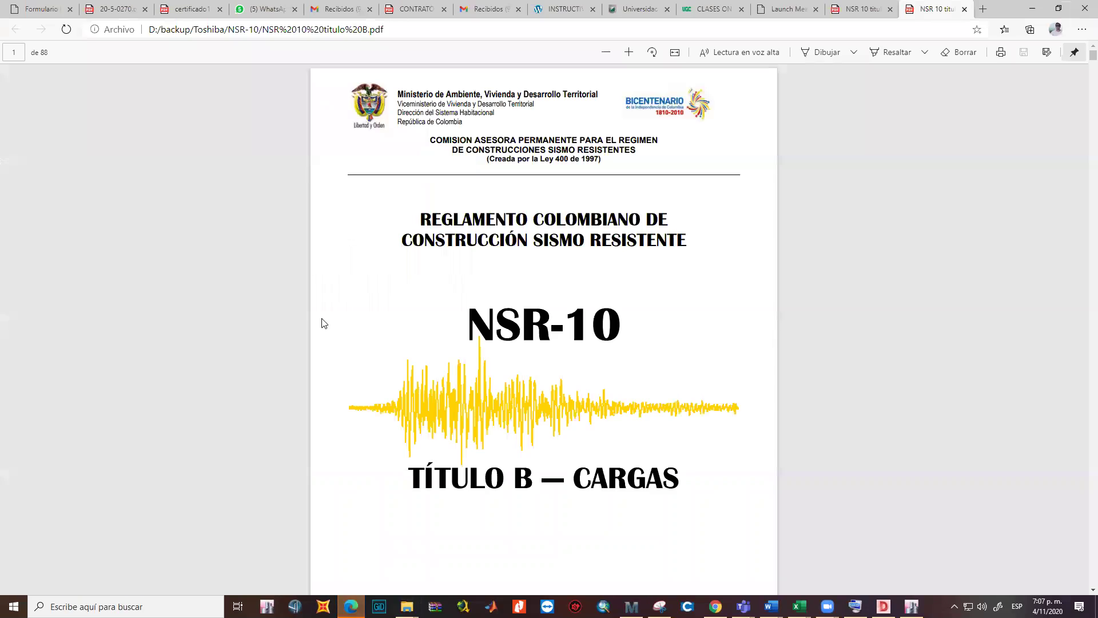
Find section B.2.4 on factored load combinations for the strength method, highlight its title and enlarge the text for reading
scroll(430, 380, "down", 20)
scroll(542, 231, "down", 20)
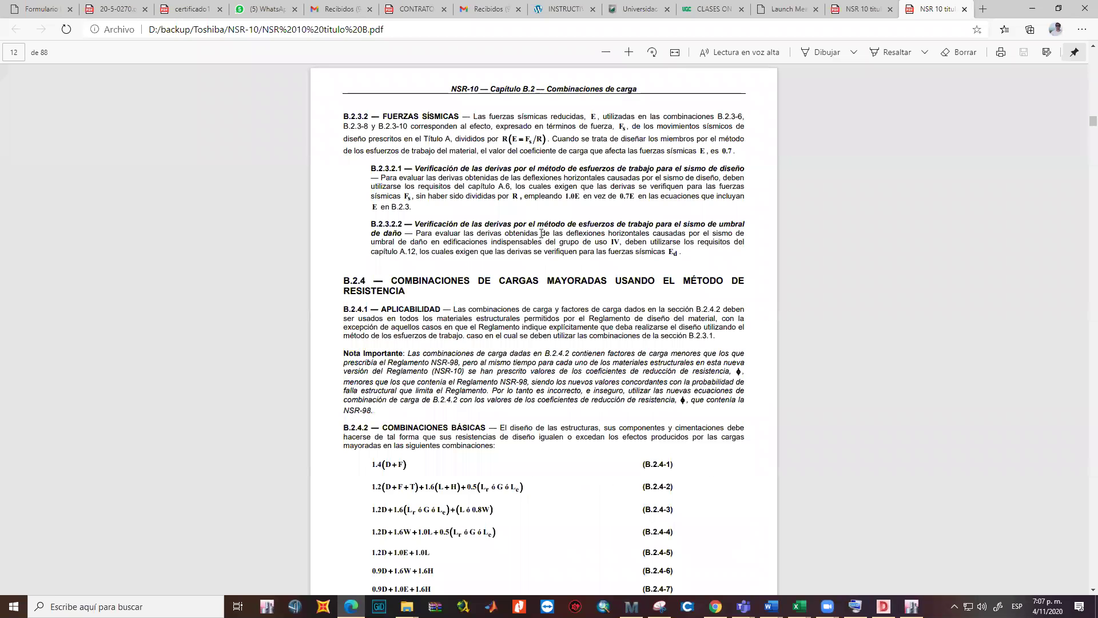
left_click_drag(392, 280, 417, 297)
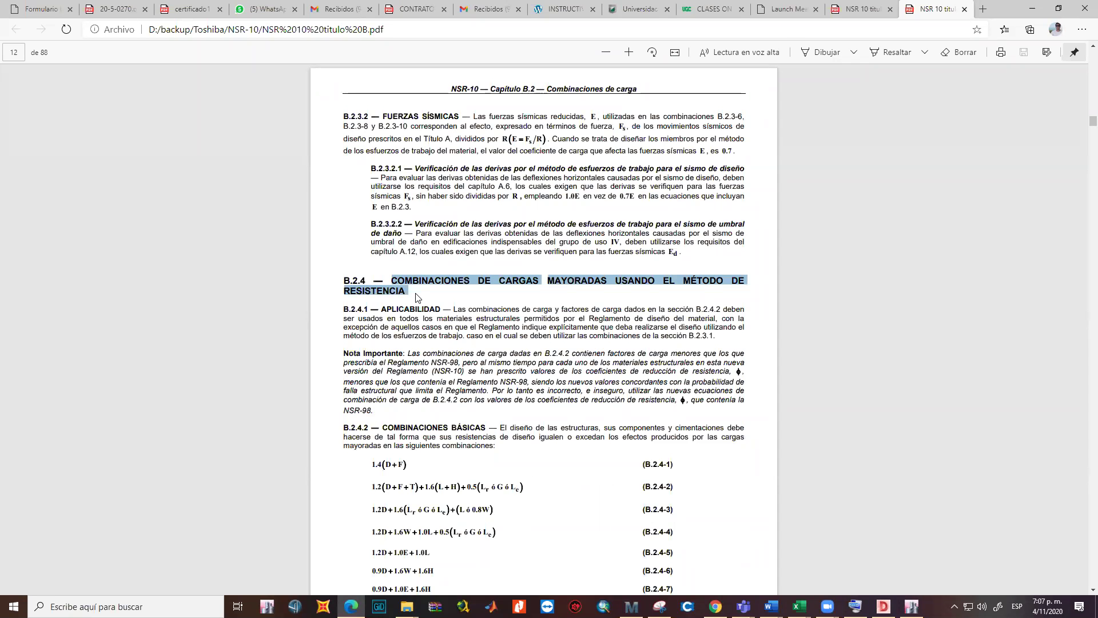
scroll(416, 297, "up", 3, "ctrl")
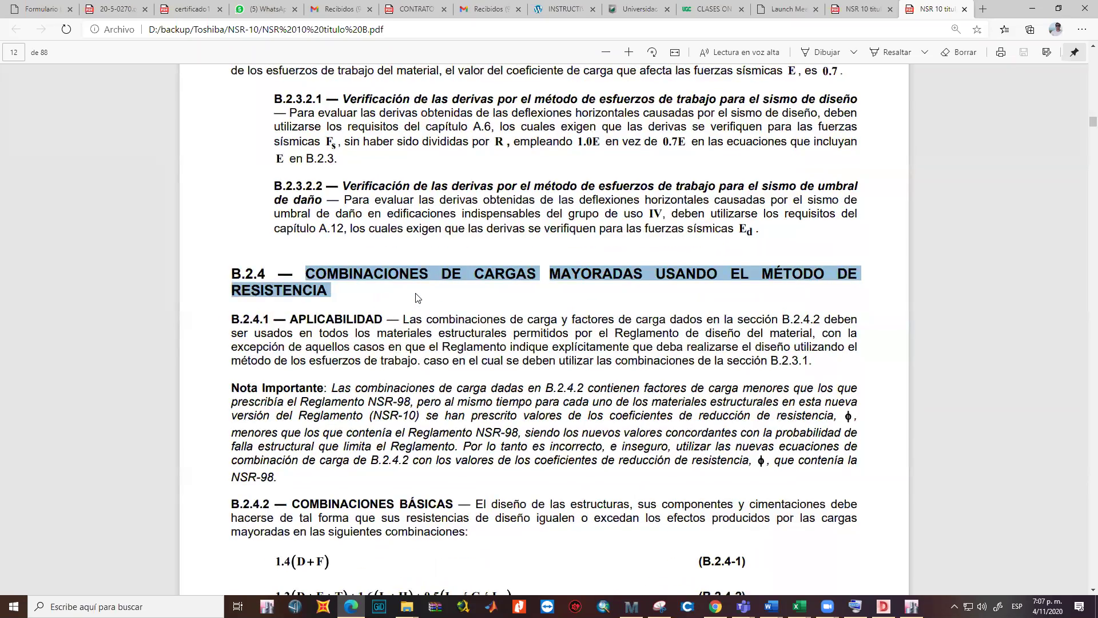
Find the basic combinations in section B.2.4.2 and highlight equations B.2.4-1 to B.2.4-7 for reading
scroll(417, 297, "up", 2, "ctrl")
scroll(417, 297, "down", 7)
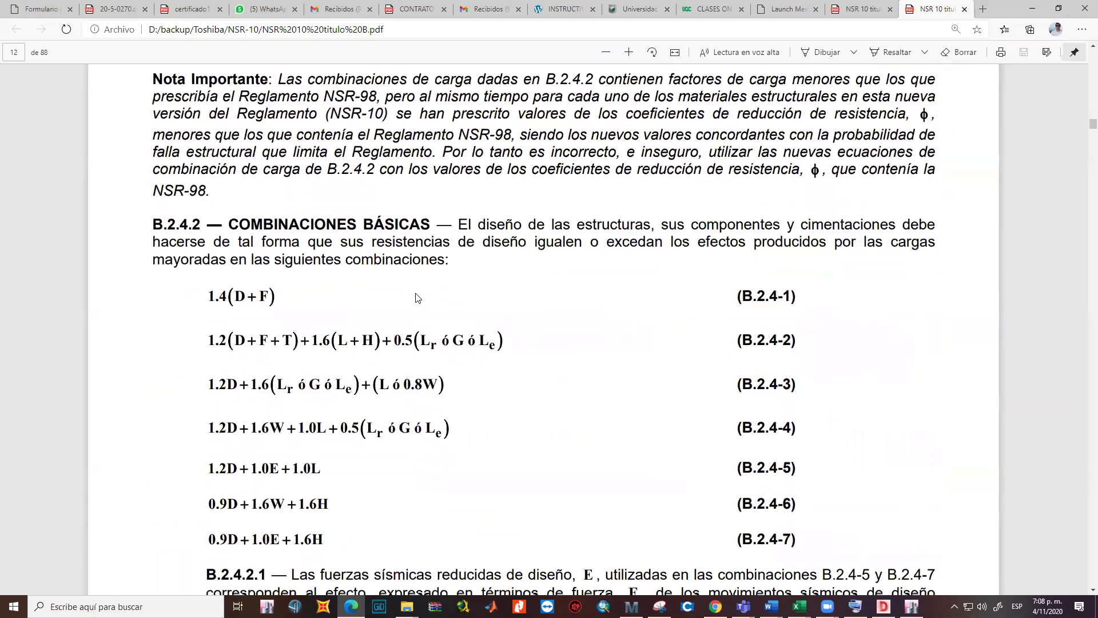
left_click_drag(211, 213, 357, 457)
left_click(350, 461)
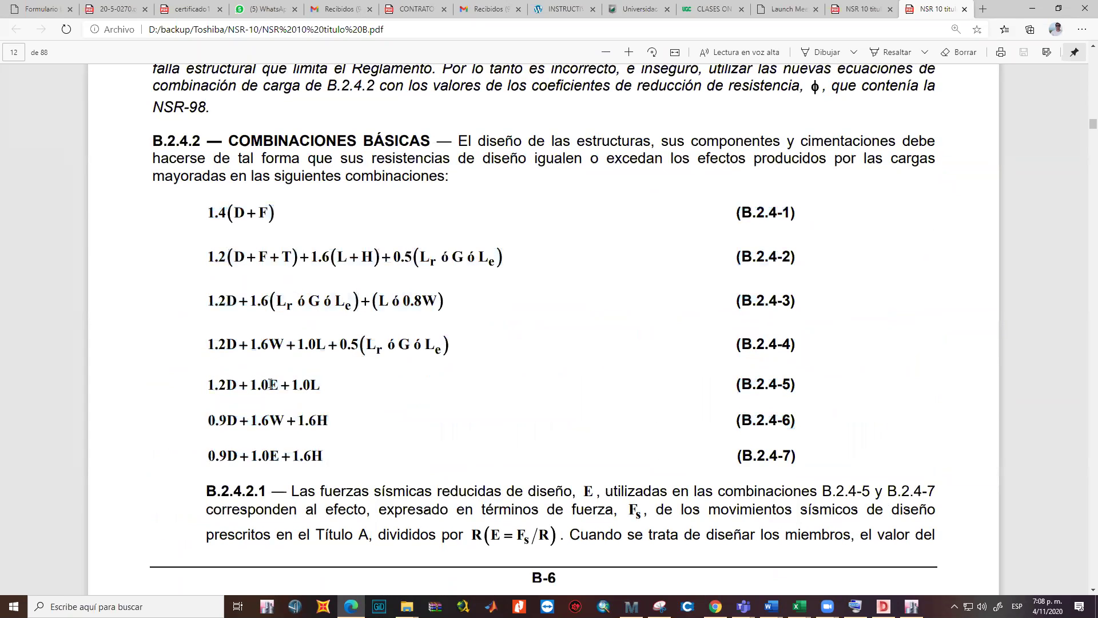
left_click_drag(209, 213, 329, 456)
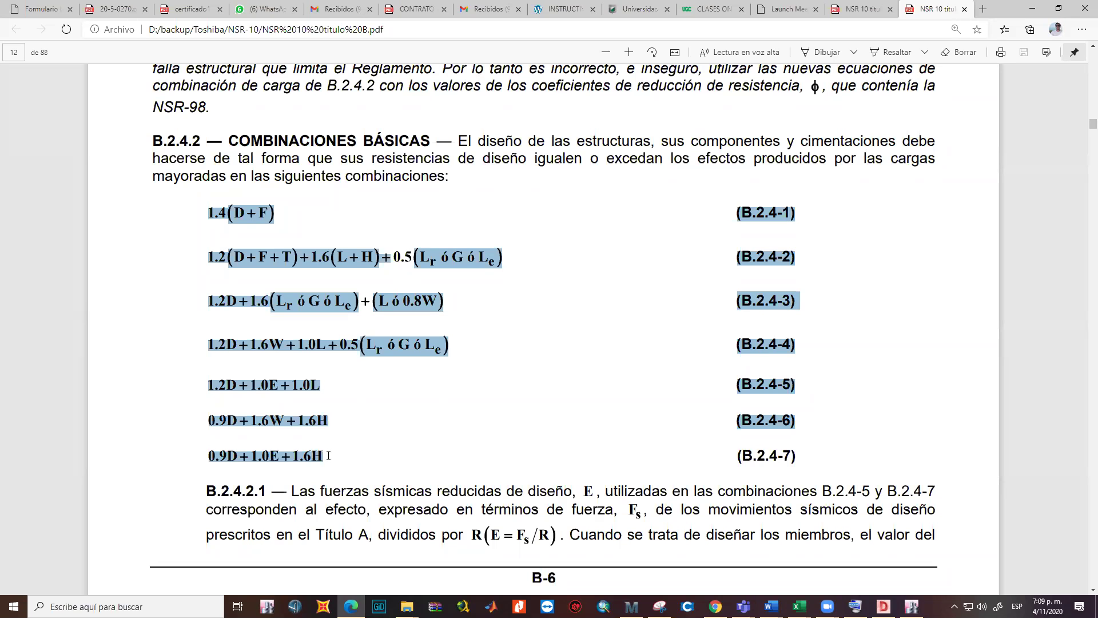
left_click_drag(222, 216, 346, 455)
left_click(370, 460)
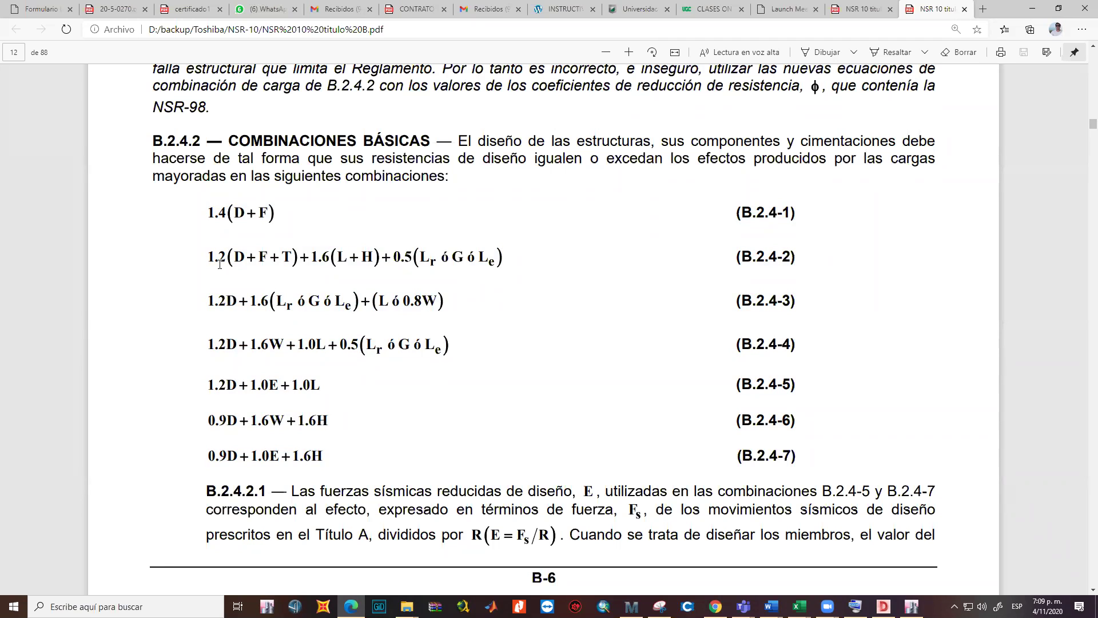
left_click_drag(208, 212, 416, 454)
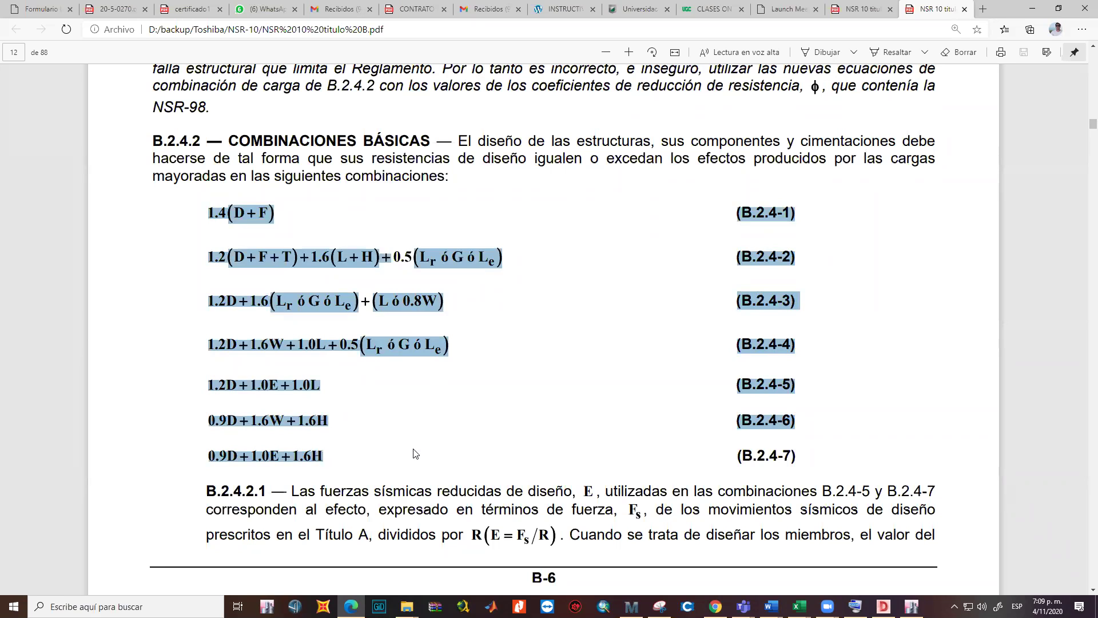
left_click_drag(803, 452, 210, 213)
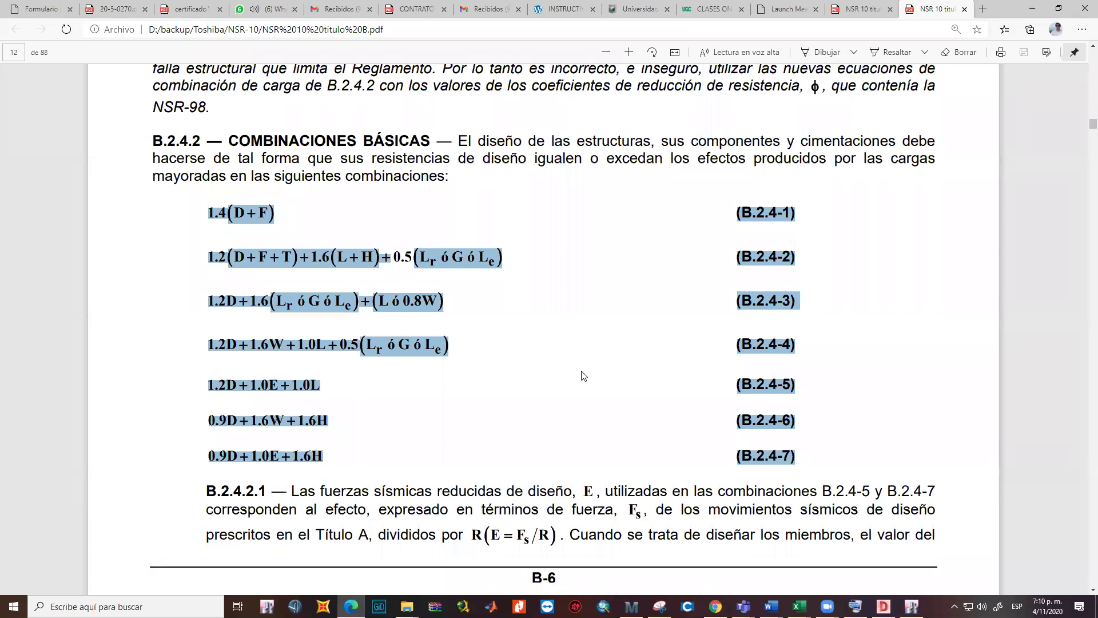
left_click(495, 423)
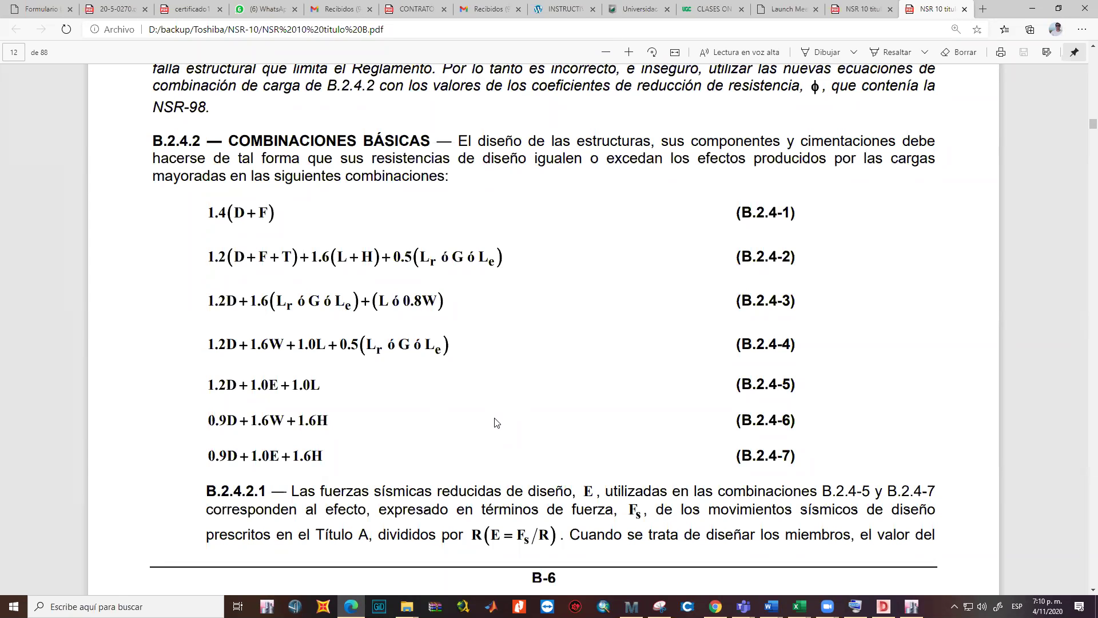
Examine the reduced seismic force expression E = Fs/R in B.2.4.2.1 against the basic combinations, highlighting both
left_click_drag(471, 533, 555, 535)
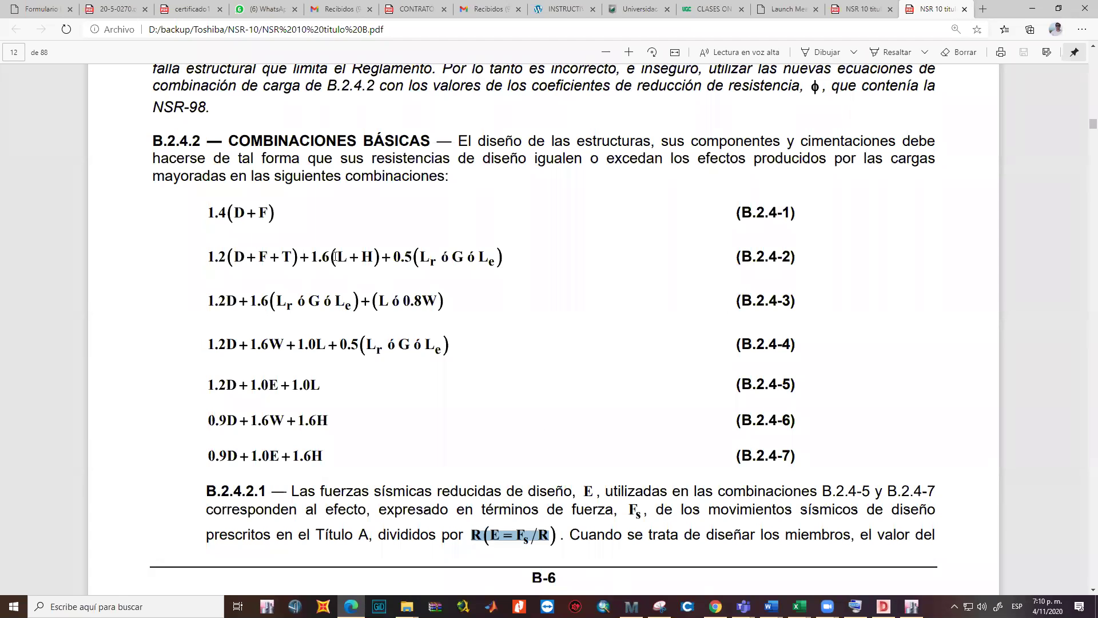
left_click(241, 218)
left_click_drag(242, 217, 343, 470)
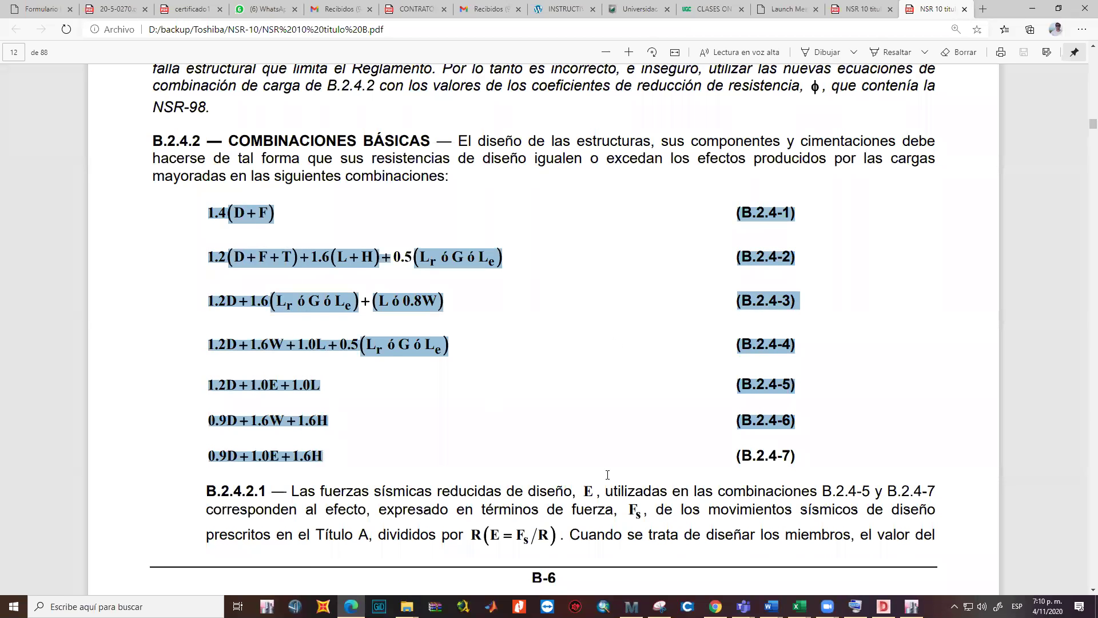
left_click_drag(517, 537, 551, 536)
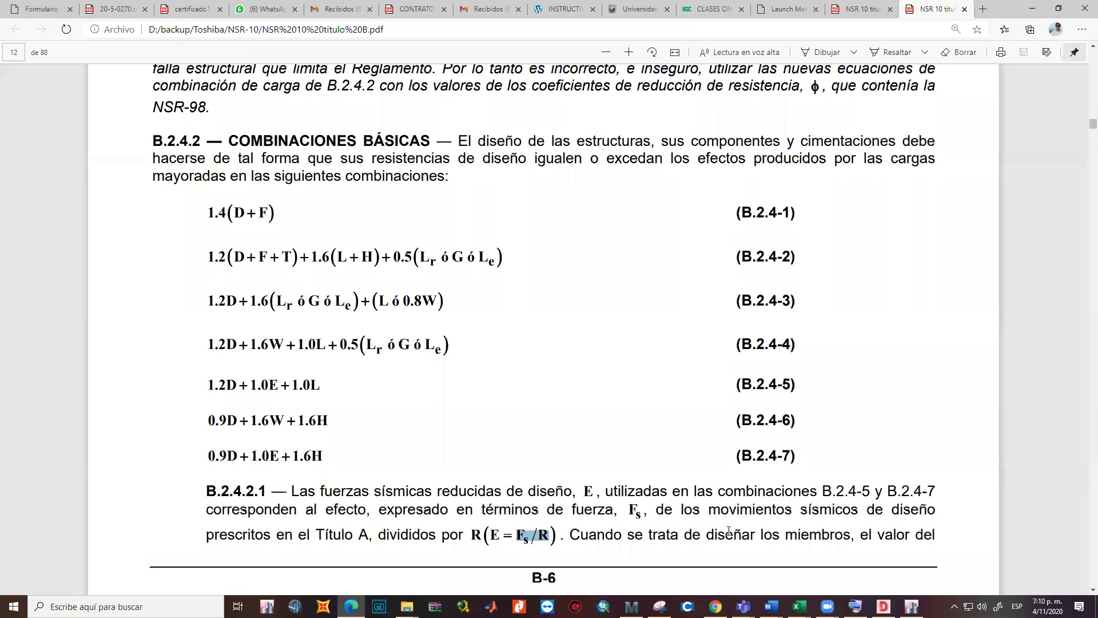
left_click(540, 537)
left_click_drag(518, 535, 542, 542)
left_click(541, 542)
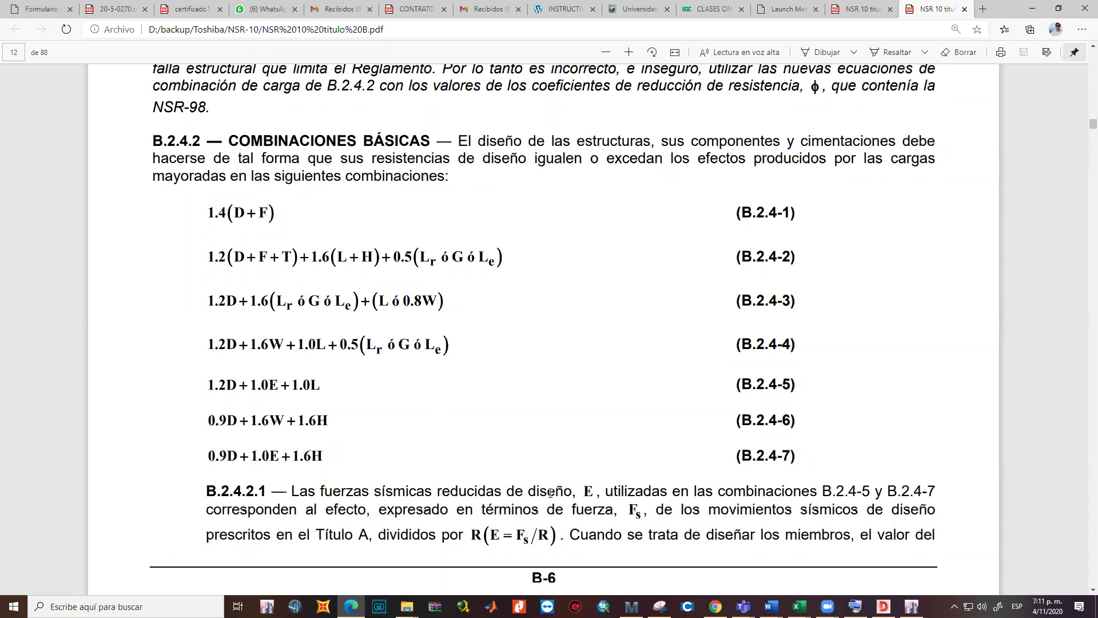
Review the symbol E in B.2.4.2.1 and highlight the whole block of combinations together with their equation numbers
double_click(587, 491)
left_click(322, 438)
left_click_drag(309, 445, 733, 234)
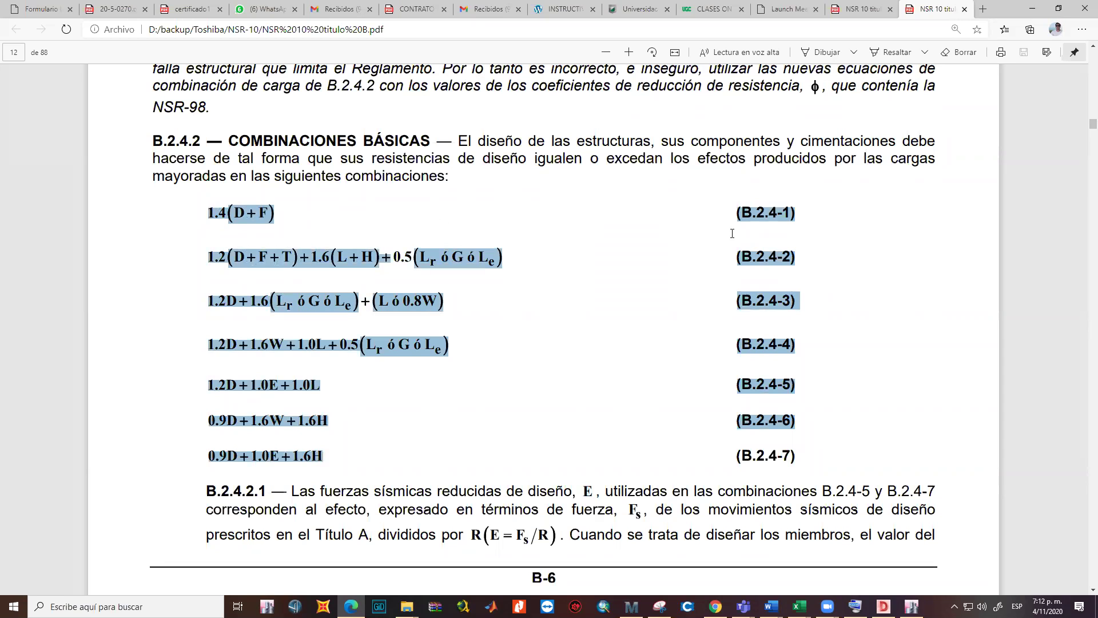
left_click(808, 452)
left_click_drag(801, 457, 172, 175)
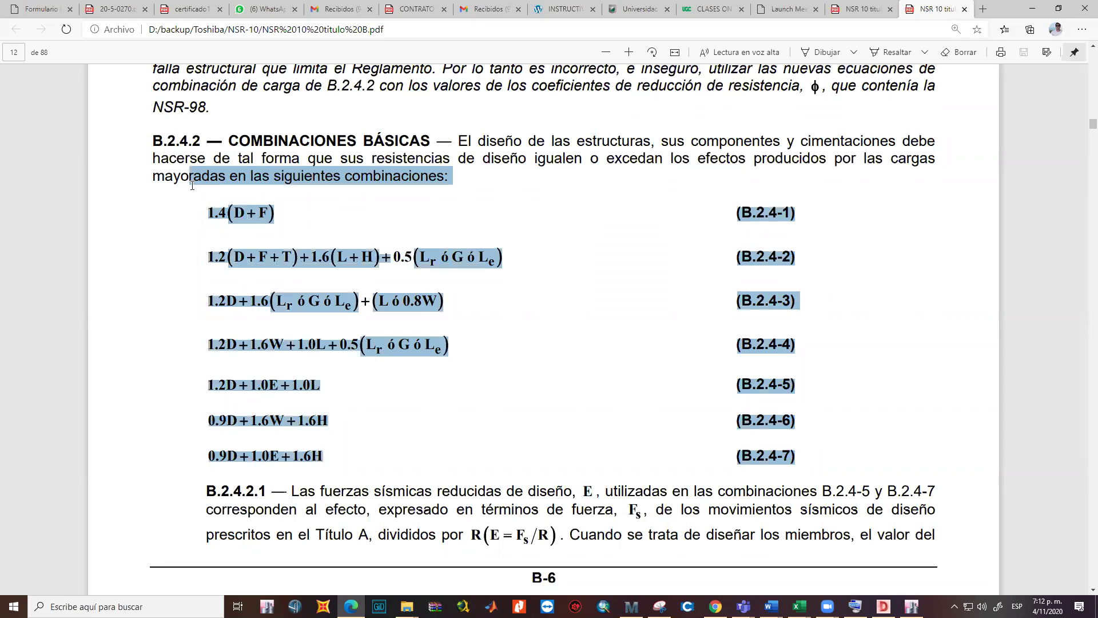
left_click(208, 214)
left_click_drag(207, 214, 800, 468)
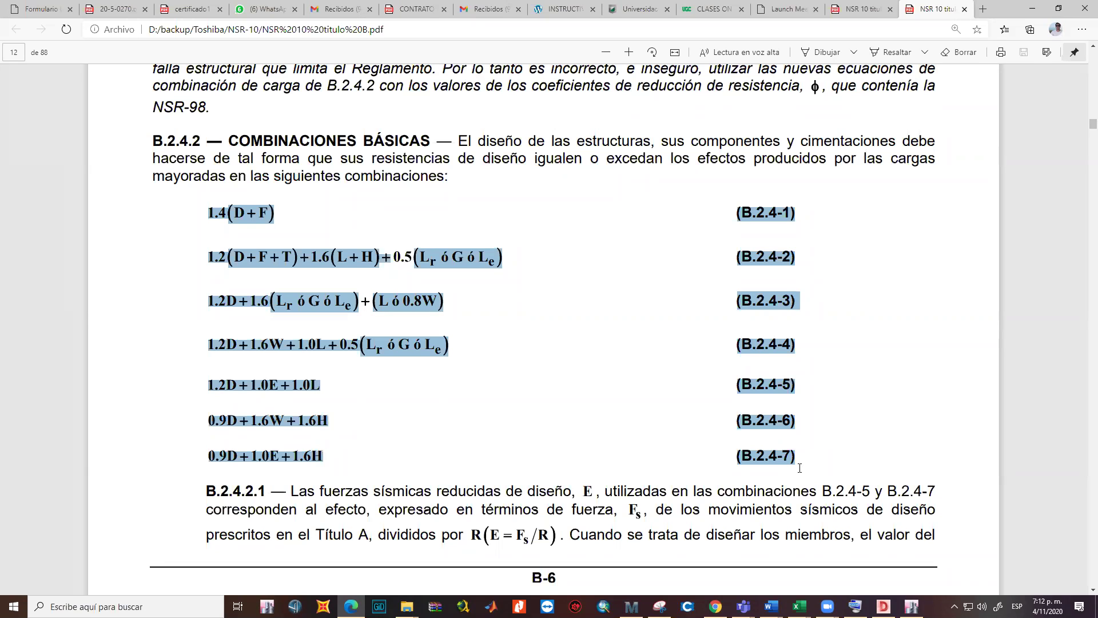
left_click(629, 373)
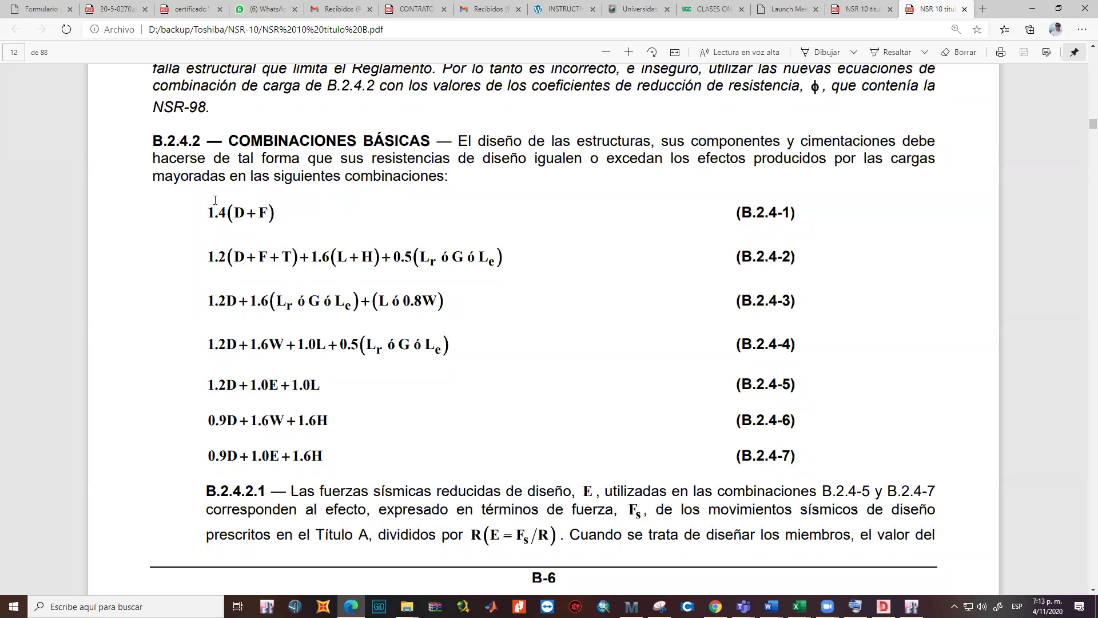
Examine the seismic combinations B.2.4-5 and B.2.4-7 and the wind combination B.2.4-6, highlighting their terms
mouse_move(210, 213)
left_mouse_down()
mouse_move(801, 303)
mouse_move(830, 457)
mouse_move(738, 455)
mouse_move(229, 256)
mouse_move(223, 214)
mouse_move(213, 217)
mouse_move(224, 210)
left_mouse_up()
left_click(821, 463)
left_click_drag(208, 386, 337, 385)
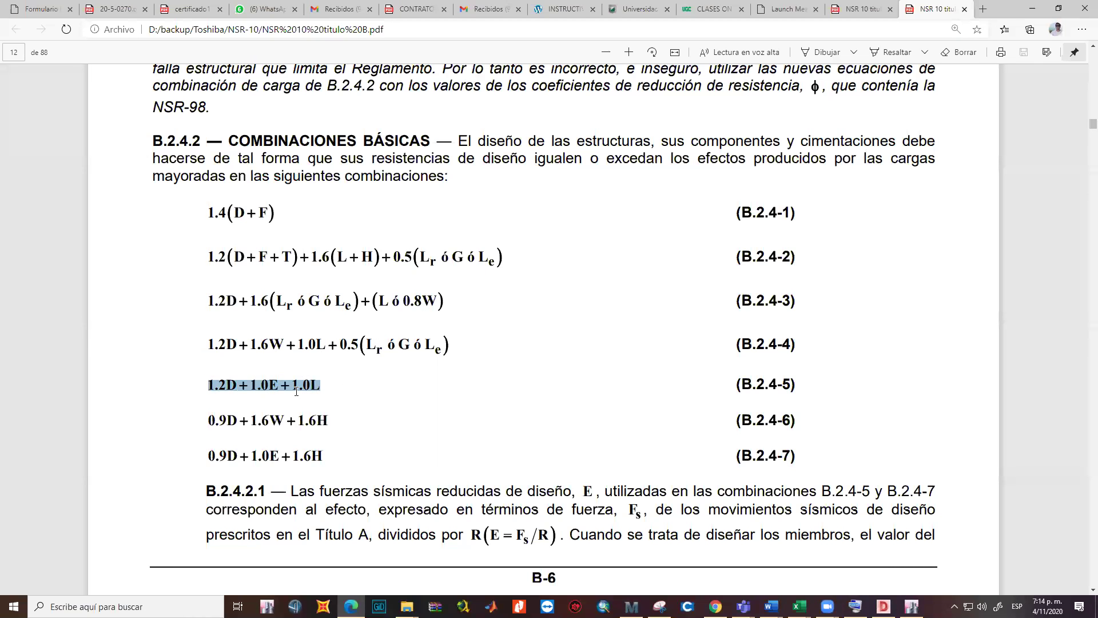
left_click_drag(209, 455, 375, 447)
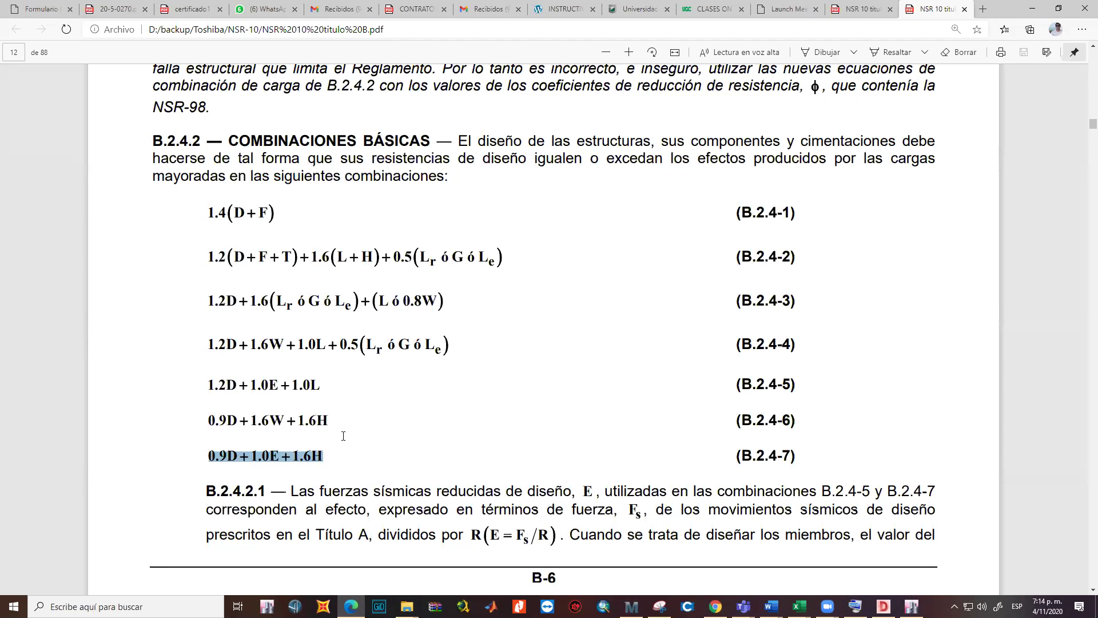
double_click(278, 420)
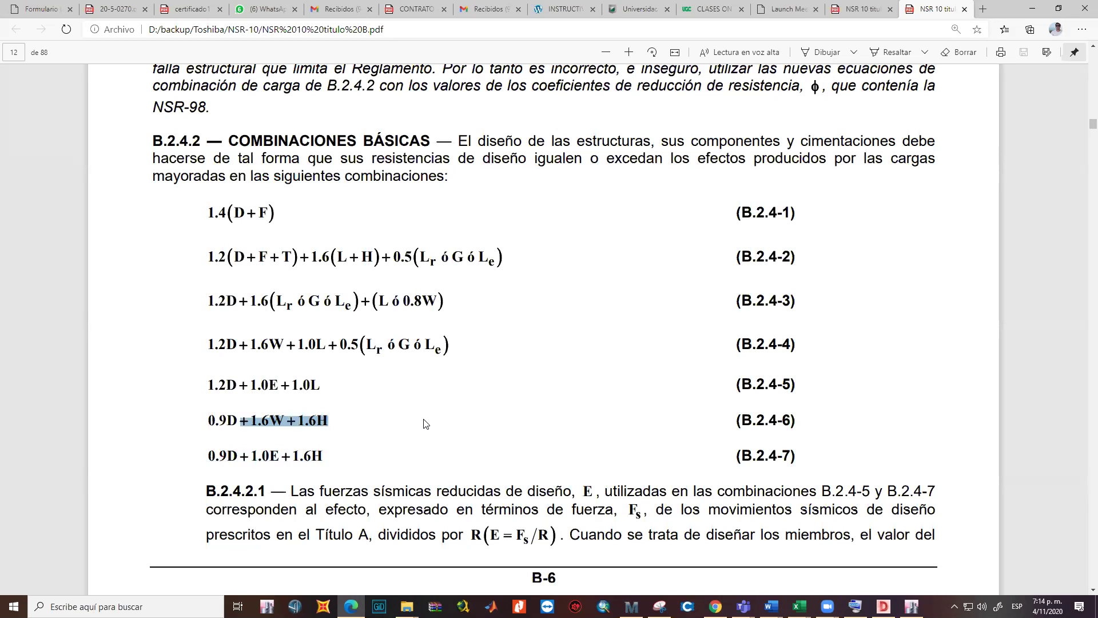
left_click(425, 423)
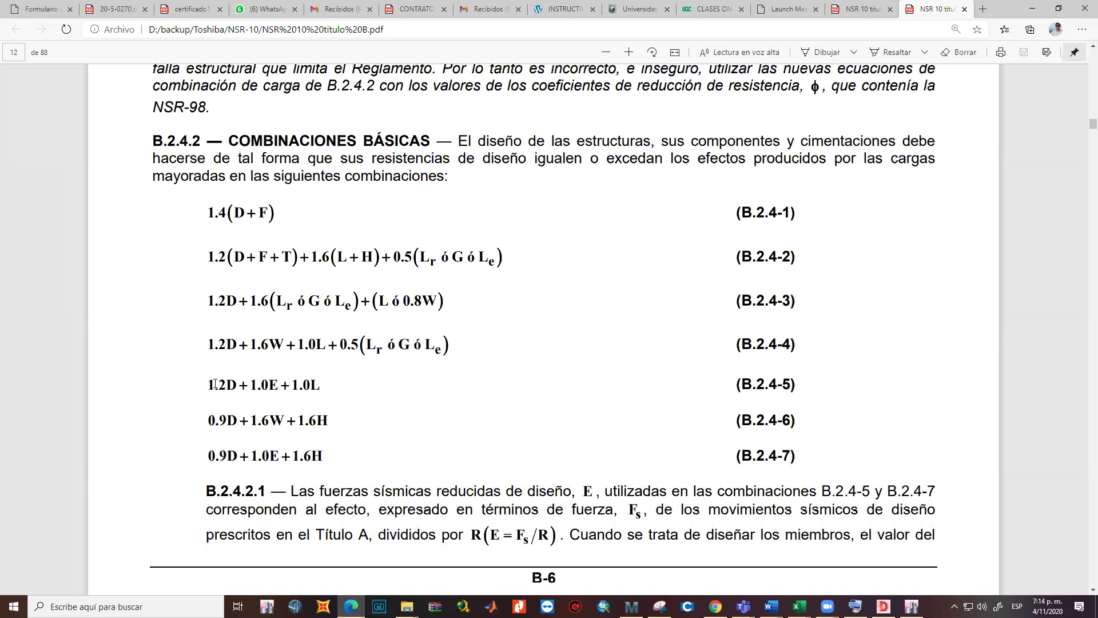
left_click_drag(209, 385, 321, 385)
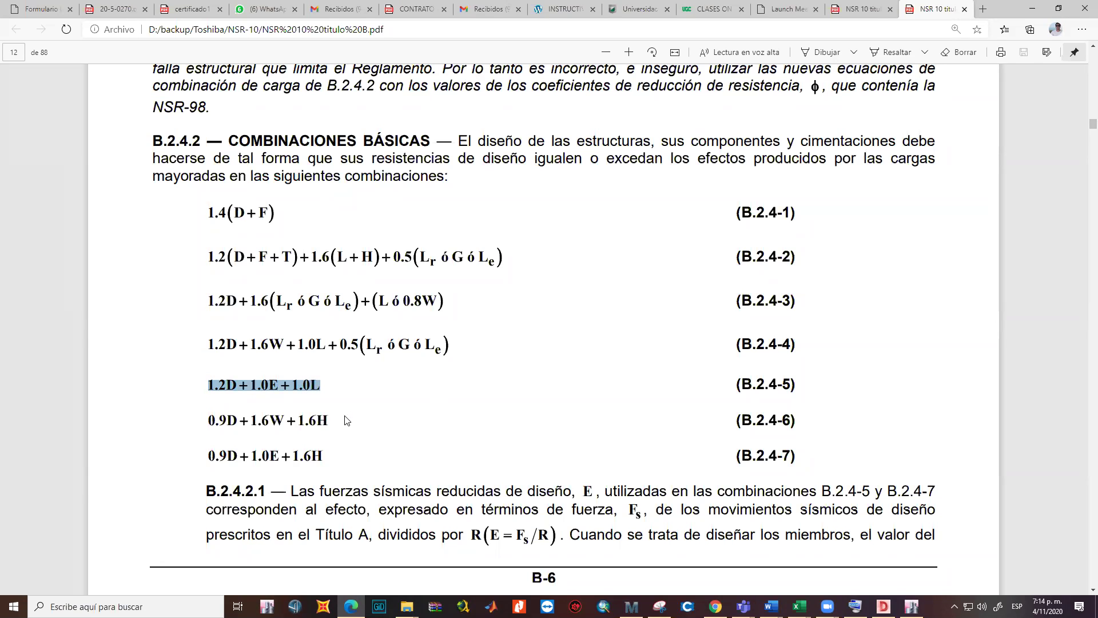
left_click_drag(208, 456, 332, 458)
left_click(344, 447)
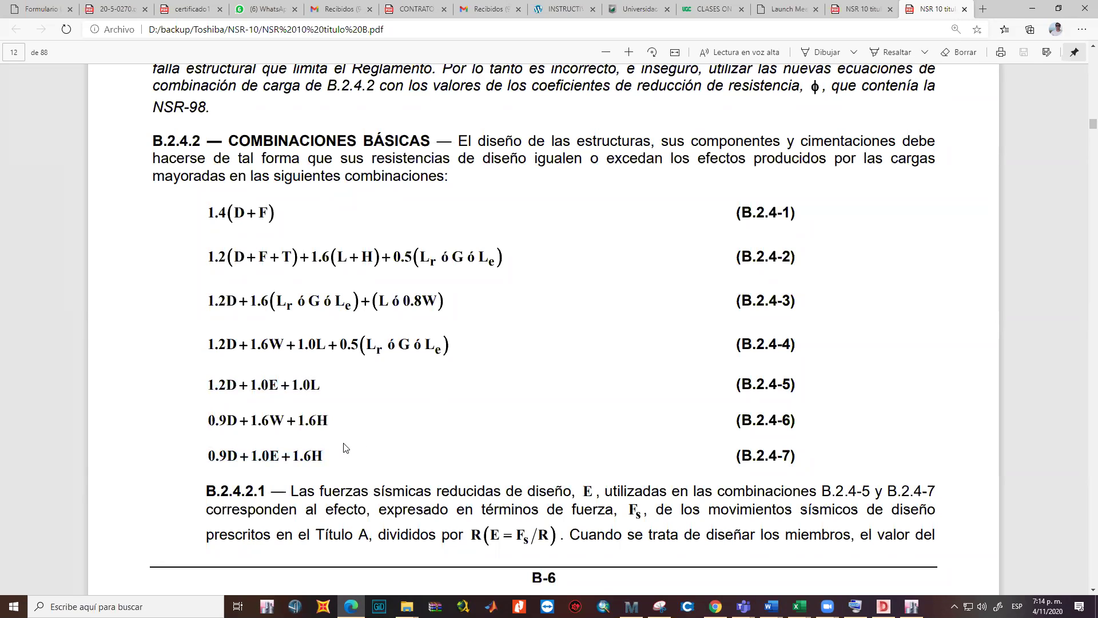
Examine the dead, live and roof load terms in combinations B.2.4-1, B.2.4-2 and B.2.4-3, highlighting them one by one
left_click_drag(208, 213, 286, 215)
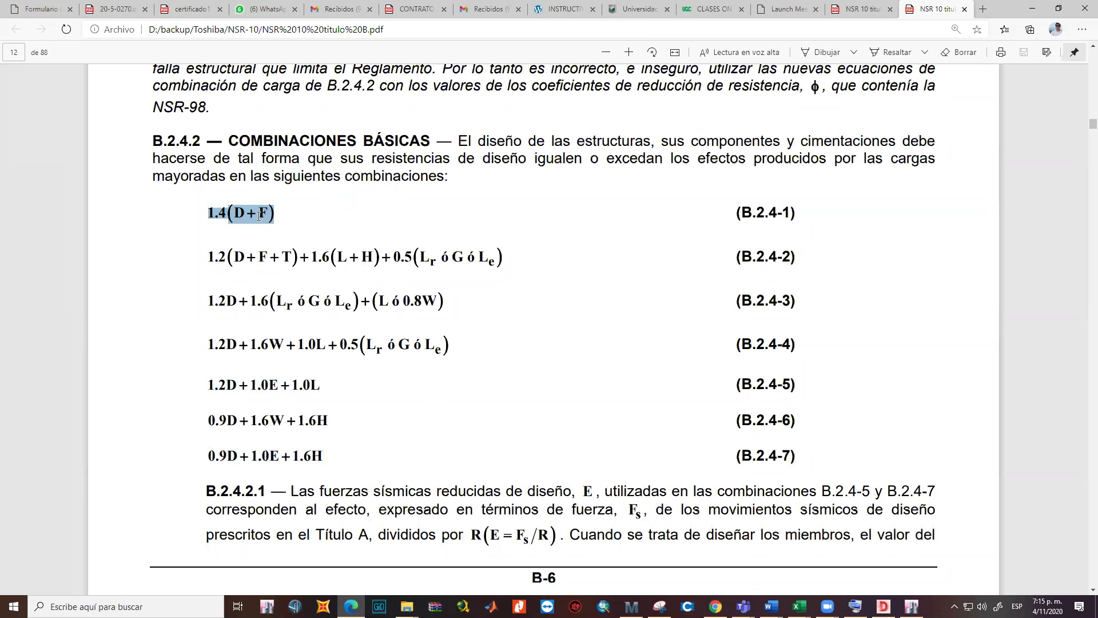
left_click(259, 215)
double_click(261, 214)
left_click(261, 213)
double_click(261, 213)
left_click_drag(208, 257, 240, 257)
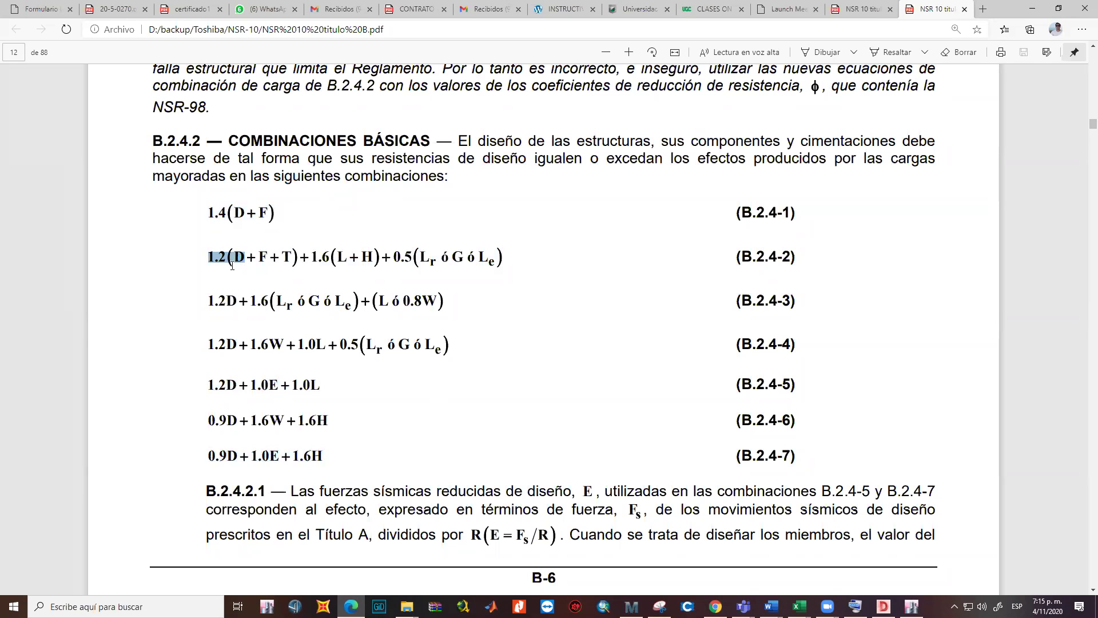
left_click_drag(312, 257, 347, 257)
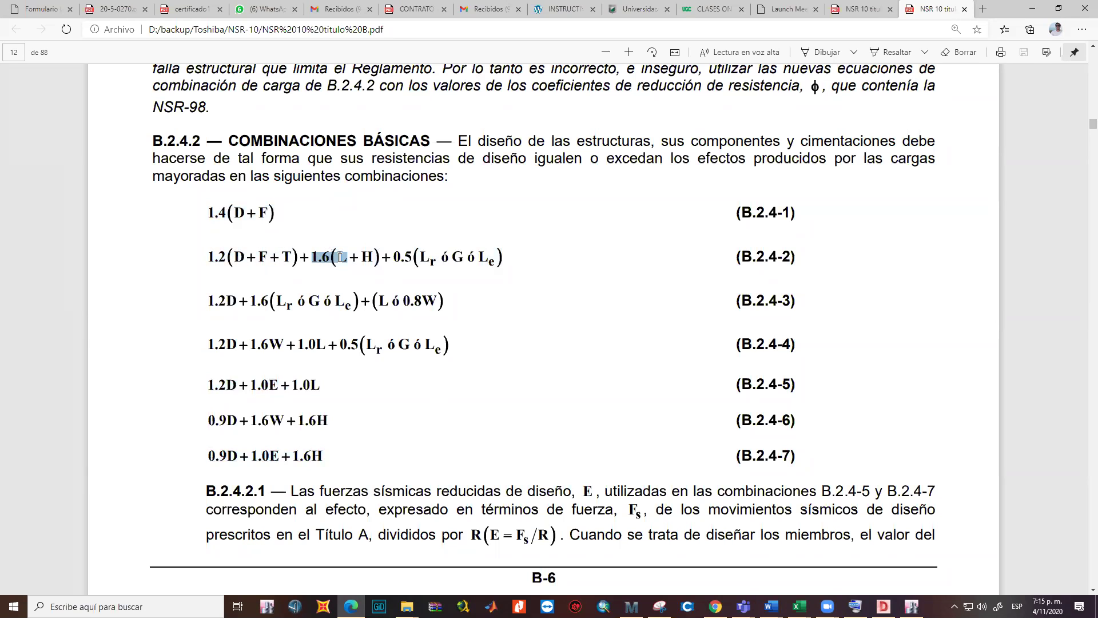
left_click(407, 257)
left_click_drag(393, 257, 508, 291)
left_click(490, 291)
left_click_drag(212, 302, 316, 302)
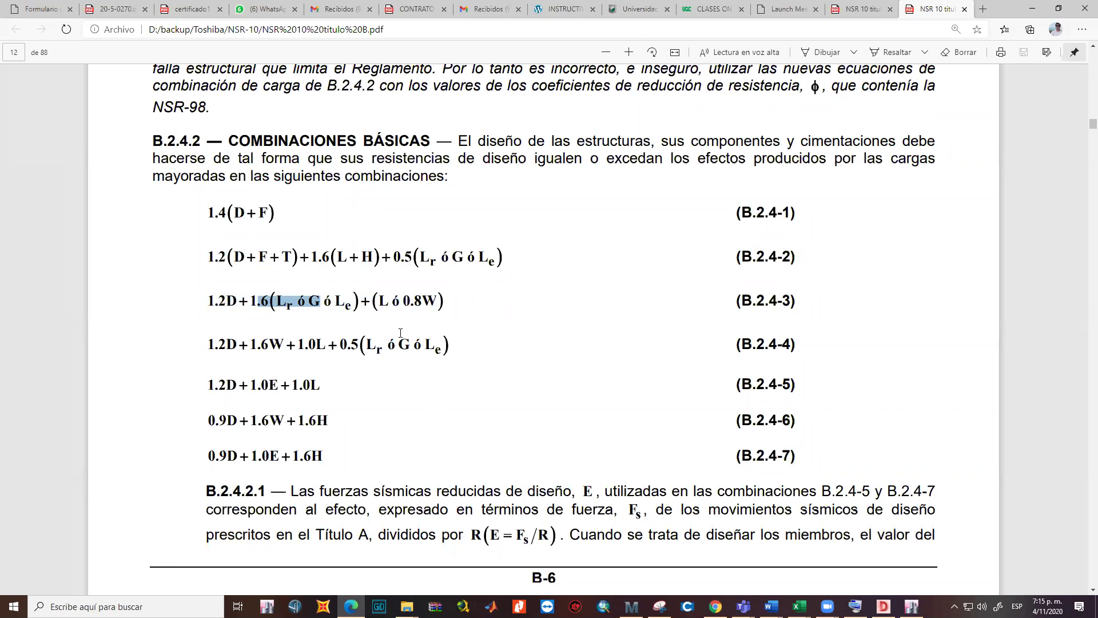
left_click_drag(379, 301, 389, 302)
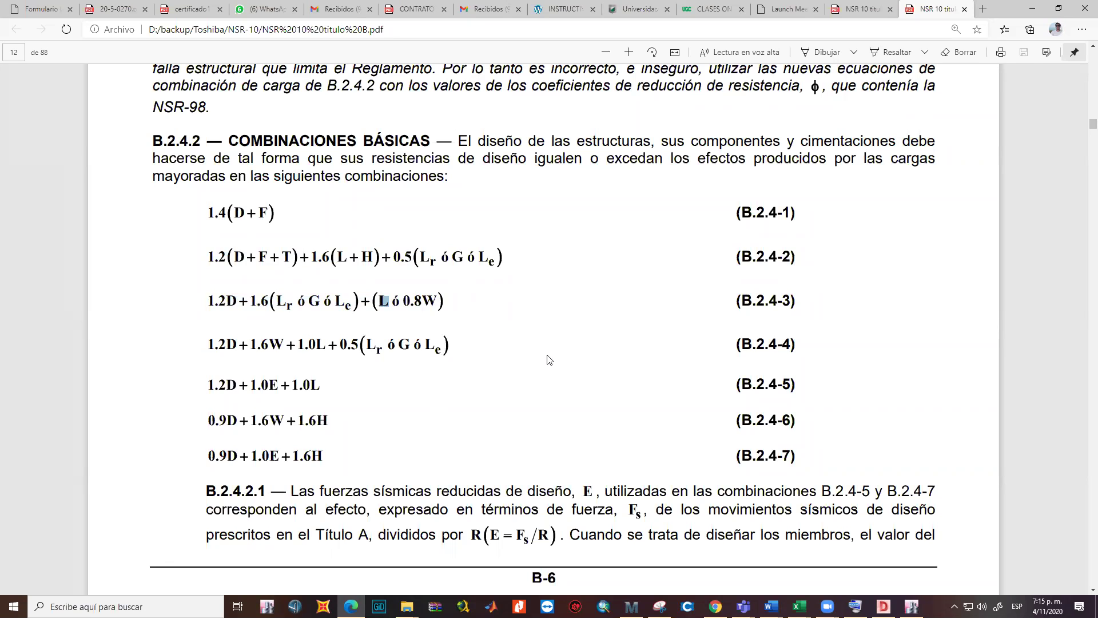
left_click(509, 343)
Switch to ETABS and rename the Dead load pattern as Muerta, keeping its self weight multiplier at 1
left_click(912, 606)
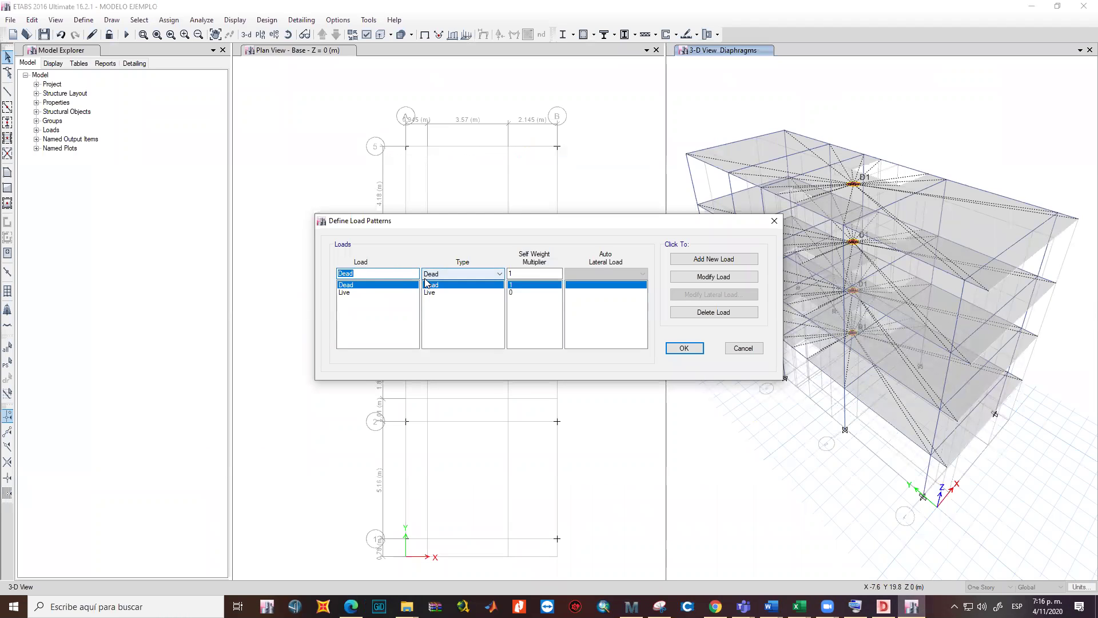
type("Muerta")
left_click(714, 276)
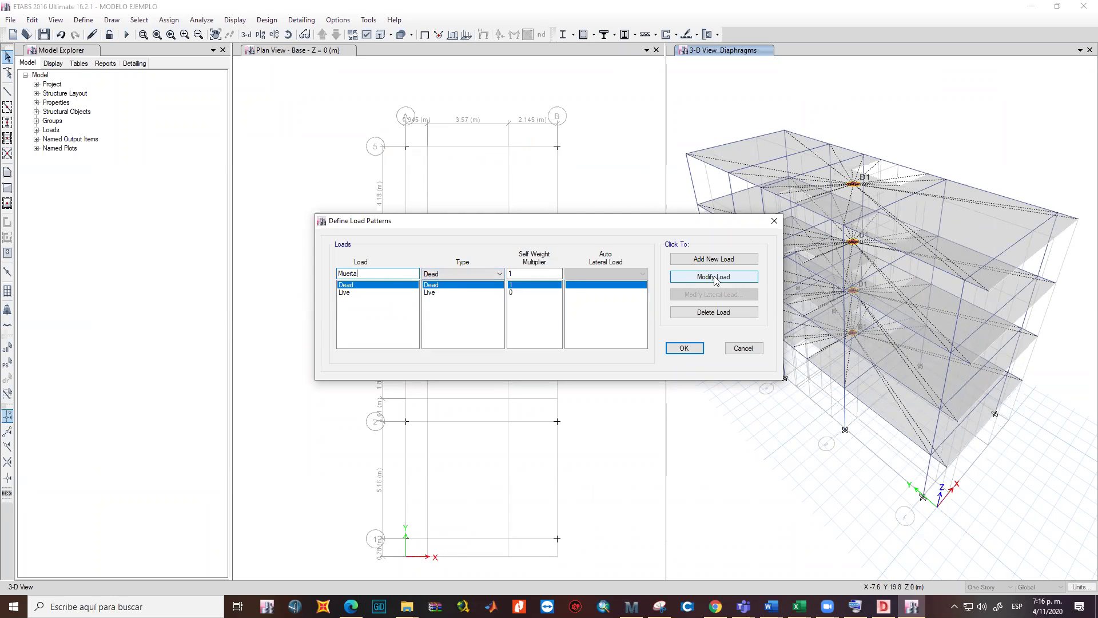
left_click(525, 273)
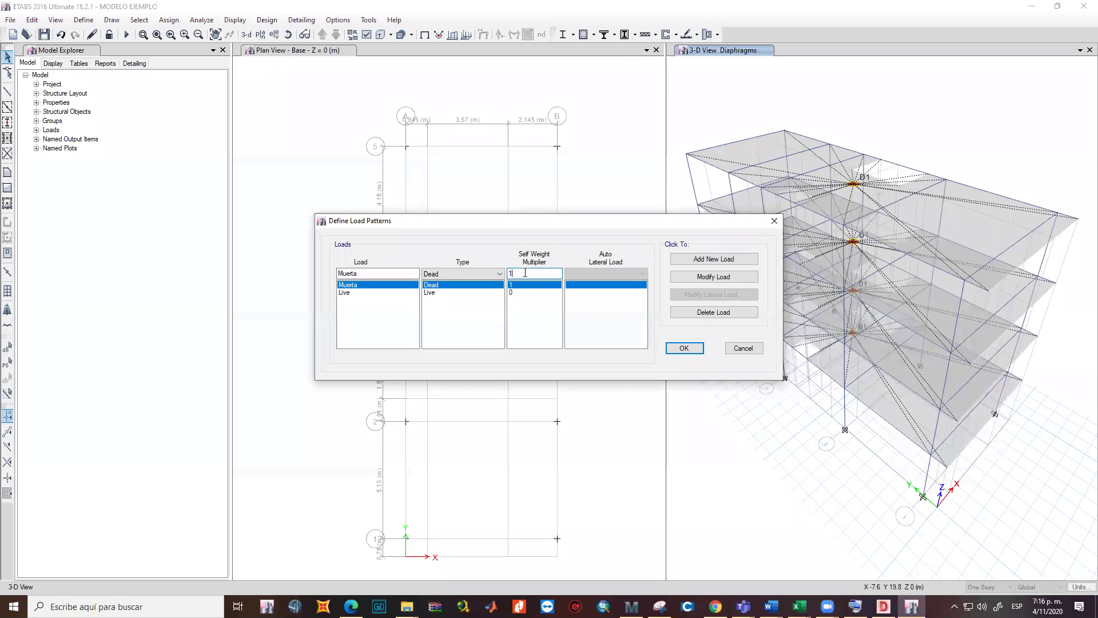
Rename the Live load pattern as Viva and check both patterns in the list
left_click(349, 292)
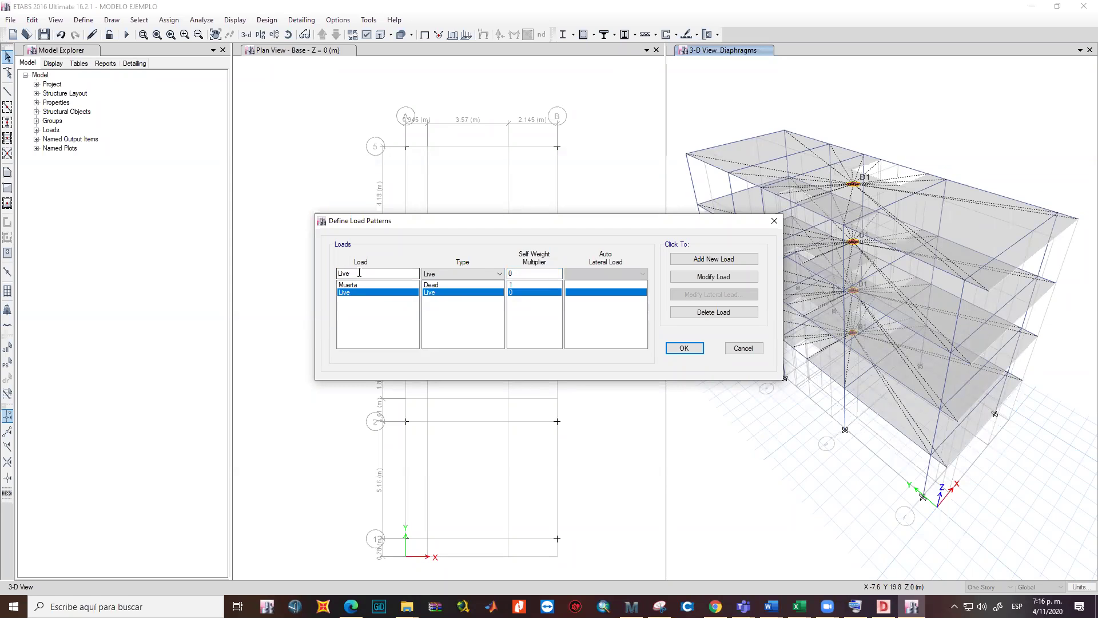
type("Vio")
type("va")
left_click(714, 277)
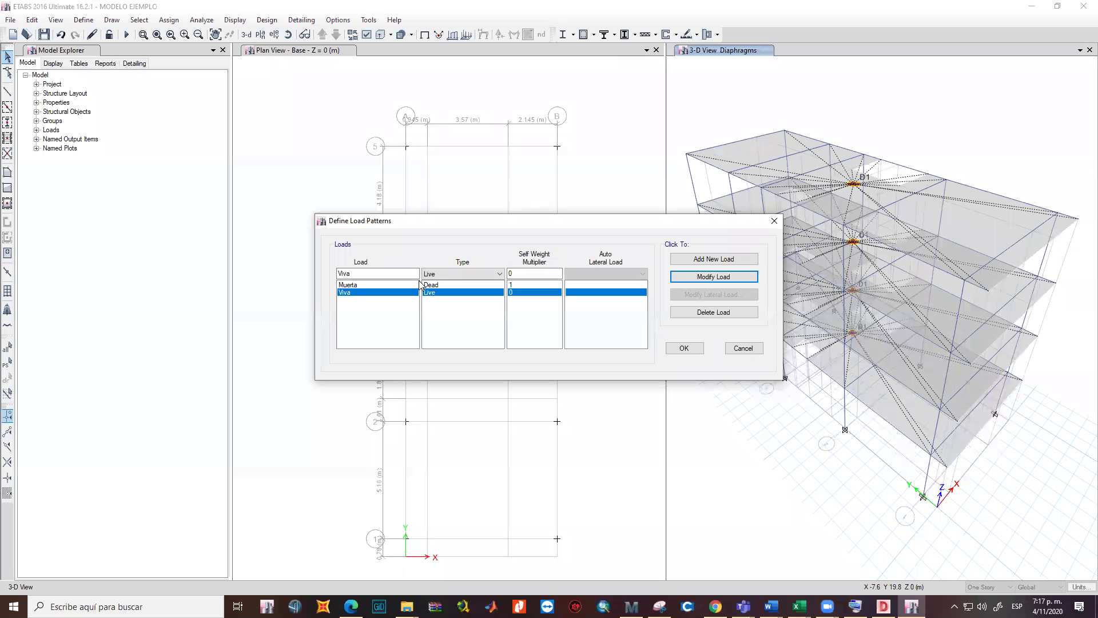
left_click(367, 284)
left_click(513, 293)
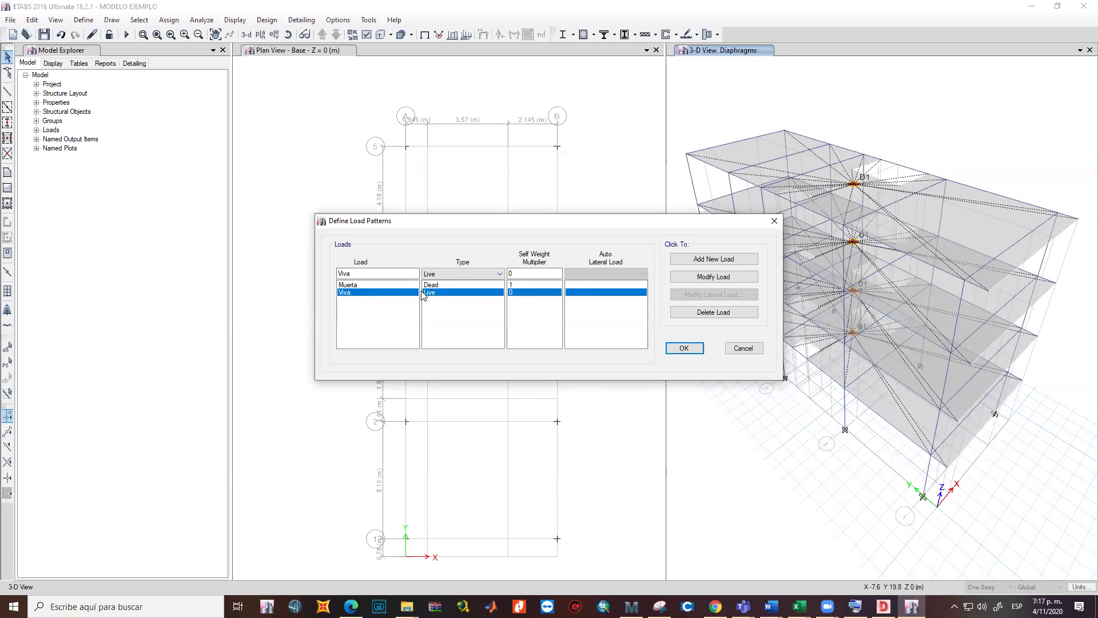
Review the available load pattern types for the Viva pattern, trying the Construction option
left_click(456, 278)
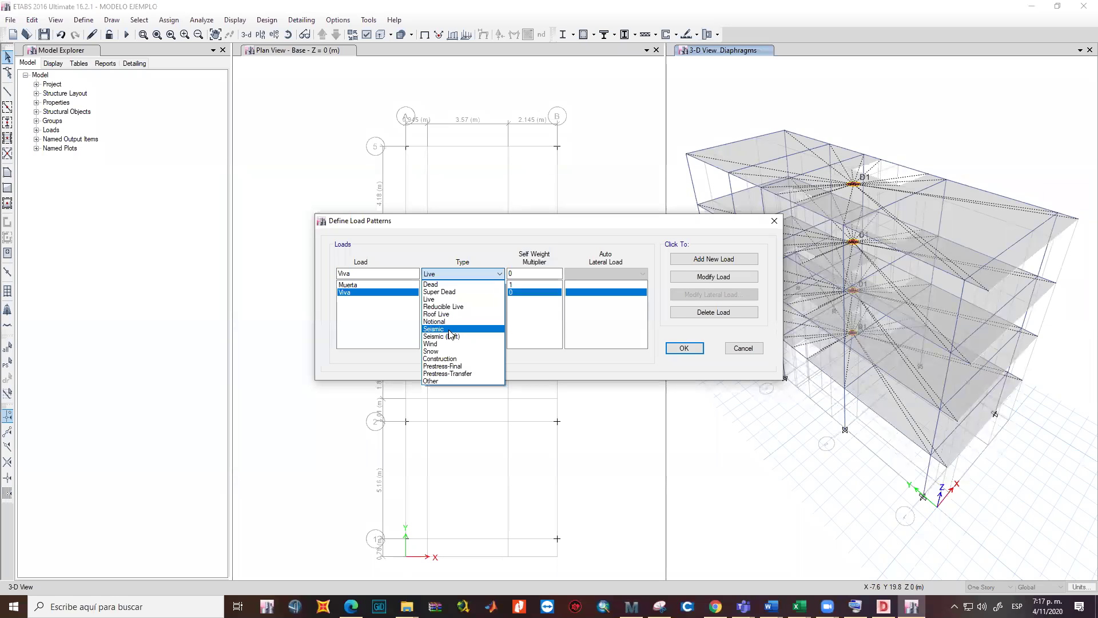
left_click(453, 359)
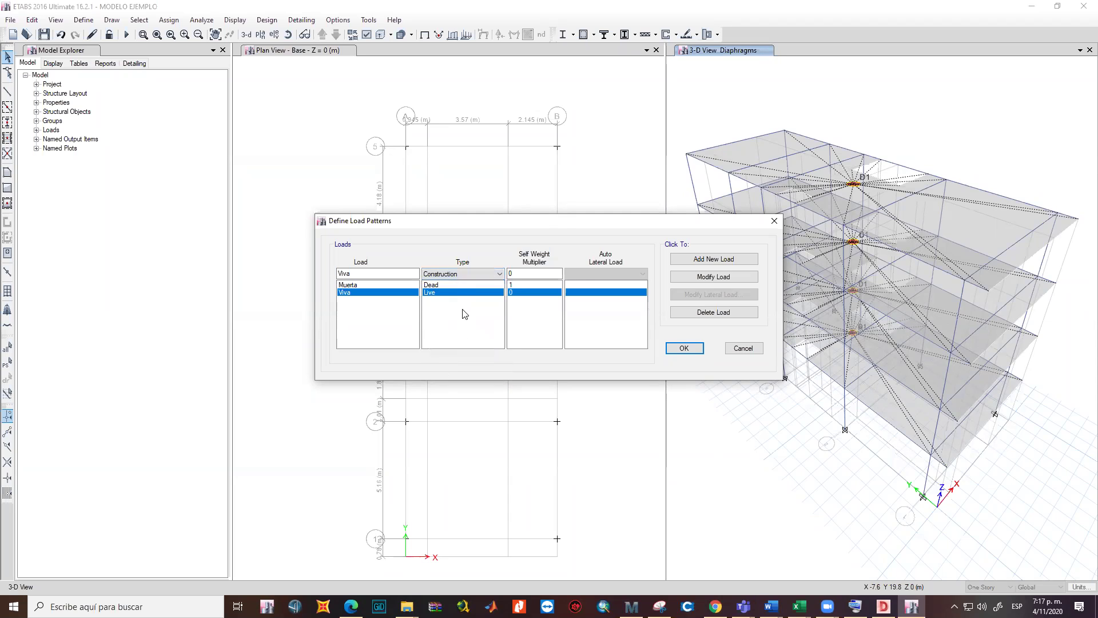
left_click(455, 274)
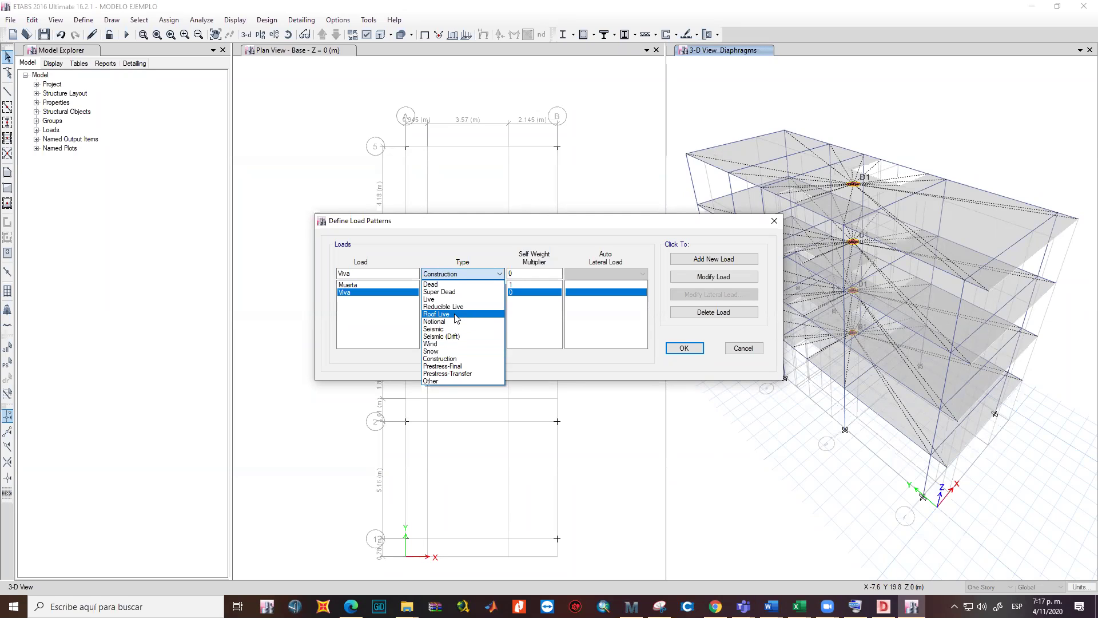
left_click(519, 321)
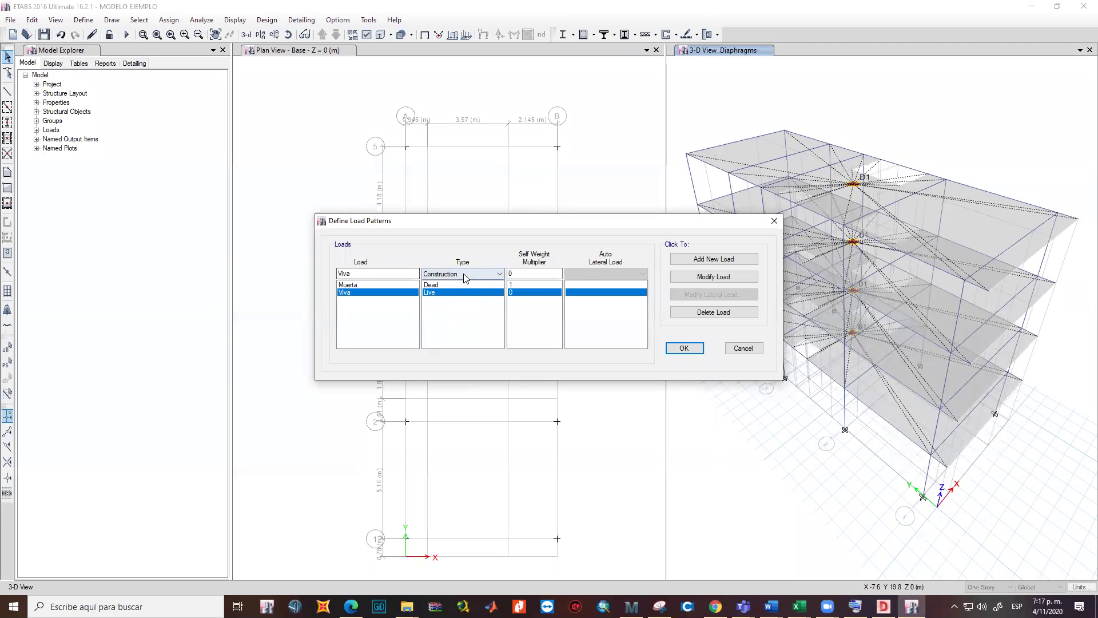
left_click(485, 275)
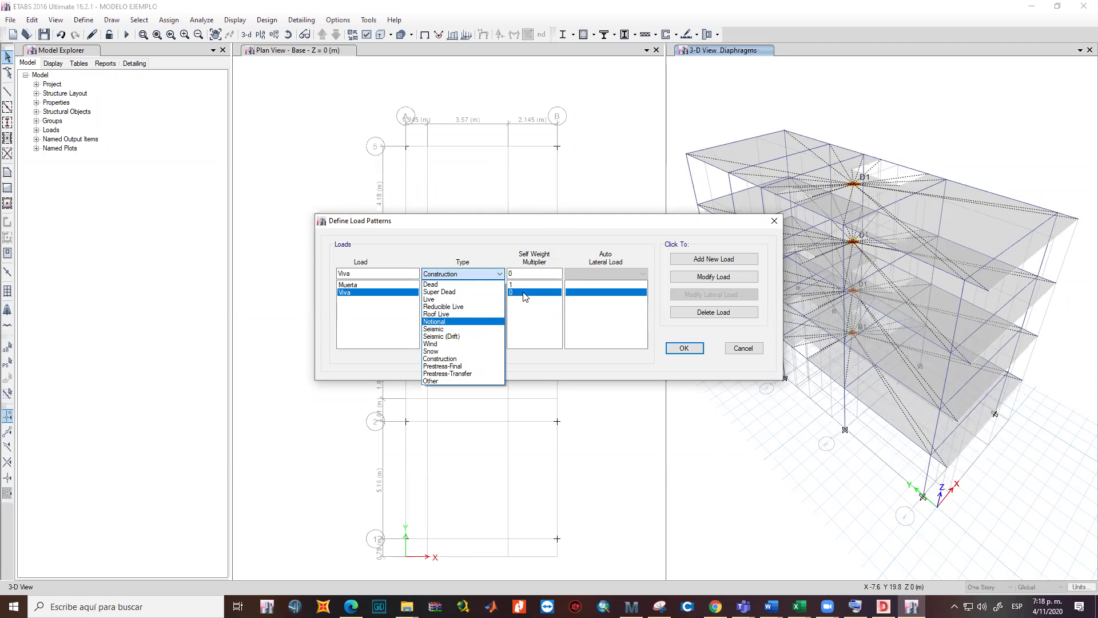
left_click(524, 321)
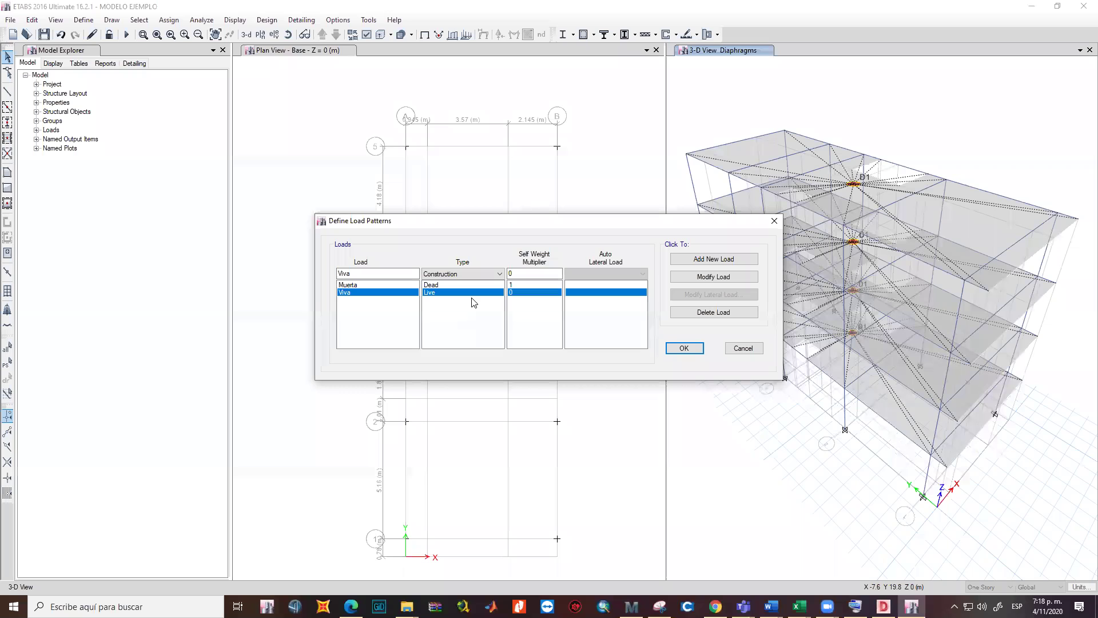
Compare the Muerta and Viva load patterns and their types in the list
left_click(432, 285)
left_click(434, 292)
left_click(435, 284)
left_click(437, 292)
left_click(437, 284)
left_click(439, 293)
left_click(442, 285)
left_click(432, 293)
left_click(367, 284)
left_click(356, 292)
Add a new load pattern named Granizo with the Roof Live type
left_click(356, 295)
type("Granizo")
left_click(470, 274)
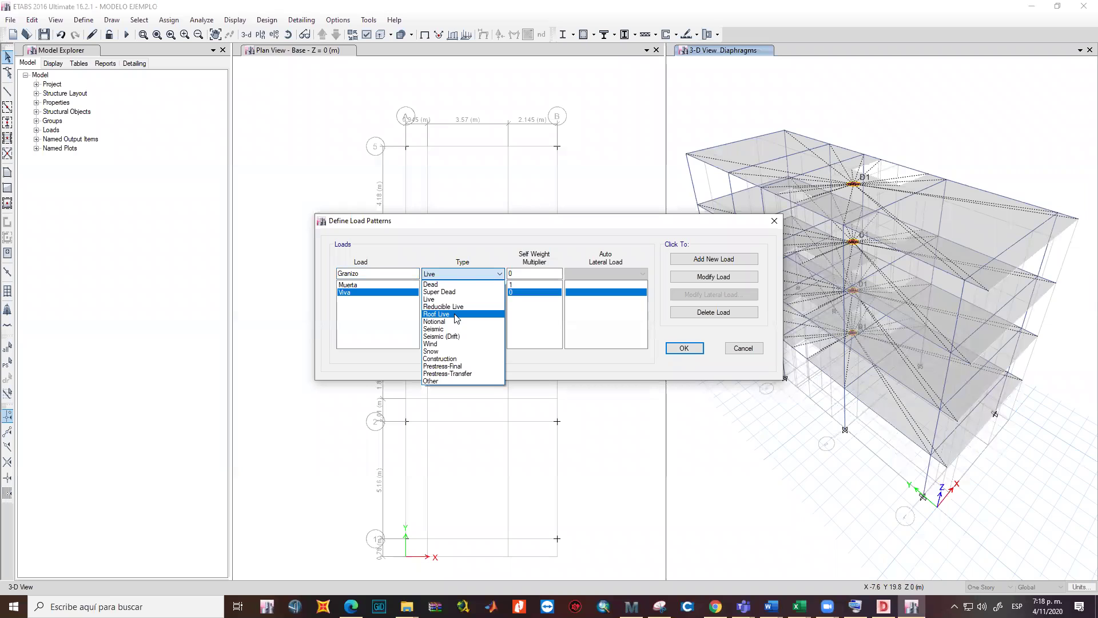
left_click(457, 316)
left_click(704, 259)
Add a new load pattern named Sismo X with the Seismic (Drift) type and no auto lateral load
left_click_drag(379, 273, 297, 275)
type("Fuer")
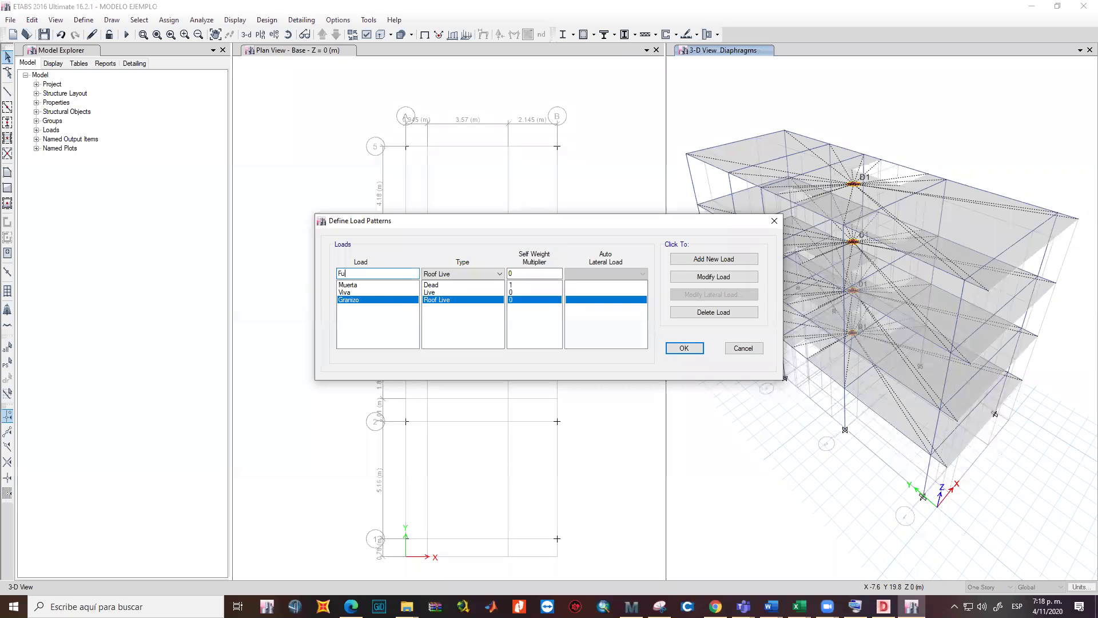
key("BackSpace")
key("BackSpace")
key("BackSpace")
key("BackSpace")
type("Sismo X")
left_click(455, 275)
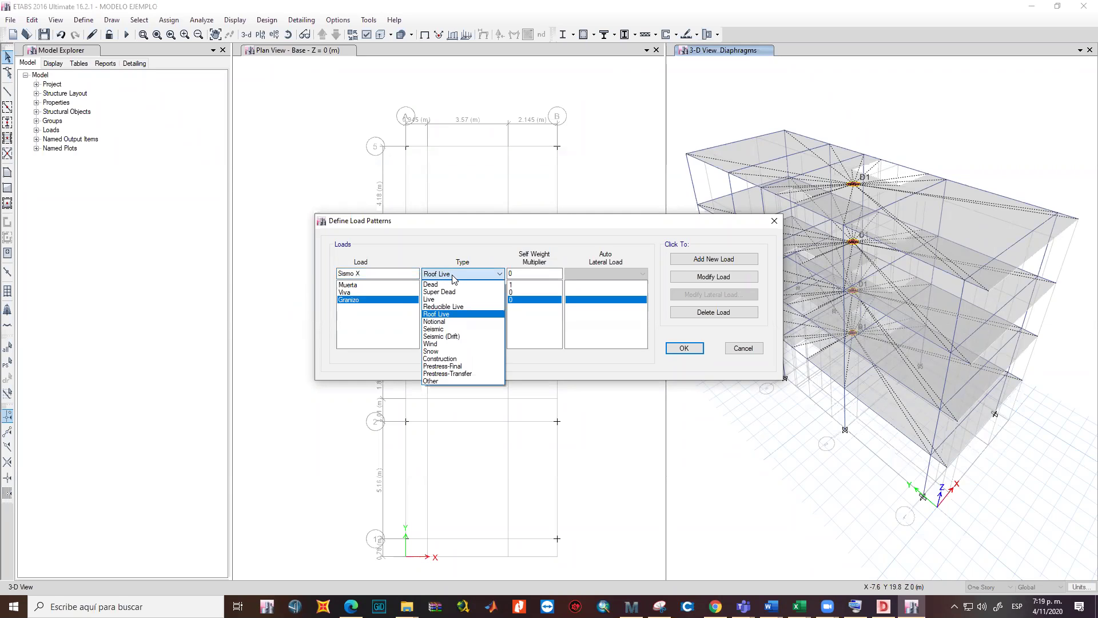
left_click(458, 336)
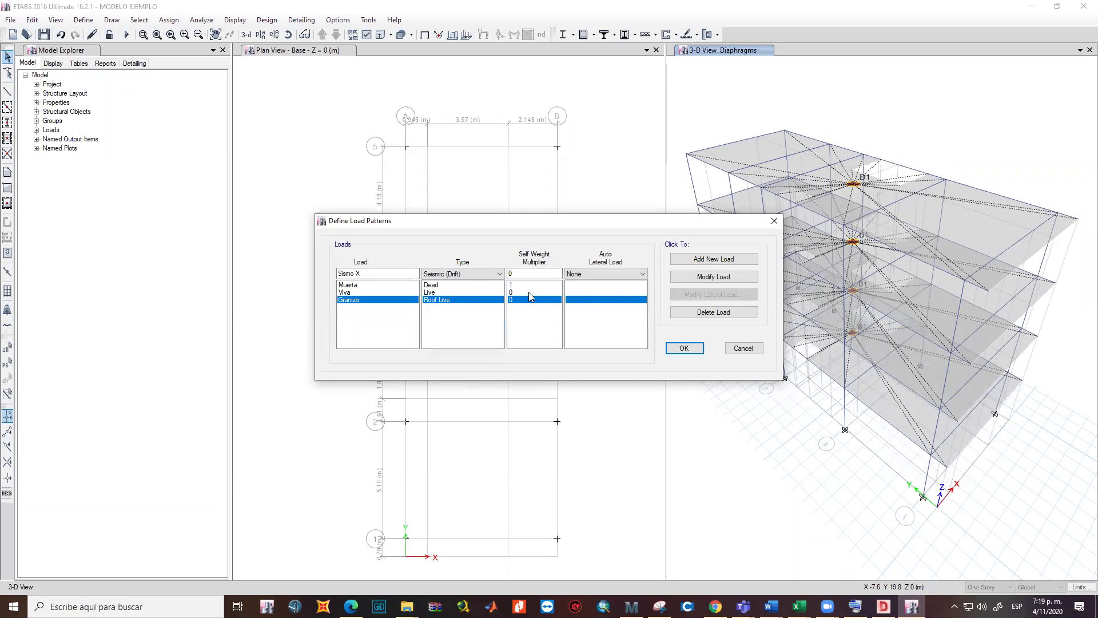
left_click(701, 259)
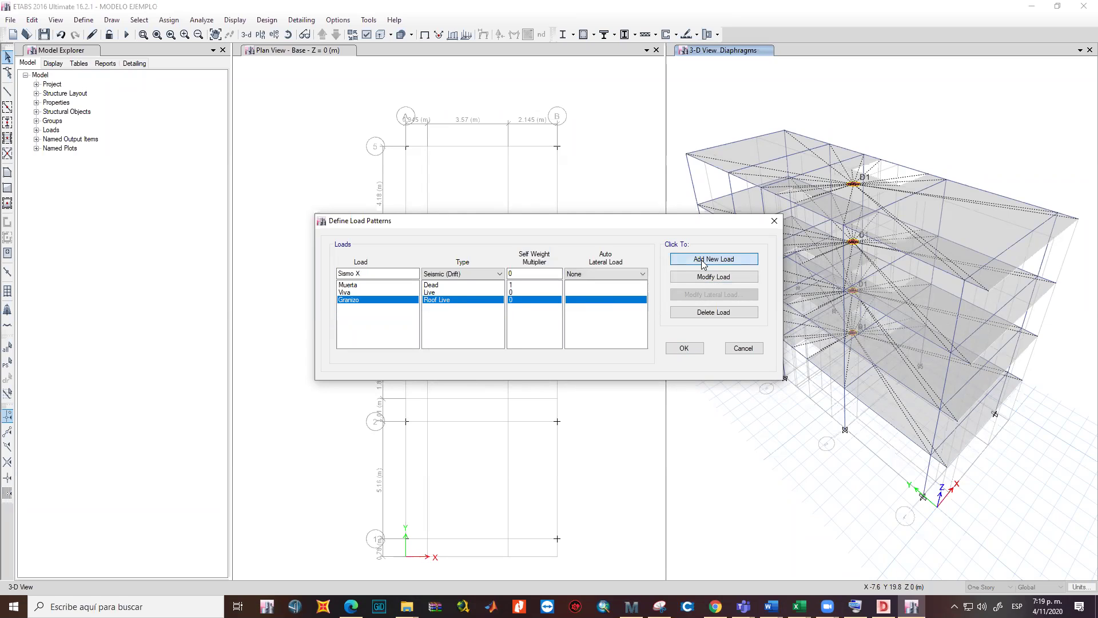
Add a matching Seismic (Drift) load pattern named Sismo Y
left_click(367, 273)
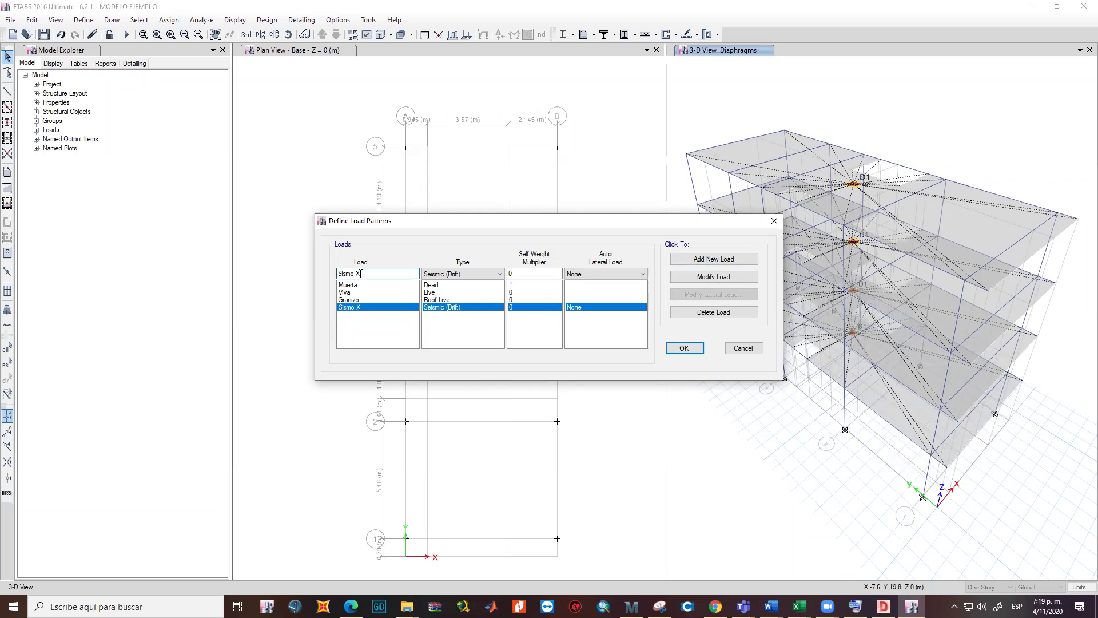
key("BackSpace")
type("yy")
left_click(689, 260)
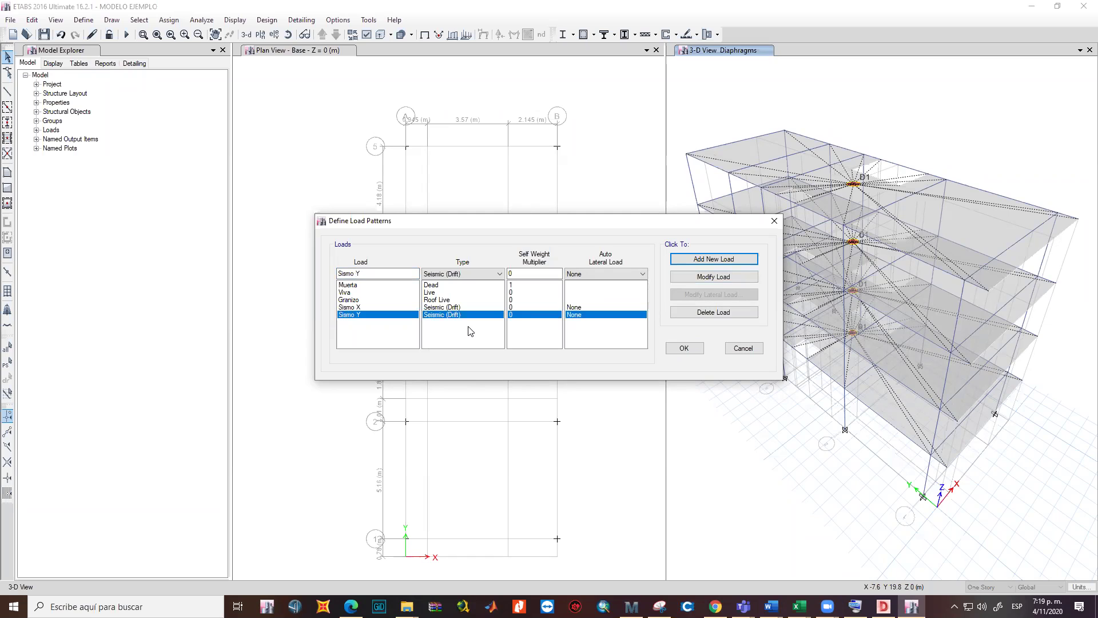
Try to add another load pattern of the Seismic type under the name Sismo X
left_click(426, 274)
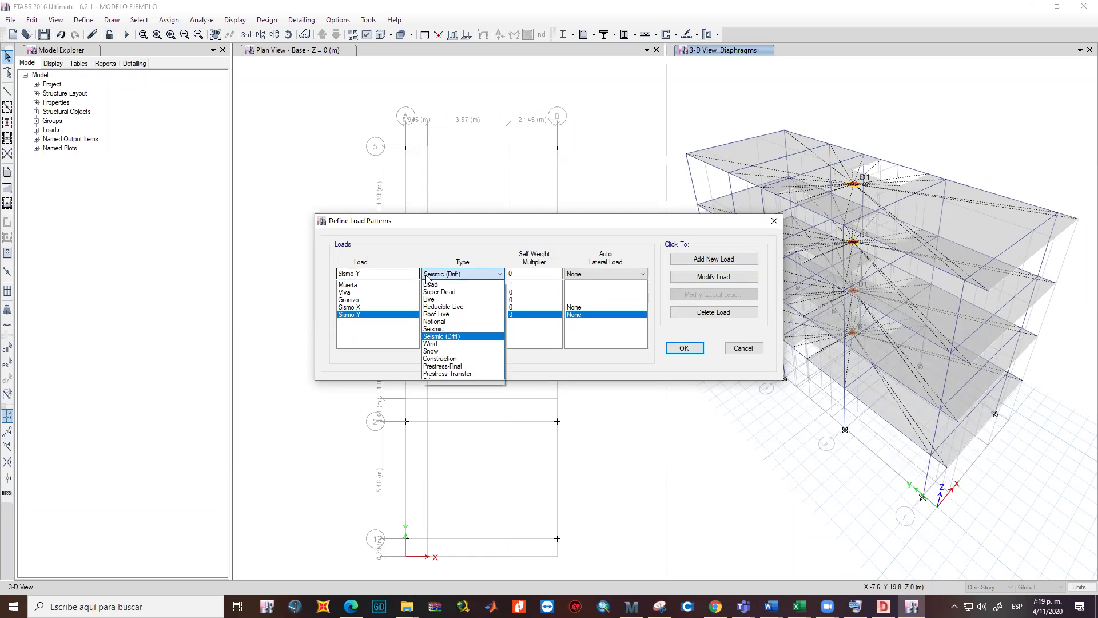
left_click(448, 328)
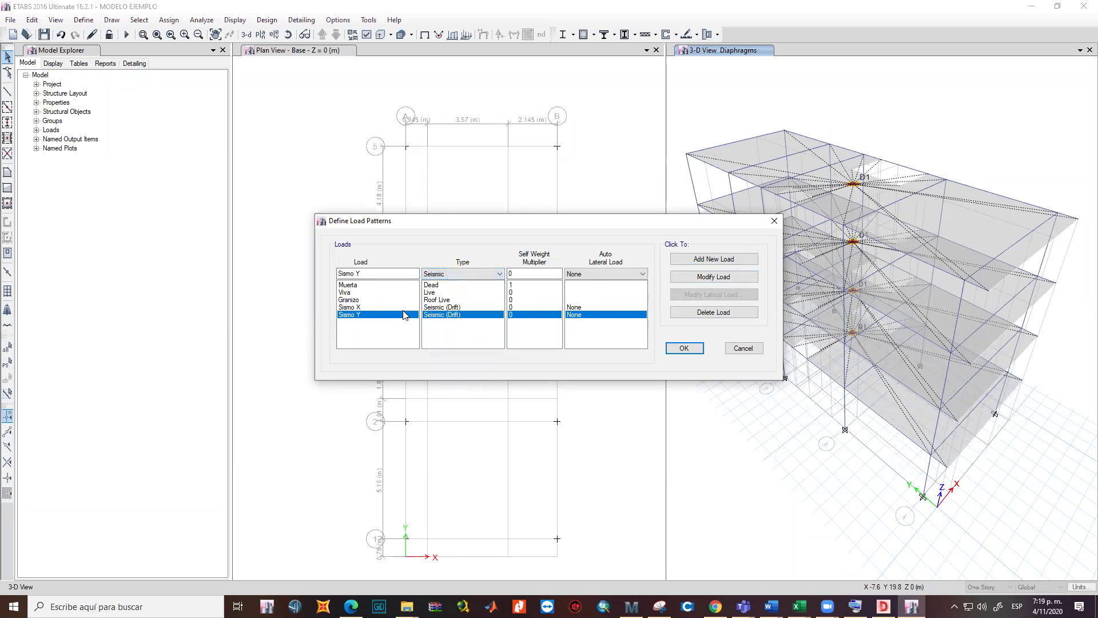
double_click(357, 274)
type("X")
left_click(724, 259)
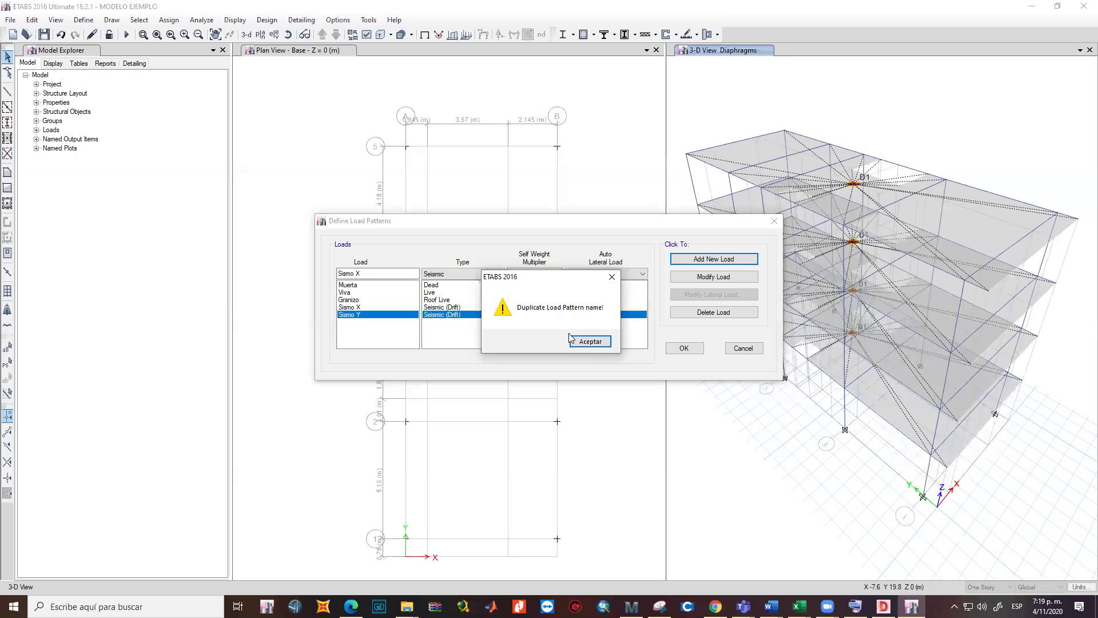
left_click(610, 279)
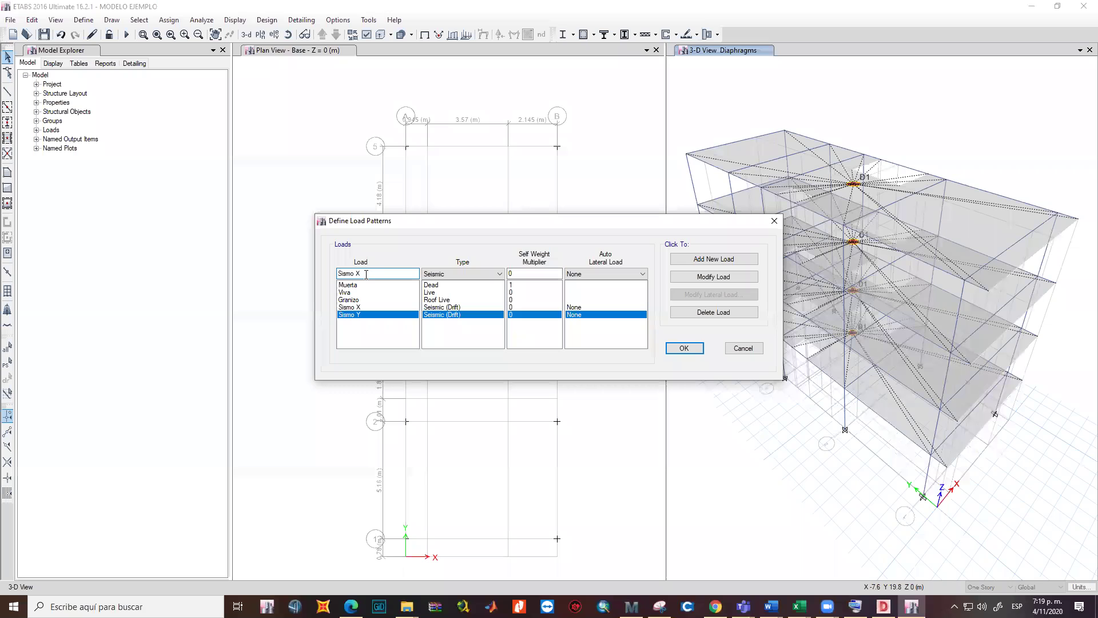
type("D")
left_click_drag(361, 273, 366, 274)
key("BackSpace")
Add a new load pattern named Sismo XD with the Seismic type, based on Sismo X
left_click(364, 307)
left_click(368, 272)
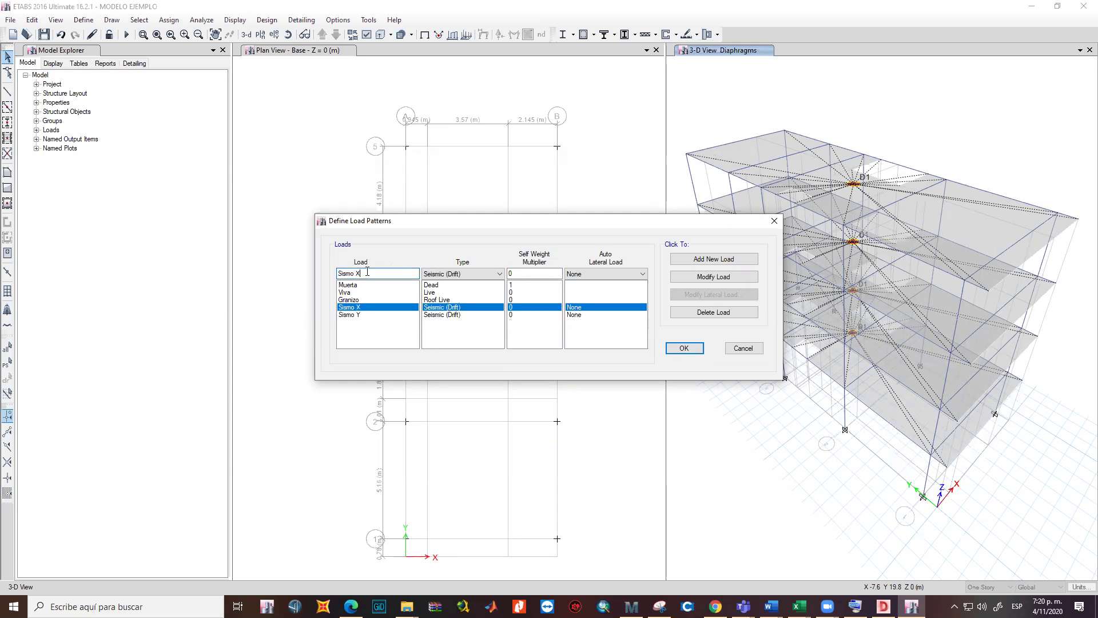
type("D")
left_click(463, 274)
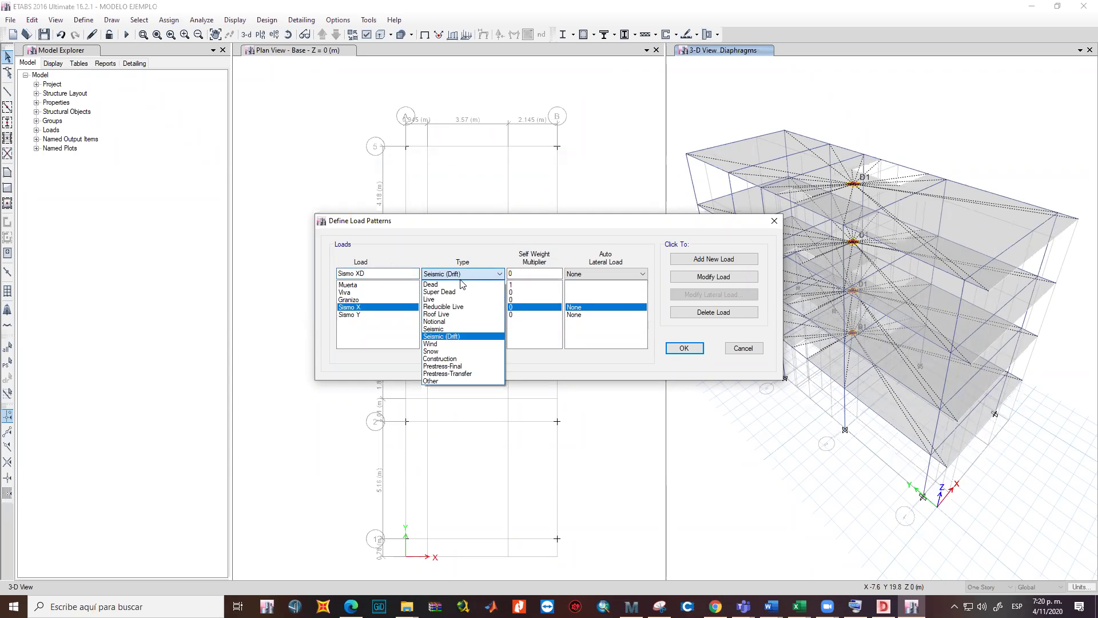
left_click(447, 329)
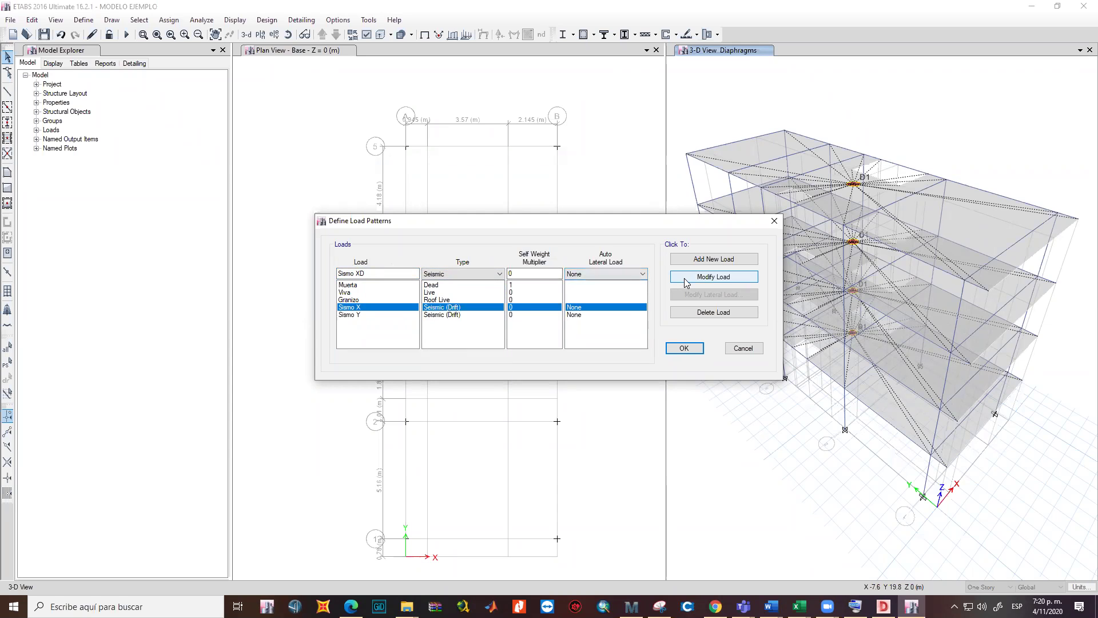
left_click(713, 259)
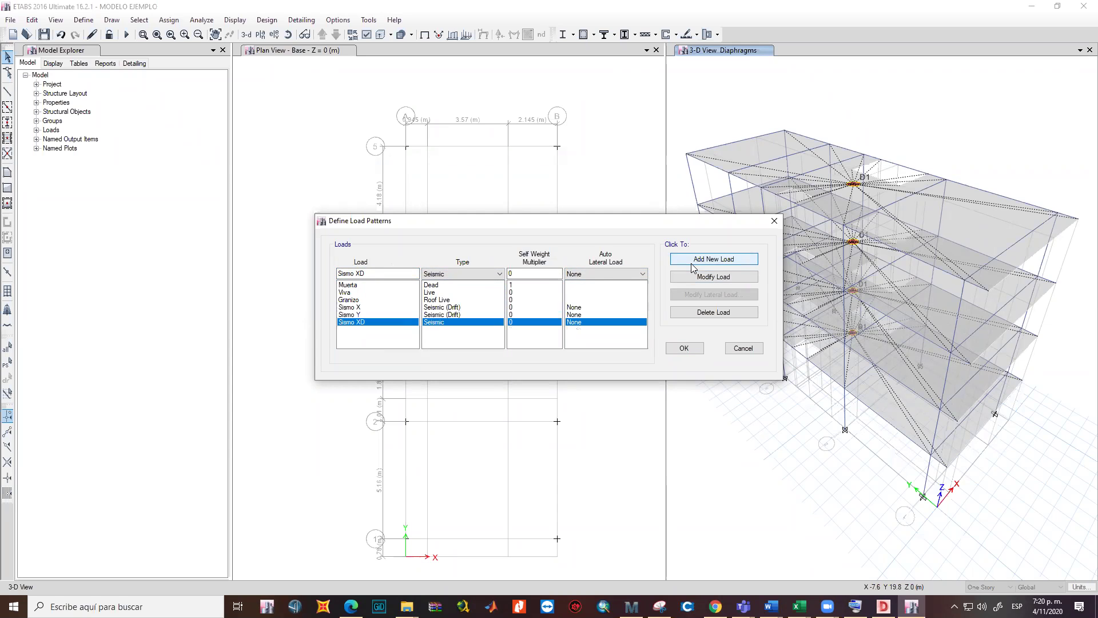
Add a new load pattern named Sismo YD with the Seismic type, based on Sismo Y
left_click(357, 314)
left_click(366, 274)
type("D")
left_click(463, 274)
left_click(442, 333)
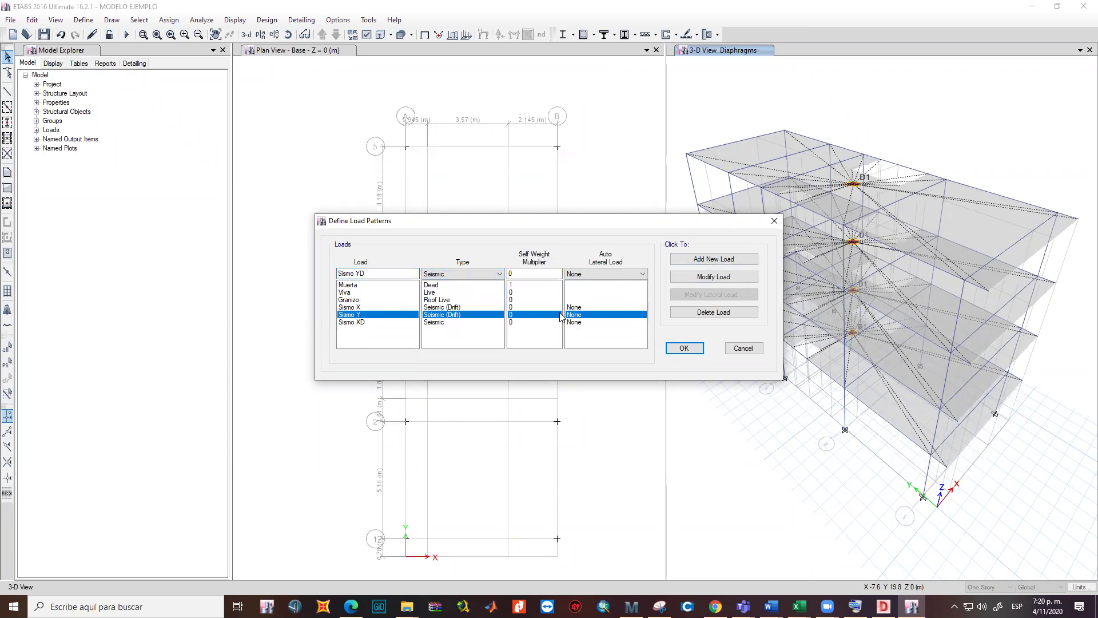
left_click(708, 262)
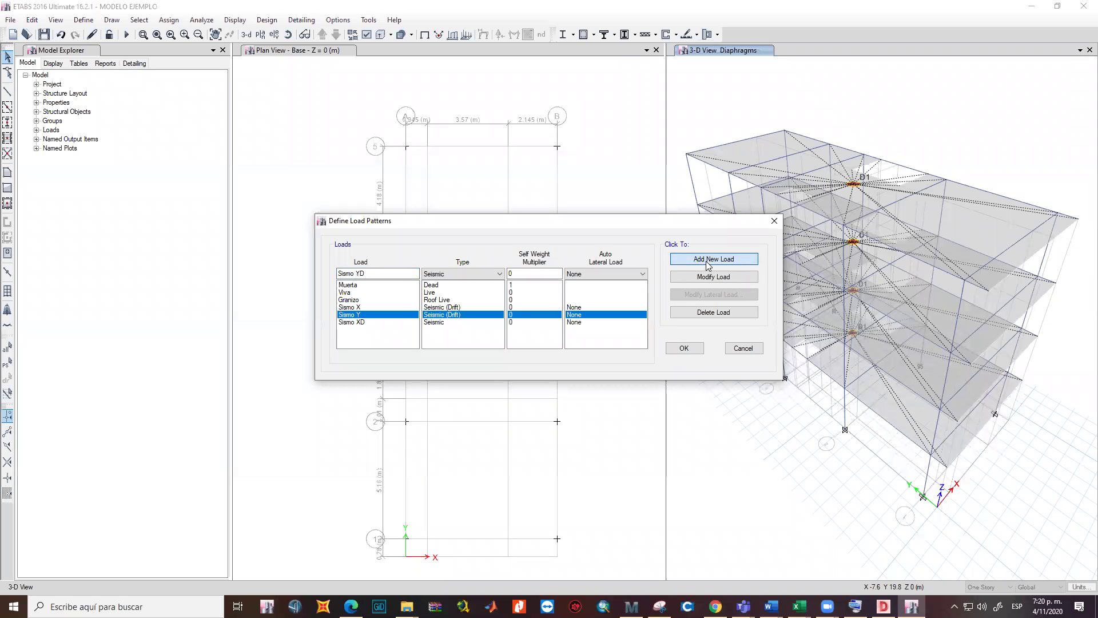
Set the auto lateral load of the Sismo X pattern to User Coefficient and apply the change
left_click(389, 315)
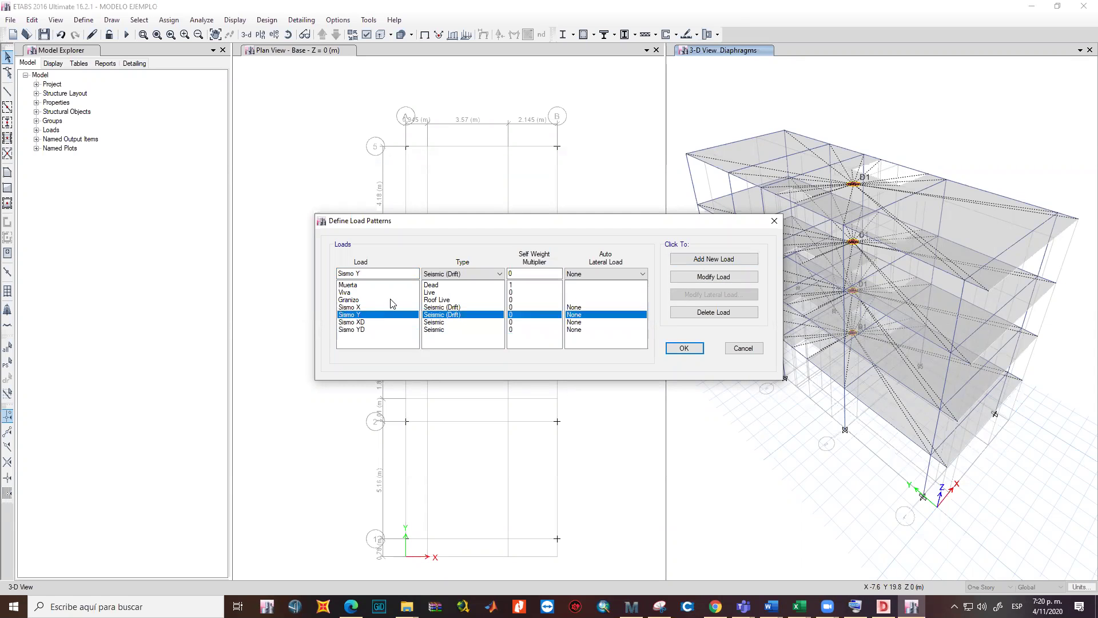
left_click(395, 308)
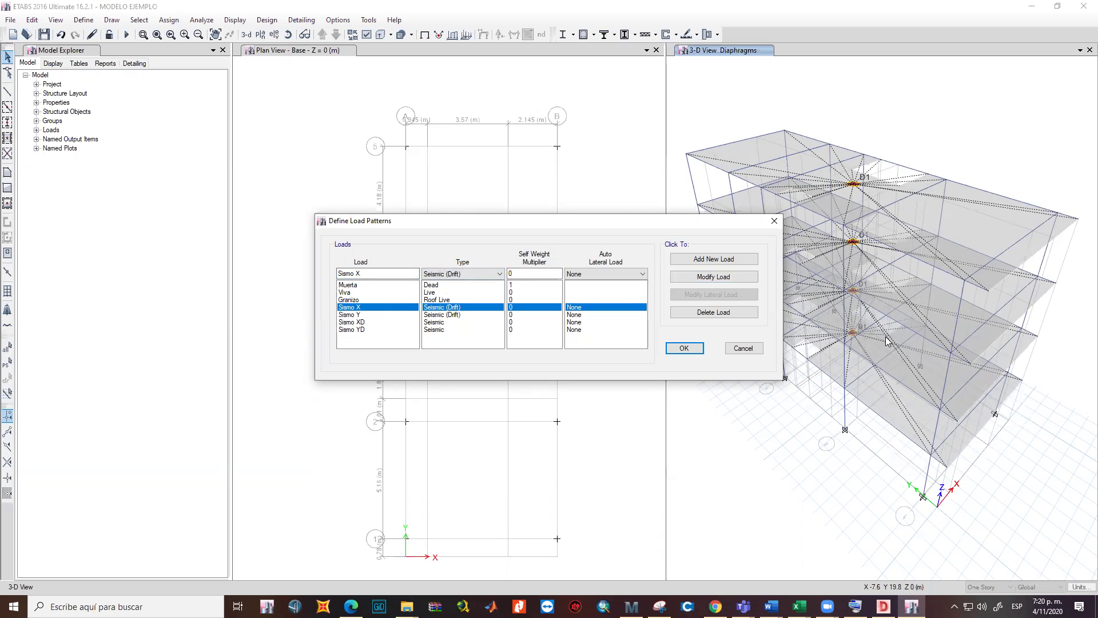
left_click(592, 315)
left_click(593, 307)
left_click(593, 274)
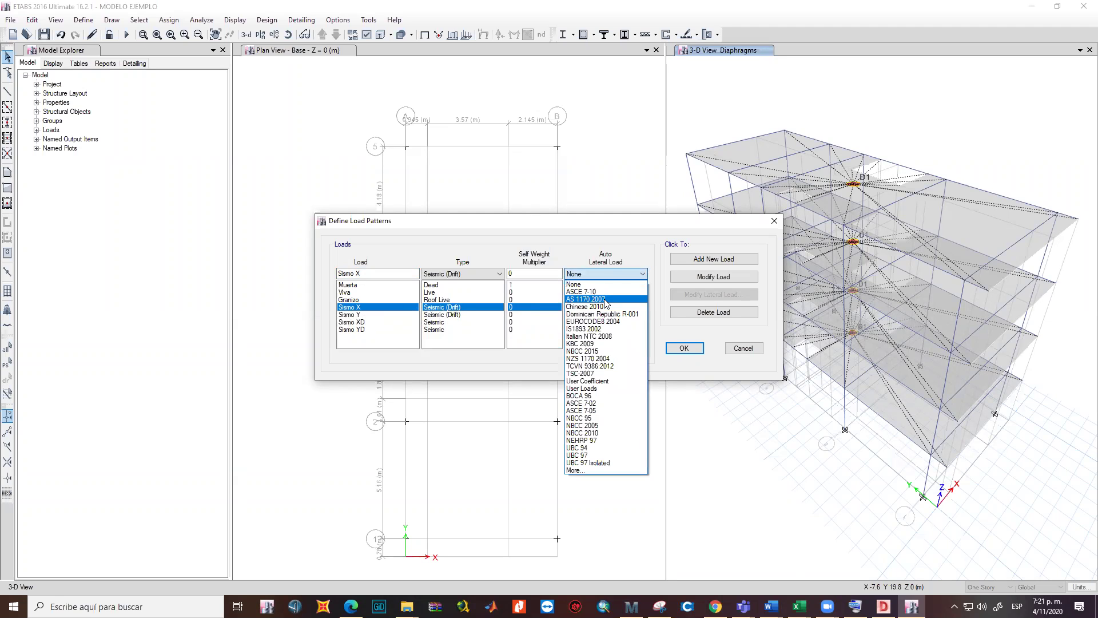
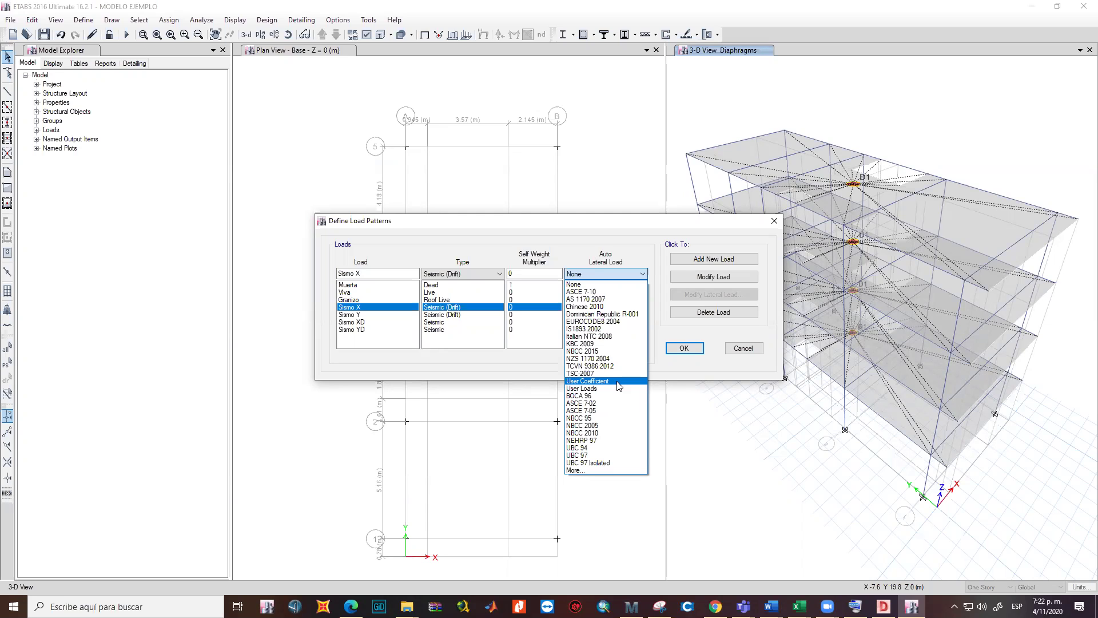
left_click(618, 387)
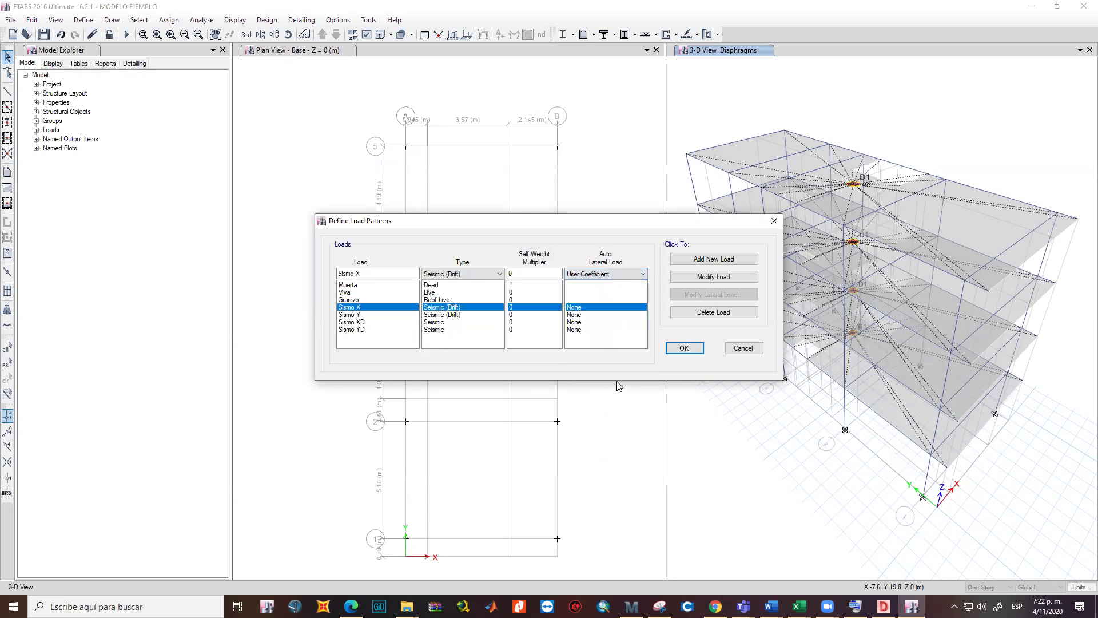
left_click(684, 279)
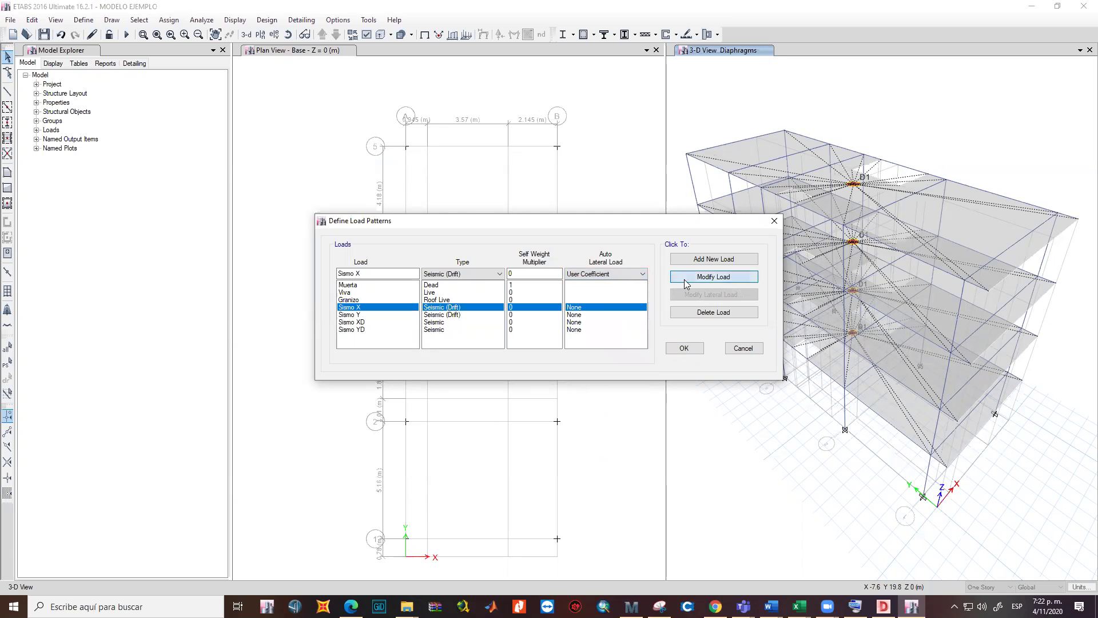
Set the auto lateral load of the Sismo Y pattern to User Coefficient and apply the change
left_click(584, 315)
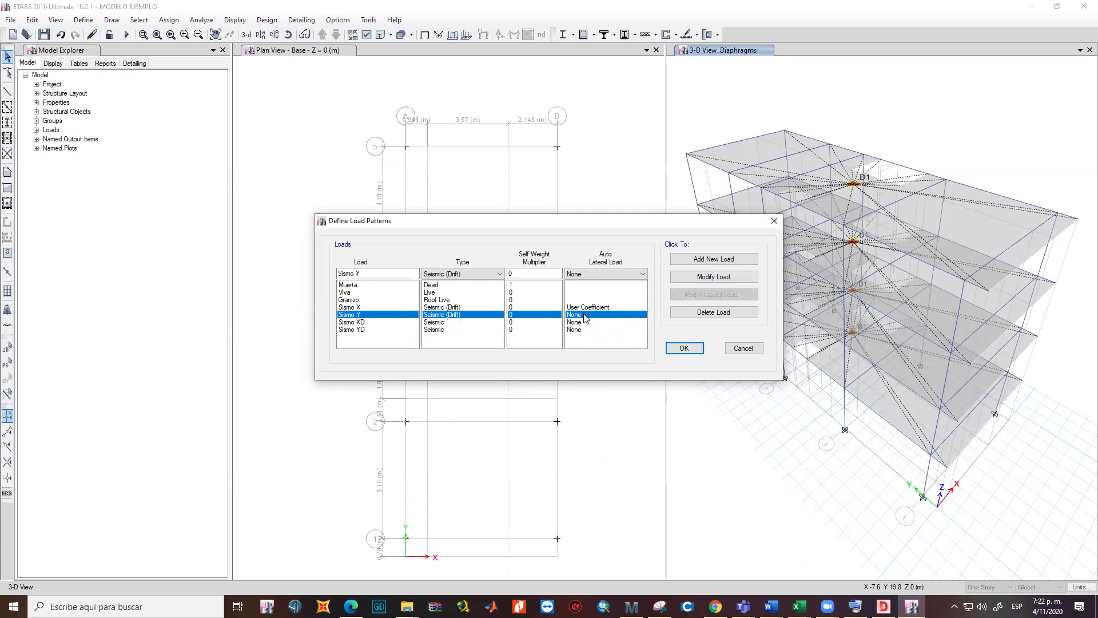
left_click(584, 274)
left_click(618, 385)
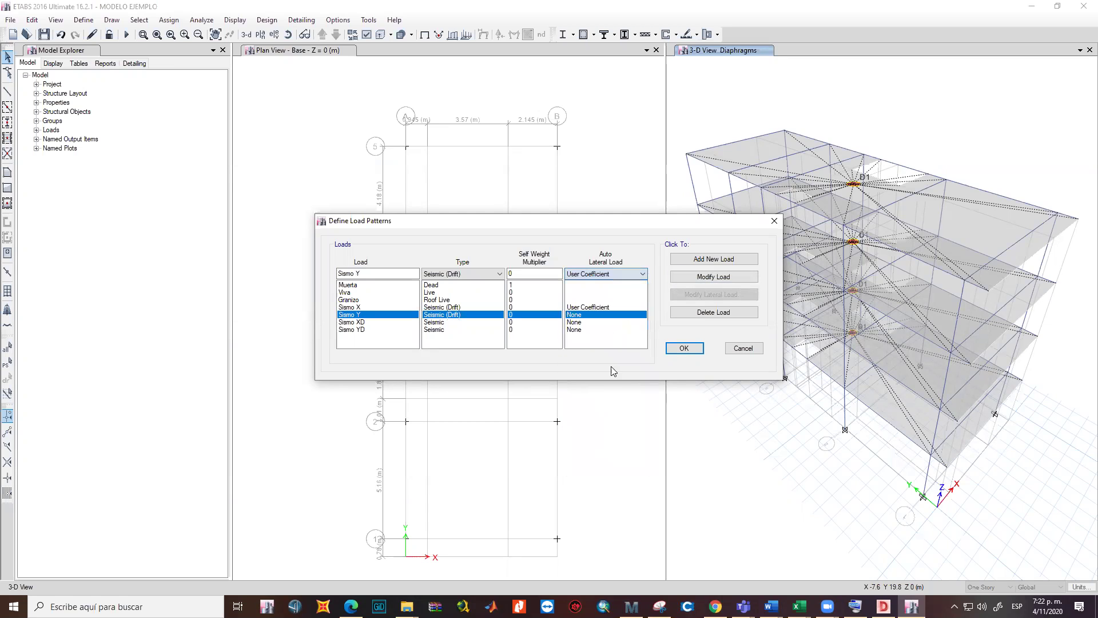
left_click(685, 279)
Set the auto lateral load of Sismo XD and Sismo YD to User Coefficient, and reselect the Sismo X pattern
left_click(596, 323)
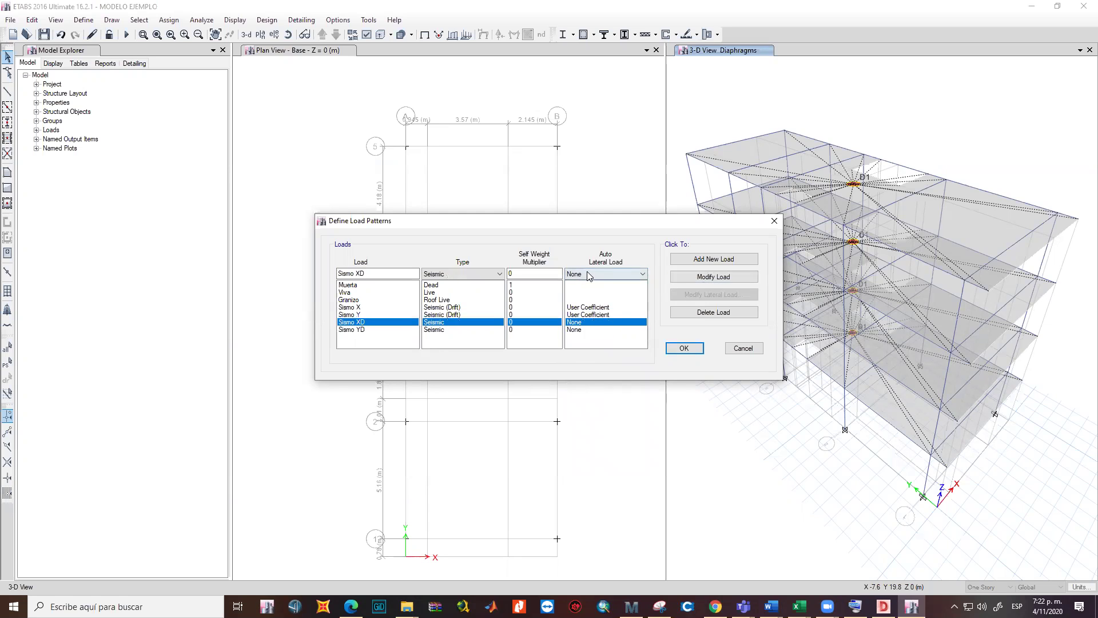
left_click(592, 275)
left_click(588, 381)
left_click(714, 276)
left_click(605, 330)
left_click(599, 275)
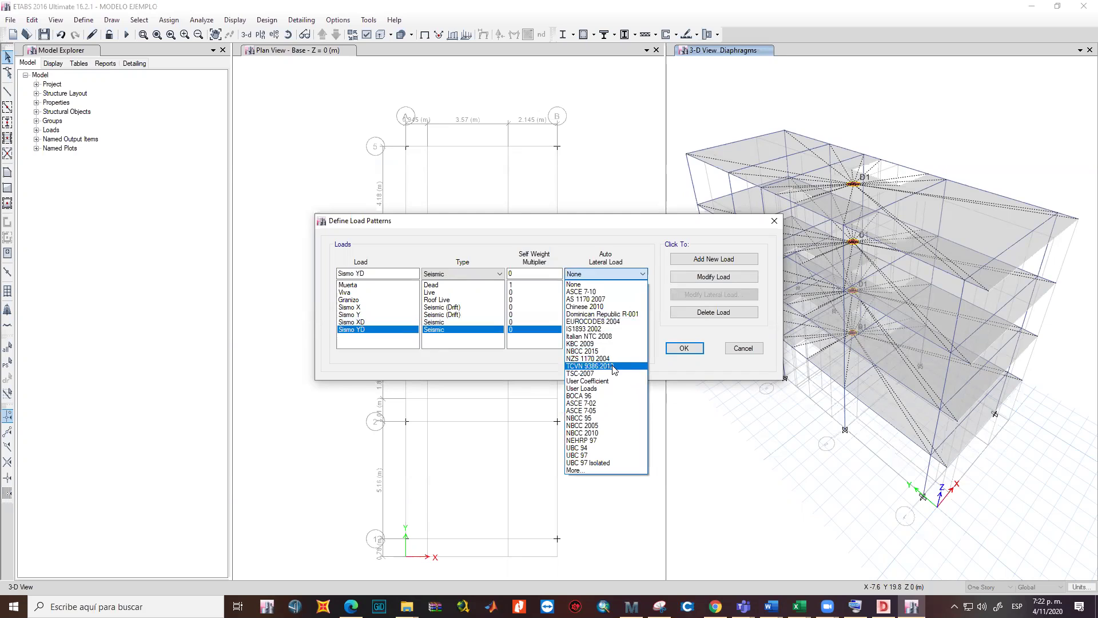
left_click(606, 382)
left_click(702, 278)
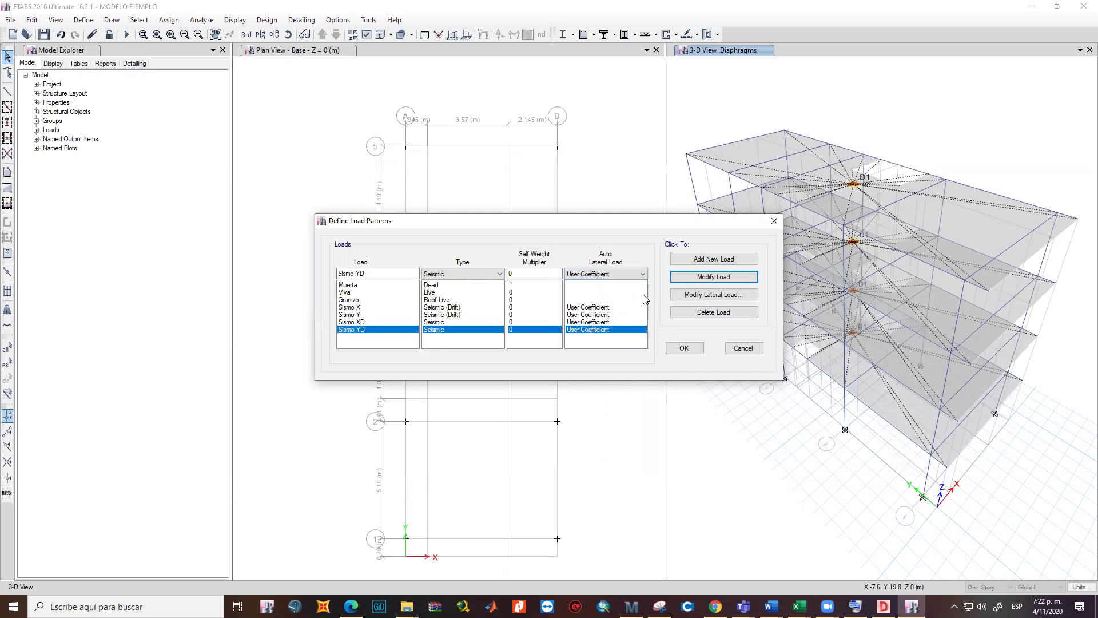
left_click(606, 309)
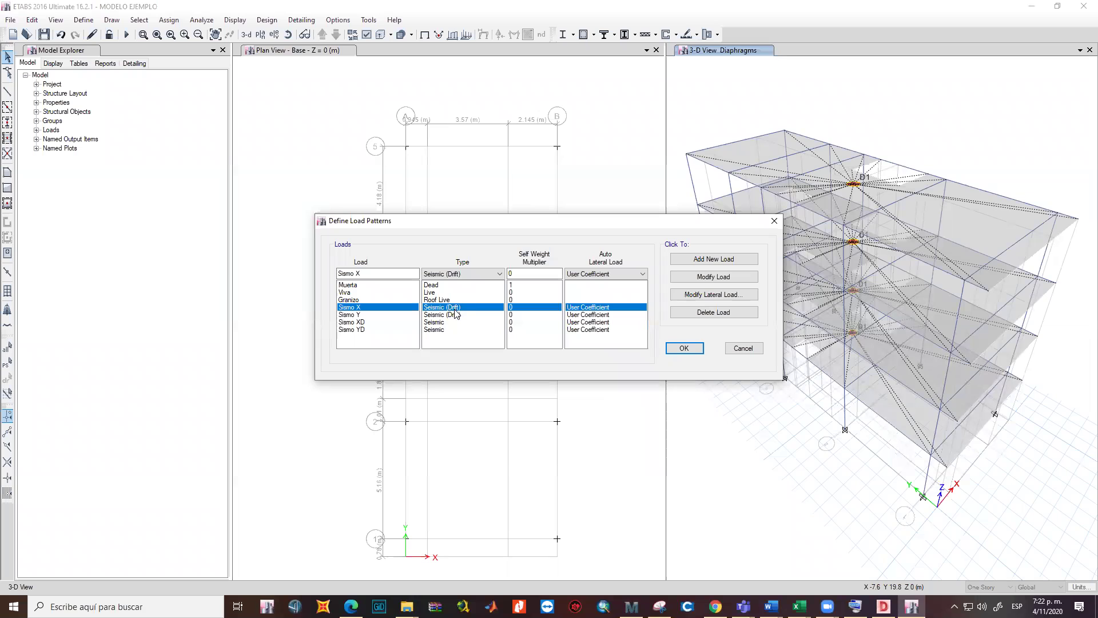
Open the lateral load settings of the Sismo X pattern and keep only X Dir + Eccentricity enabled
left_click(728, 296)
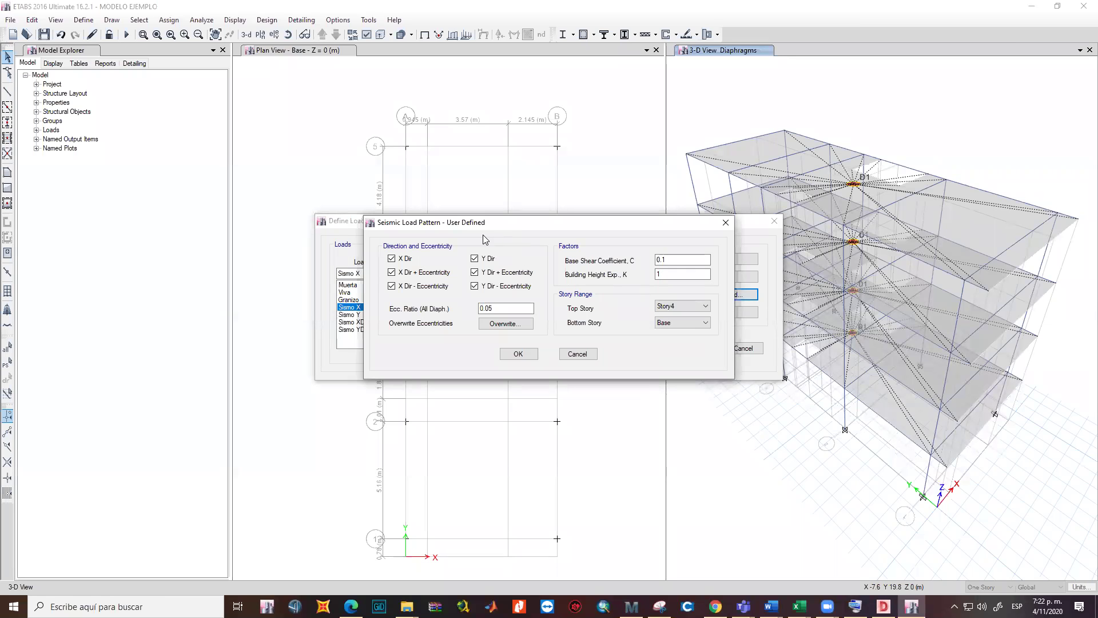
left_click_drag(487, 227, 466, 357)
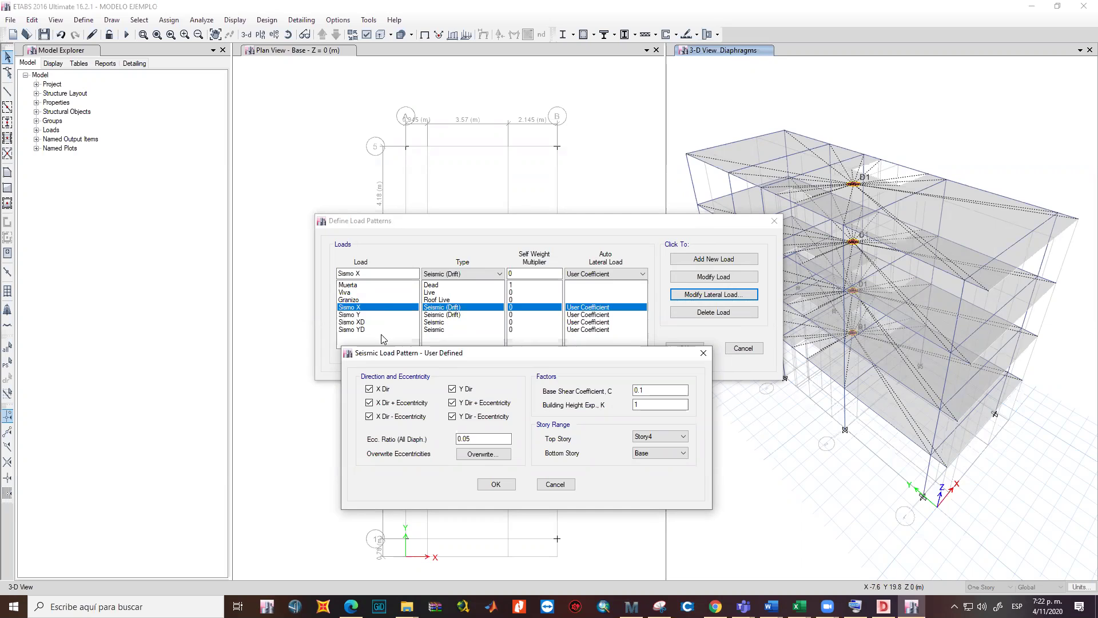
left_click(369, 389)
left_click(369, 417)
left_click(452, 417)
left_click(452, 403)
left_click(452, 389)
Set the eccentricity ratio for all diaphragms of the Sismo X pattern to 0.05
left_click_drag(508, 439, 458, 439)
left_click(489, 438)
double_click(481, 440)
left_click(482, 438)
left_click_drag(470, 439, 458, 440)
type("0.05")
Copy the spectral acceleration from Hoja1 of Espectro AEII.xlsx in Excel and set Sismo X's base shear coefficient C to 0.73125 in ETABS
left_click(799, 607)
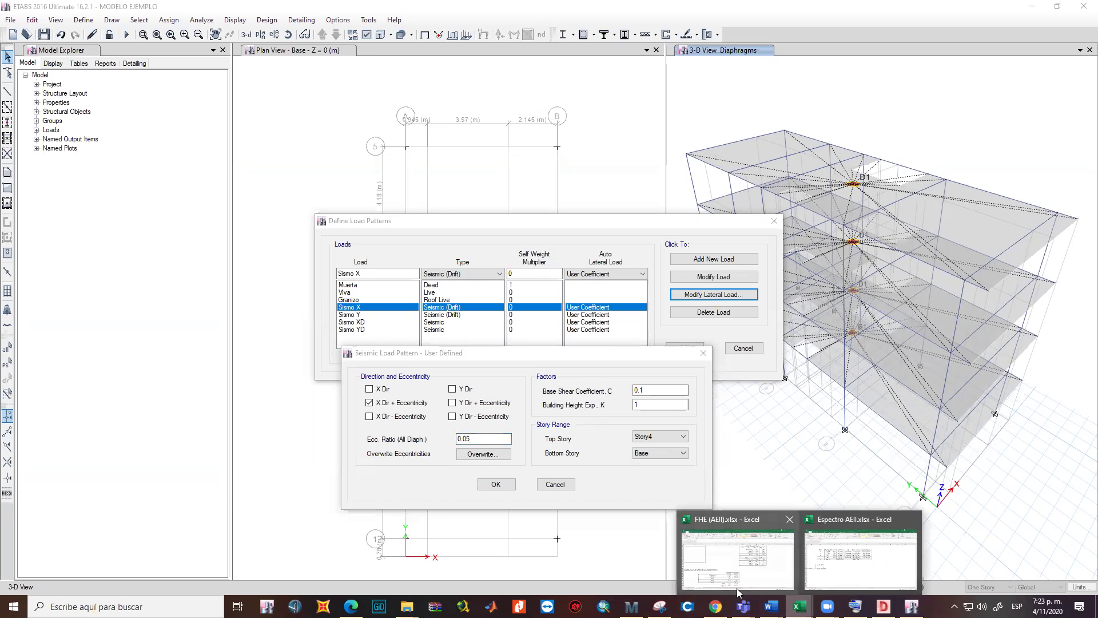
left_click(863, 566)
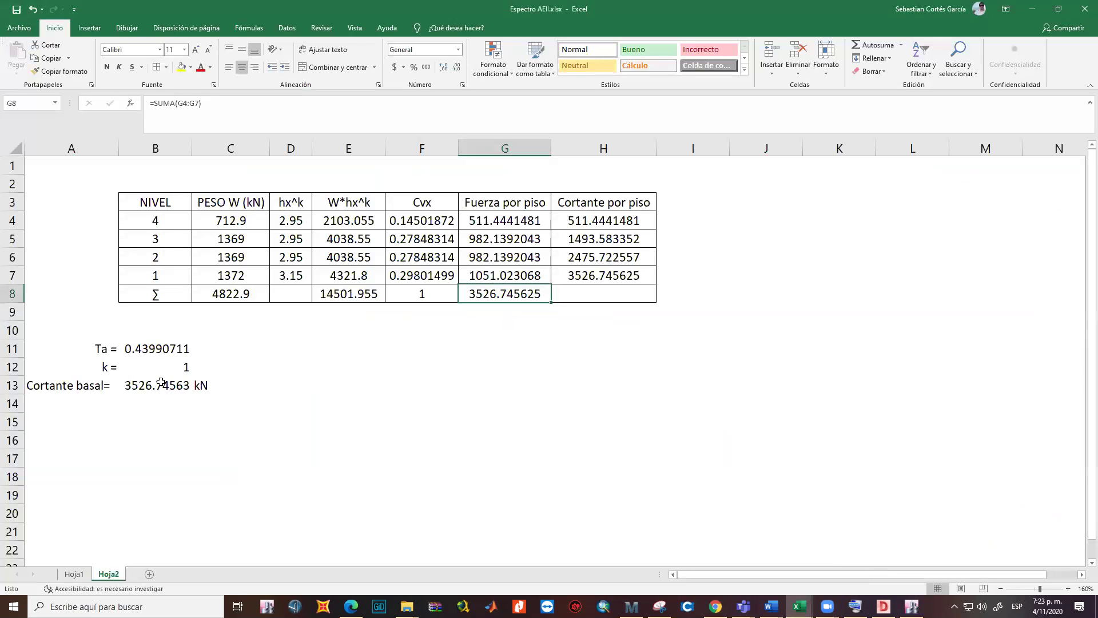
left_click(80, 574)
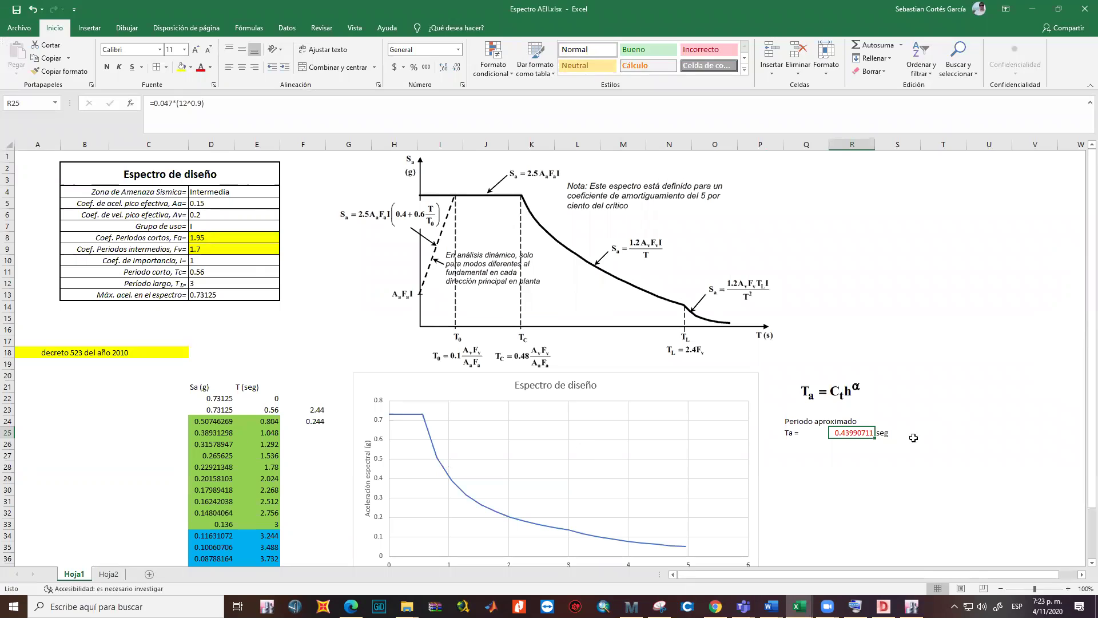
left_click(226, 411)
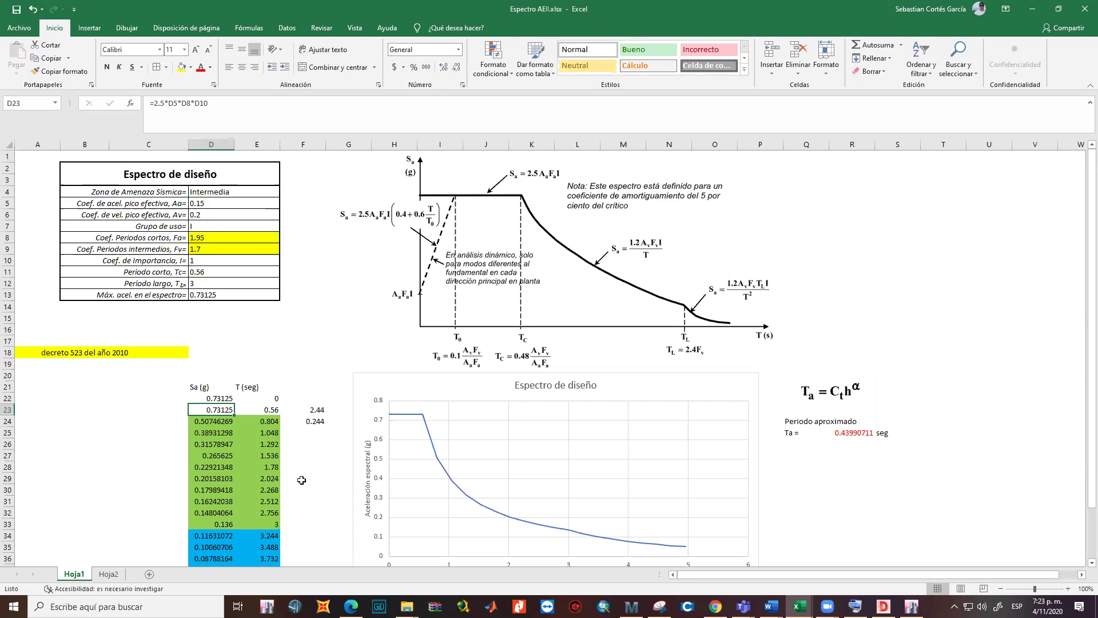
right_click(219, 408)
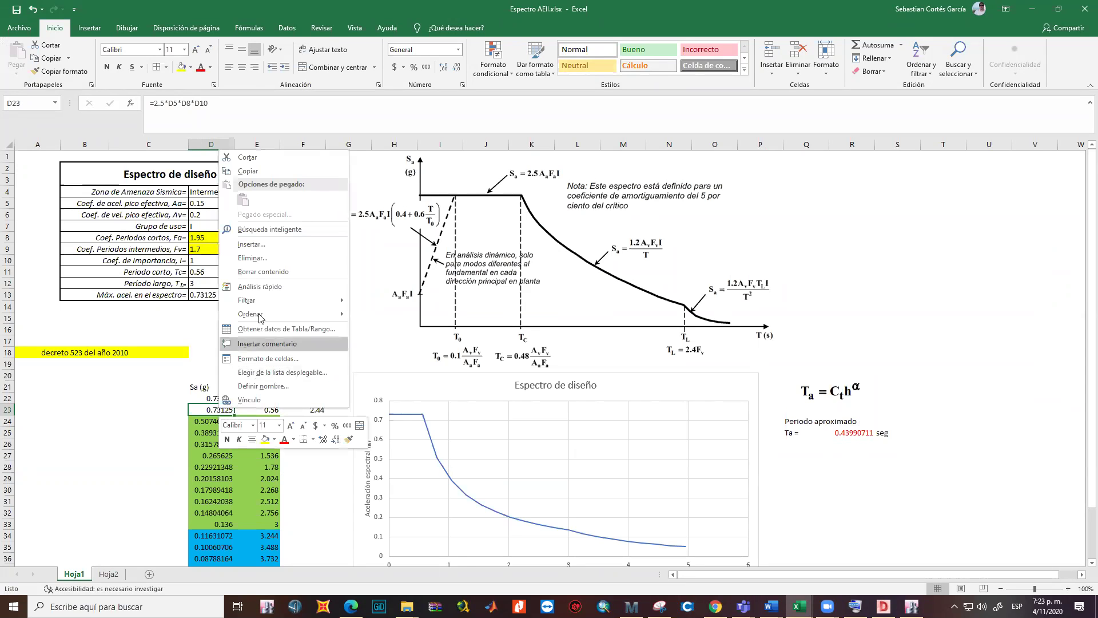
left_click(255, 172)
key("alt+Tab")
left_click_drag(670, 389, 589, 390)
type("0.73125")
Check the k value on Hoja2 of Espectro AEII.xlsx in Excel against the building height exponent K of Sismo X in ETABS
left_click(676, 404)
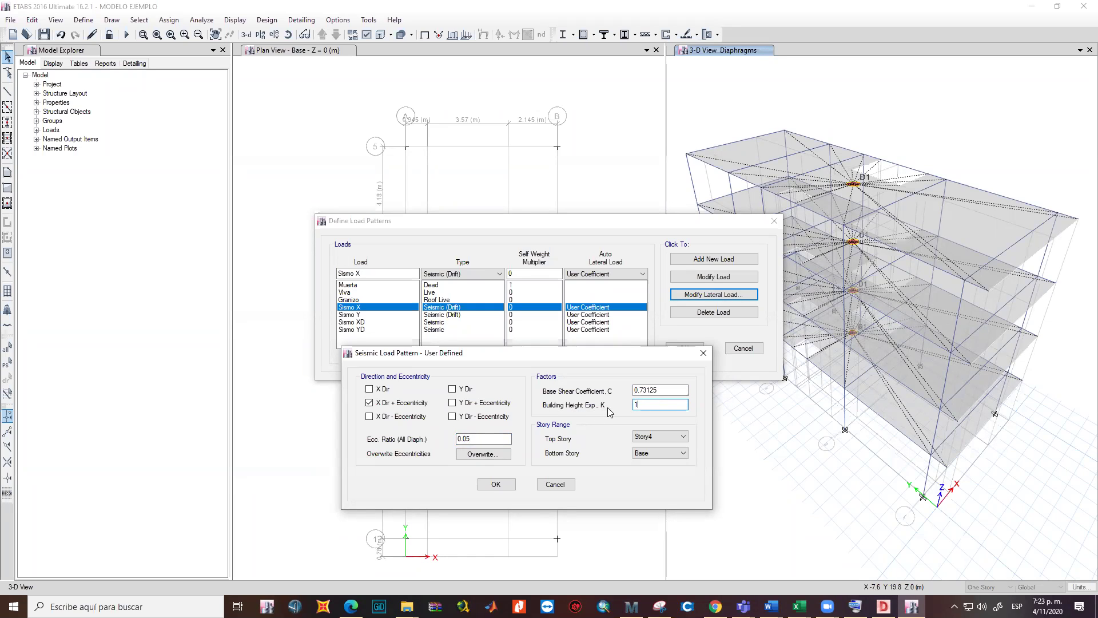
mouse_move(799, 606)
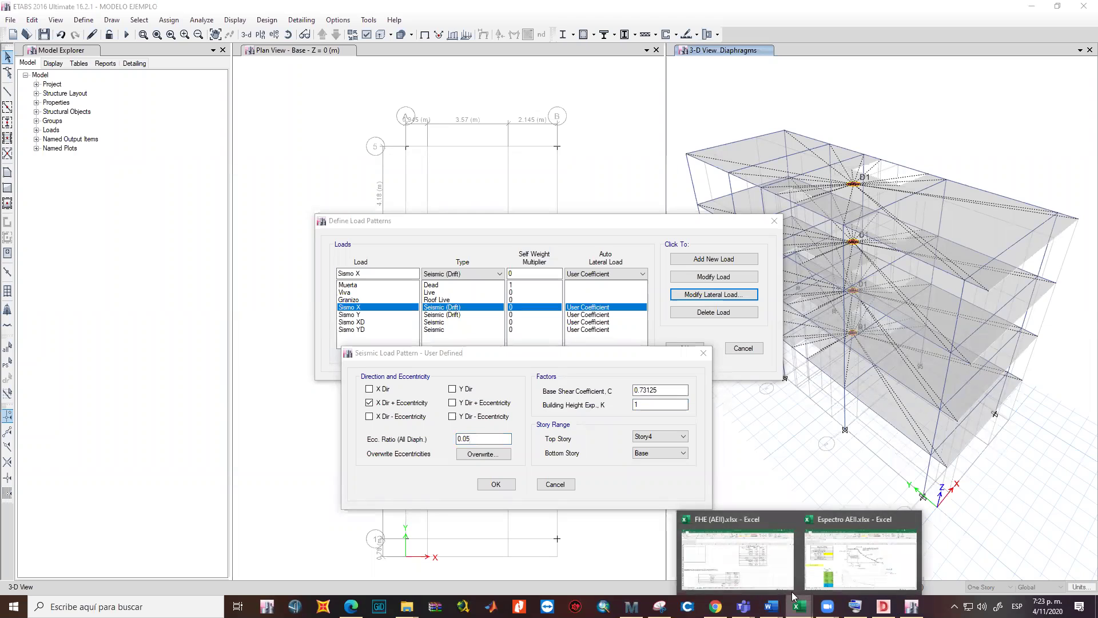
left_click(828, 553)
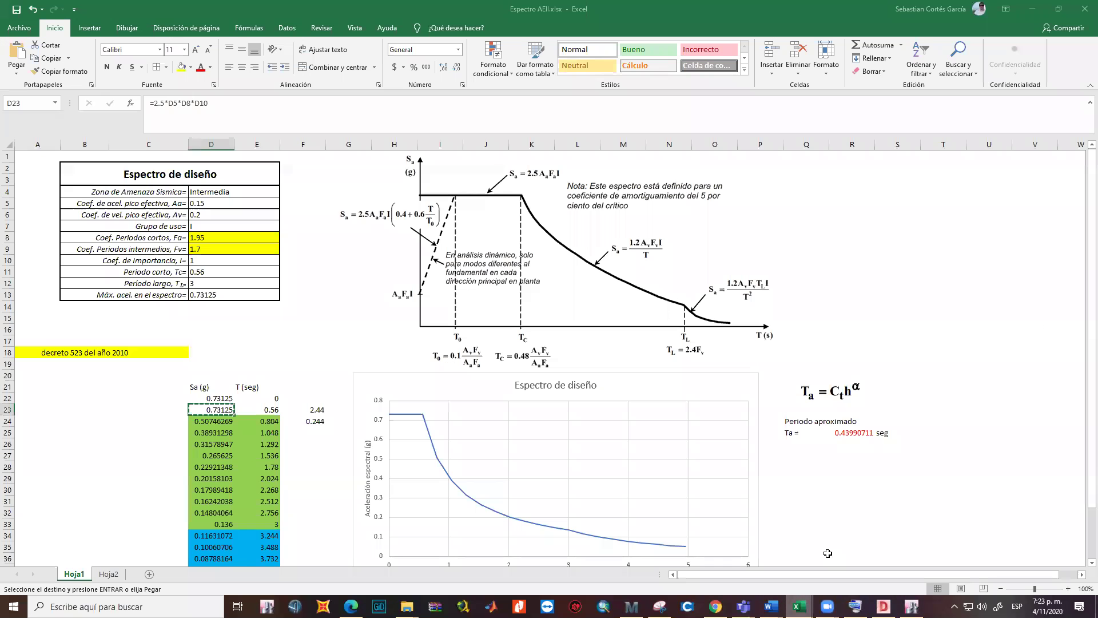
left_click(108, 574)
left_click_drag(100, 366, 138, 366)
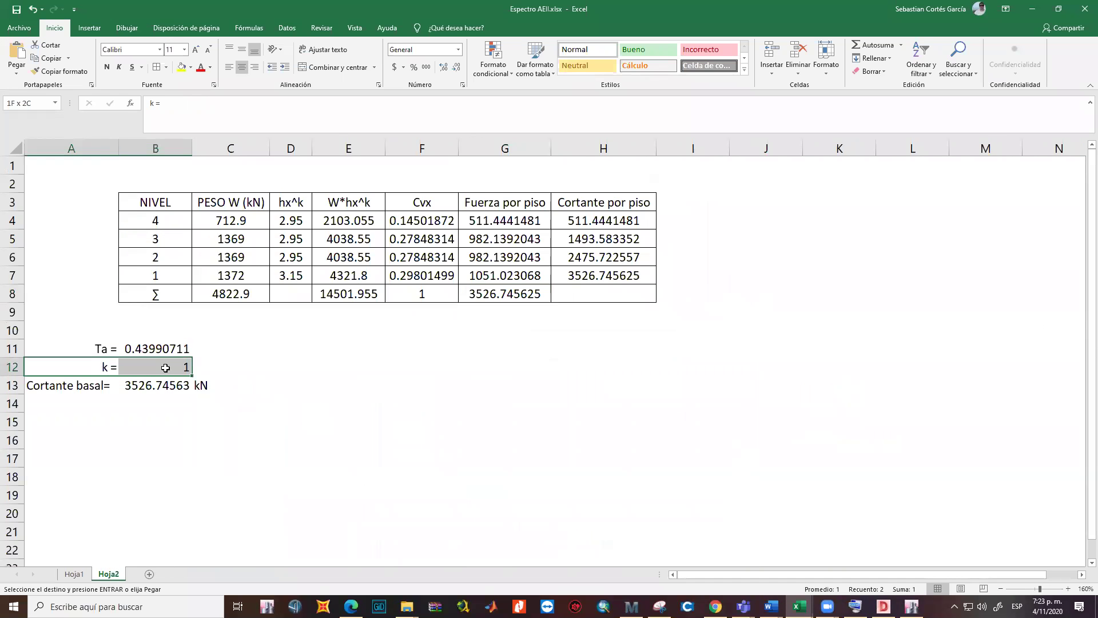
key("alt+Tab")
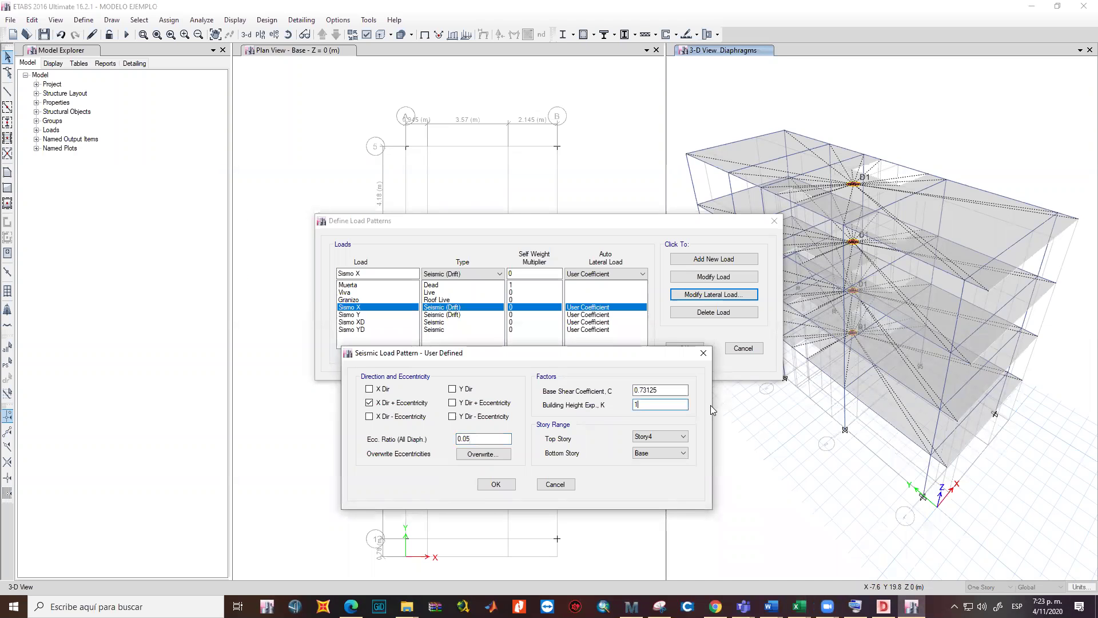
left_click(638, 404)
left_click(643, 438)
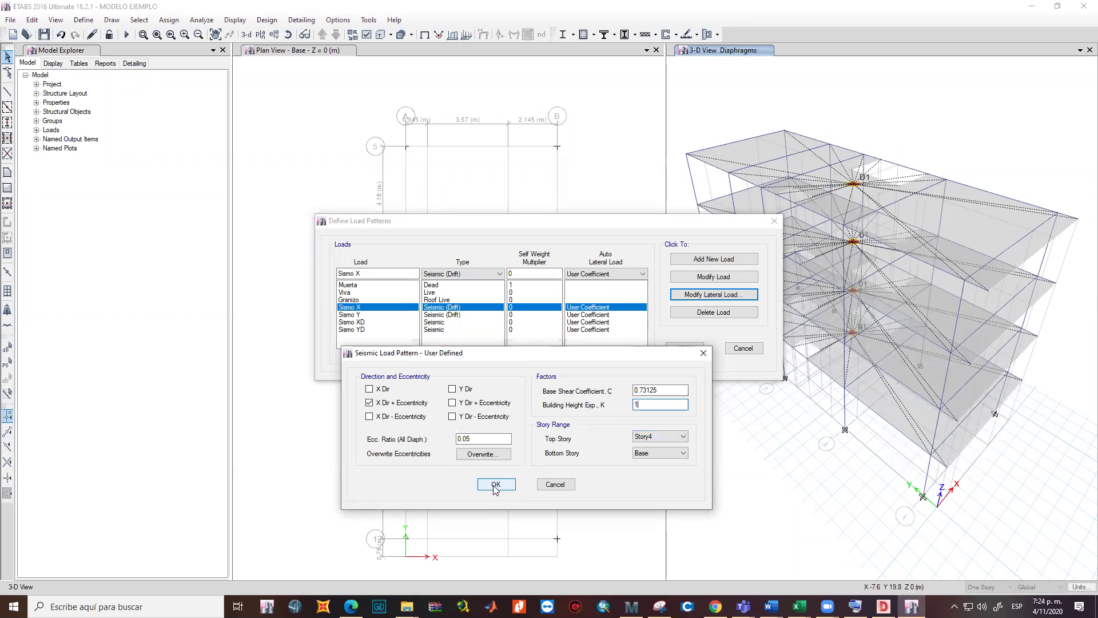
Copy the base shear coefficient of Sismo X and accept its seismic load settings
left_click(664, 388)
left_click_drag(669, 388, 522, 393)
key("ctrl+c")
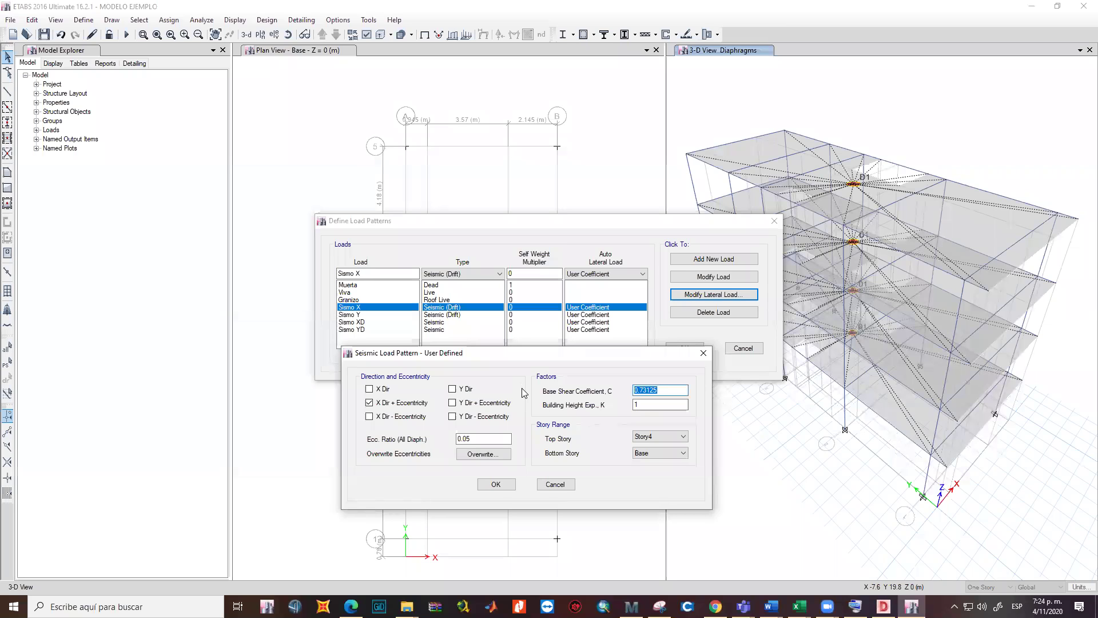
left_click(492, 486)
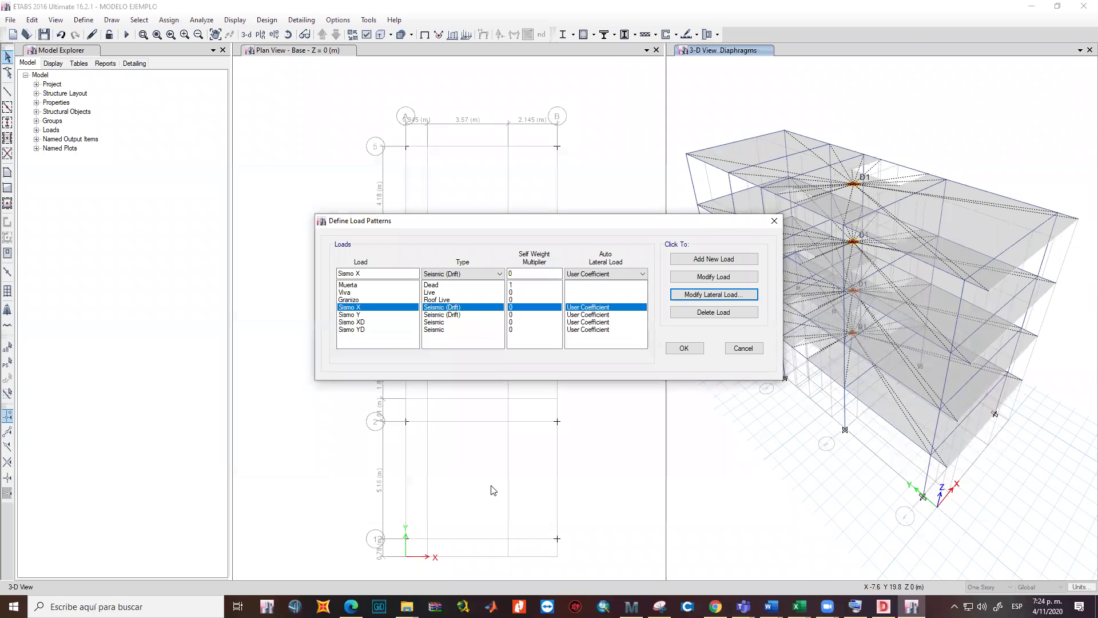
Open the lateral load settings of the Sismo Y pattern and keep only Y Dir + Eccentricity enabled
left_click(357, 316)
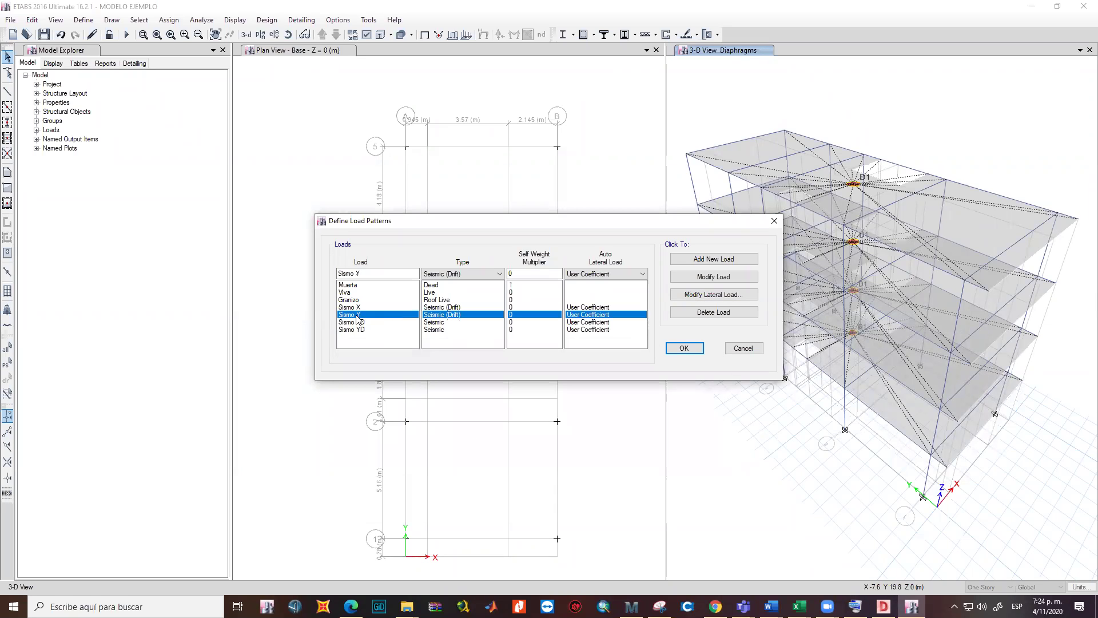
left_click(742, 296)
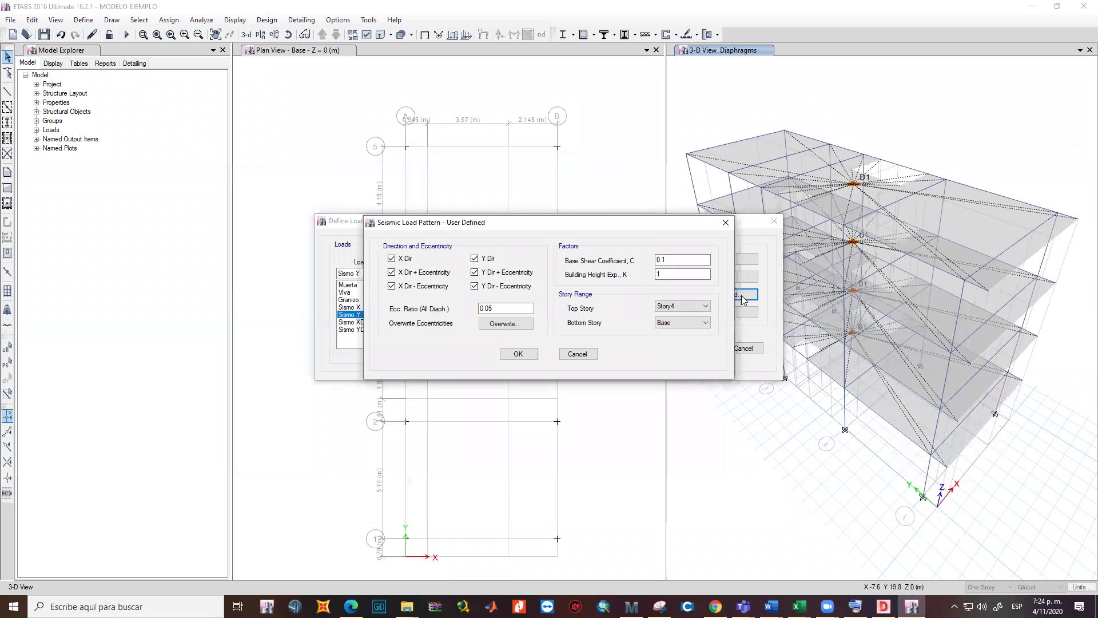
left_click(406, 261)
left_click(408, 274)
left_click(410, 287)
left_click(475, 286)
left_click(477, 260)
left_click(507, 308)
Set the base shear coefficient C of Sismo Y to 0.73125 and accept its seismic load settings
double_click(661, 259)
key("ctrl+v")
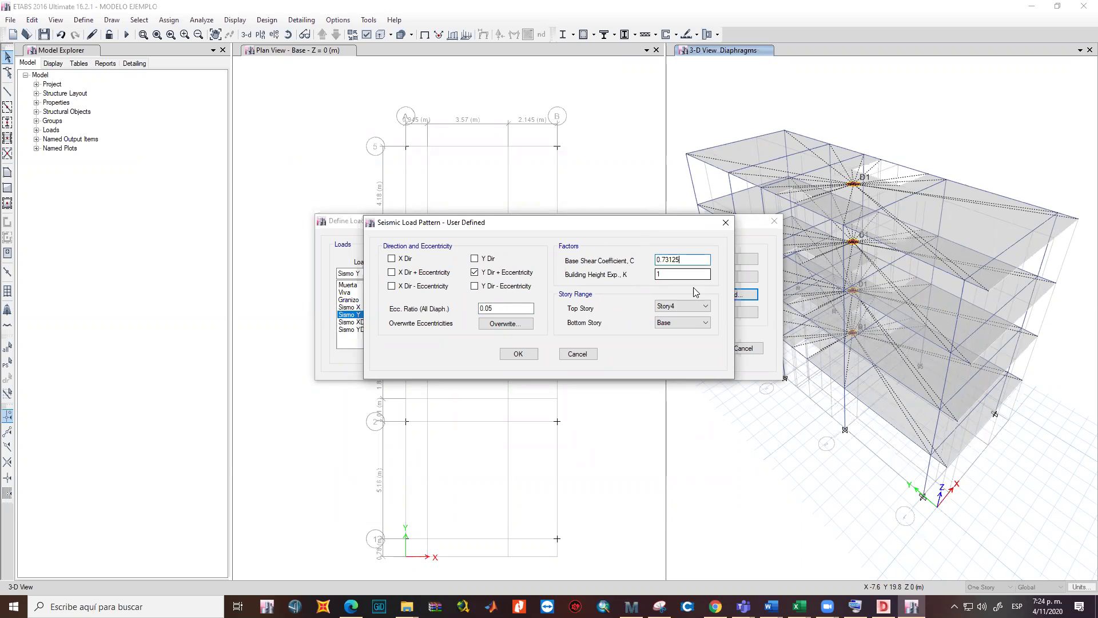
left_click(669, 275)
left_click(521, 358)
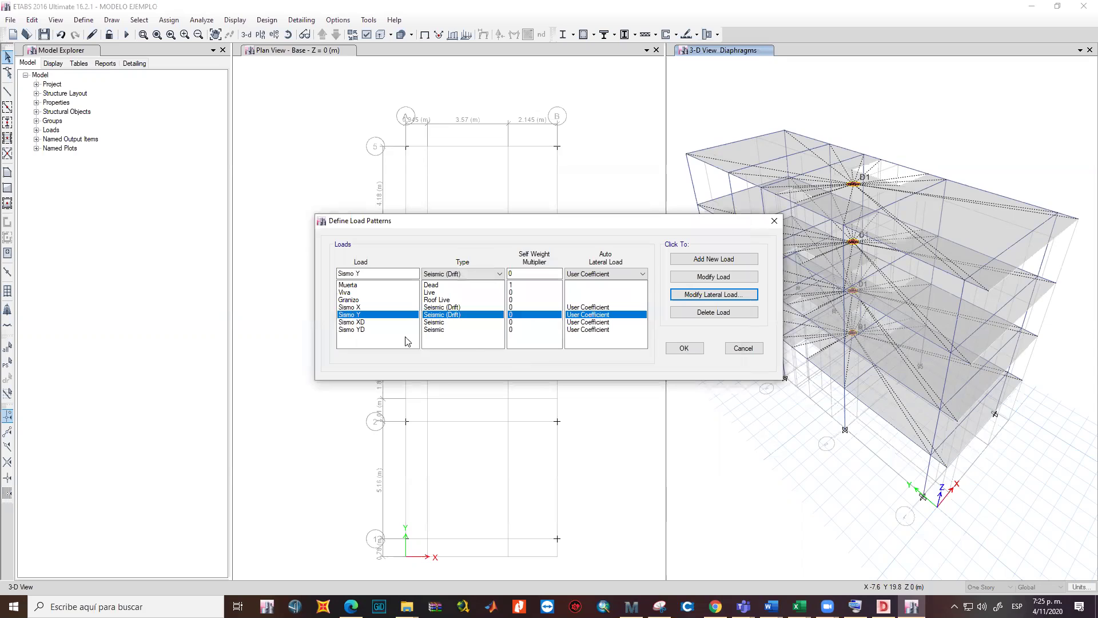
Open the lateral load settings of the Sismo XD pattern and keep only X Dir + Eccentricity enabled
left_click(366, 324)
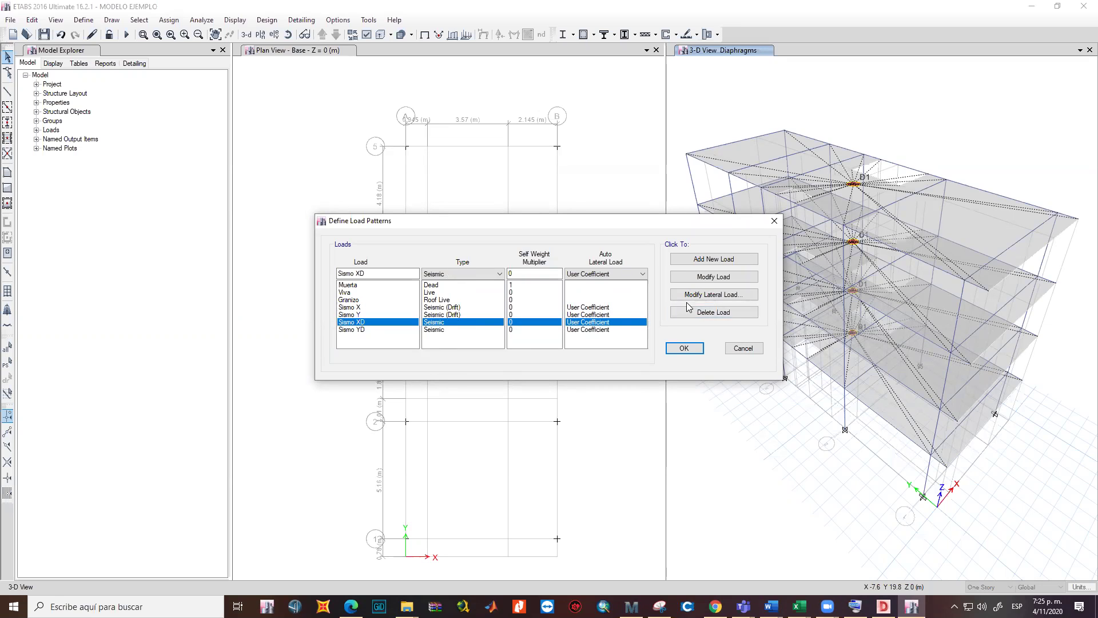
left_click(710, 300)
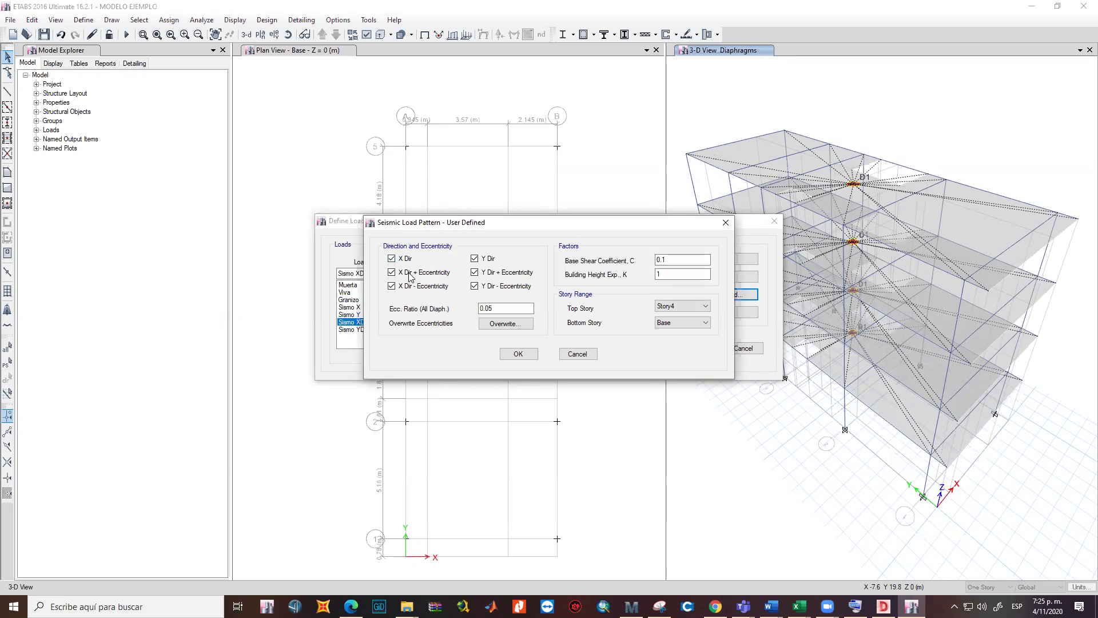
left_click(392, 286)
left_click(392, 258)
left_click(474, 259)
left_click(475, 272)
left_click(475, 286)
left_click_drag(495, 232, 432, 363)
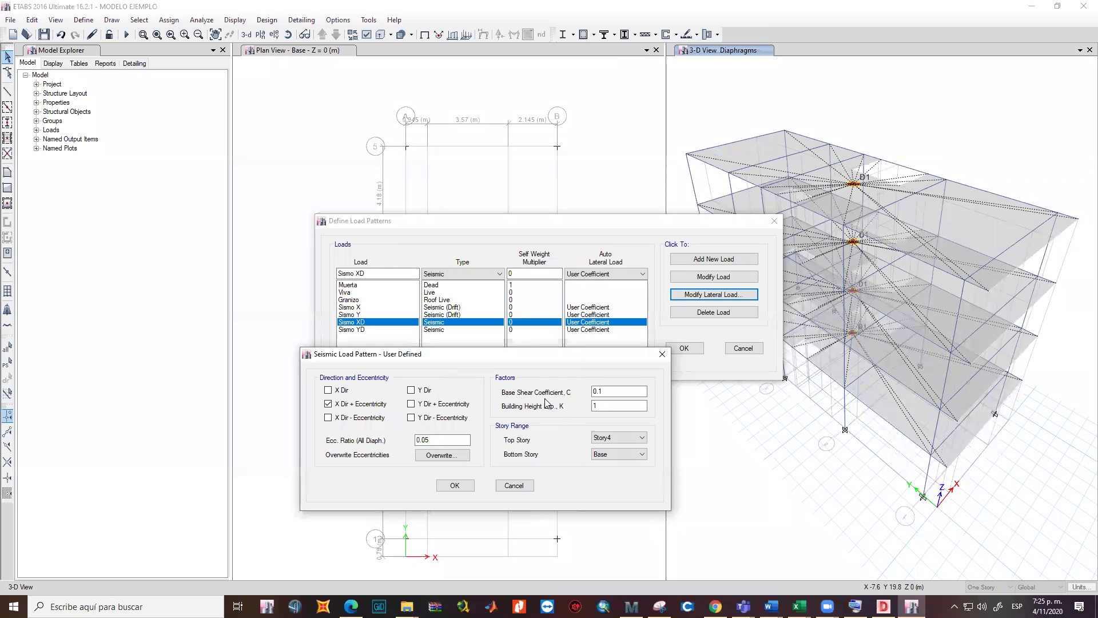
Switch to the NSR-10 Título B PDF in the browser and read clause B.2.4.2.1 on reduced seismic design forces
key("shift+Tab")
left_click(800, 607)
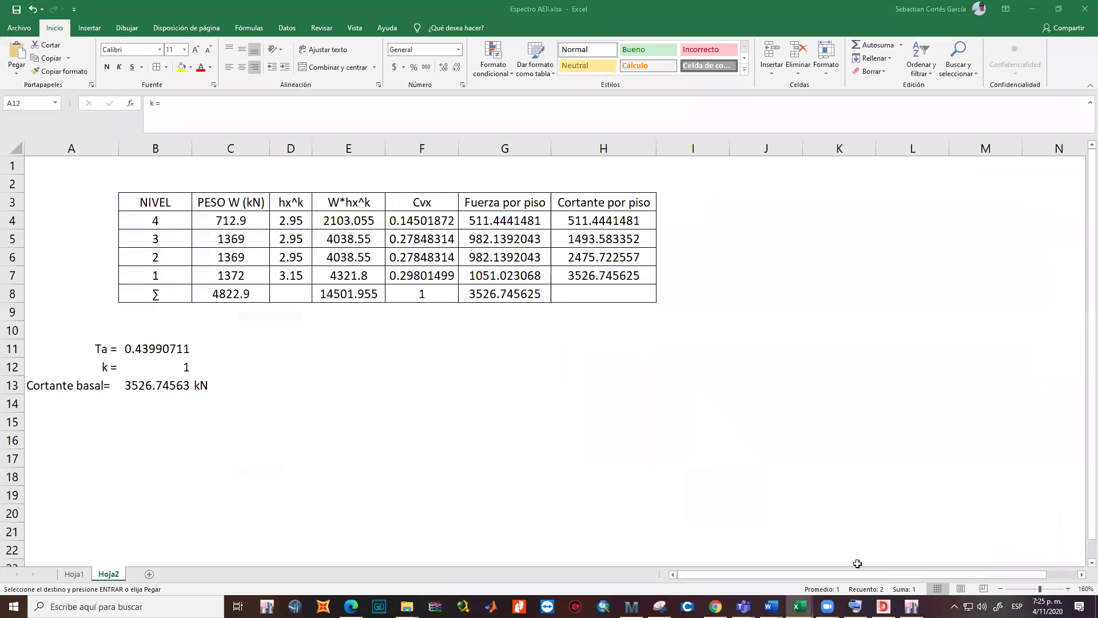
left_click(883, 581)
left_click(351, 607)
left_click_drag(473, 534, 550, 535)
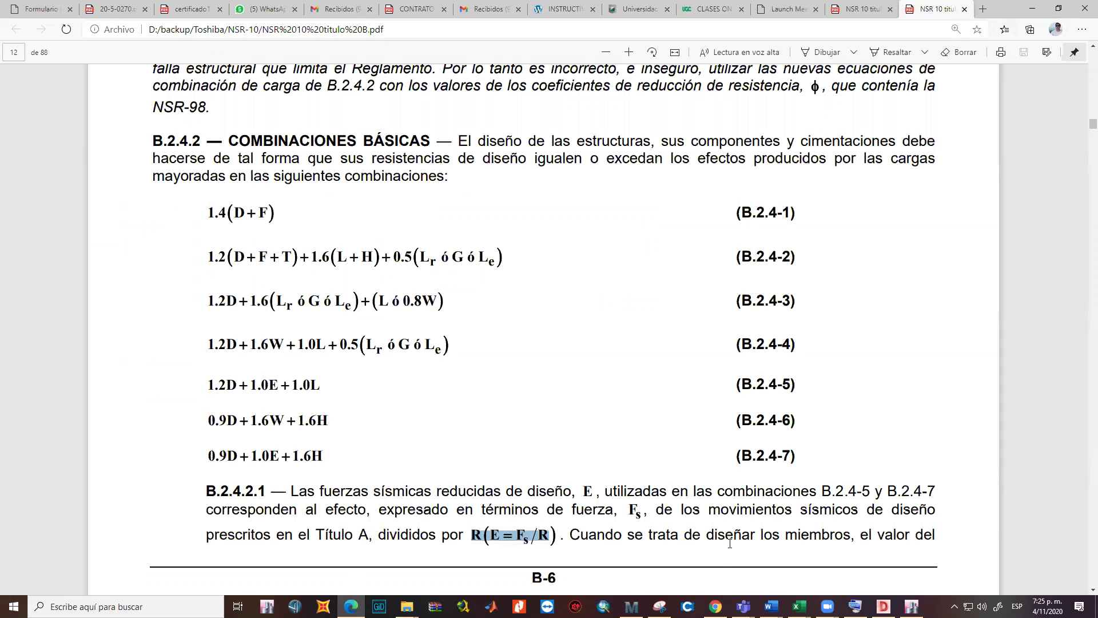
left_click_drag(296, 491, 291, 491)
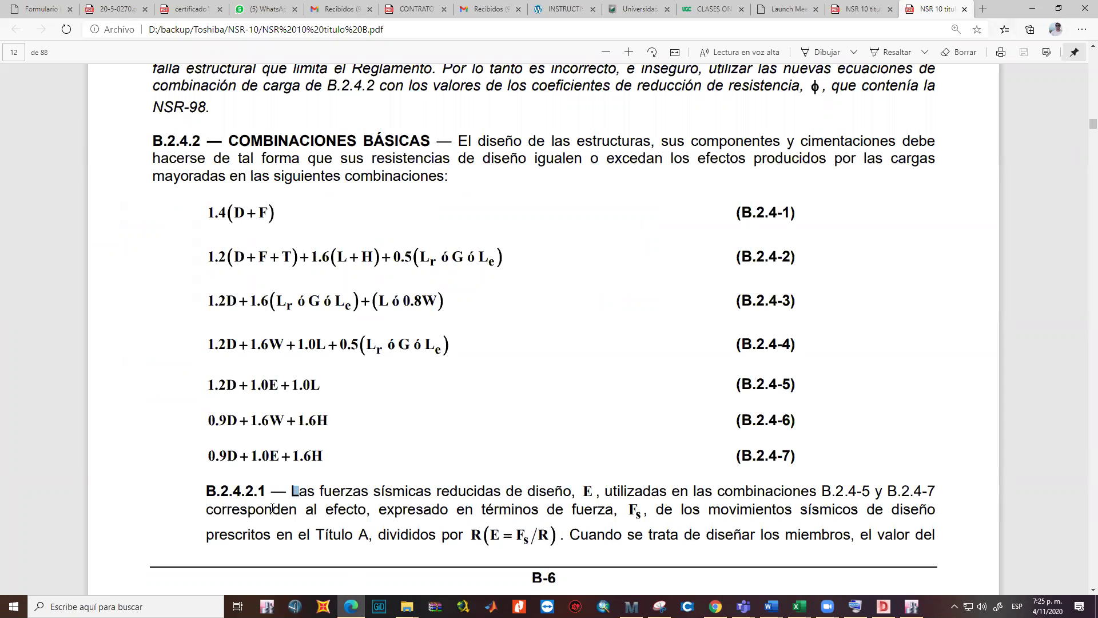
left_click_drag(201, 490, 943, 542)
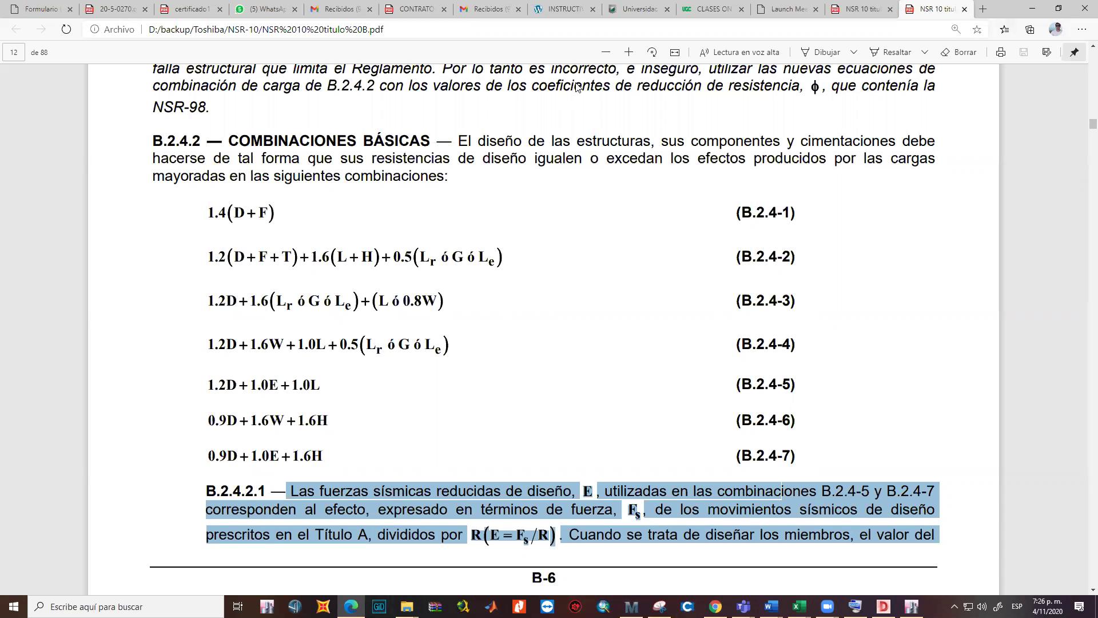
Find Tabla A.3-3 for moment-resisting frames in the NSR-10 Título A PDF and examine the R0 values of the DMO systems
left_click(857, 7)
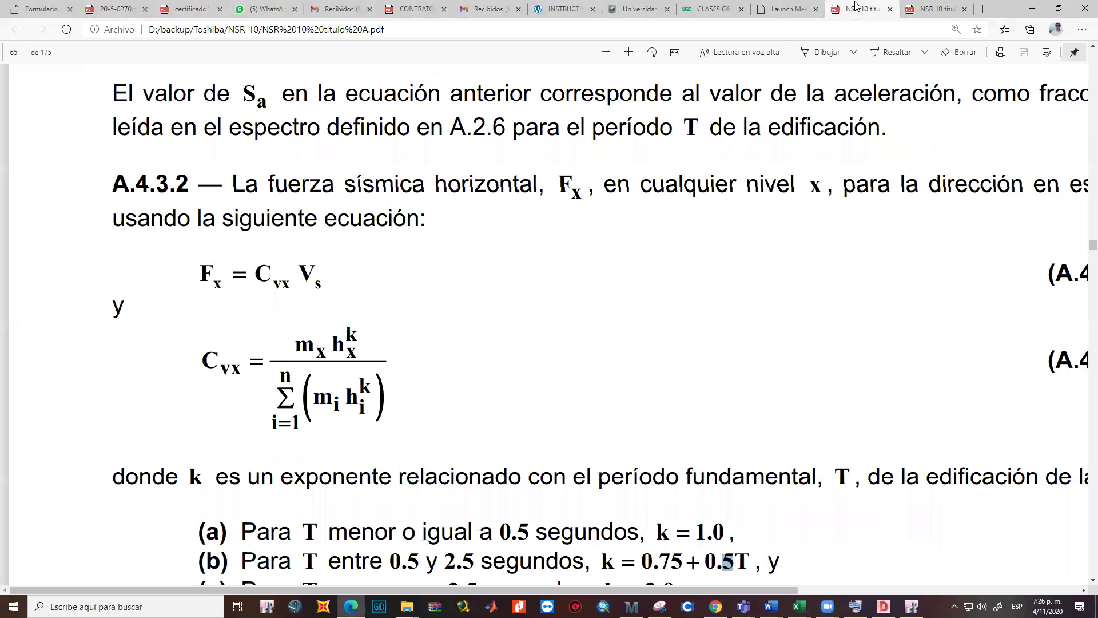
scroll(333, 324, "down", 4, "ctrl")
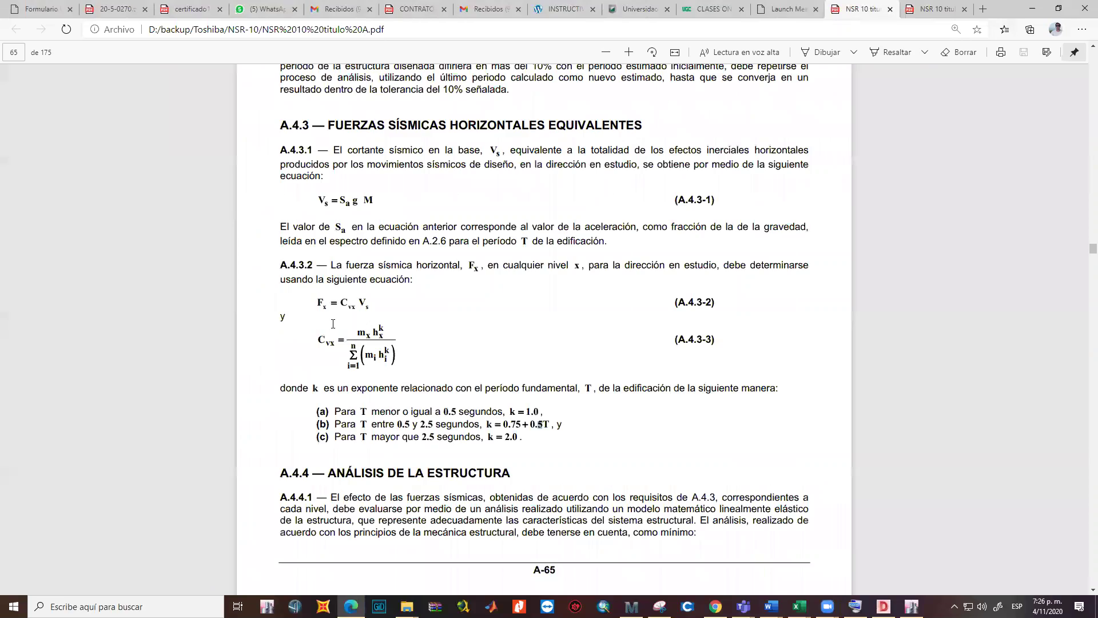
scroll(333, 323, "up", 20)
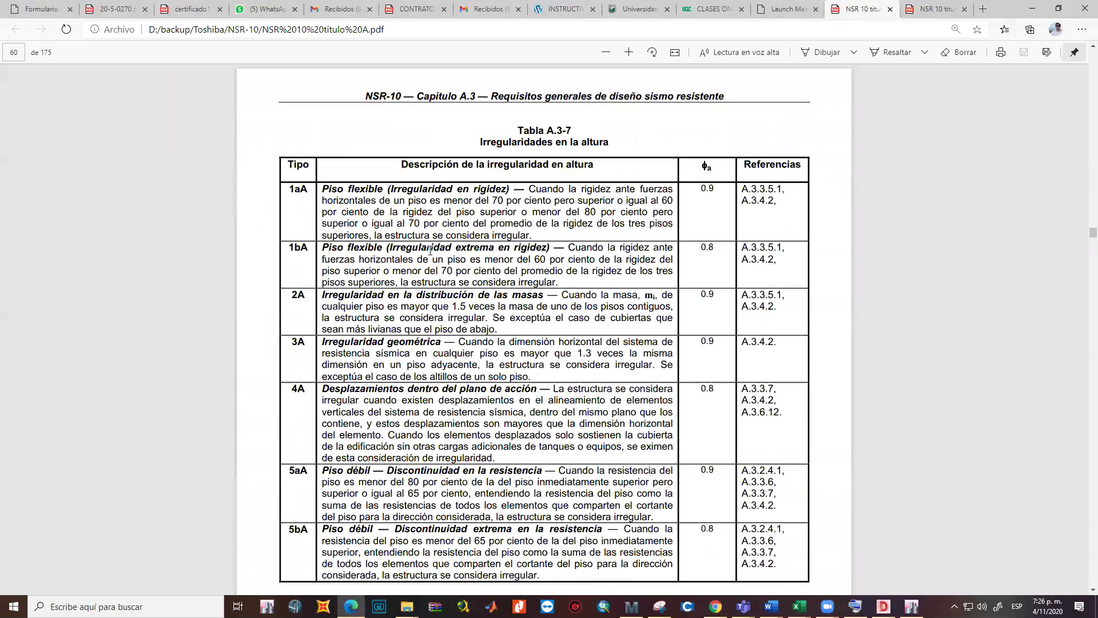
scroll(430, 255, "up", 12)
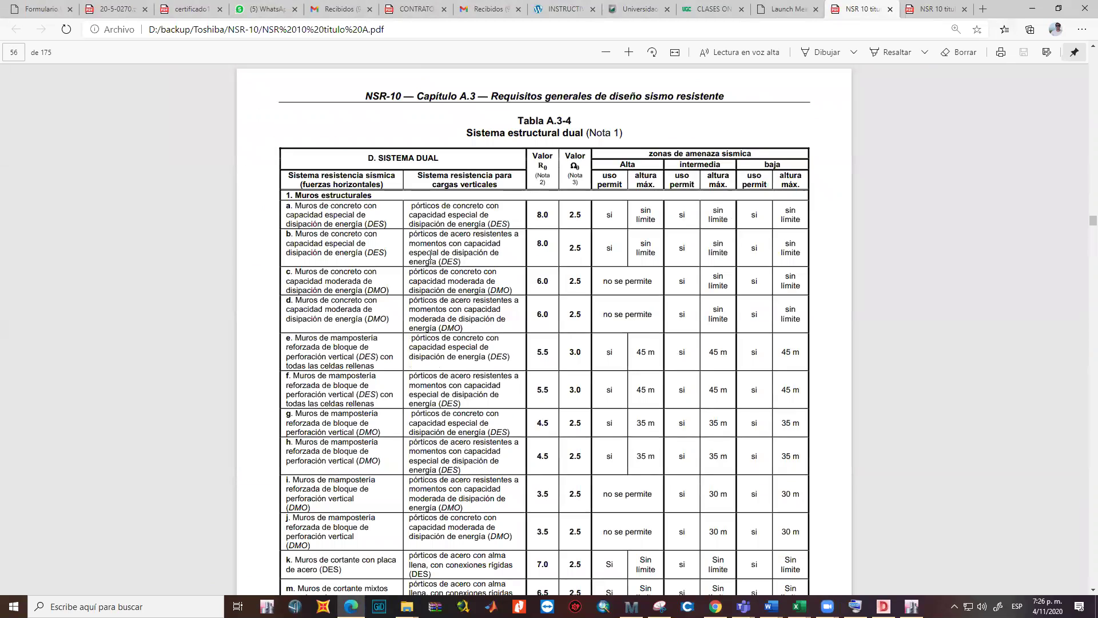
scroll(582, 153, "up", 6)
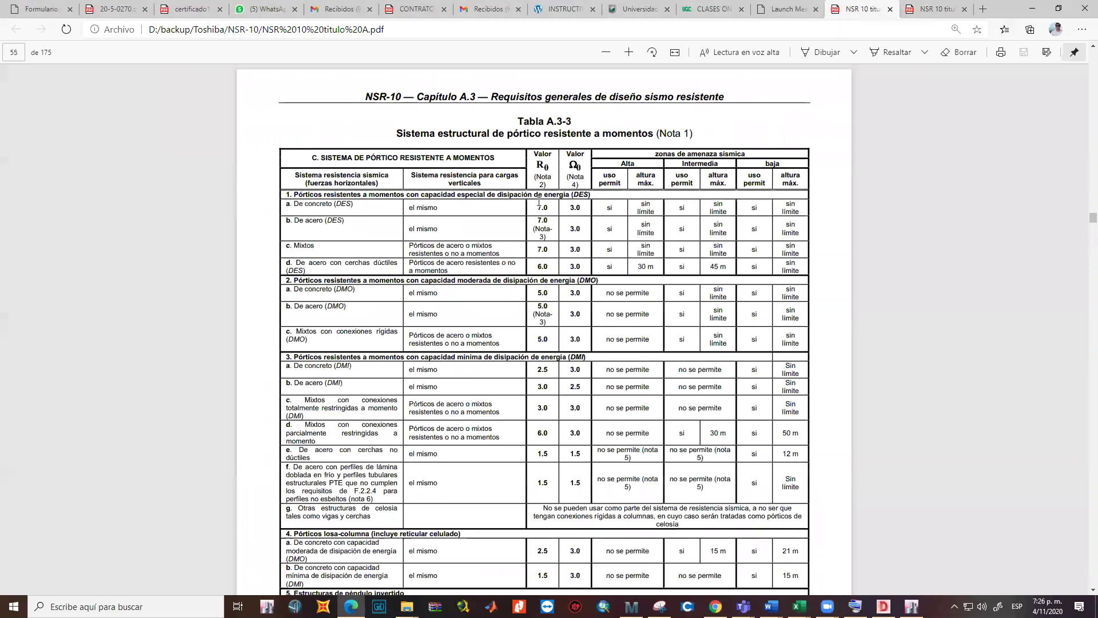
scroll(586, 180, "up", 2)
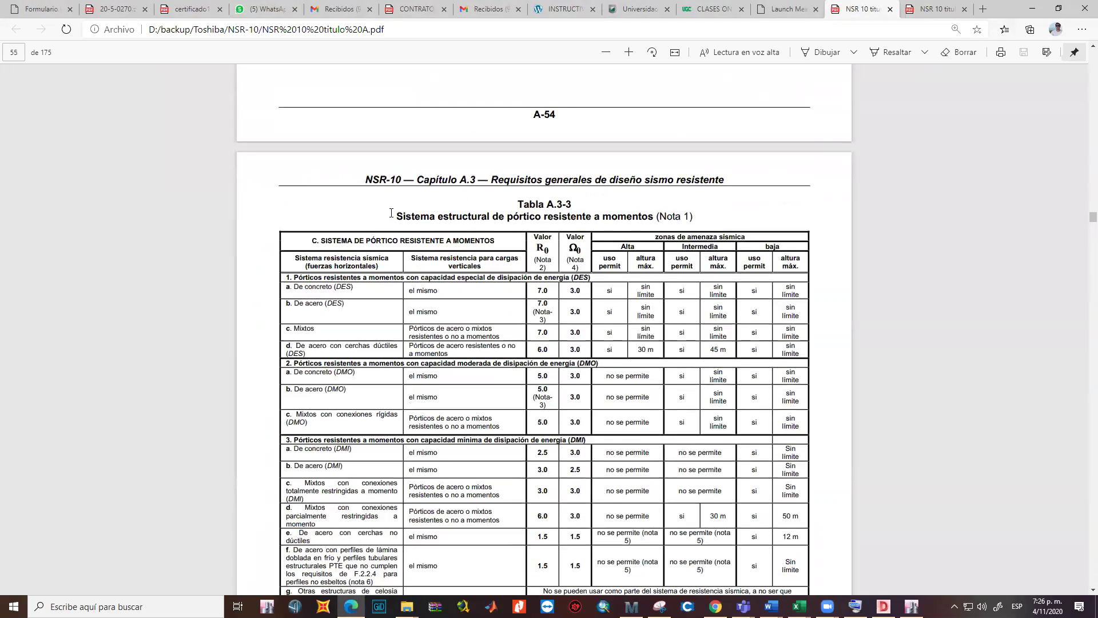
left_click_drag(446, 214, 653, 216)
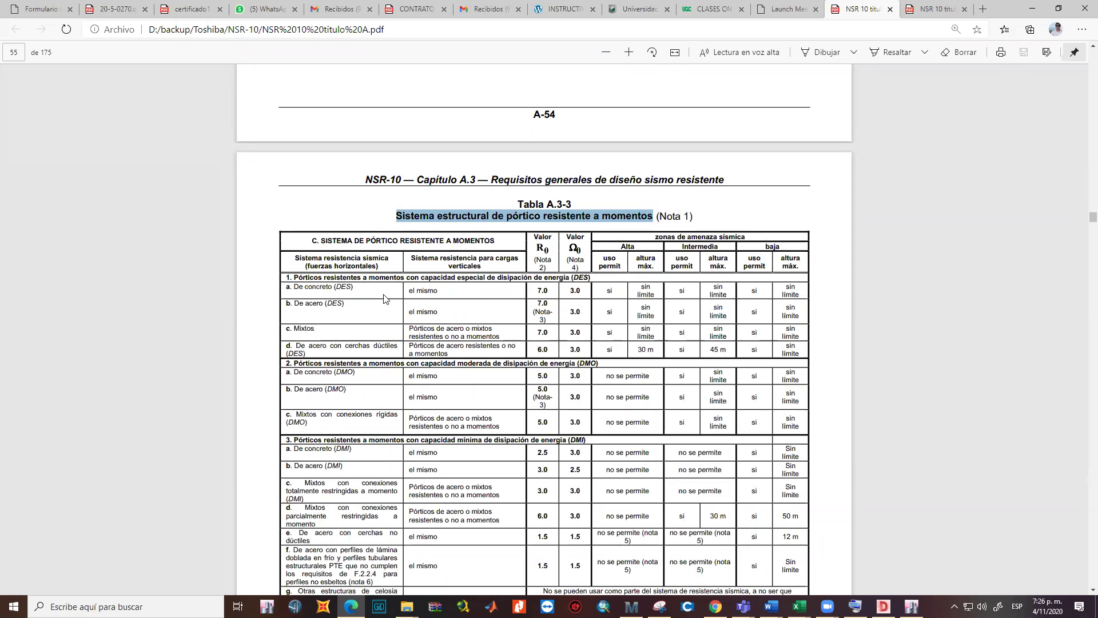
scroll(309, 384, "down", 4)
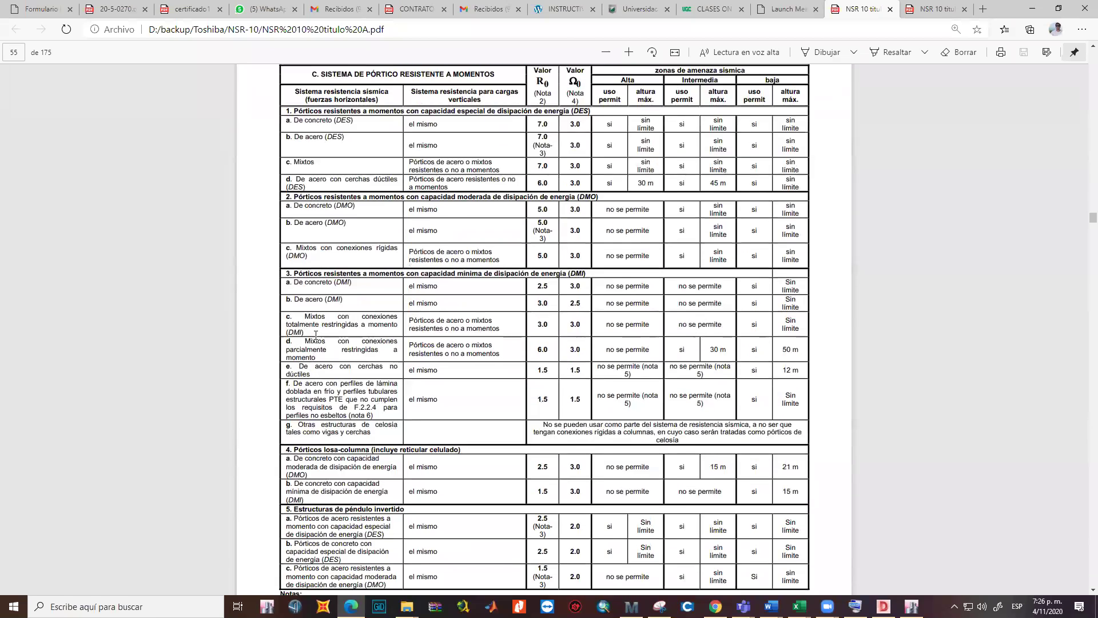
scroll(321, 238, "up", 4, "ctrl")
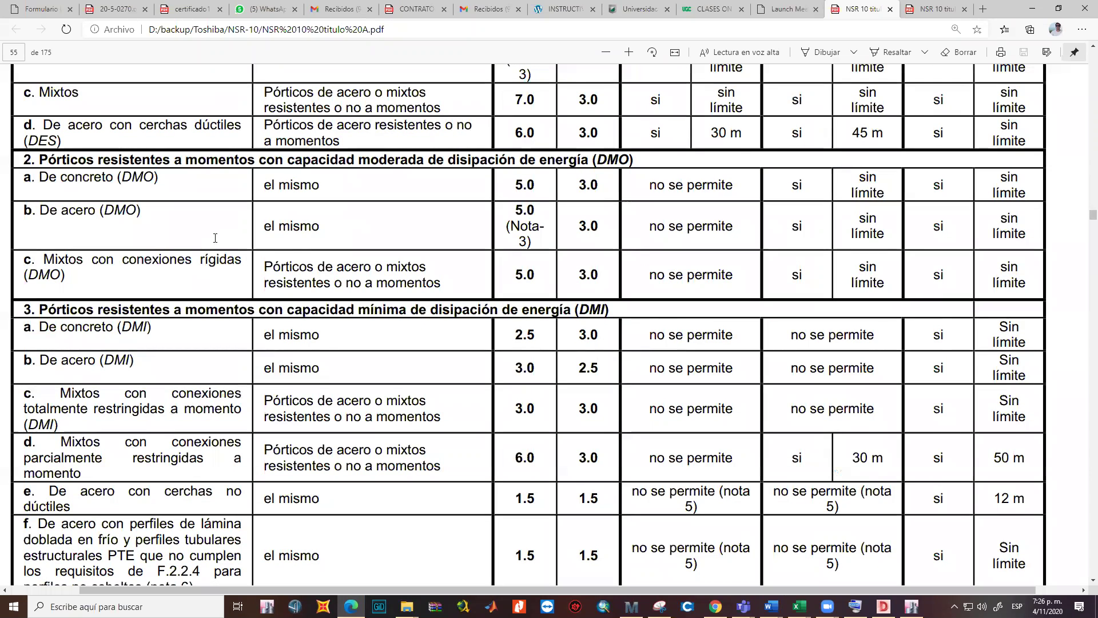
Examine in Tabla A.3-3 whether minimum-capacity (DMI) frames are permitted in the intermediate seismic hazard zone
scroll(215, 238, "up", 5)
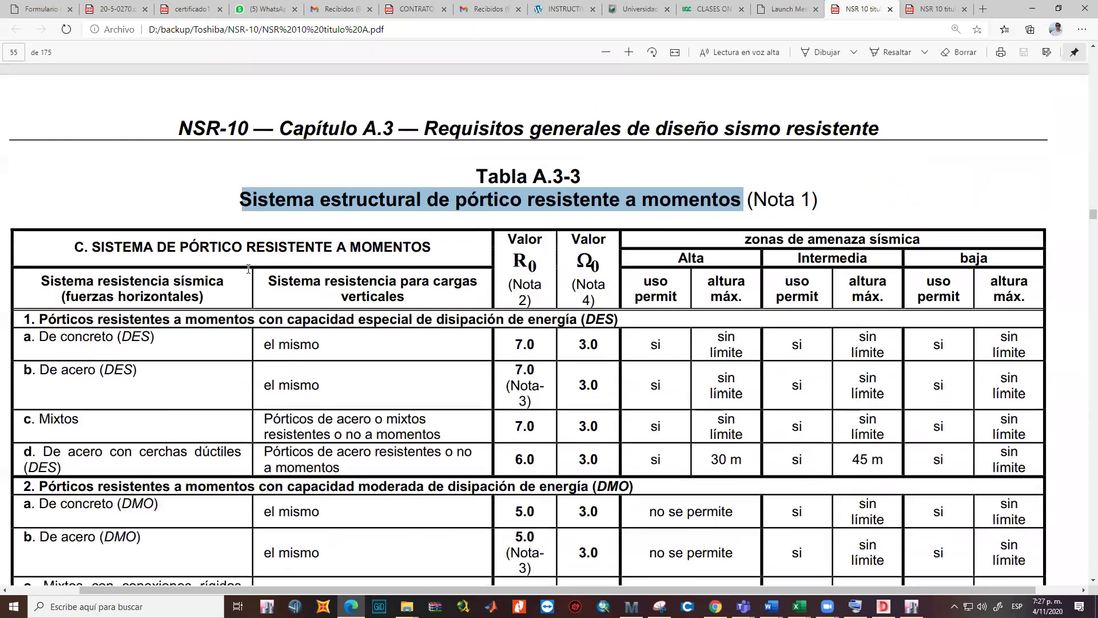
scroll(251, 268, "down", 1)
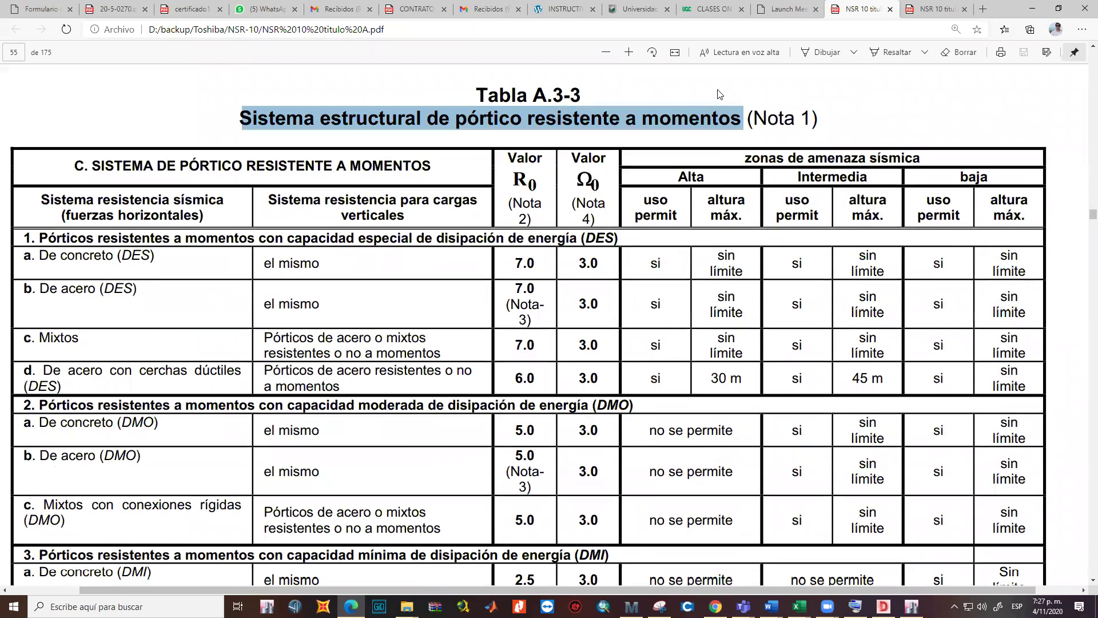
left_click_drag(798, 178, 879, 178)
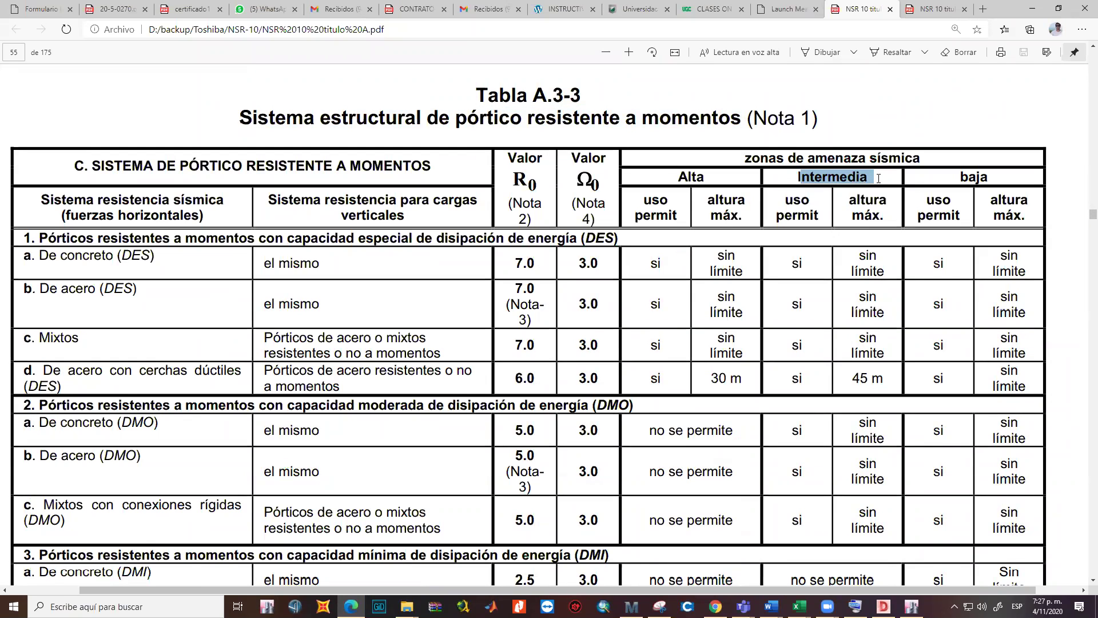
scroll(853, 349, "down", 5)
left_click_drag(117, 328, 154, 327)
left_click_drag(298, 309, 612, 314)
left_click_drag(791, 334, 877, 368)
scroll(841, 360, "up", 5)
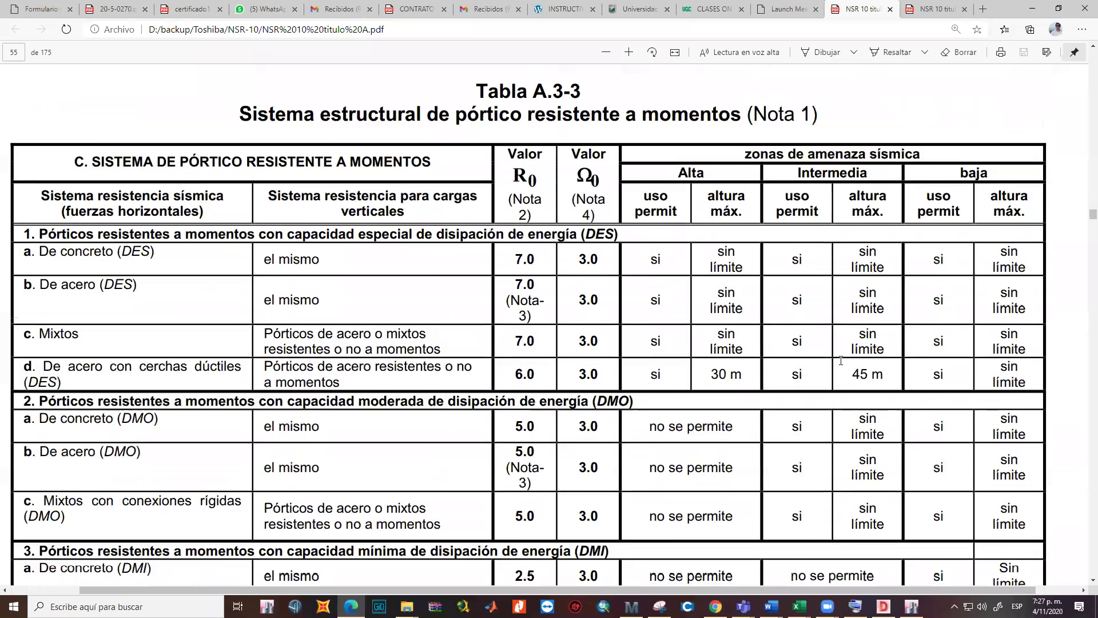
Compare the DES and DMO rows of Tabla A.3-3 for the high and intermediate hazard zones and locate R0 for concrete DMO frames
left_click_drag(143, 405, 674, 415)
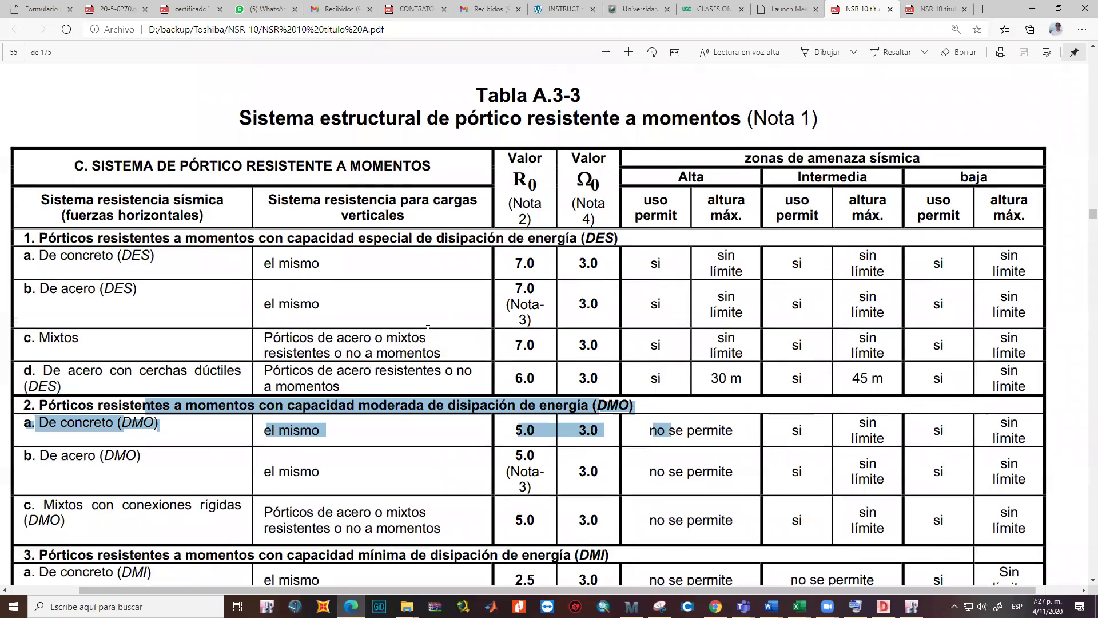
left_click_drag(39, 237, 647, 240)
left_click_drag(572, 241, 623, 242)
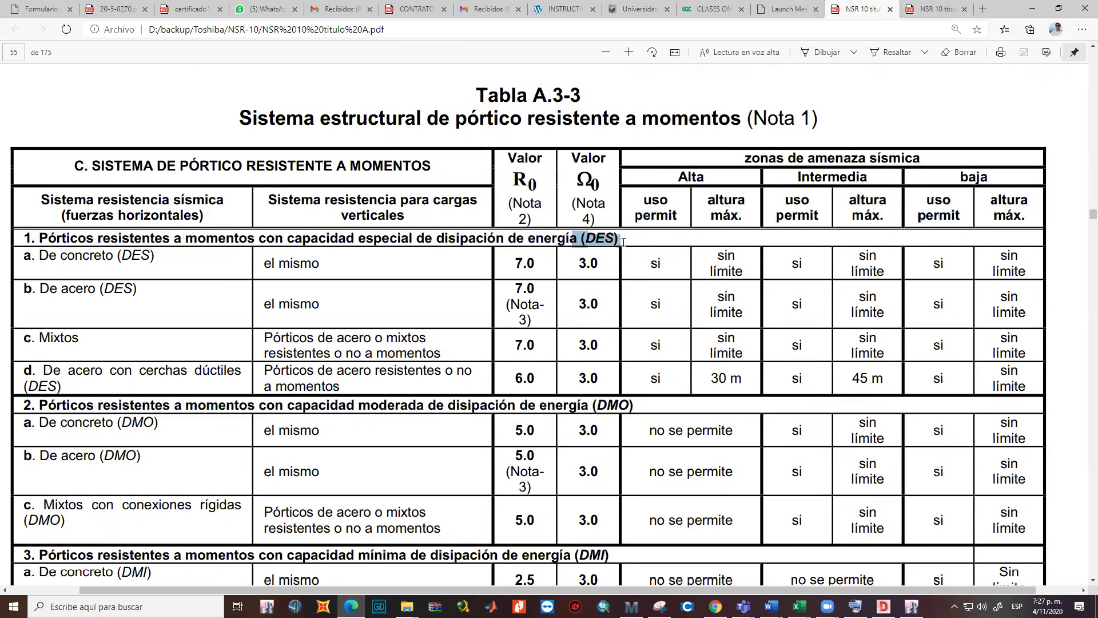
left_click(672, 327)
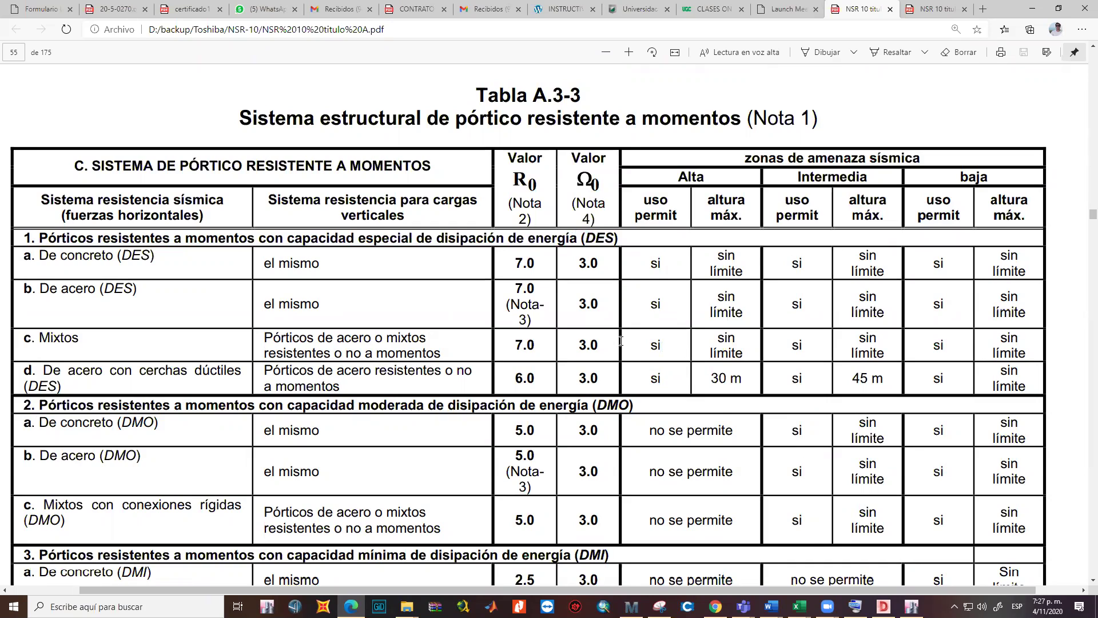
left_click_drag(785, 184, 868, 181)
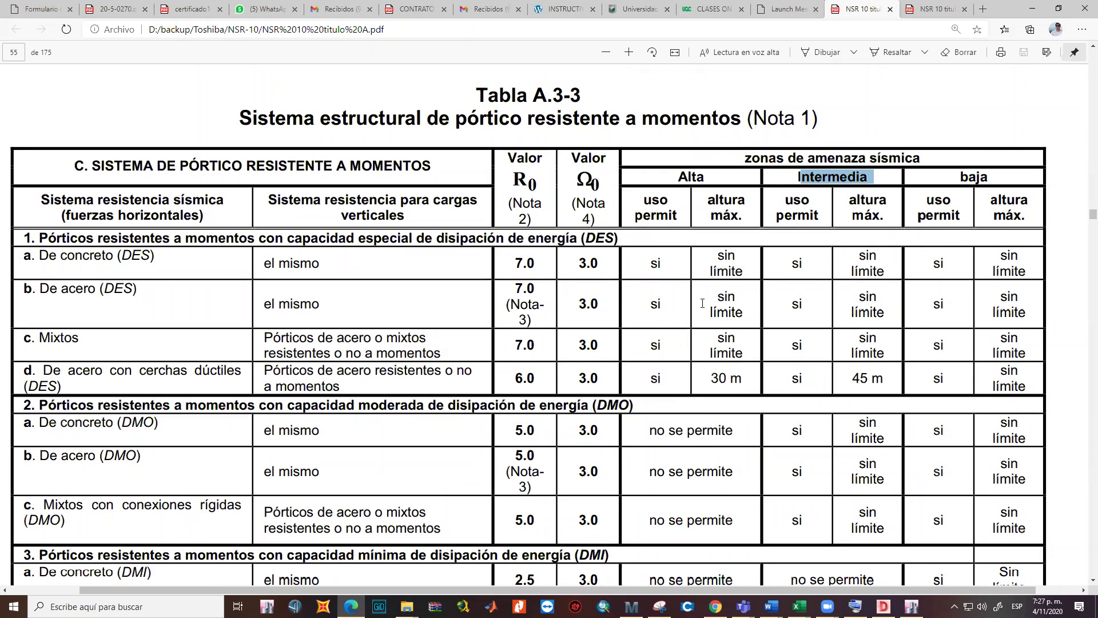
left_click_drag(341, 239, 583, 239)
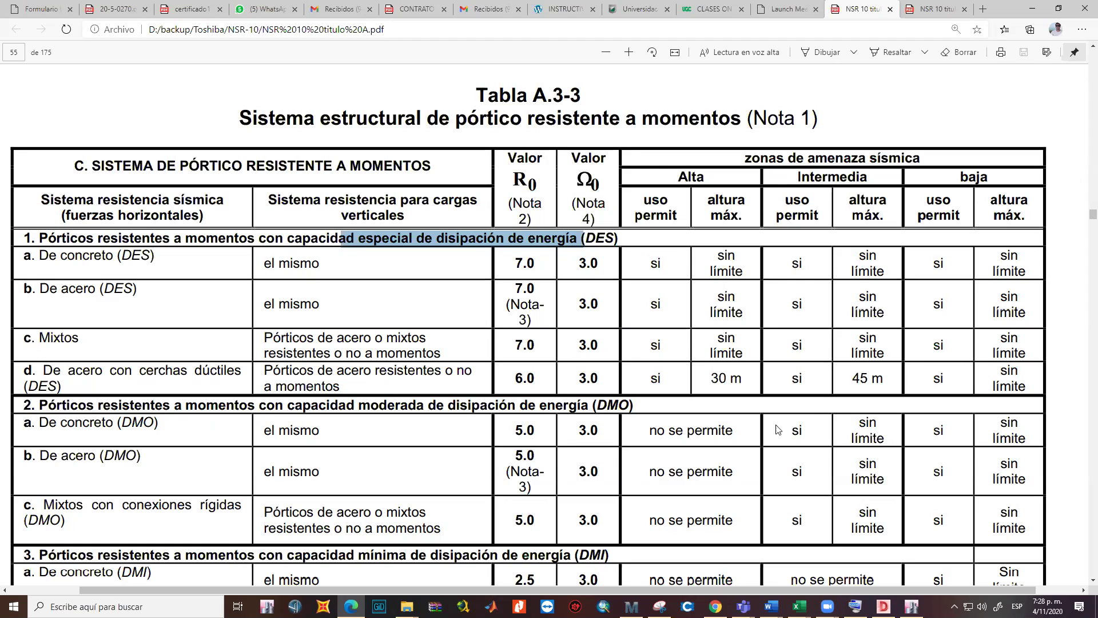
left_click_drag(795, 431, 886, 531)
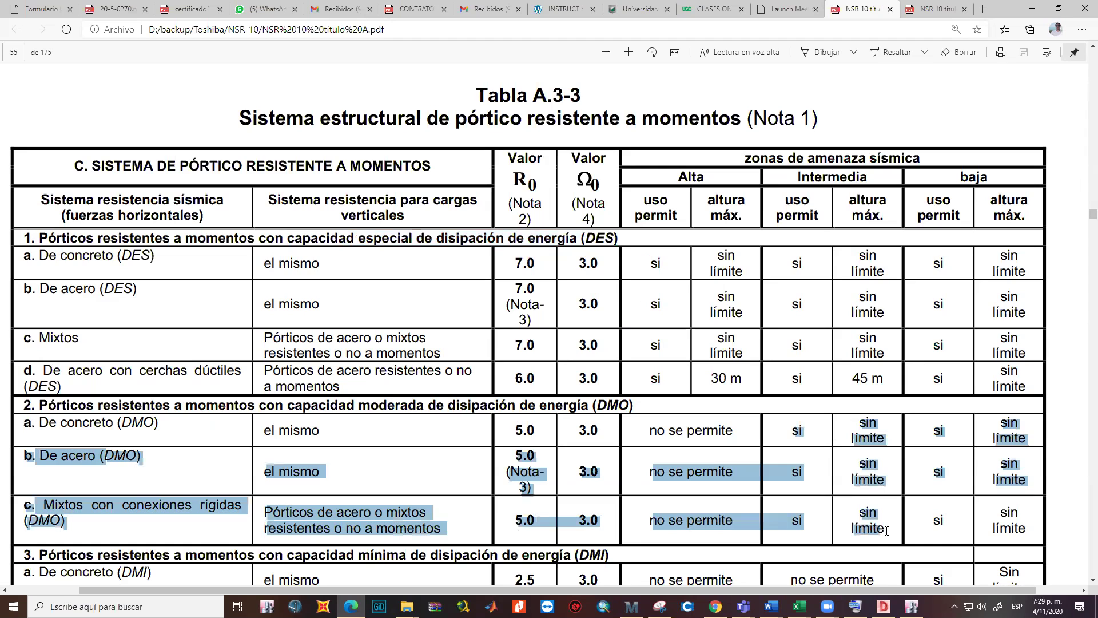
left_click(820, 490)
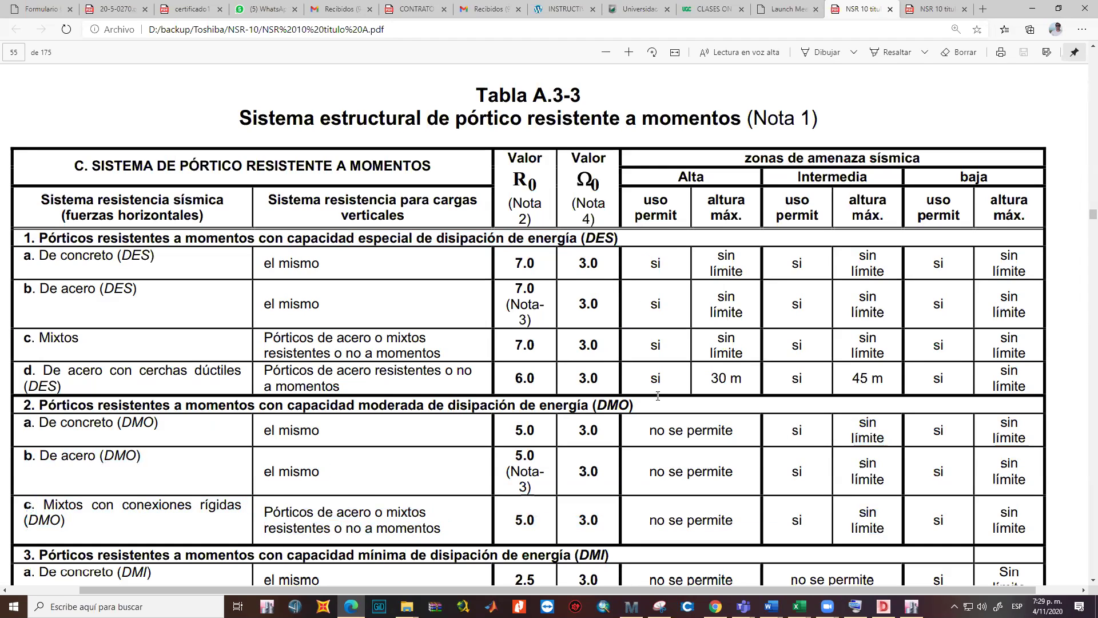
left_click_drag(799, 177, 874, 179)
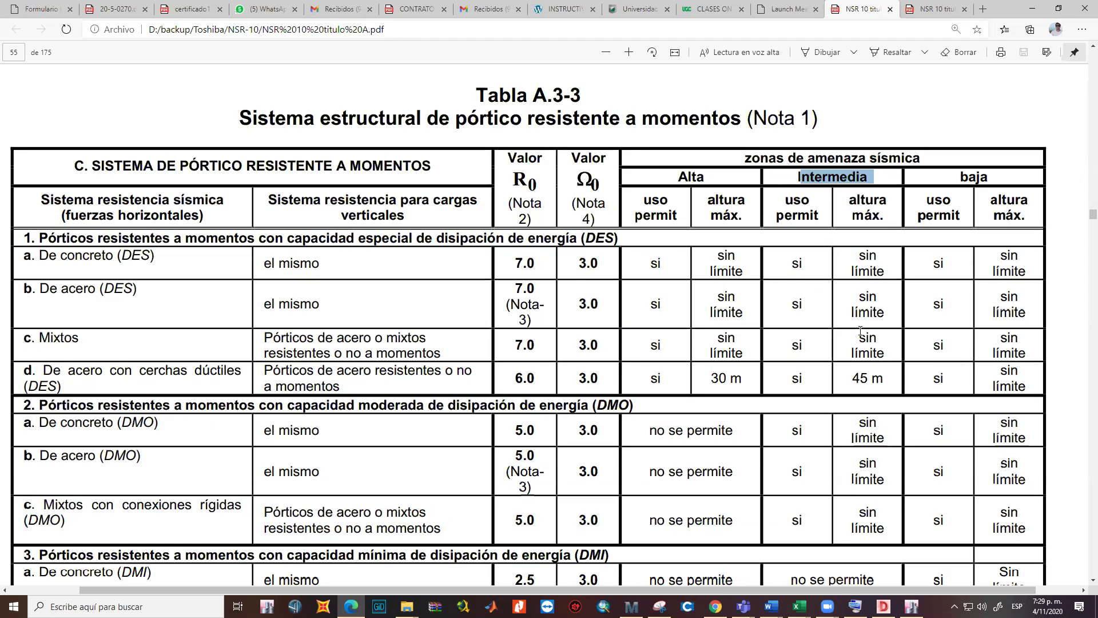
left_click_drag(680, 177, 711, 177)
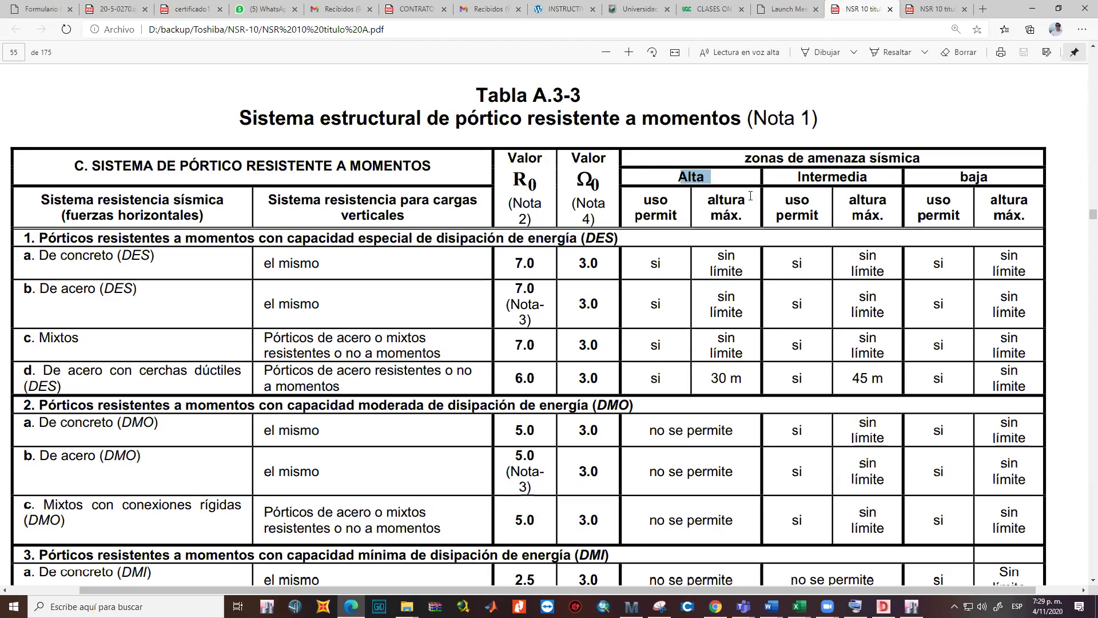
left_click_drag(787, 416, 836, 519)
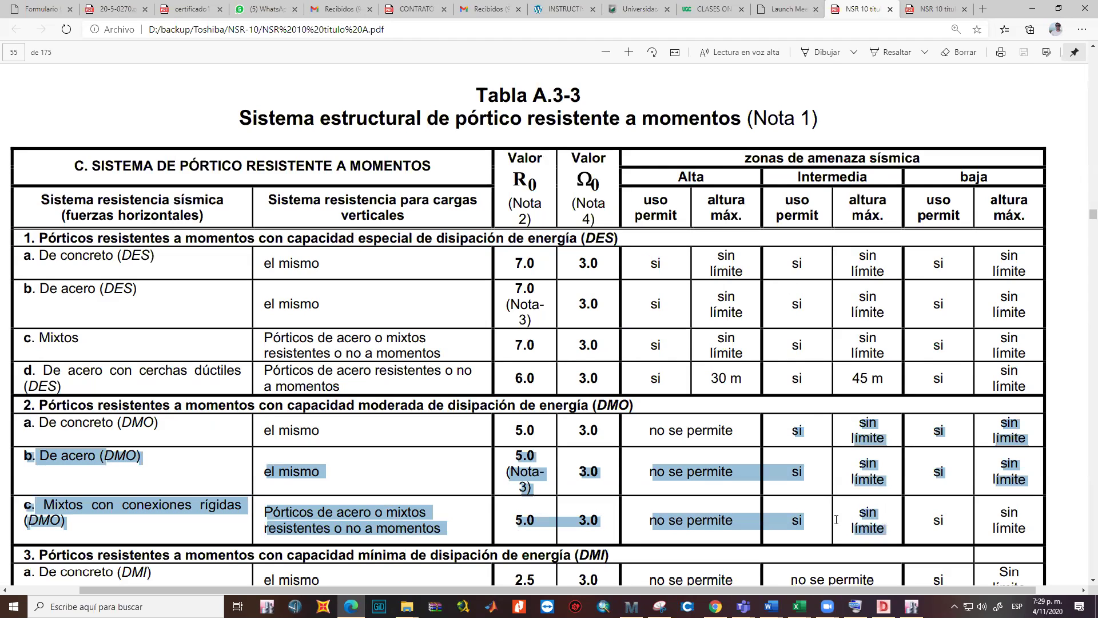
left_click(589, 403)
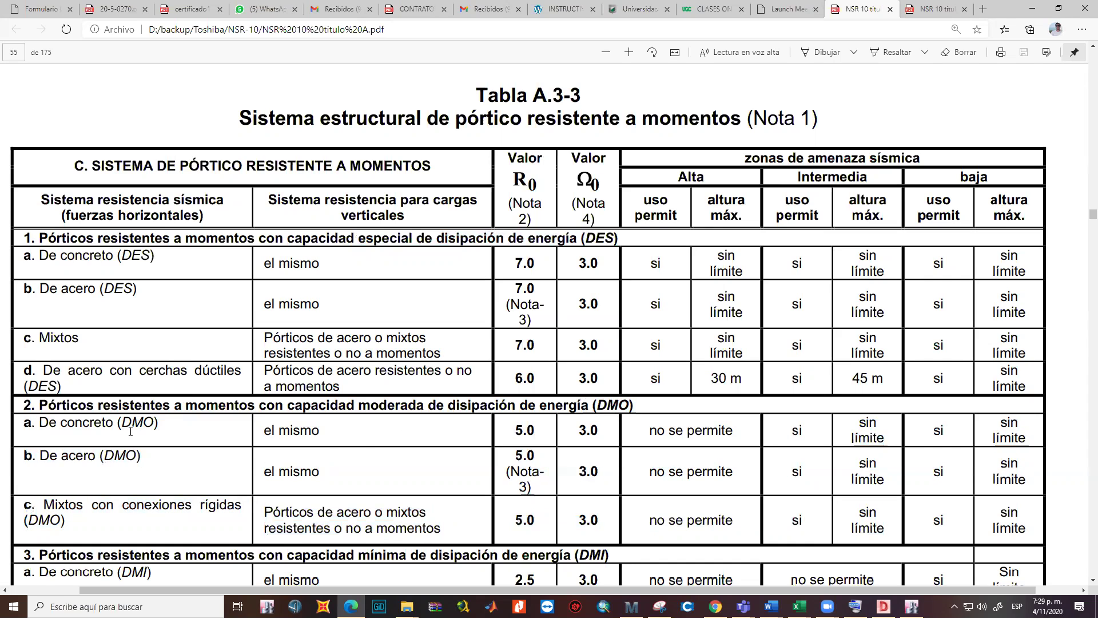
left_click_drag(39, 424, 164, 426)
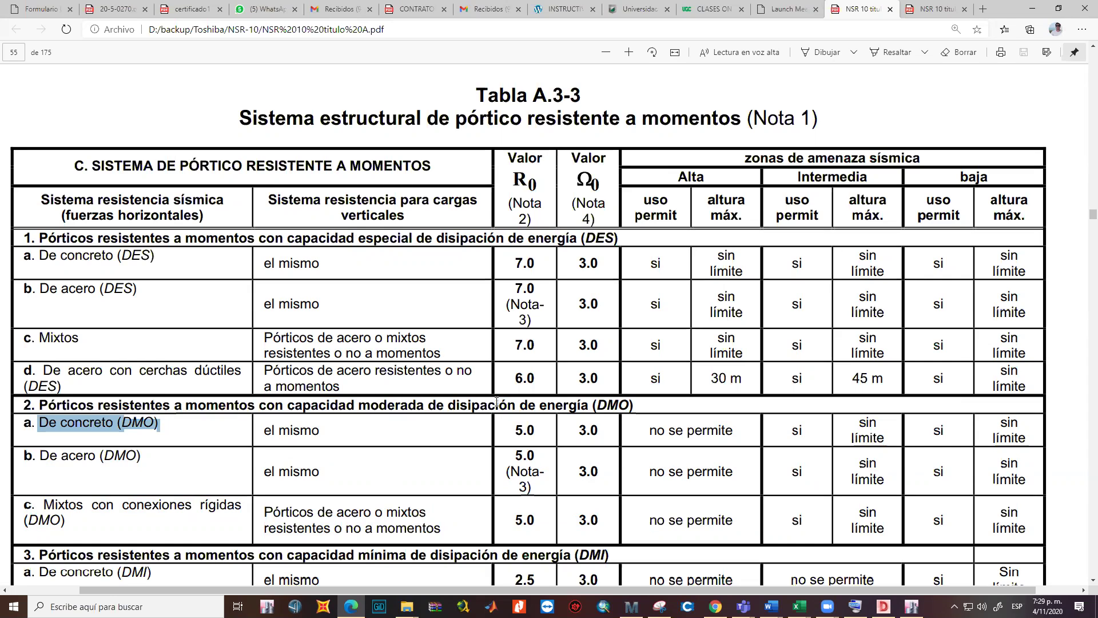
left_click_drag(515, 429, 531, 430)
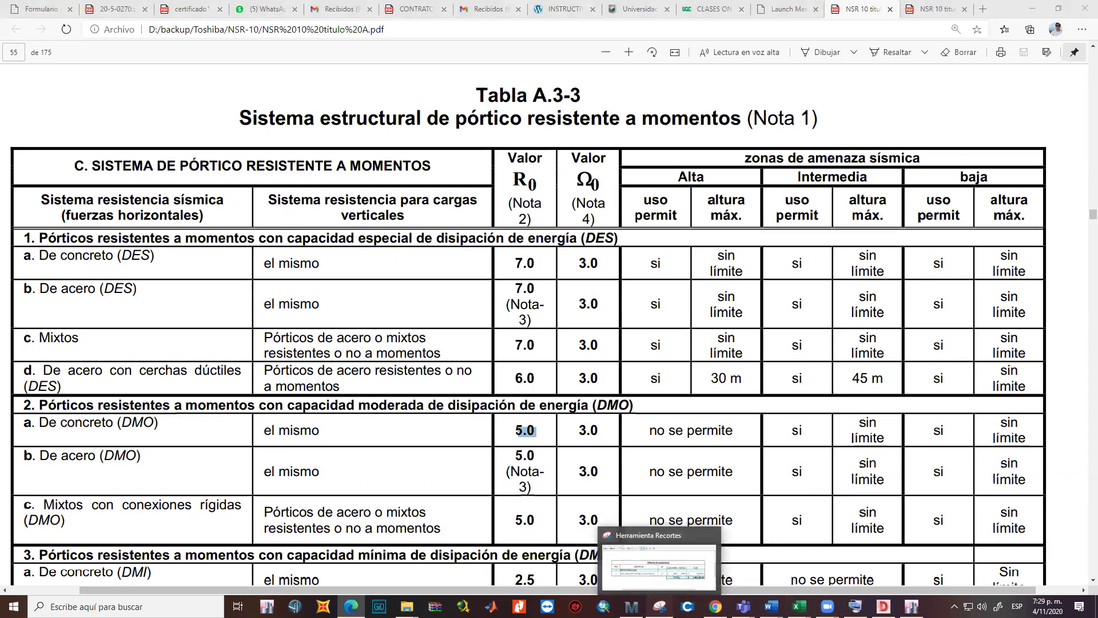
Capture a snip of the DMO heading and the concrete DMO row of Tabla A.3-3 with Herramienta Recortes
left_click(660, 607)
left_click(27, 85)
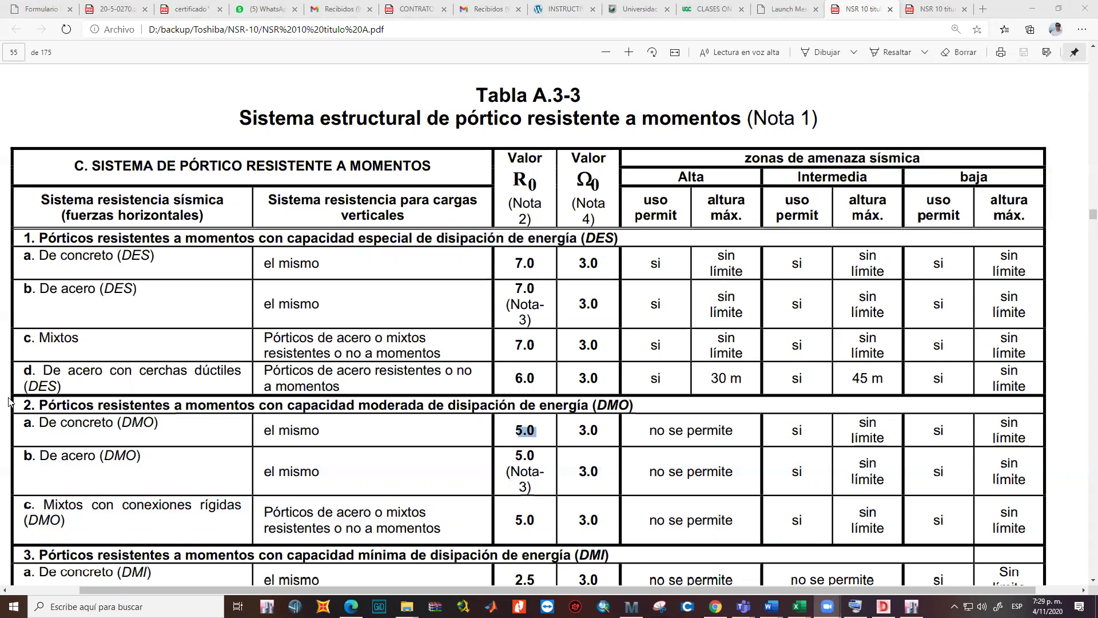
left_click_drag(7, 393, 911, 455)
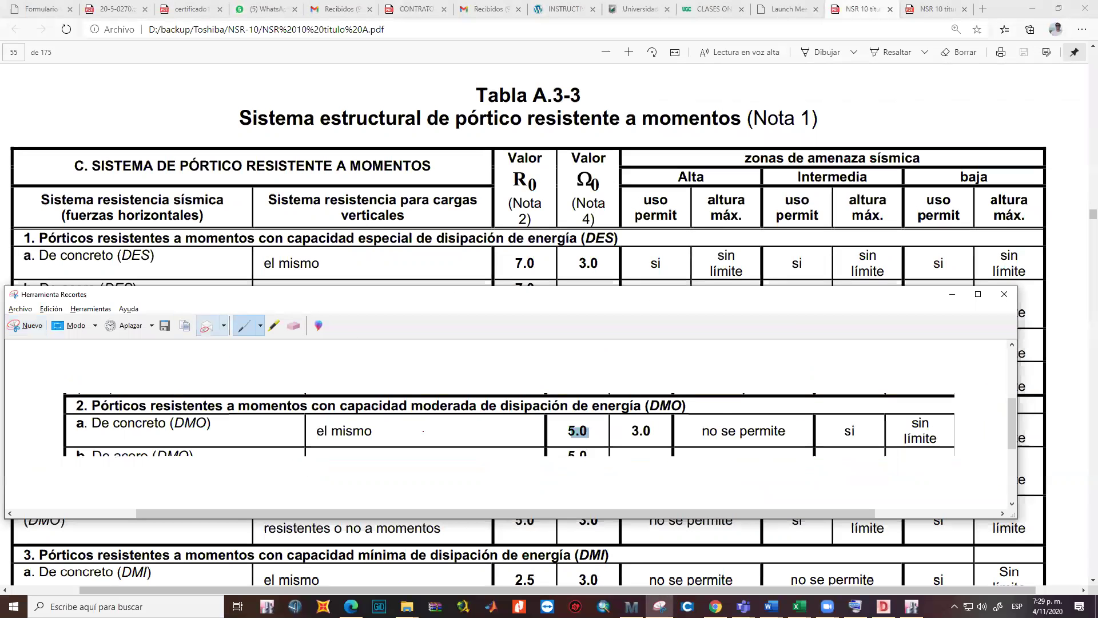
Switch to the Espectro AEII.xlsx workbook in Excel and paste the captured table row below the Cortante basal line on Hoja2
left_click(799, 606)
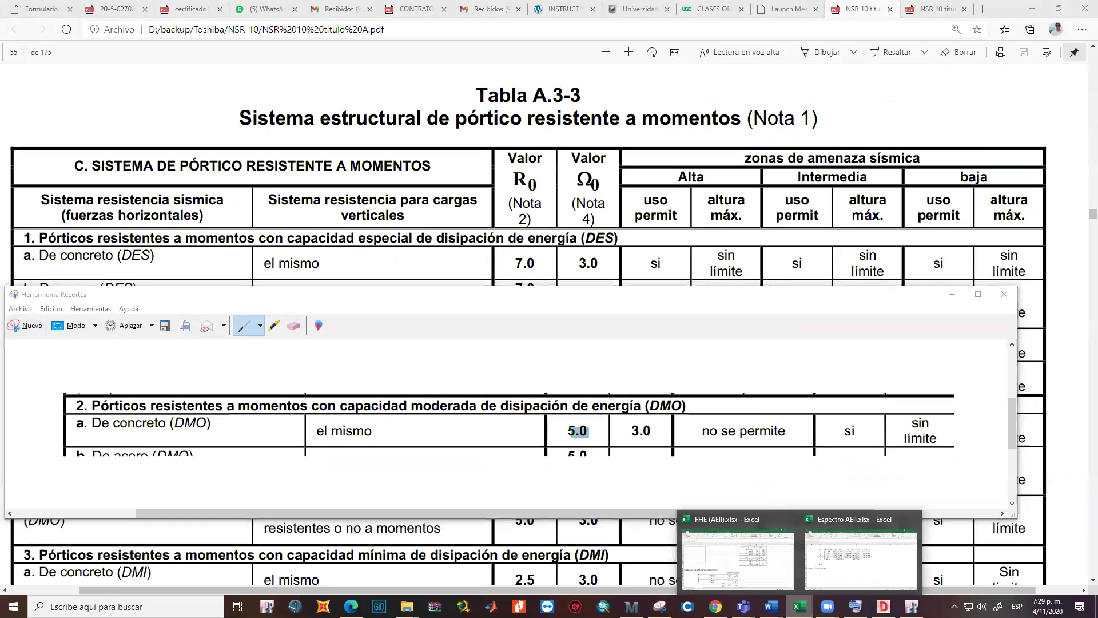
left_click(839, 581)
left_click(39, 441)
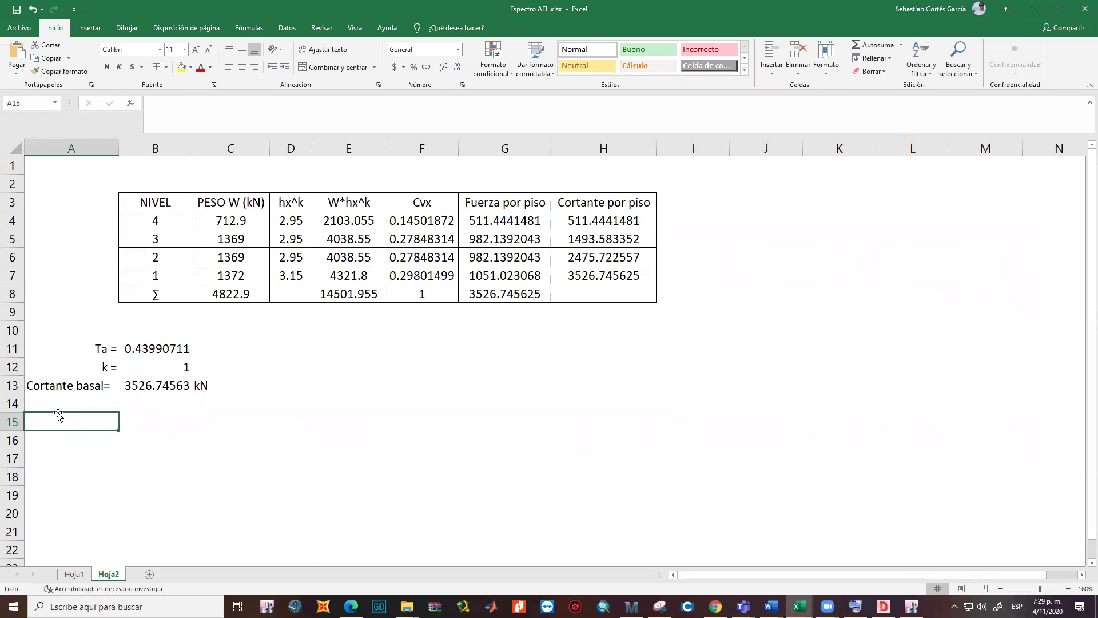
key("ctrl+v")
left_click_drag(39, 420, 72, 438)
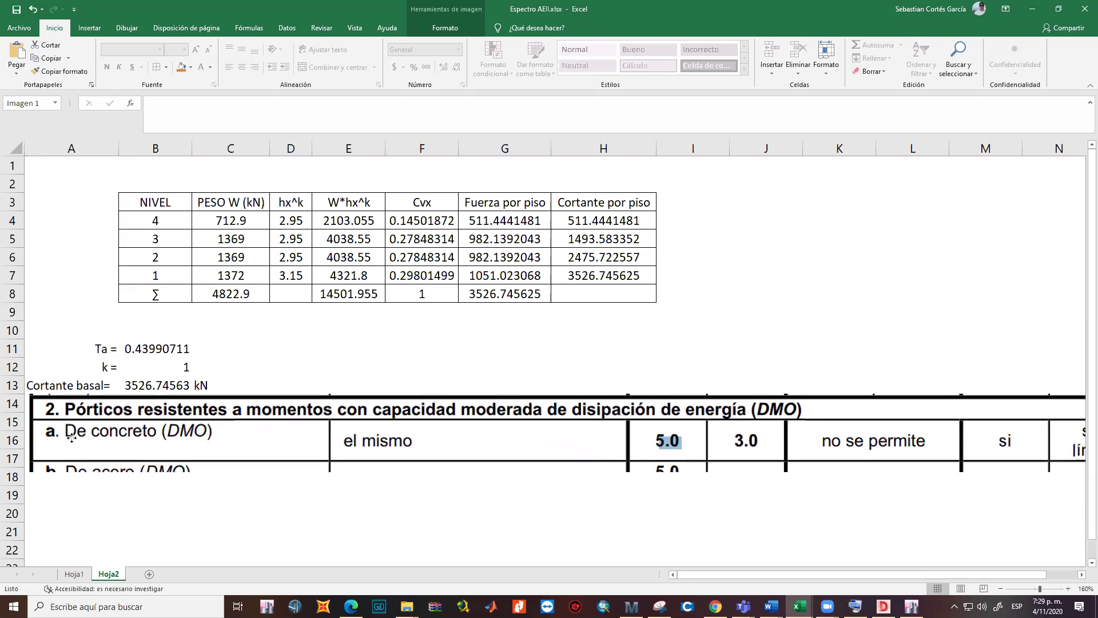
Label cell A19 as "Ro =" below the pasted image and enter 5 in B19
left_click(62, 508)
key("Up")
type("r0")
key("BackSpace")
key("BackSpace")
type("R")
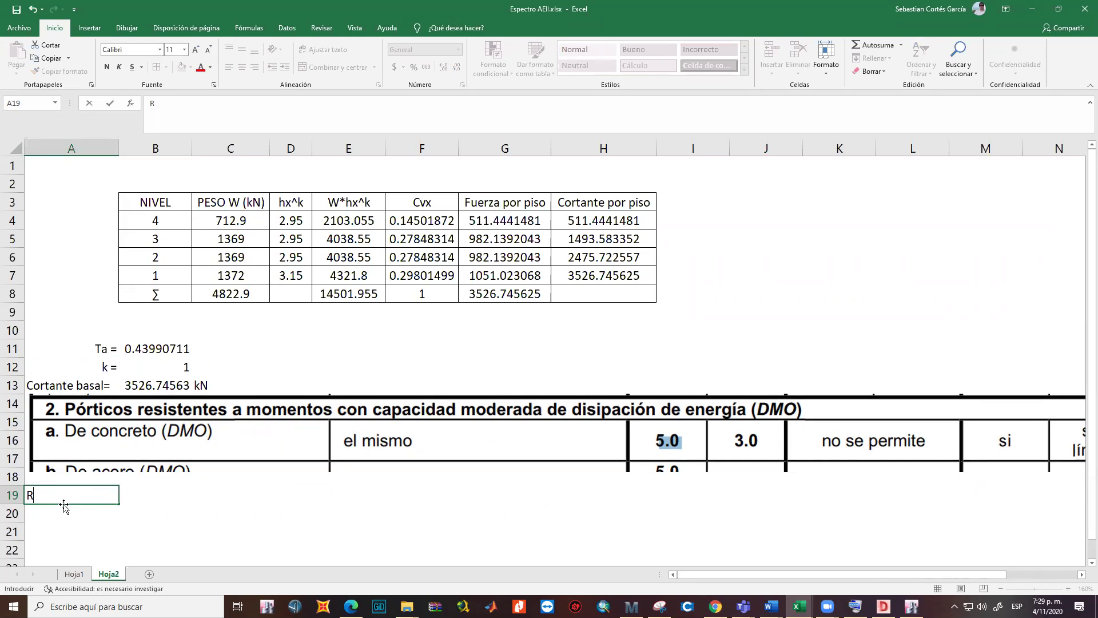
type("o 0")
key("BackSpace")
type("=")
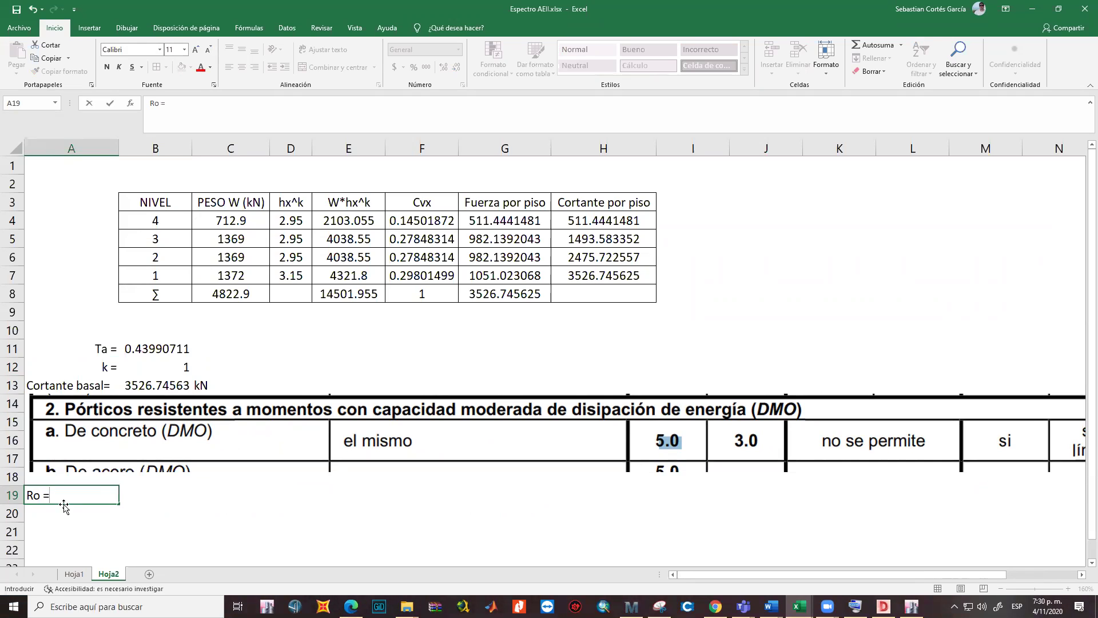
key("Tab")
type("5")
key("Return")
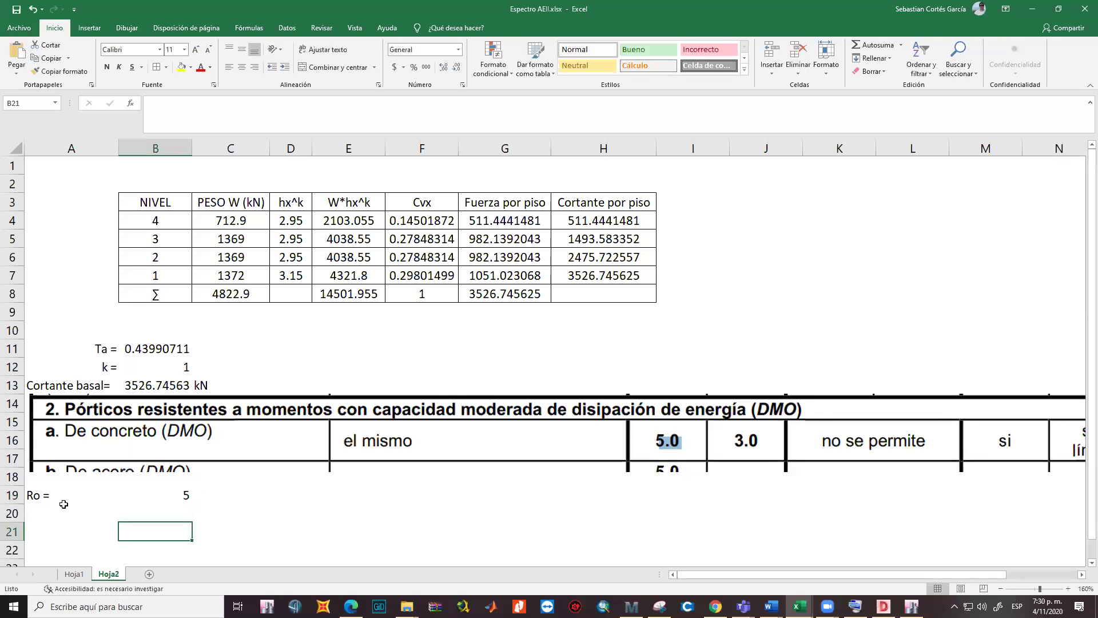
Switch to the NSR-10 Título A PDF in Edge and search chapter A.3 backward from Tabla A.3-3 for the irregularity provisions
left_click(64, 508)
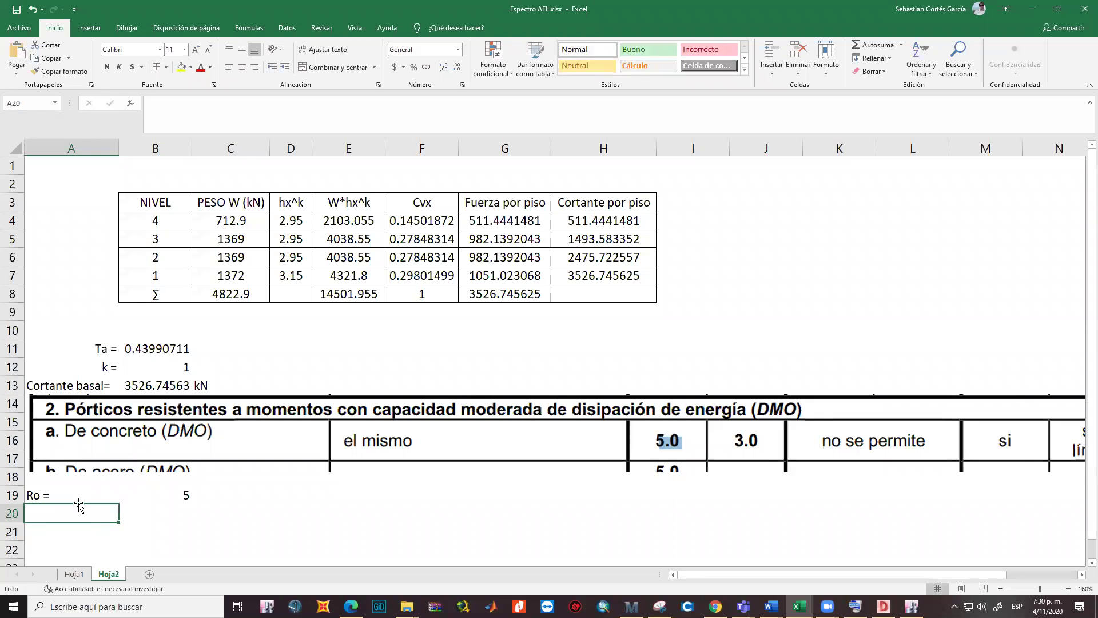
key("alt+Tab")
key("alt+Tab")
left_click(351, 607)
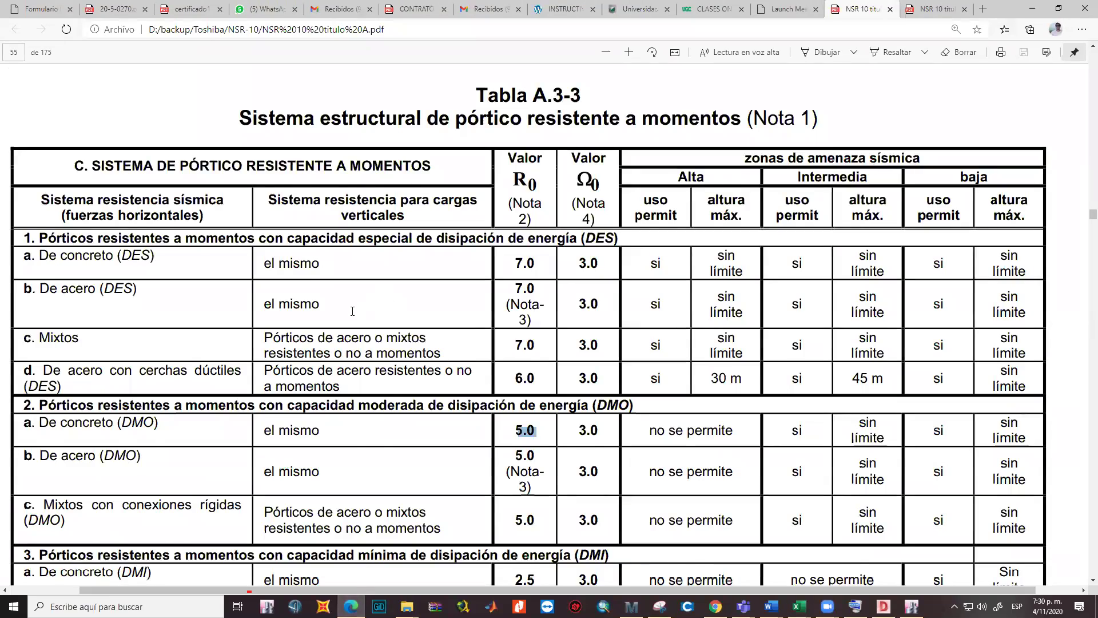
scroll(350, 318, "up", 15)
scroll(350, 318, "up", 20)
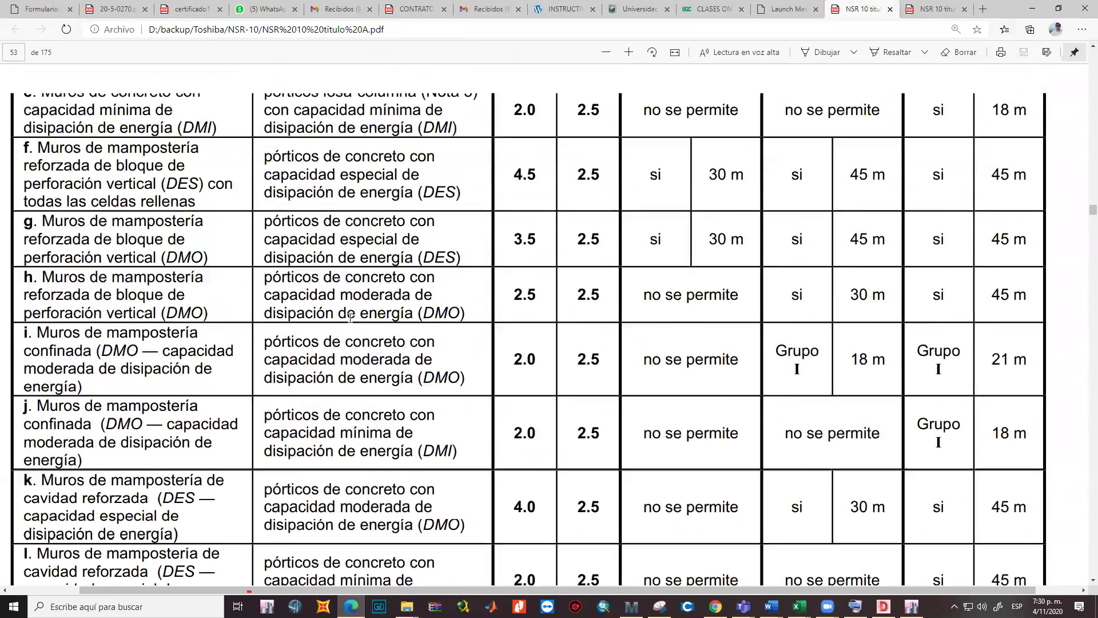
scroll(351, 318, "up", 20)
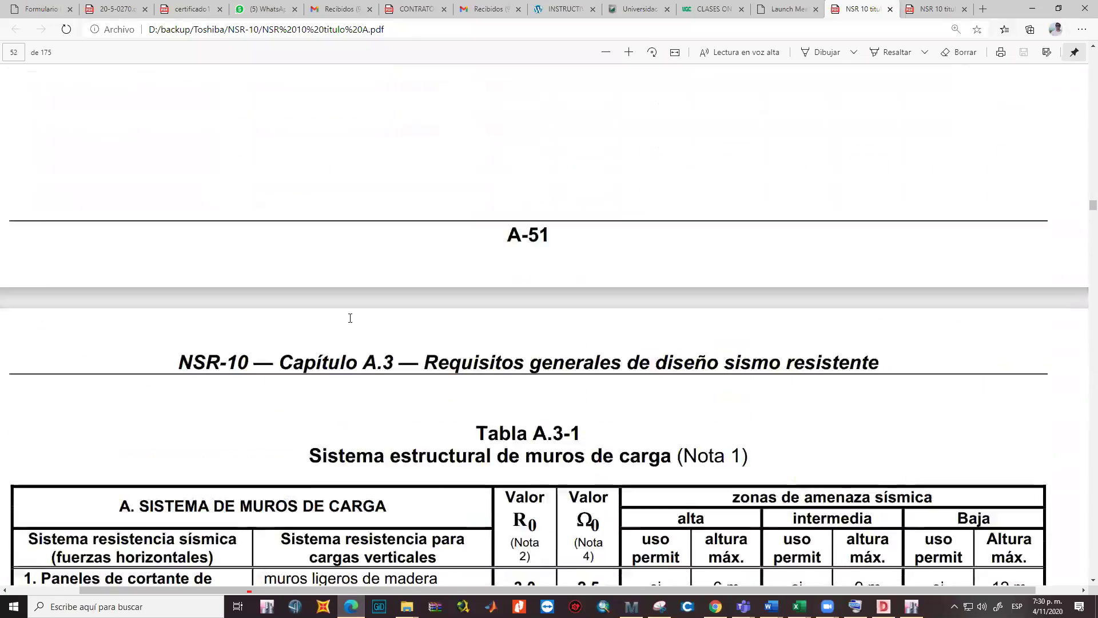
scroll(350, 318, "up", 20)
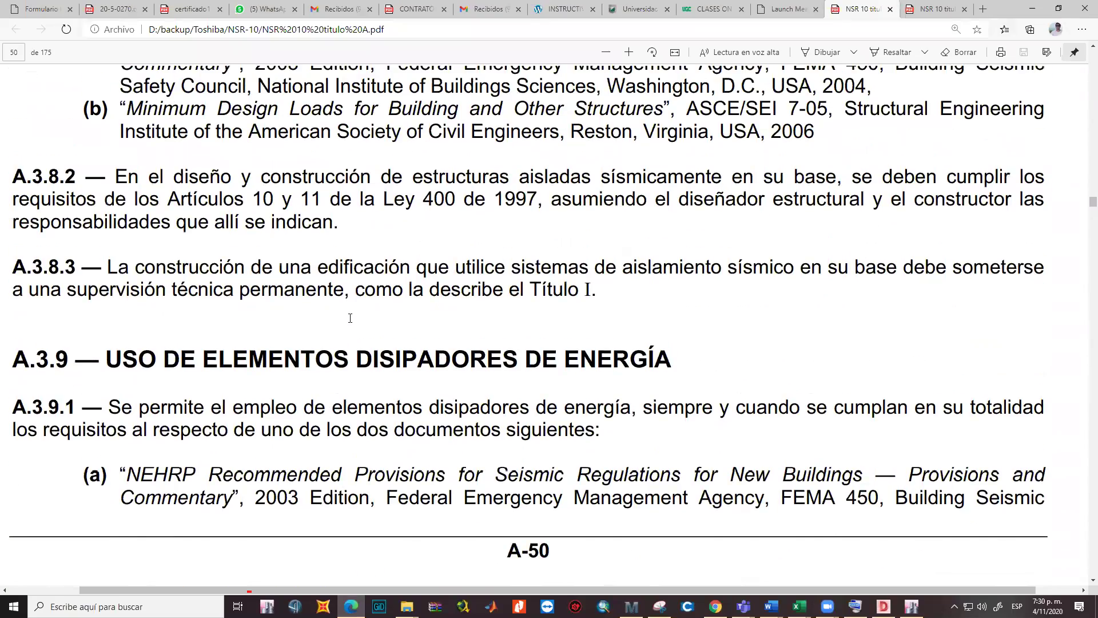
scroll(351, 318, "up", 20)
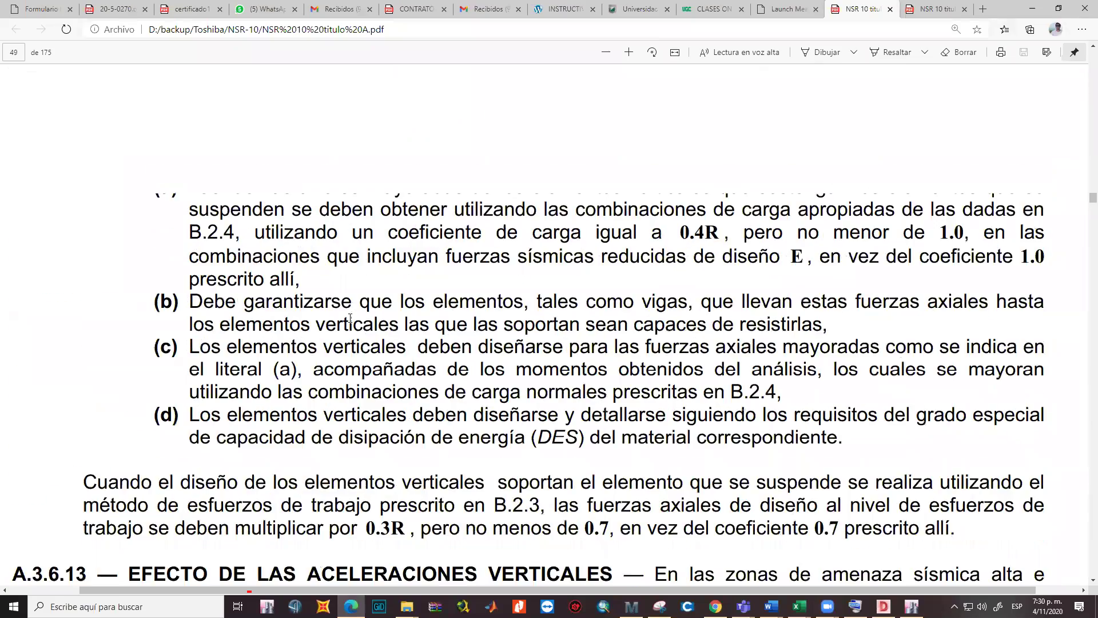
scroll(350, 318, "up", 20)
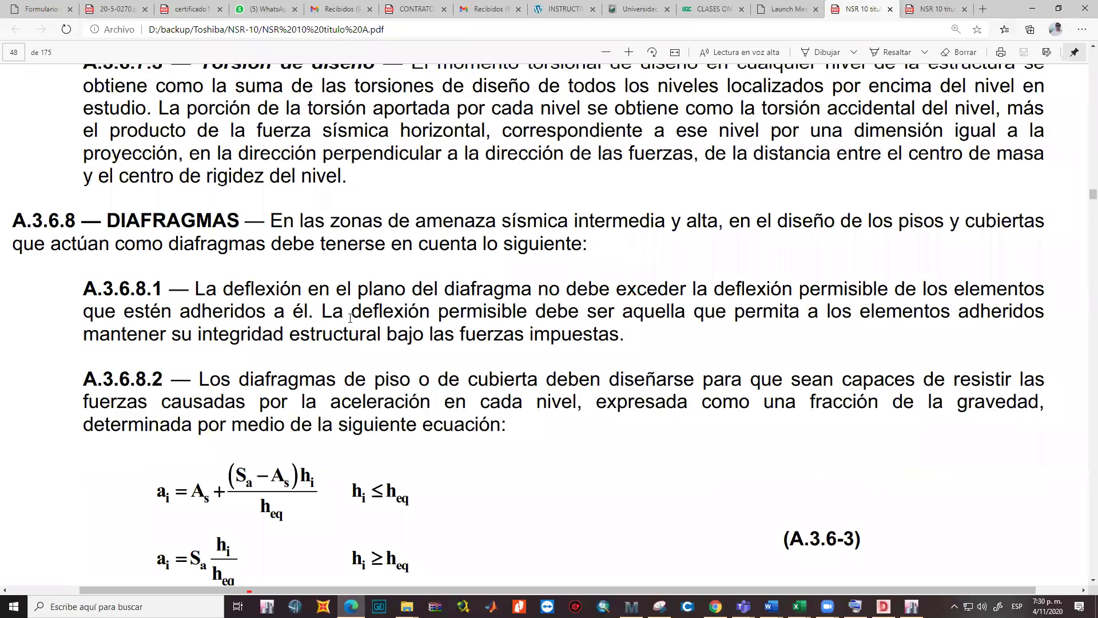
scroll(350, 318, "up", 20)
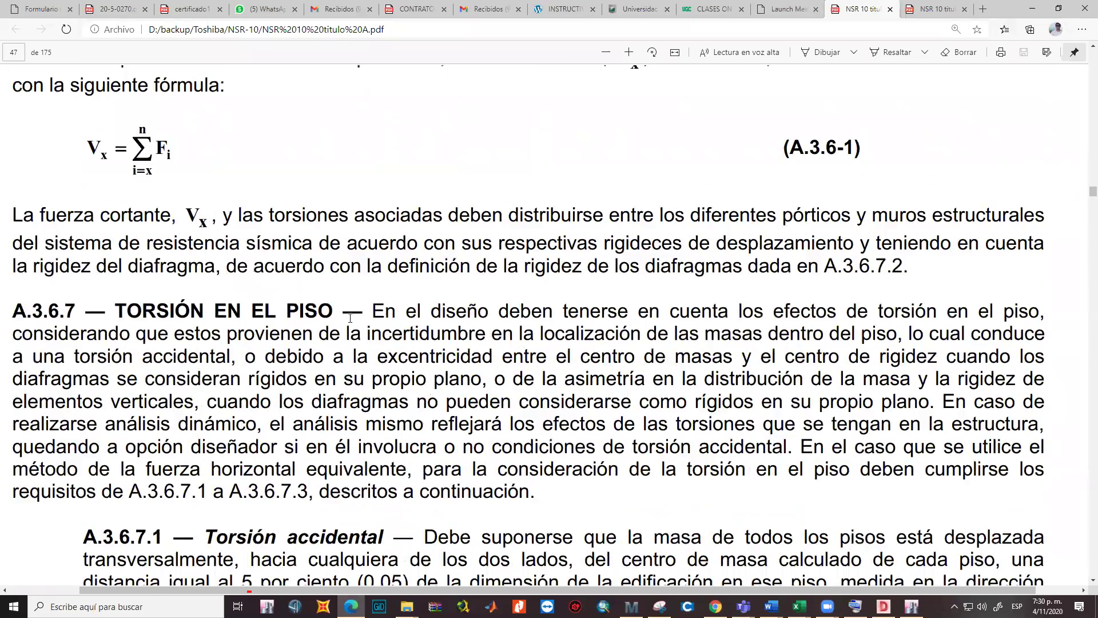
scroll(350, 318, "up", 8)
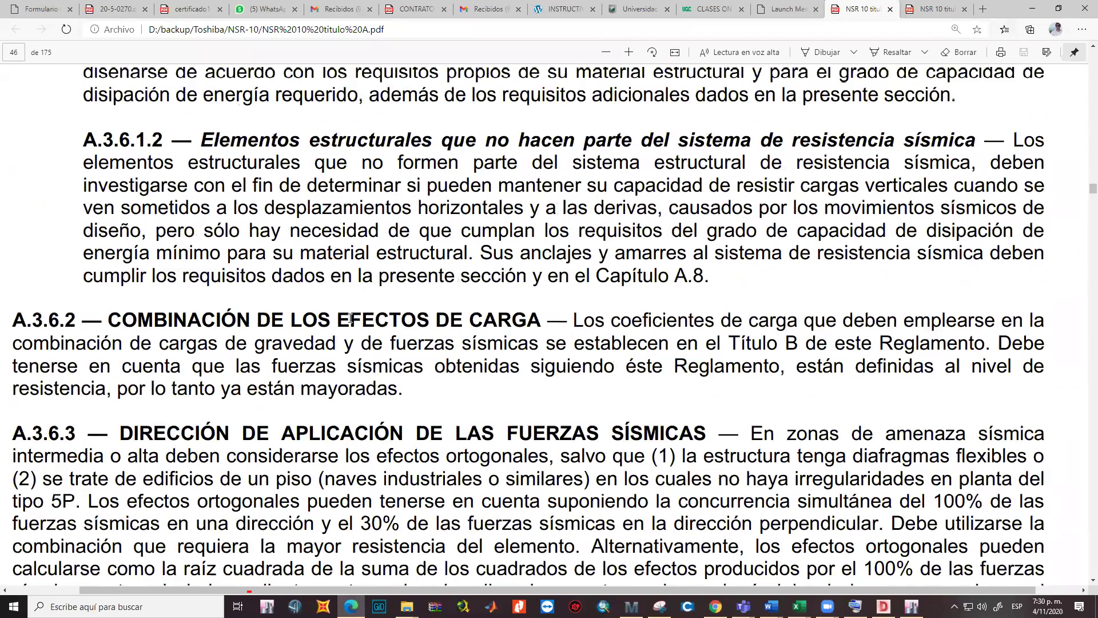
scroll(350, 318, "up", 15)
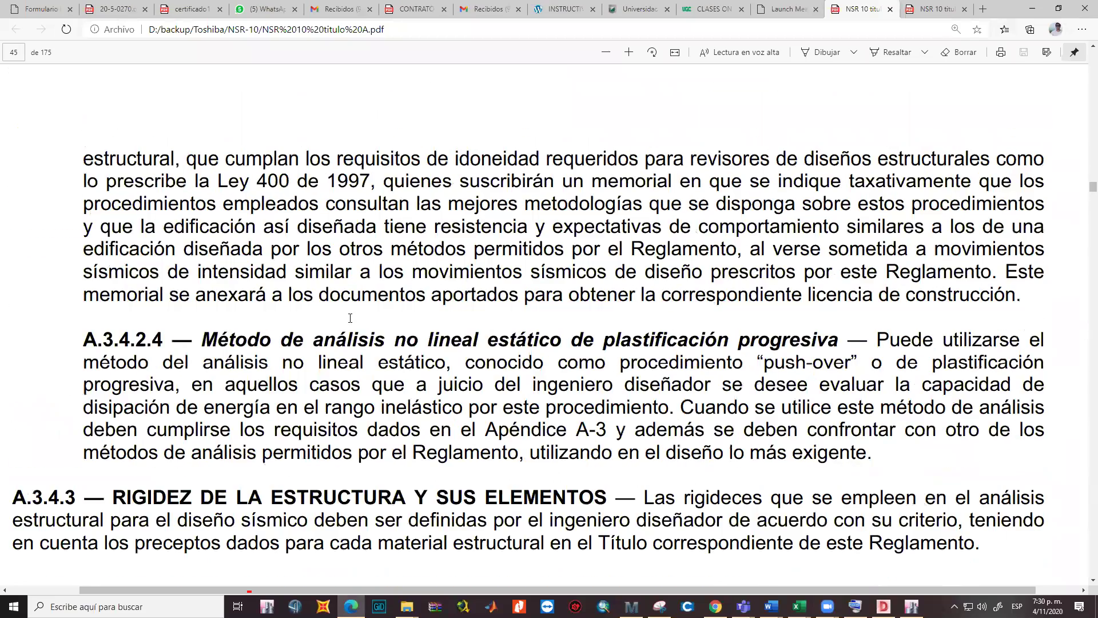
Search forward through chapter A.3, past Tabla A.3-5 and the irregularity tables, for the illustrated plan irregularities starting at Tipo 1aP
scroll(350, 318, "down", 12)
scroll(355, 314, "down", 20)
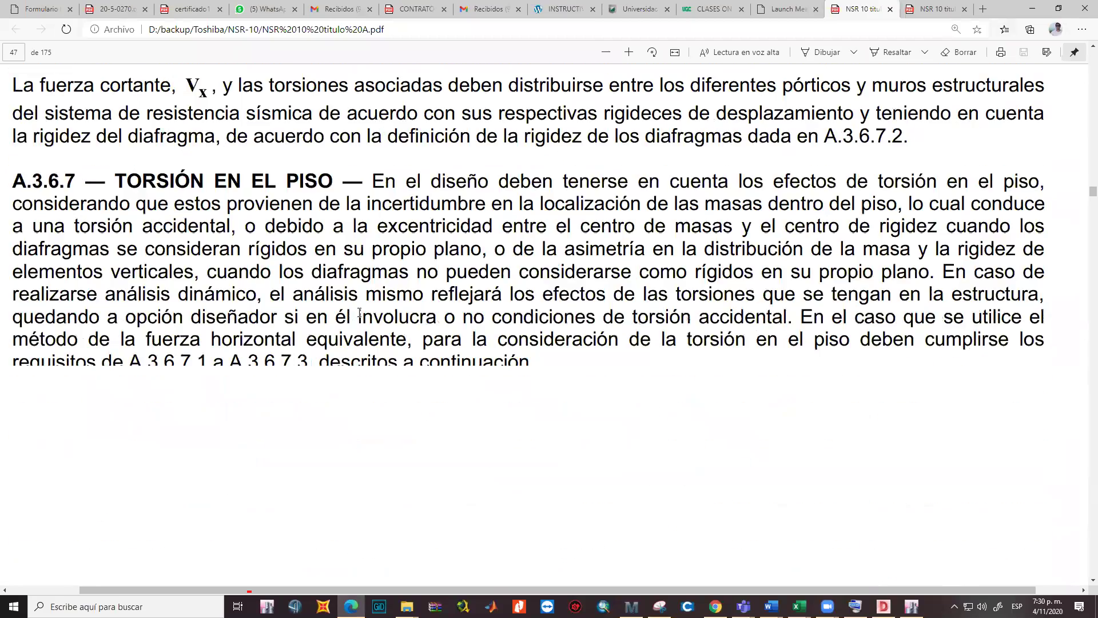
scroll(359, 311, "down", 20)
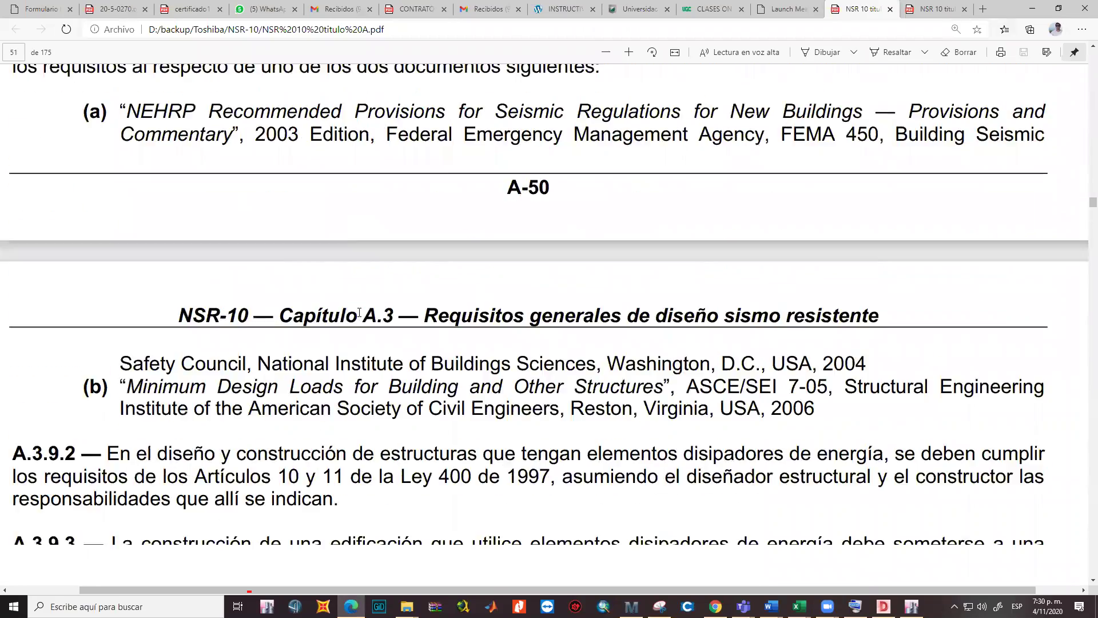
scroll(357, 313, "down", 20)
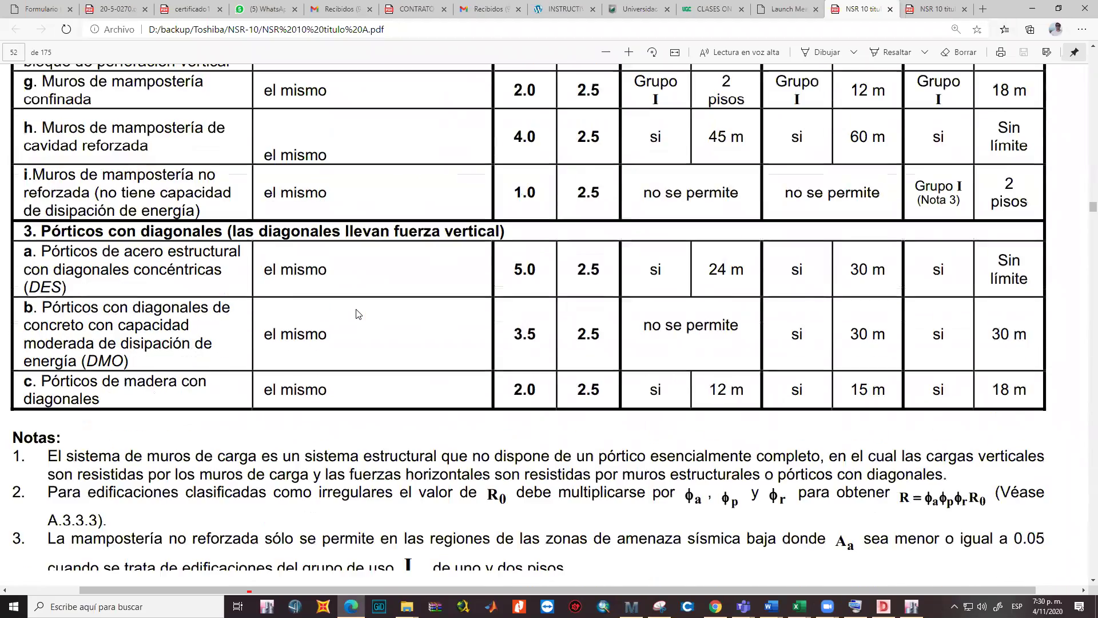
scroll(357, 308, "down", 20)
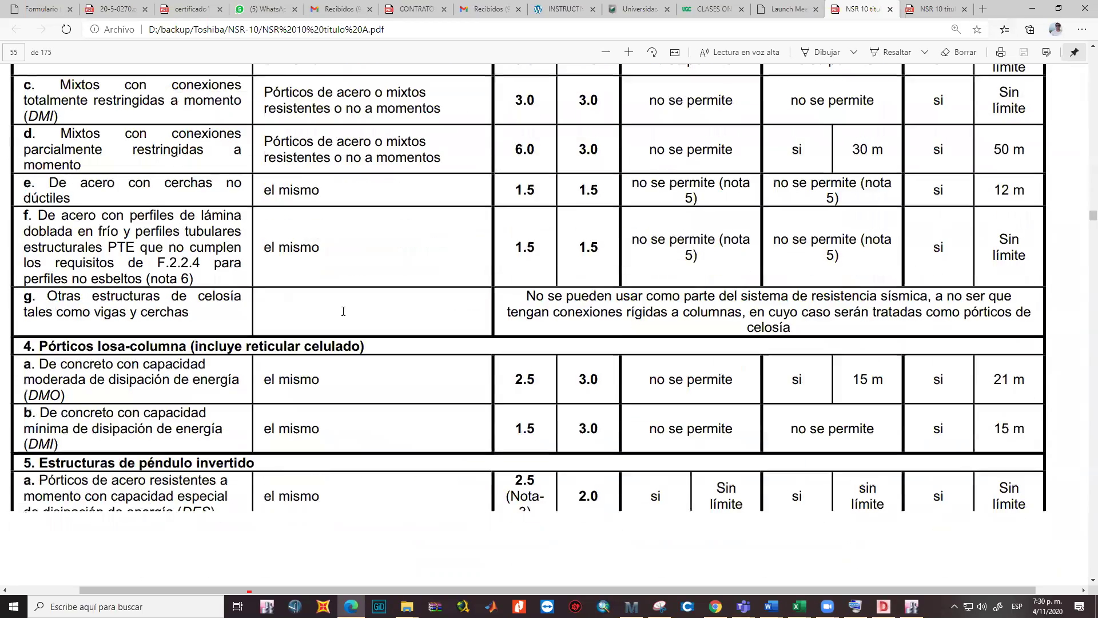
scroll(344, 315, "down", 20)
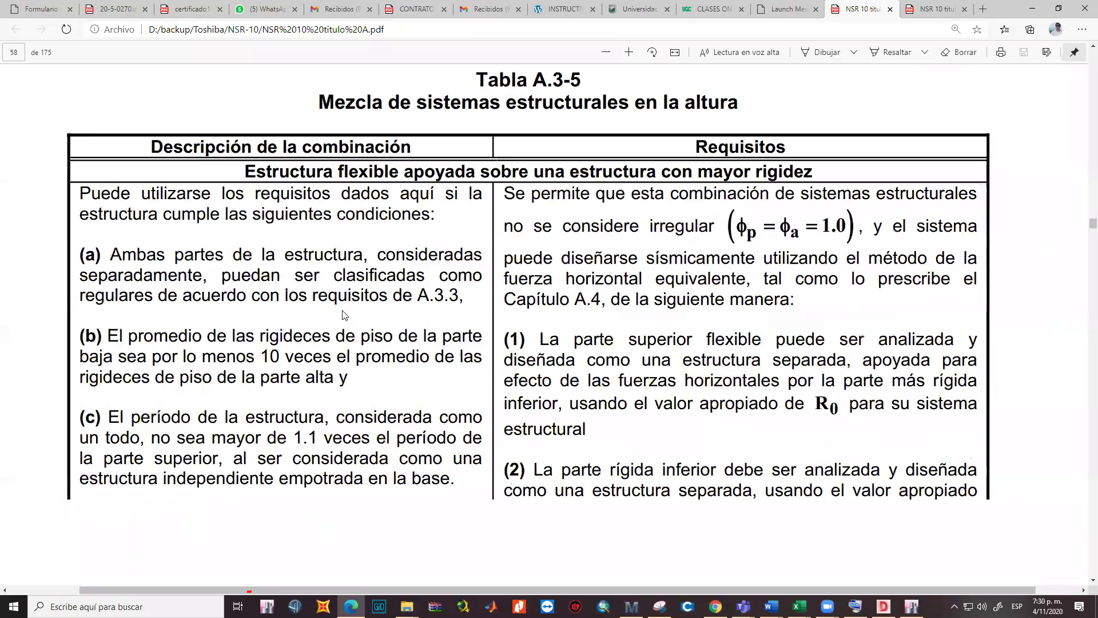
scroll(344, 315, "down", 10)
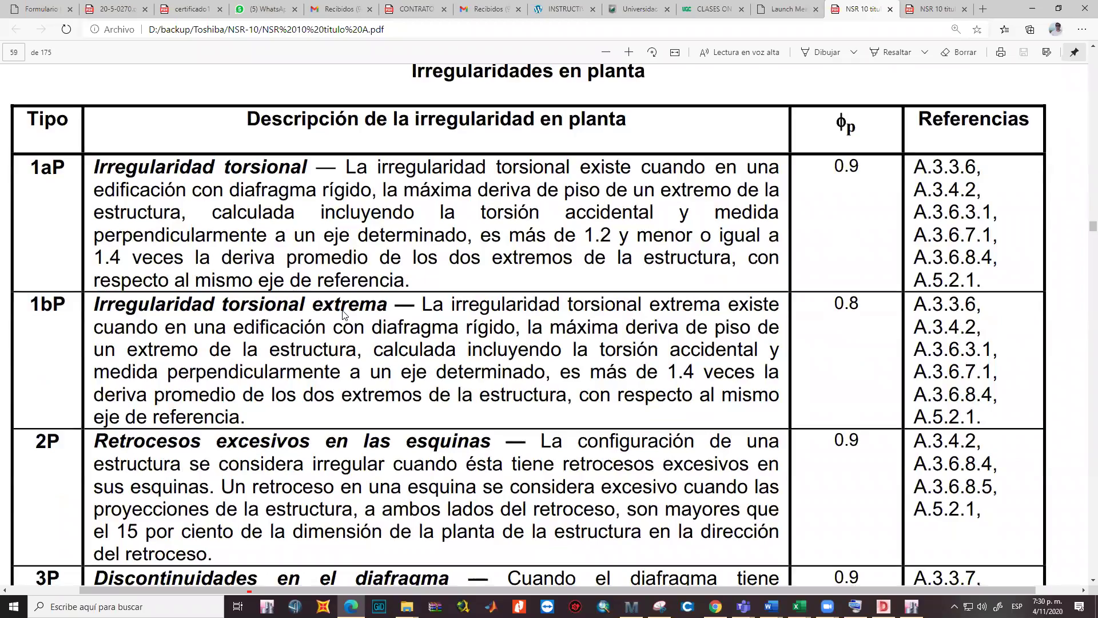
scroll(344, 316, "down", 20)
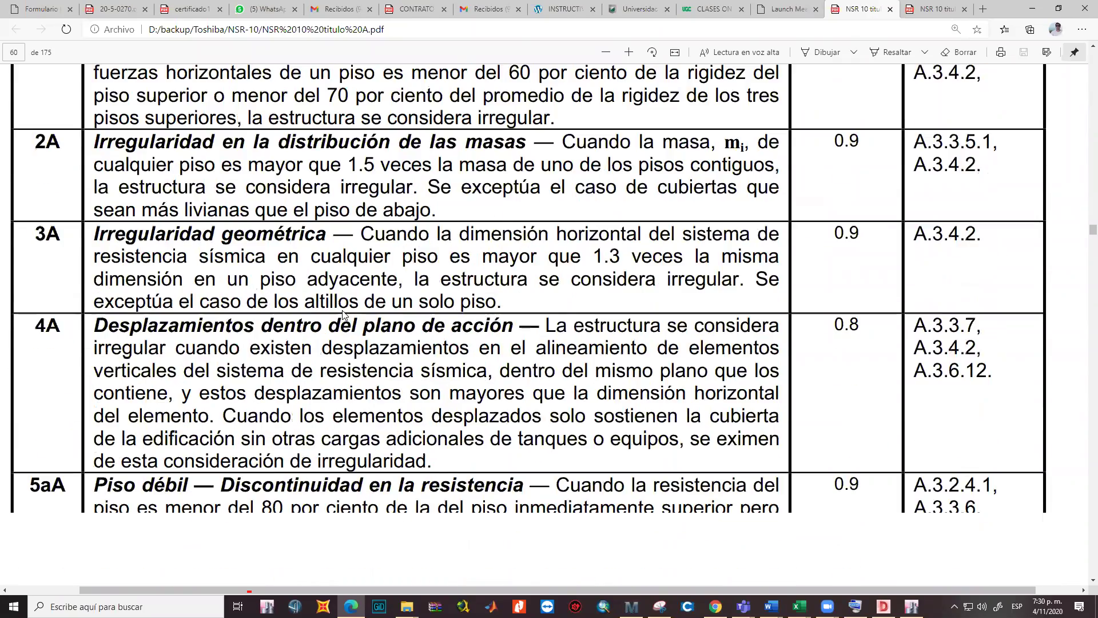
scroll(344, 316, "up", 1)
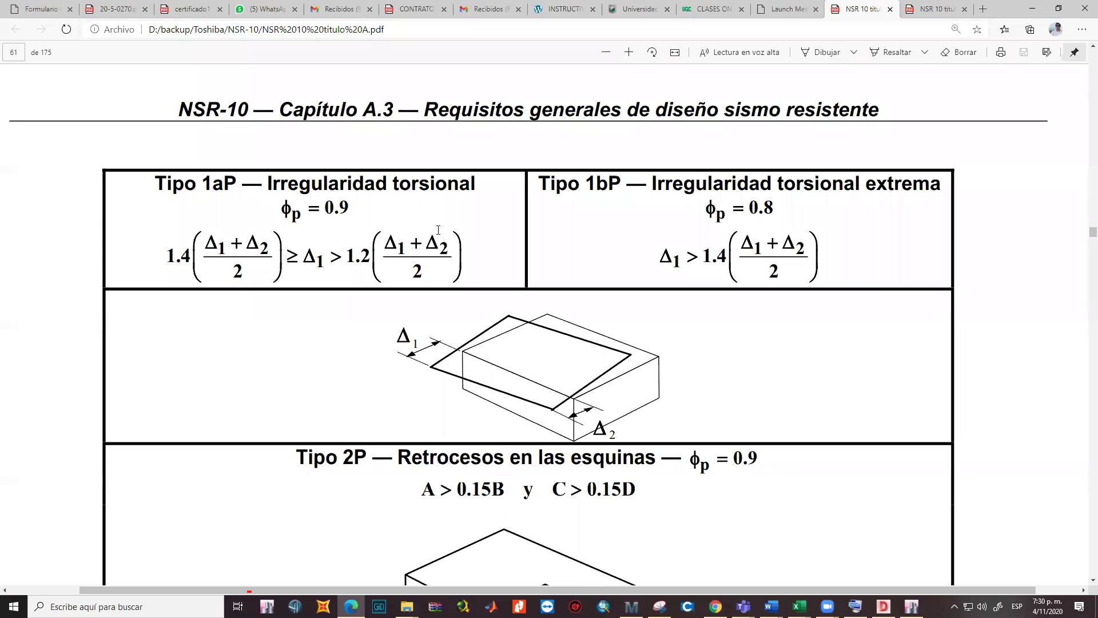
Examine the Tipo 1aP torsional irregularity, highlighting its title and the drift average in its criterion
left_click_drag(272, 184, 486, 206)
left_click(369, 214)
left_click_drag(269, 184, 488, 193)
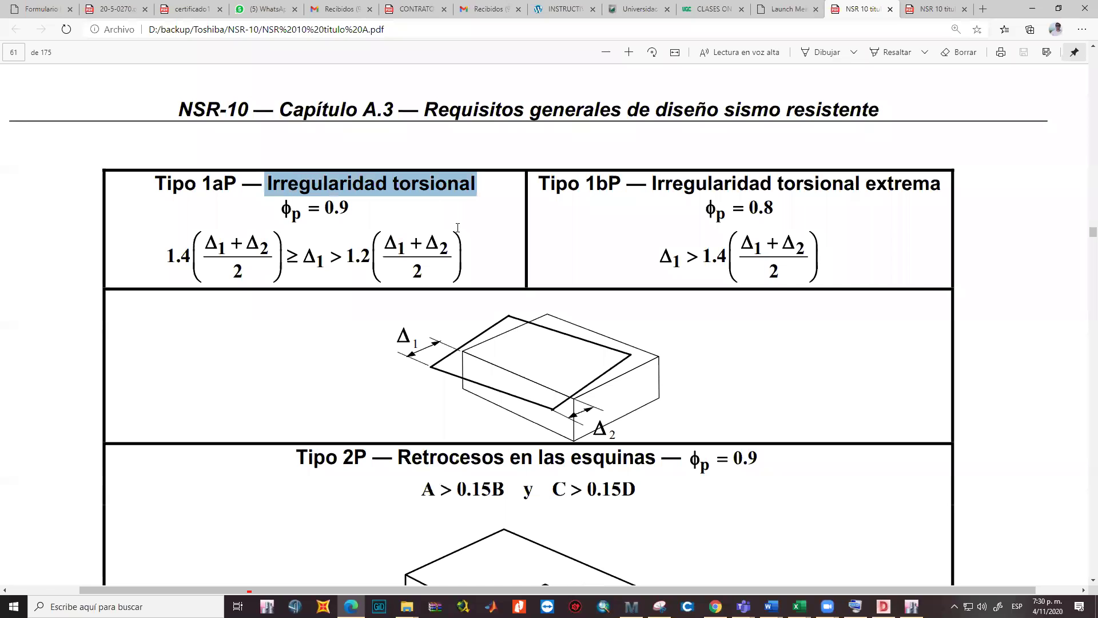
left_click(378, 244)
left_click_drag(389, 245, 437, 256)
left_click(442, 250)
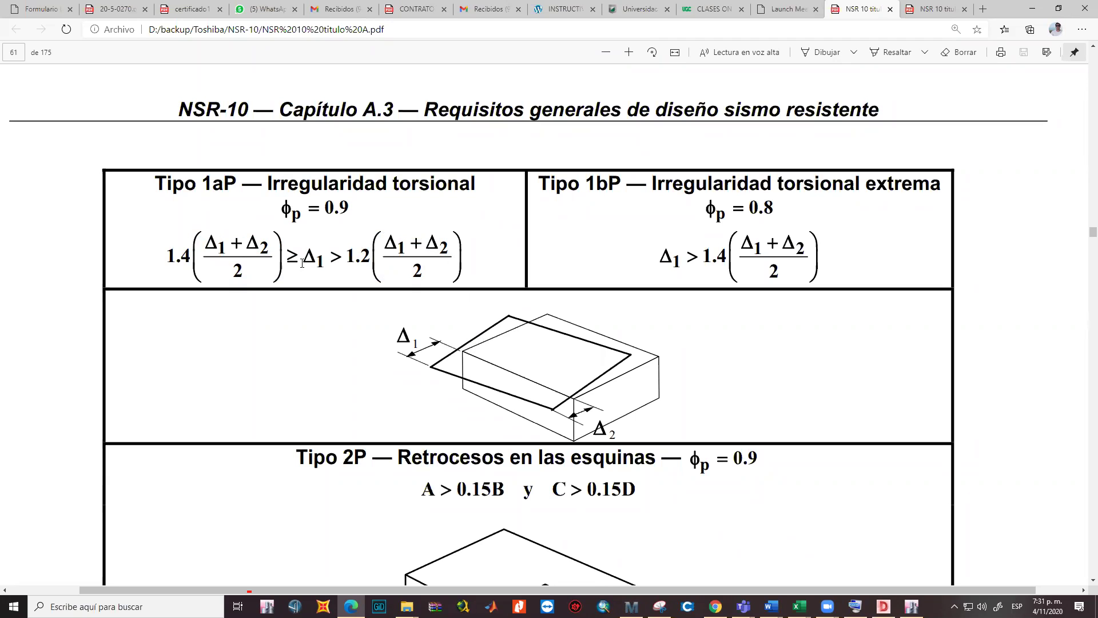
left_click_drag(267, 184, 477, 184)
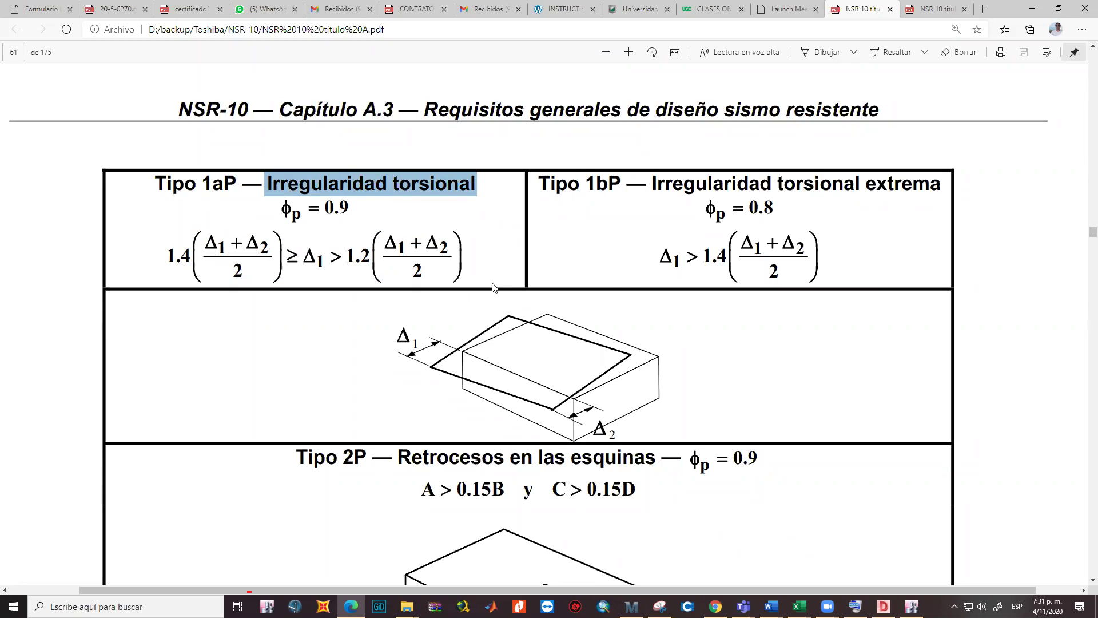
Review the plan irregularities Tipo 2P, re-entrant corners, and Tipo 3P, diaphragm irregularity, highlighting their titles
scroll(493, 287, "down", 3)
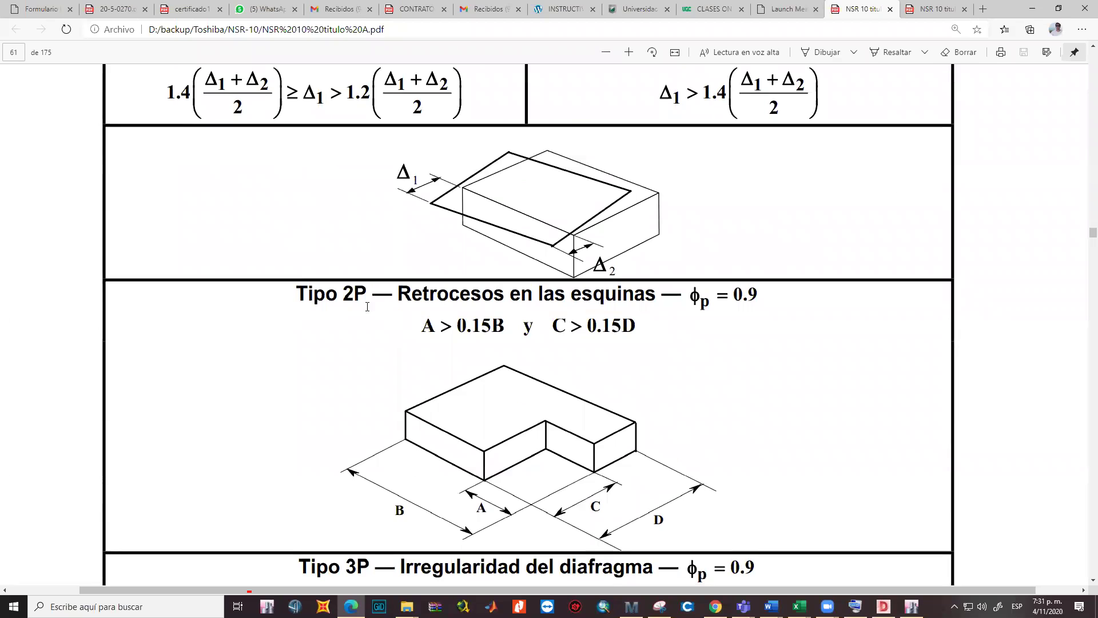
left_click_drag(409, 296, 663, 297)
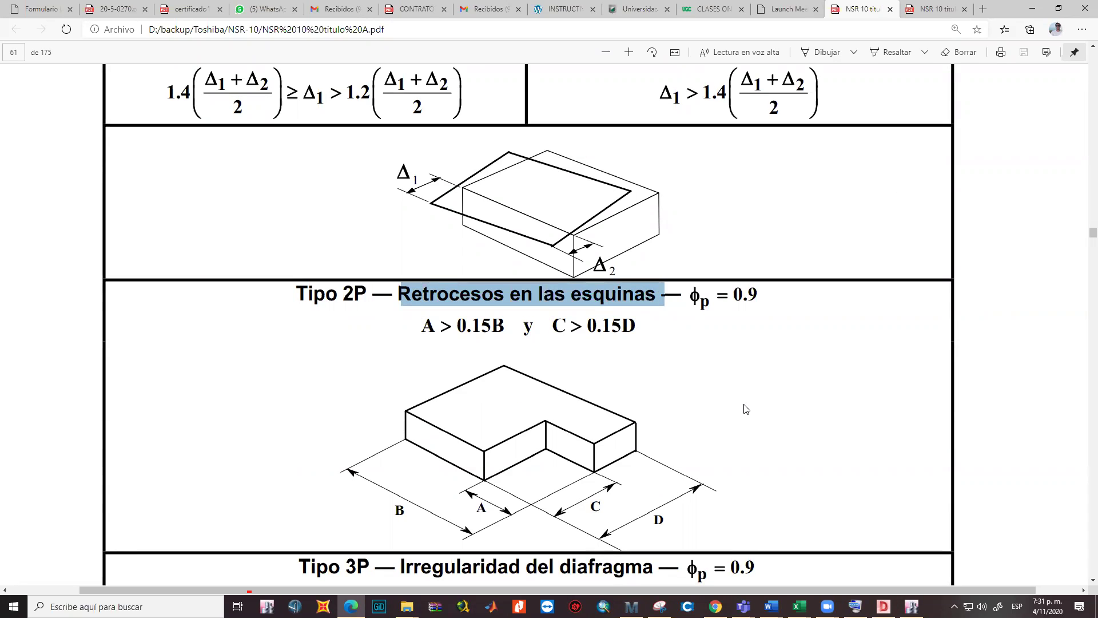
scroll(746, 408, "down", 10)
scroll(634, 387, "up", 4)
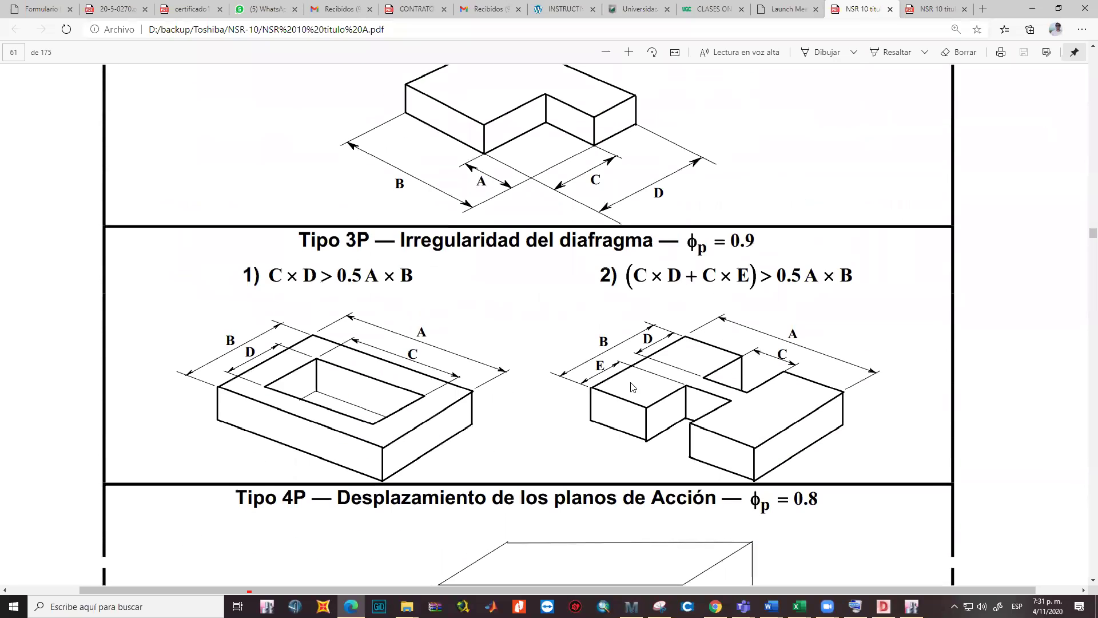
left_click_drag(406, 247, 648, 244)
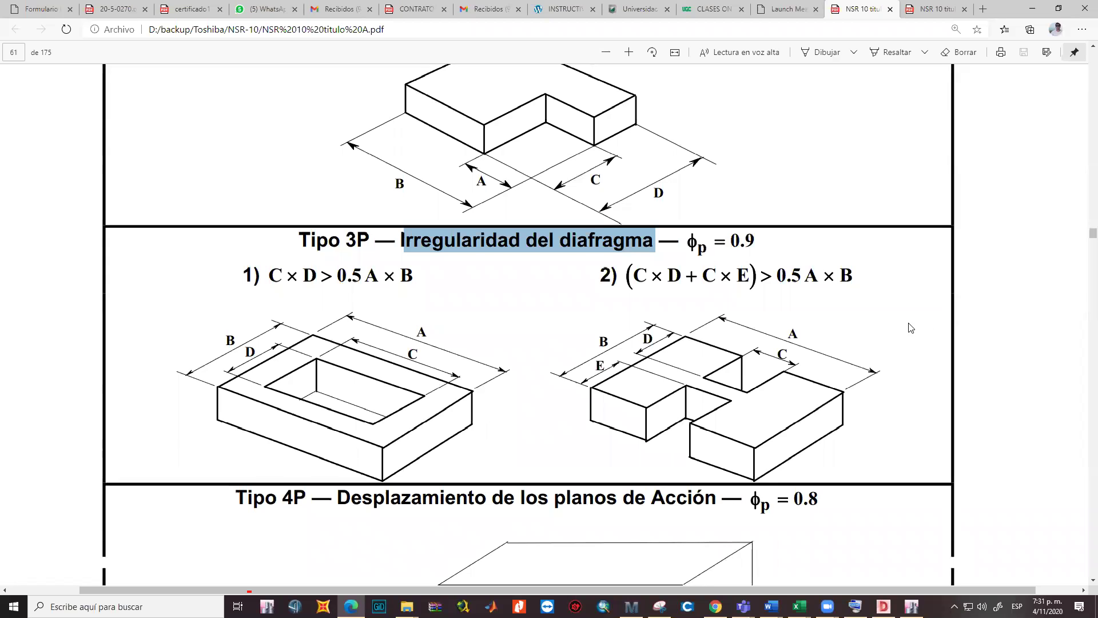
Compare the Tipo 4P displacement of action planes with the 3D building model in ETABS, and highlight its ϕp value in the PDF
scroll(911, 328, "down", 4)
left_click_drag(340, 253, 736, 259)
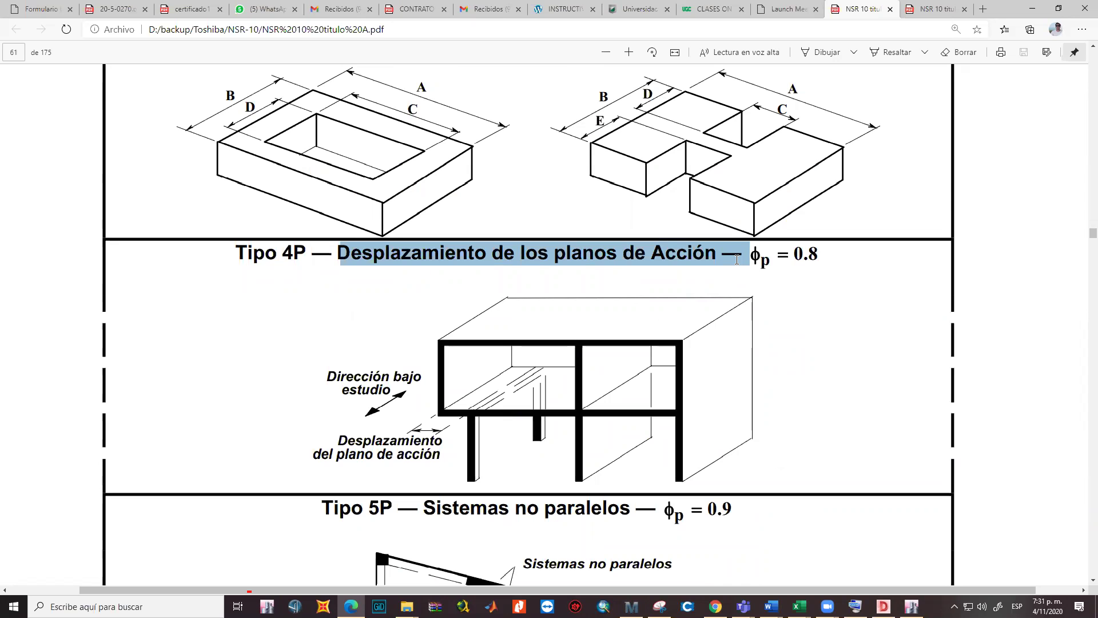
left_click(912, 607)
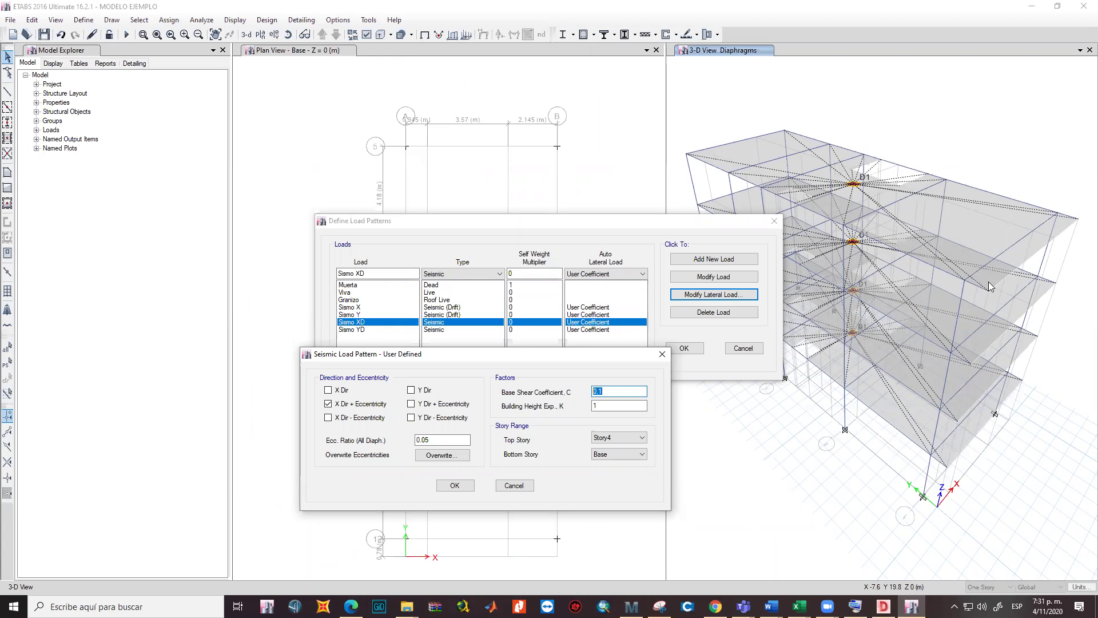
left_click(351, 607)
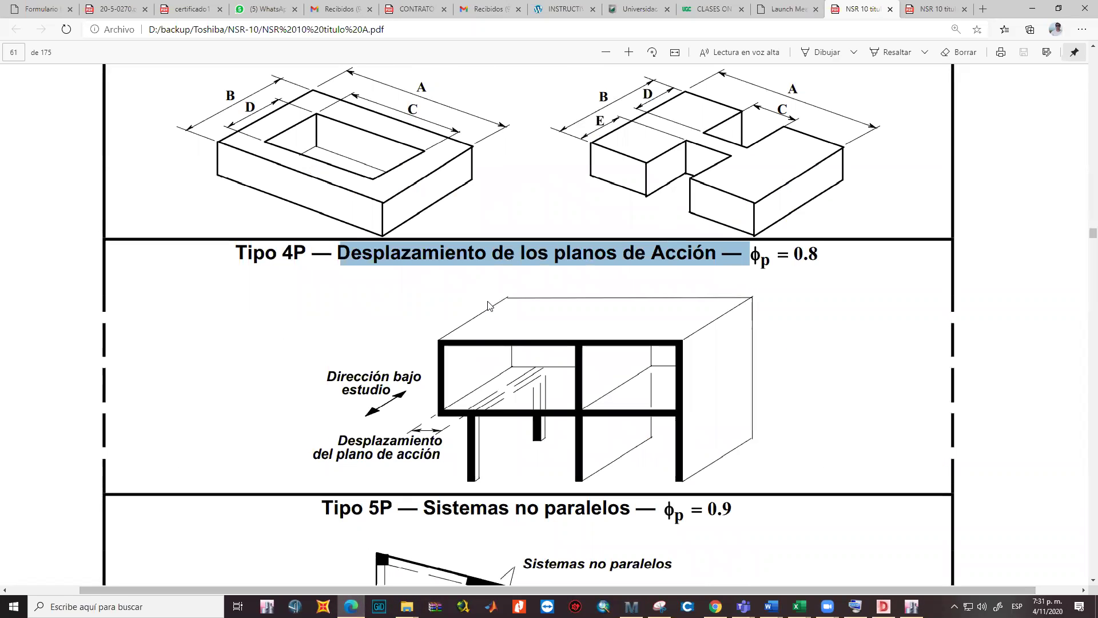
left_click(793, 296)
left_click_drag(792, 256, 822, 258)
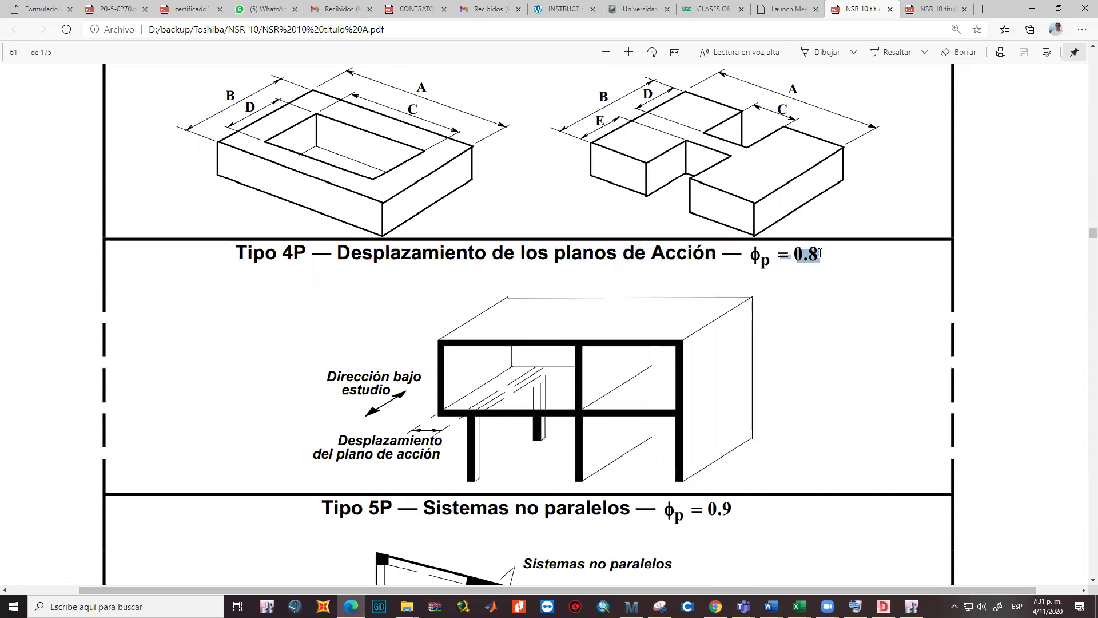
left_click(847, 386)
Review the Tipo 5P non-parallel systems irregularity, highlighting its title
scroll(846, 385, "down", 3)
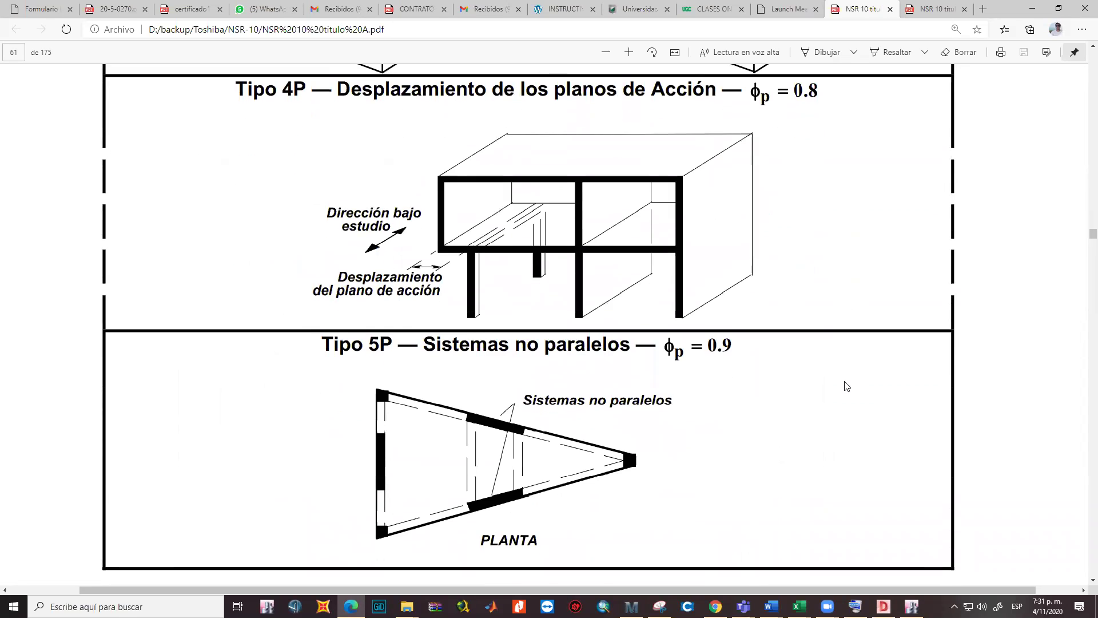
left_click_drag(443, 346, 701, 350)
left_click(717, 421)
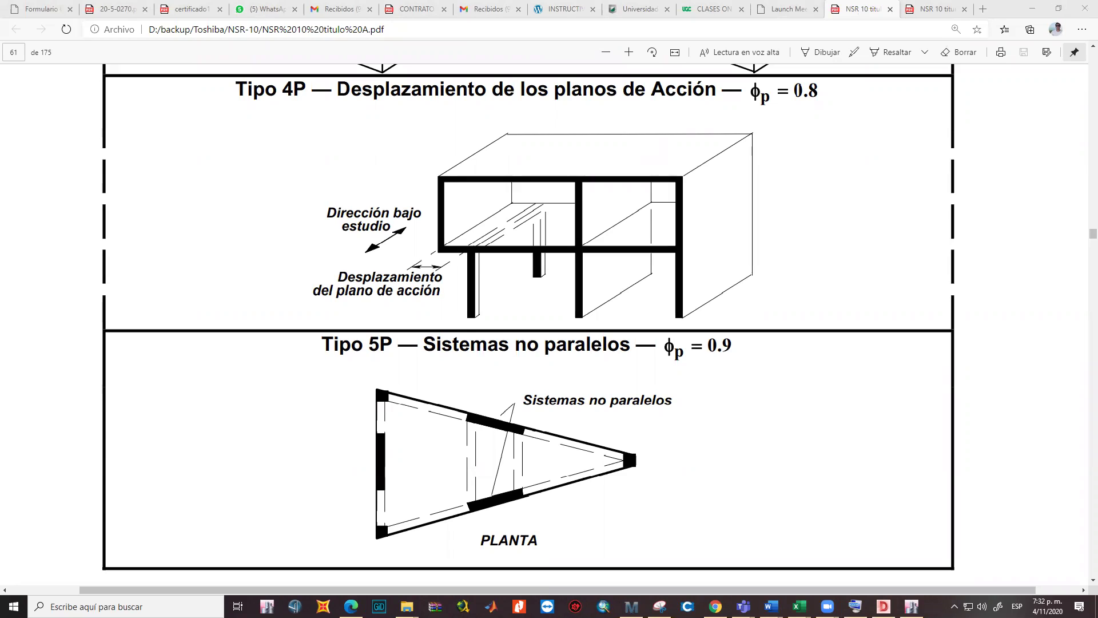
Handwrite the annotation "ϕp = 0,8" on screen beside the Tipo 4P figure
mouse_move(147, 186)
left_mouse_down()
mouse_move(160, 206)
mouse_move(167, 228)
mouse_move(204, 216)
left_mouse_up()
mouse_move(229, 200)
left_mouse_down()
mouse_move(227, 220)
mouse_move(230, 202)
left_mouse_up()
left_click_drag(238, 222, 238, 237)
mouse_move(254, 200)
left_mouse_down()
mouse_move(272, 220)
mouse_move(252, 226)
left_mouse_up()
left_click_drag(251, 211, 235, 212)
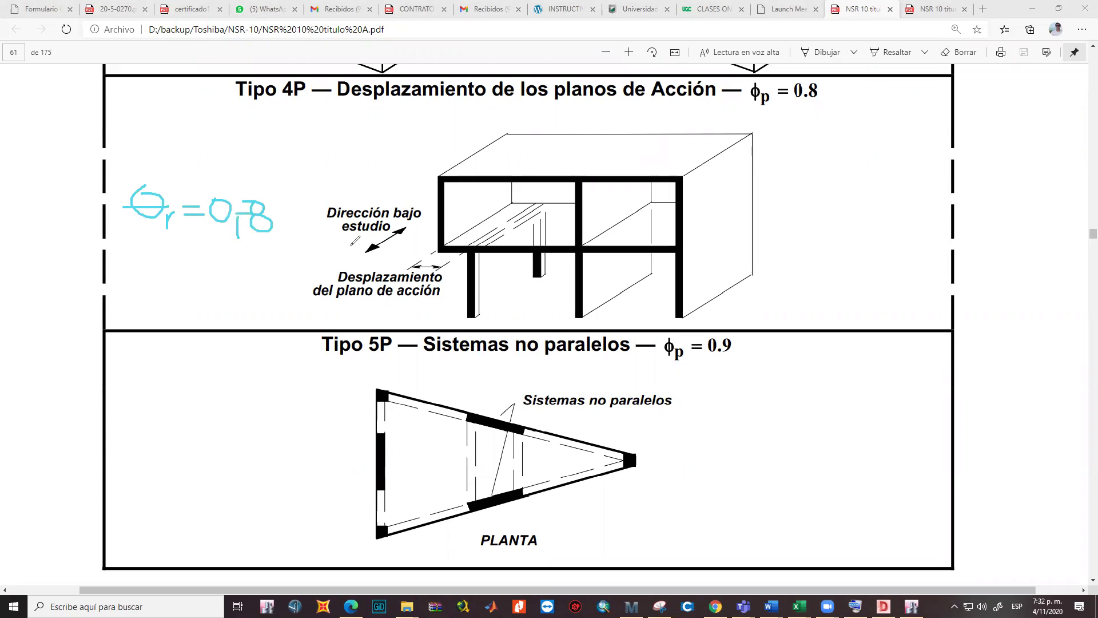
mouse_move(167, 216)
left_mouse_down()
mouse_move(165, 233)
mouse_move(176, 219)
left_mouse_up()
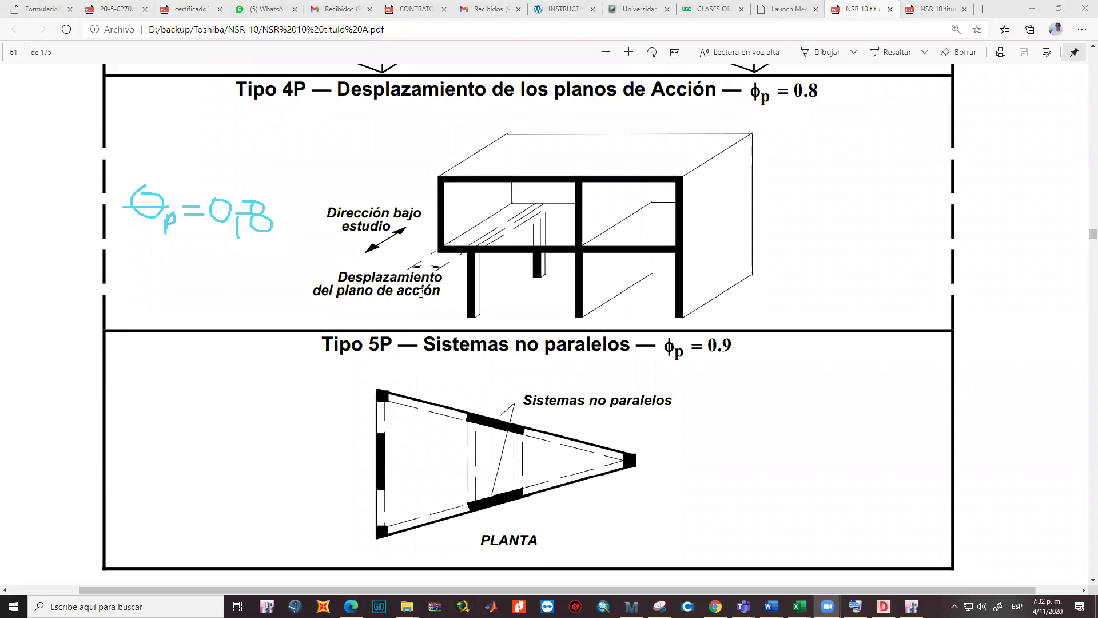
Review the height irregularity Tipo 1aA, flexible storey, highlighting "Piso flexible" and the stiffness term KC in its criterion
scroll(412, 281, "down", 4)
scroll(412, 281, "down", 6)
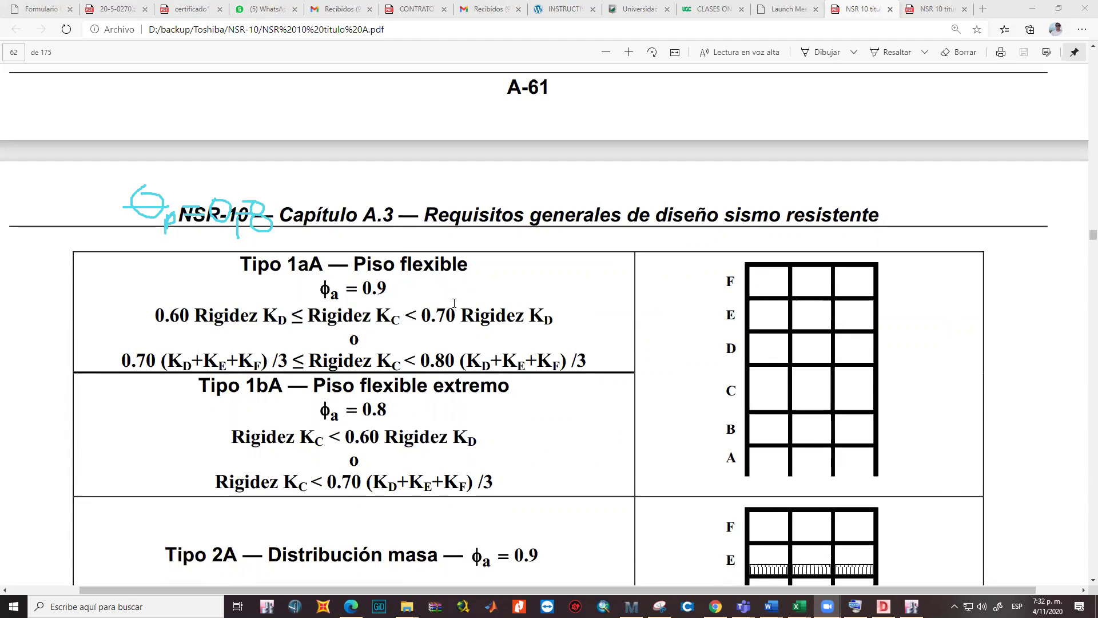
scroll(589, 306, "down", 1)
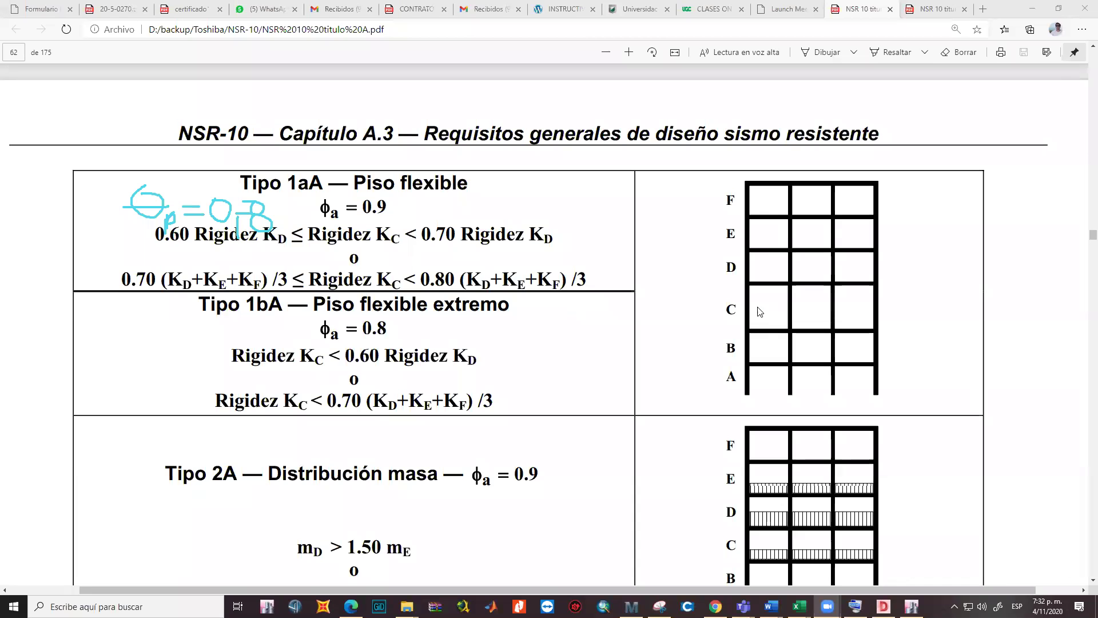
scroll(864, 314, "up", 1)
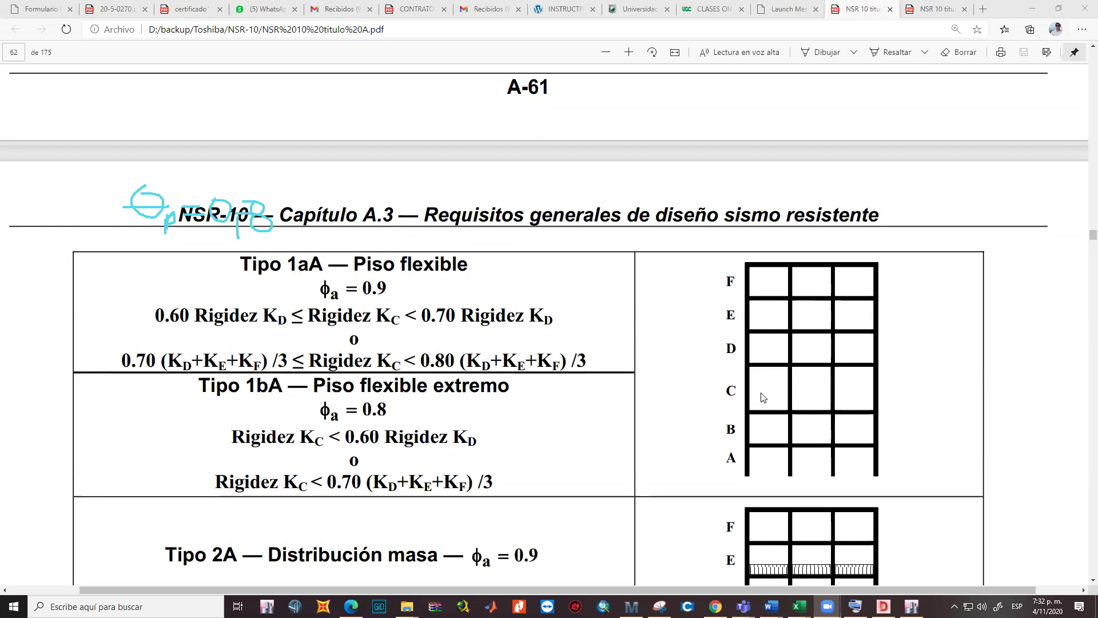
left_click_drag(356, 265, 475, 264)
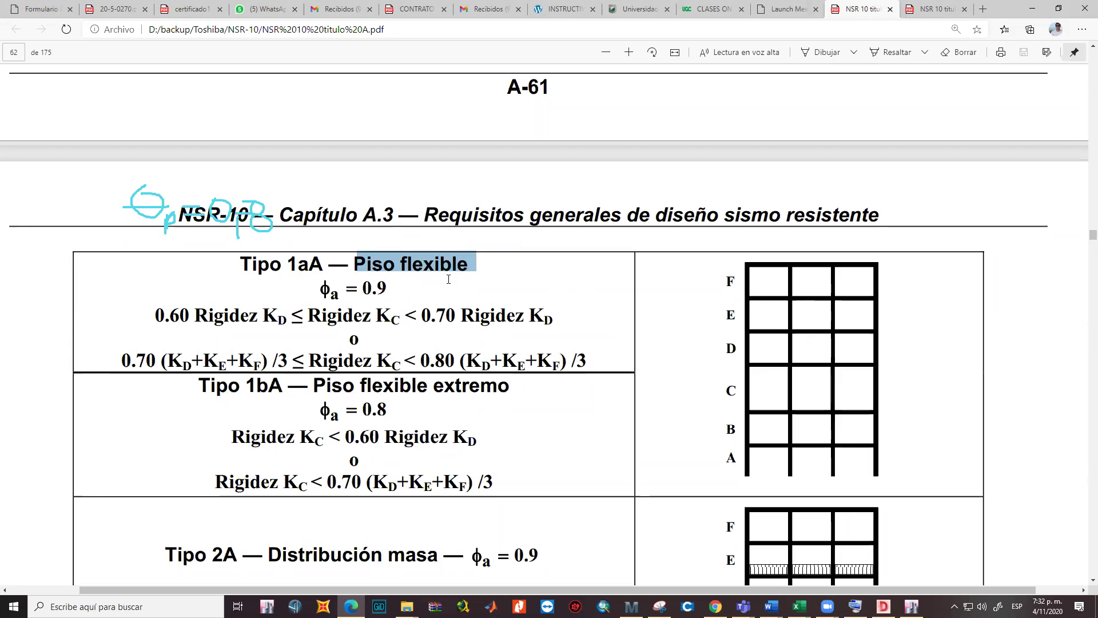
left_click(397, 303)
left_click_drag(379, 314, 403, 316)
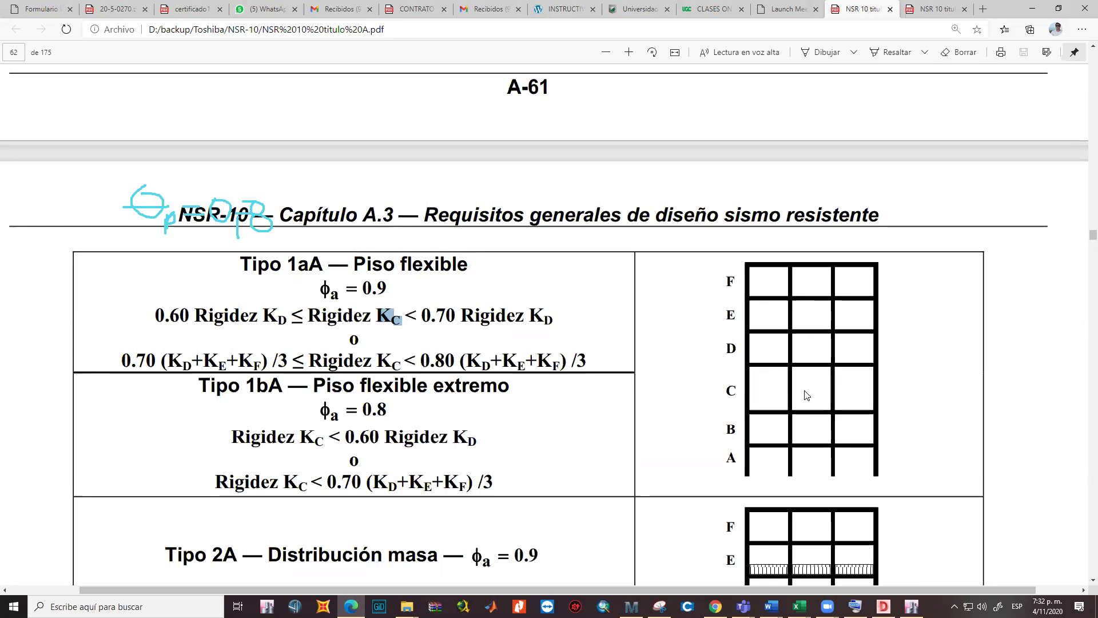
left_click(388, 364)
Compare the Tipo 1aA and Tipo 1bA stiffness criteria with storey C in the adjacent frame figure
scroll(513, 416, "up", 2)
scroll(512, 416, "down", 5)
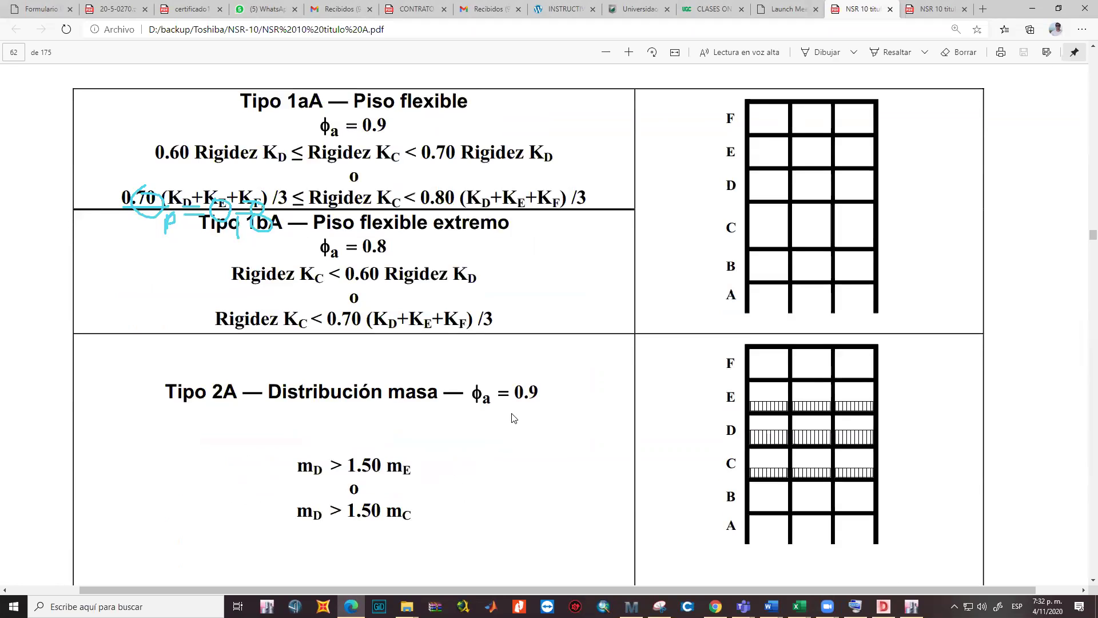
scroll(384, 230, "up", 3)
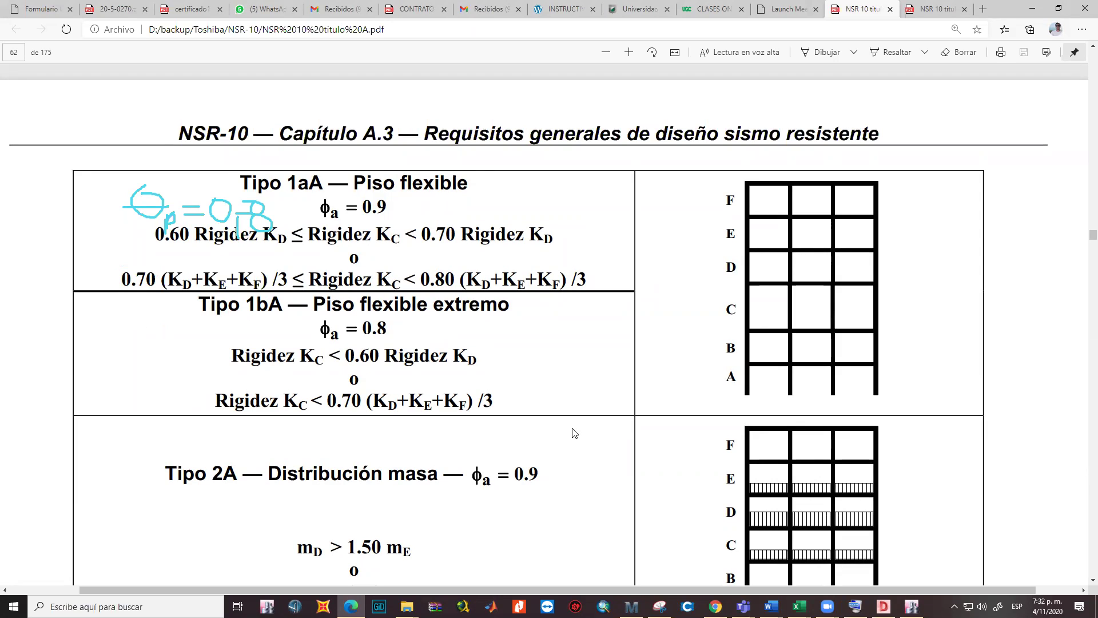
left_click_drag(725, 306, 896, 314)
left_click(862, 314)
scroll(339, 286, "down", 3)
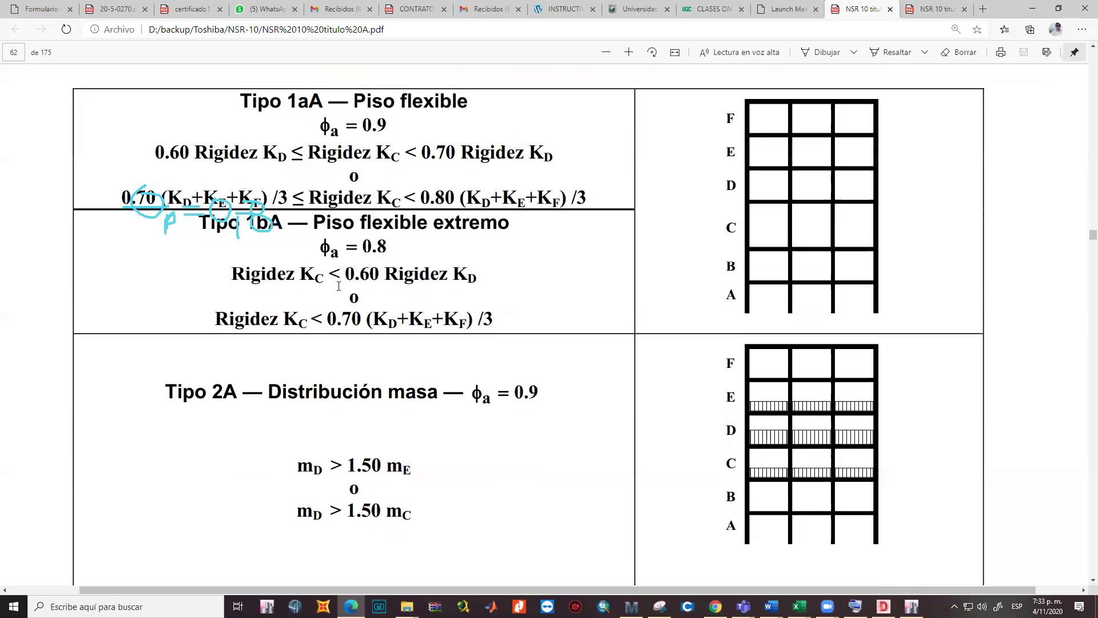
scroll(326, 249, "up", 2)
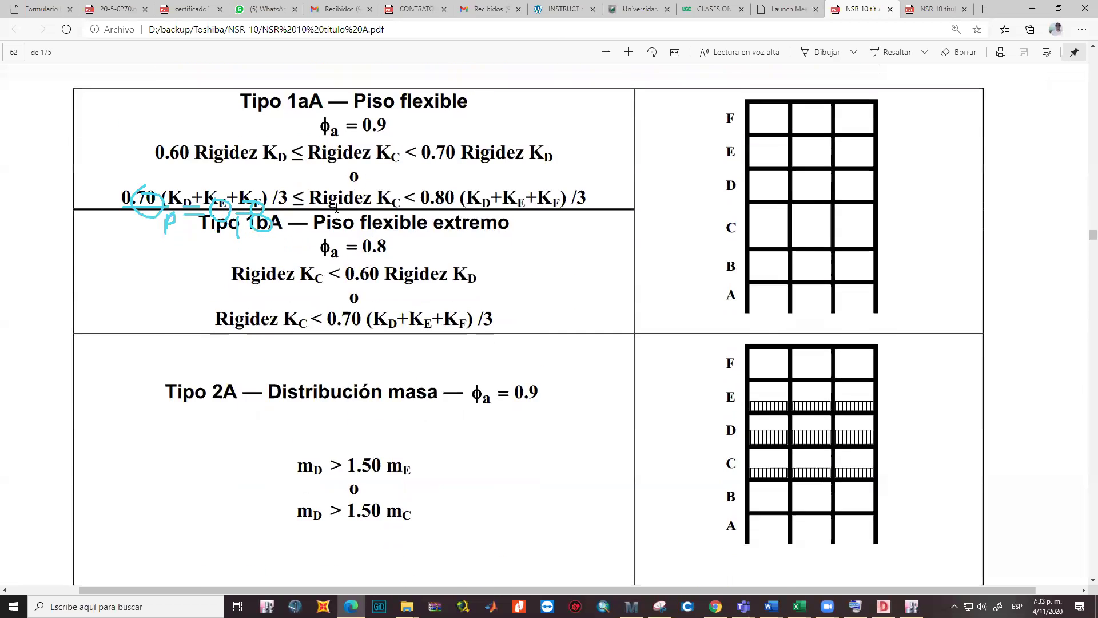
scroll(416, 156, "down", 4)
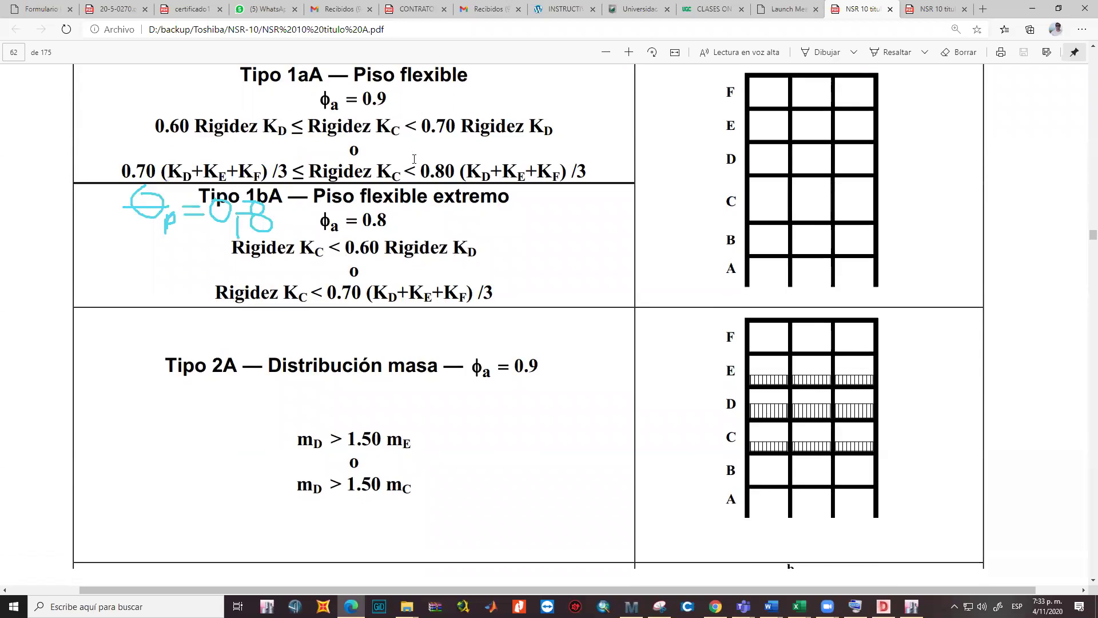
scroll(378, 314, "up", 6)
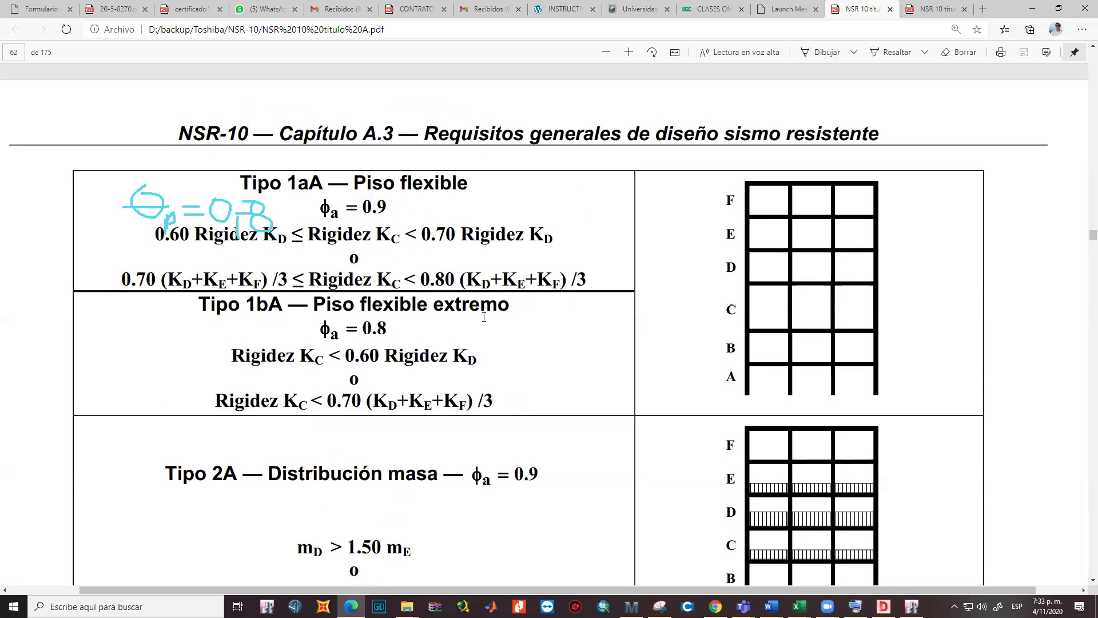
Review the remaining height irregularities, from Tipo 2A, mass distribution, to Tipo 5bA, extreme weak storey, with their ϕa values
scroll(484, 316, "down", 4)
scroll(417, 191, "down", 1)
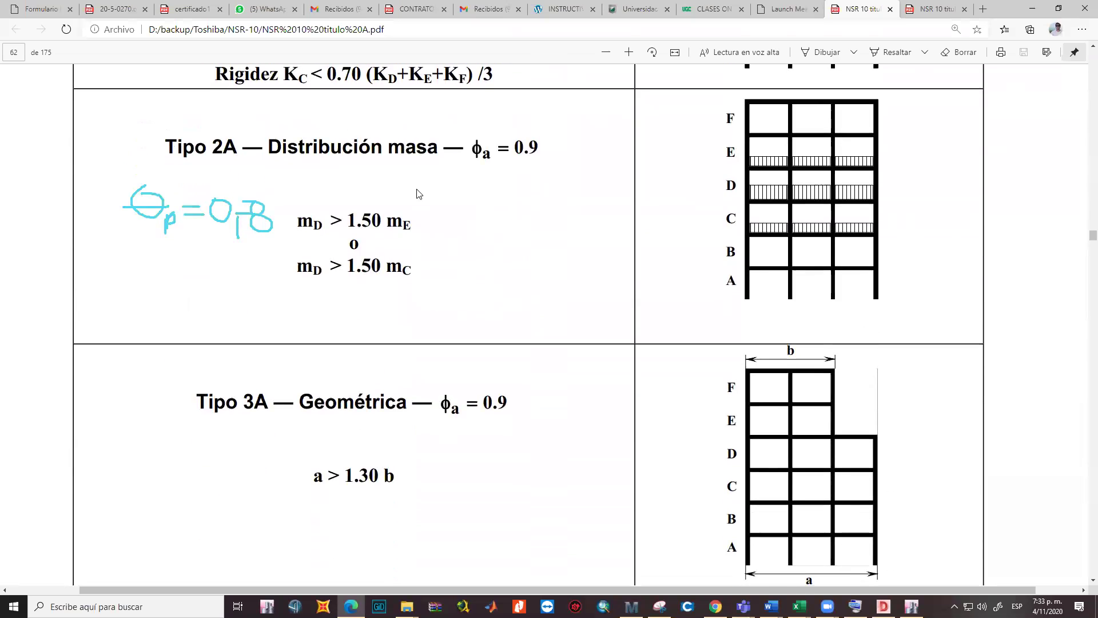
scroll(417, 191, "up", 1)
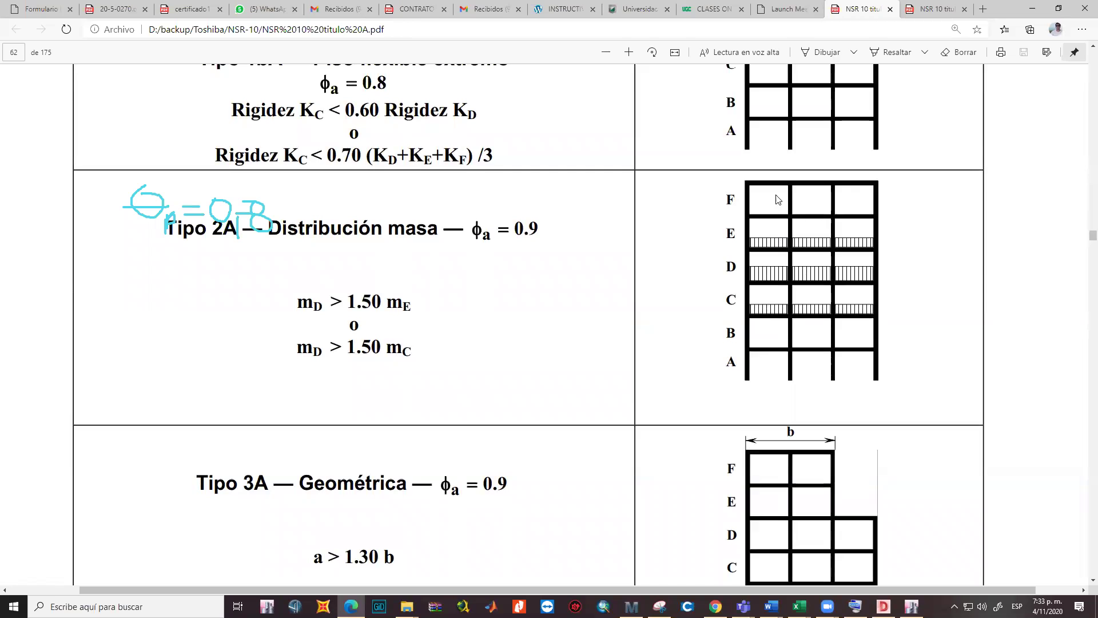
scroll(435, 264, "down", 4)
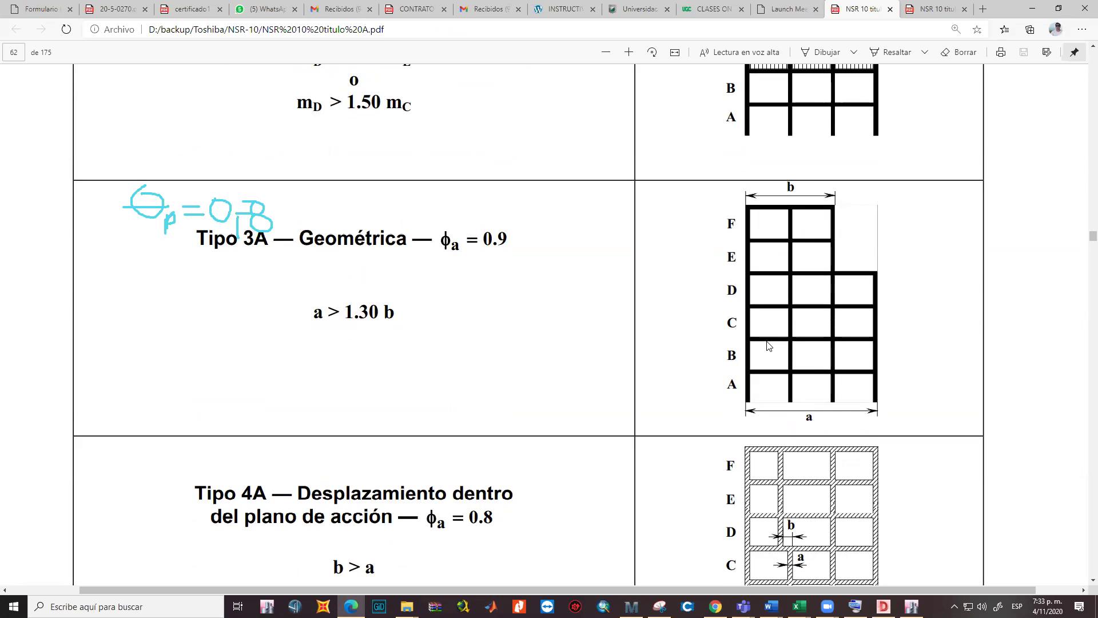
scroll(768, 345, "down", 4)
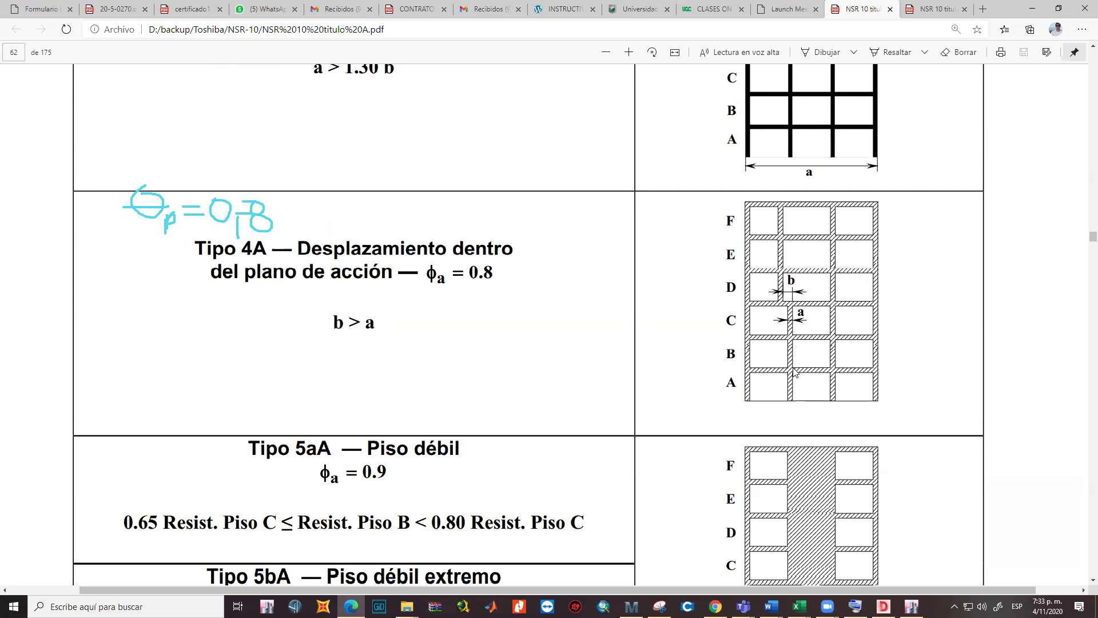
scroll(780, 360, "down", 4)
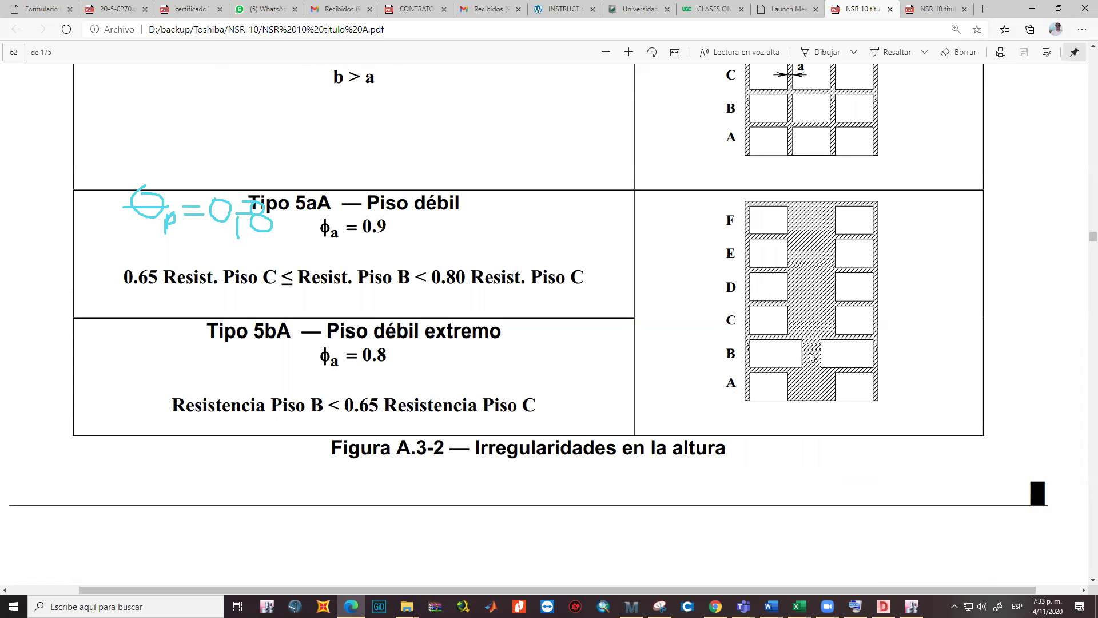
scroll(638, 346, "up", 1)
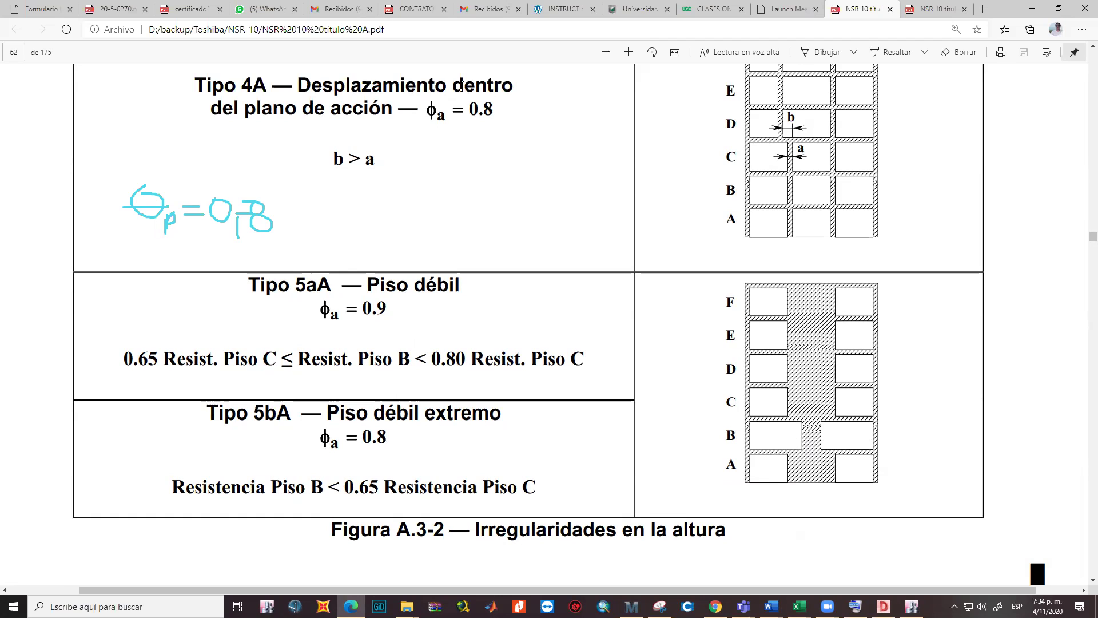
Handwrite the annotation "ϕa = 0,8" below the ϕp note and add a check mark beside both values
mouse_move(146, 245)
left_mouse_down()
mouse_move(143, 269)
mouse_move(147, 245)
mouse_move(164, 281)
left_mouse_up()
mouse_move(180, 258)
left_mouse_down()
mouse_move(234, 259)
mouse_move(227, 250)
mouse_move(236, 276)
left_mouse_up()
mouse_move(266, 248)
left_mouse_down()
mouse_move(257, 255)
mouse_move(265, 266)
mouse_move(266, 249)
left_mouse_up()
left_click_drag(234, 259, 251, 258)
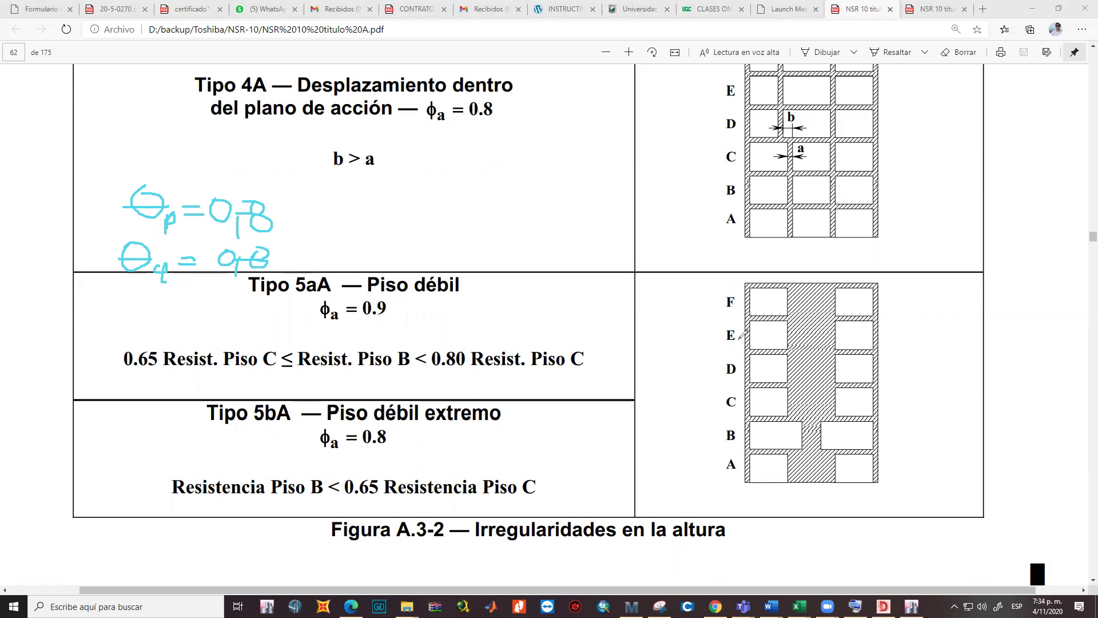
left_click_drag(286, 205, 305, 195)
left_click_drag(276, 250, 292, 243)
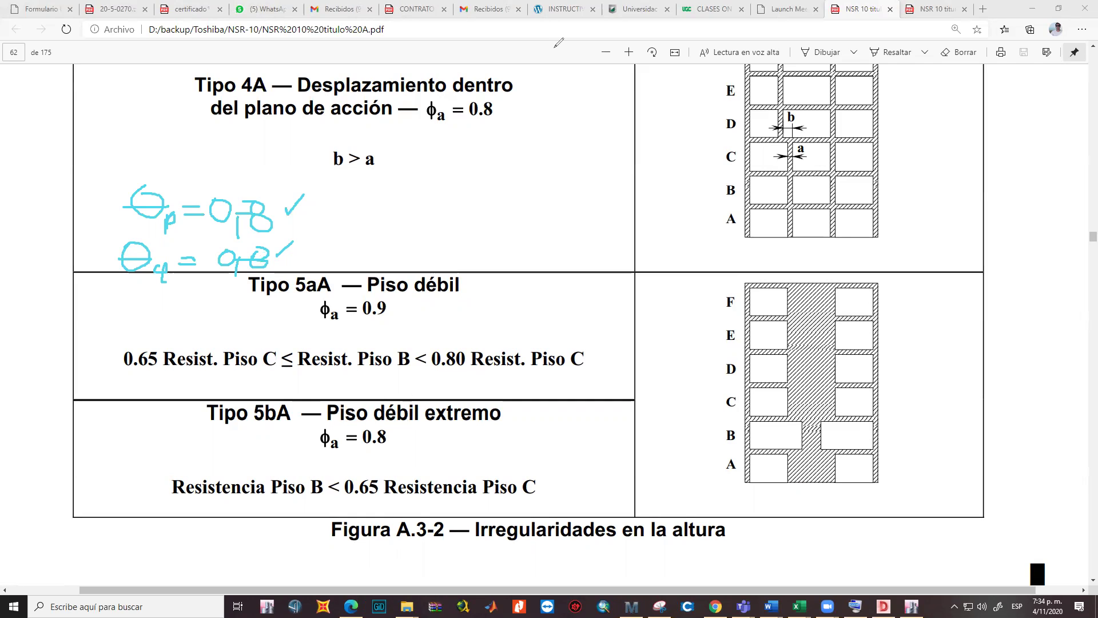
Handwrite "ϕr = 0,75" with a check mark below the other two factors, and group all three with a brace
scroll(412, 257, "down", 10)
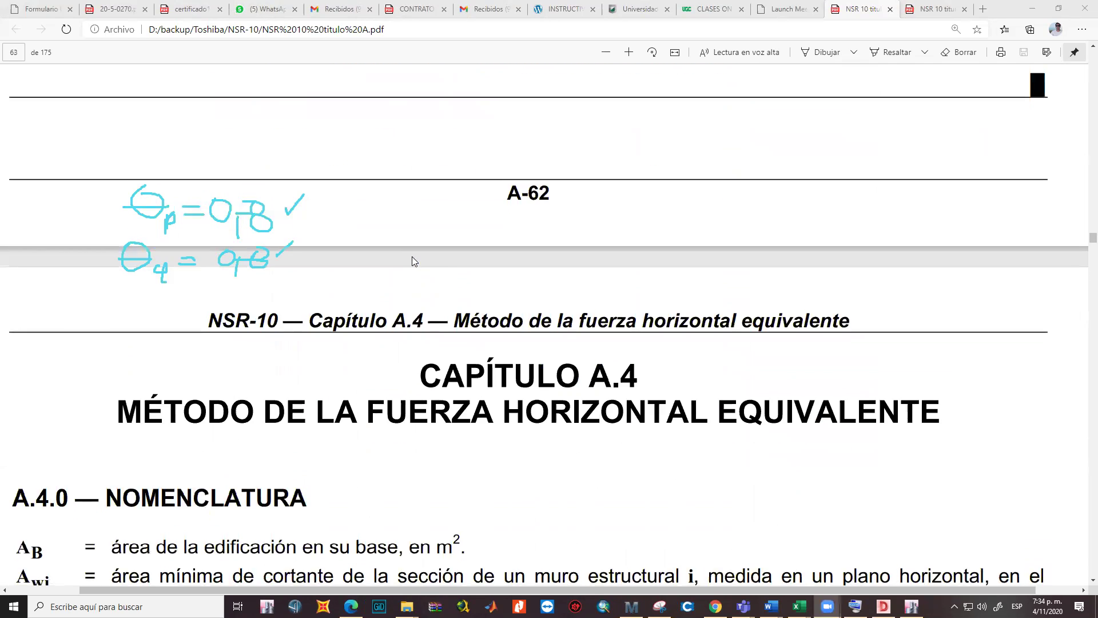
scroll(414, 260, "up", 6)
scroll(414, 261, "up", 5)
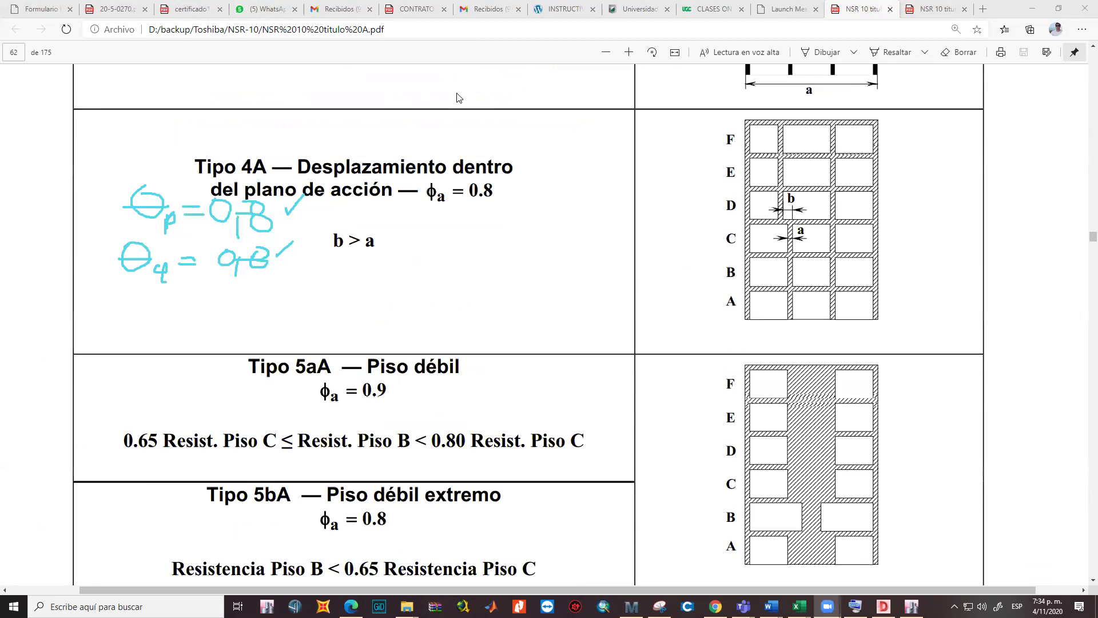
mouse_move(141, 294)
left_mouse_down()
mouse_move(127, 316)
mouse_move(142, 299)
mouse_move(192, 323)
mouse_move(237, 302)
mouse_move(243, 334)
mouse_move(277, 321)
left_mouse_up()
mouse_move(288, 307)
left_mouse_down()
mouse_move(288, 328)
mouse_move(310, 304)
mouse_move(369, 287)
left_mouse_up()
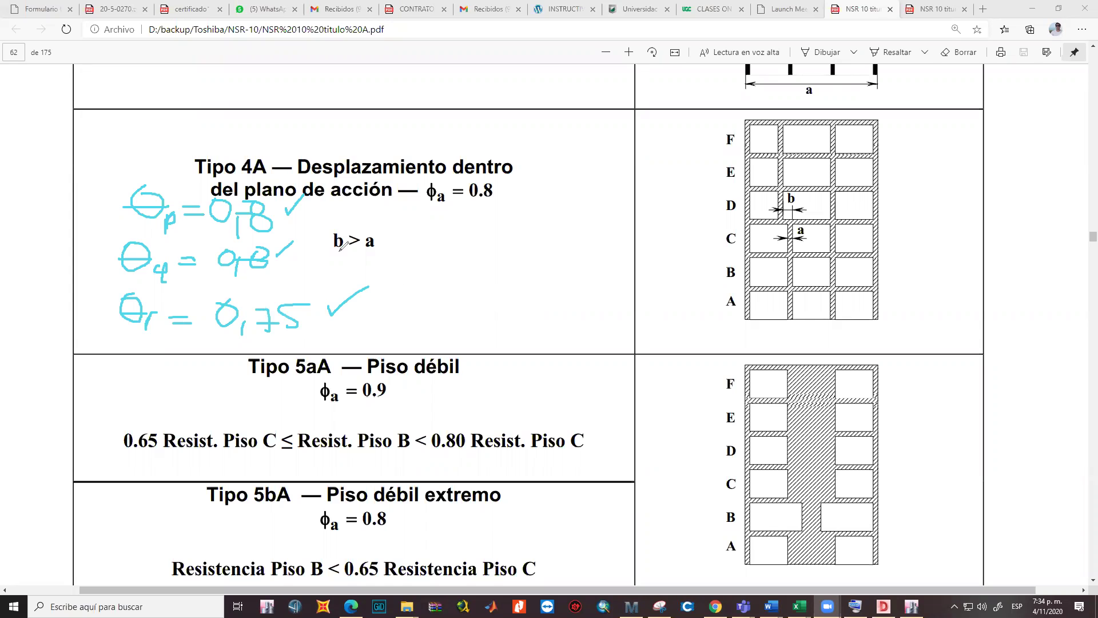
left_click_drag(273, 245, 279, 257)
mouse_move(113, 177)
left_mouse_down()
mouse_move(85, 255)
mouse_move(105, 337)
mouse_move(131, 341)
left_mouse_up()
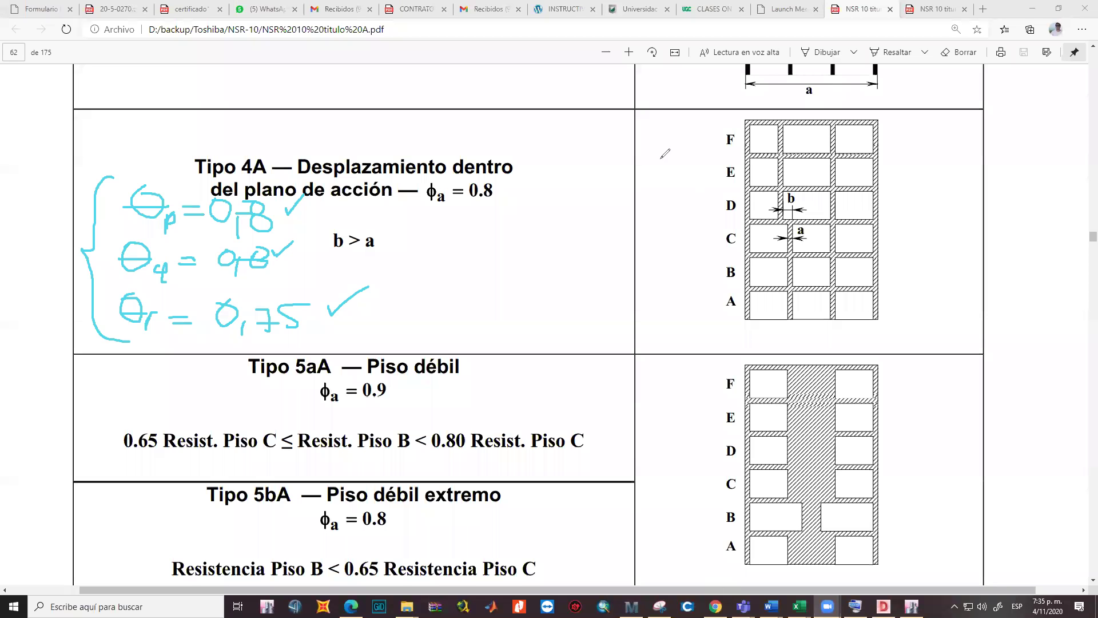
Switch to the Espectro AEII.xlsx workbook in Excel and enter the labels IP, IA and IR in cells A20 to A22
mouse_move(800, 605)
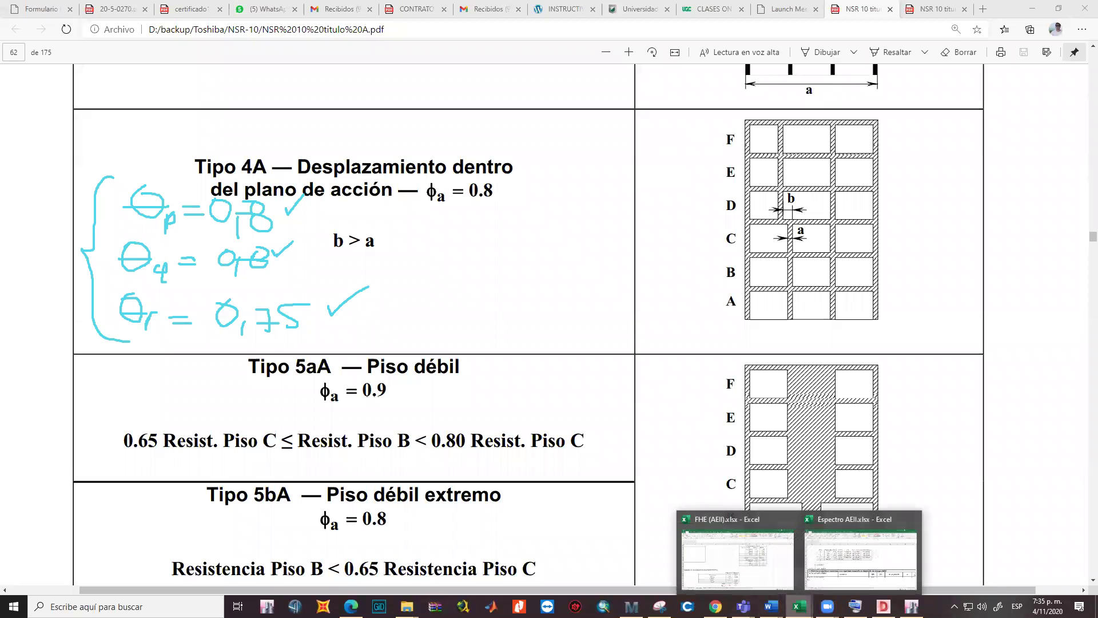
left_click(840, 556)
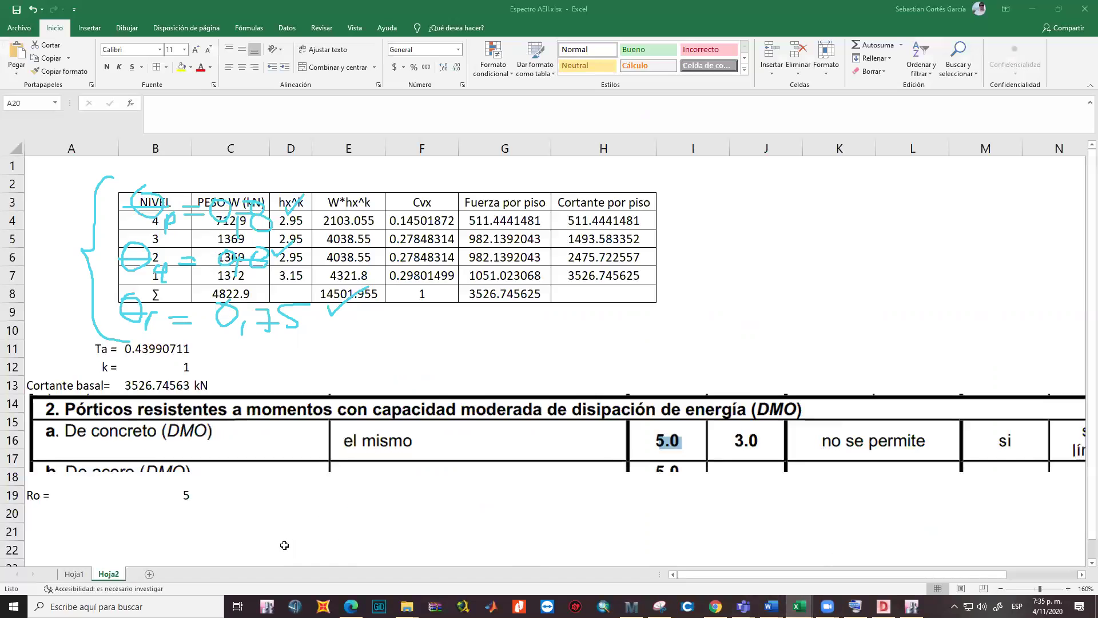
left_click(60, 518)
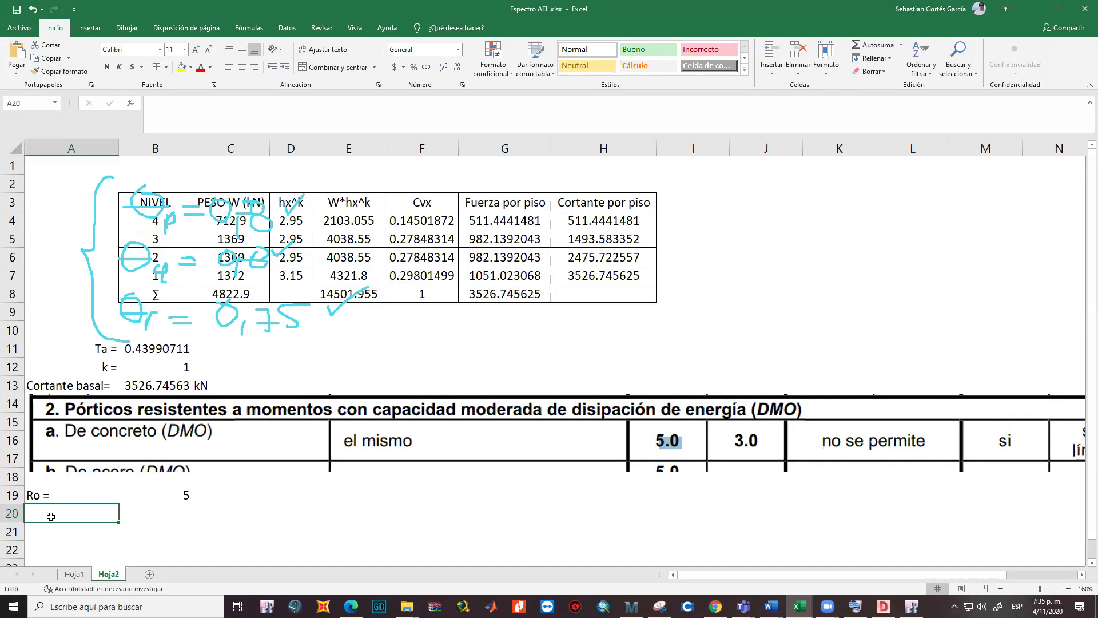
type("i")
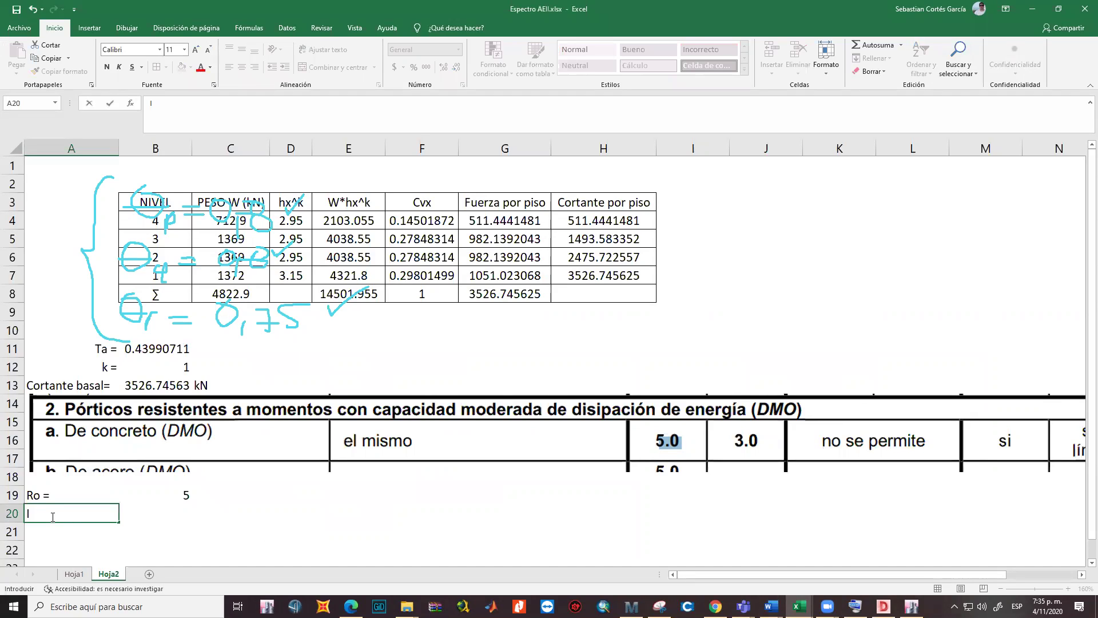
type("P")
key("Return")
type("IA")
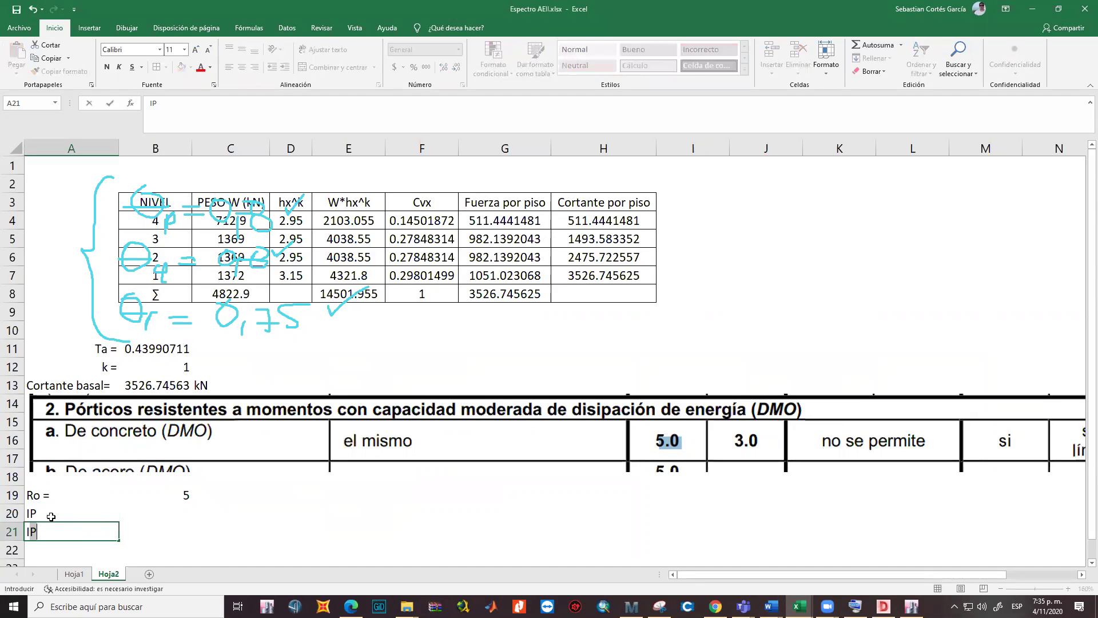
key("Return")
type("I")
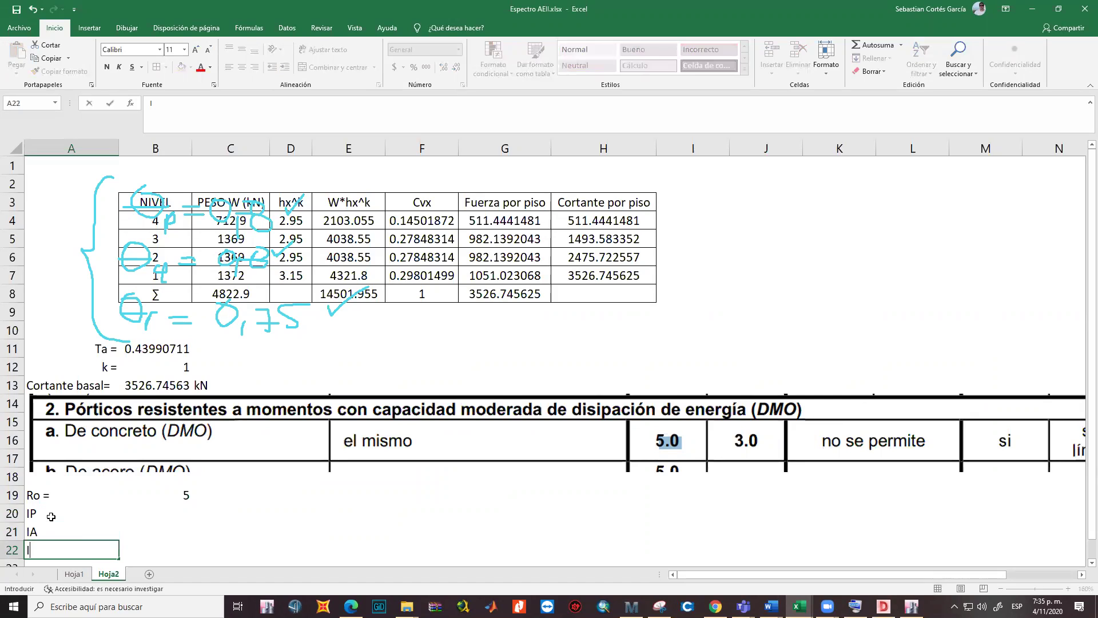
type("R")
key("Return")
Enter the irregularity factors 0.8 for IP, 0.8 for IA and 0.75 for IR in cells B20 to B22
key("Up")
key("Up")
key("Right")
key("Up")
type("0.")
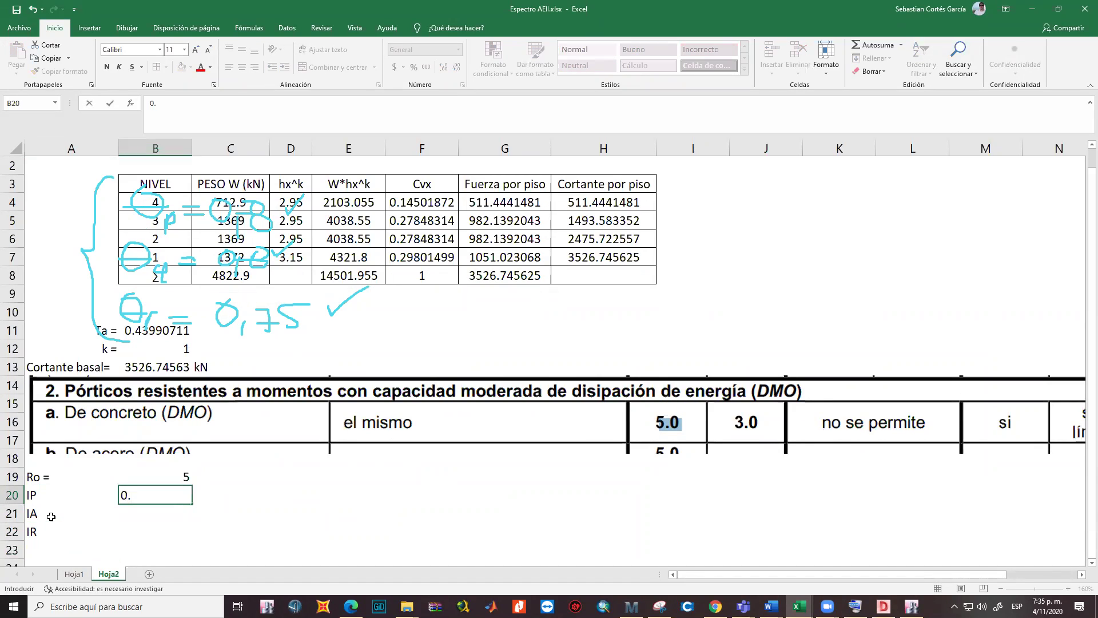
type("8")
key("Return")
type("0.8")
key("Return")
type("0")
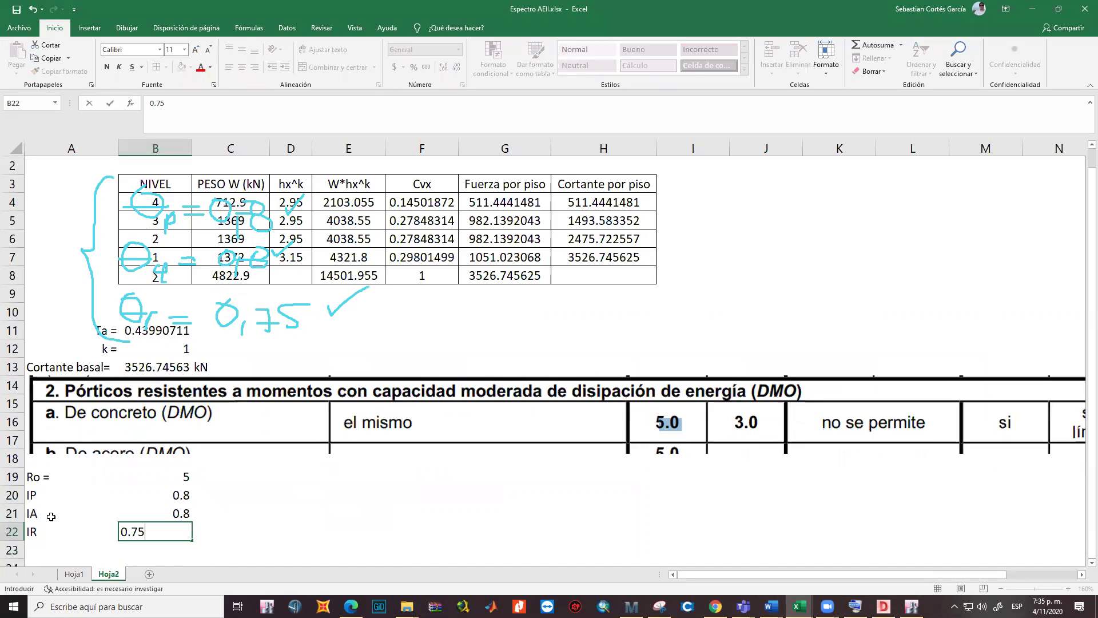
type(".75")
key("Return")
scroll(396, 509, "up", 1)
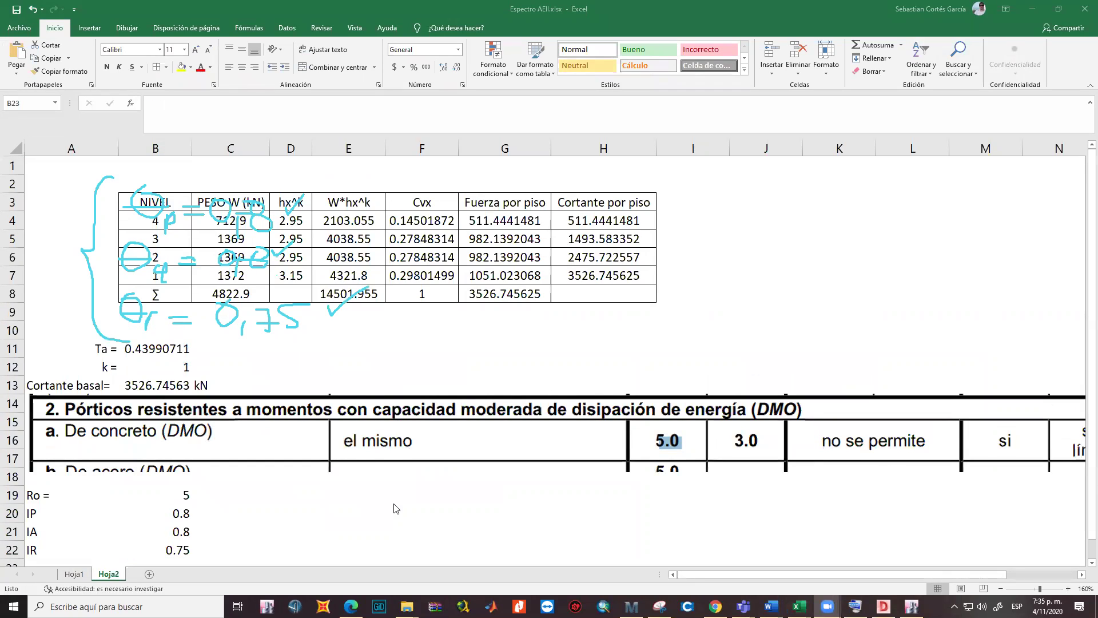
Switch to the NSR-10 Título A PDF in Edge and find section A.3.3.8 on absence of redundancy
left_click(351, 606)
scroll(402, 450, "up", 10)
scroll(402, 450, "up", 20)
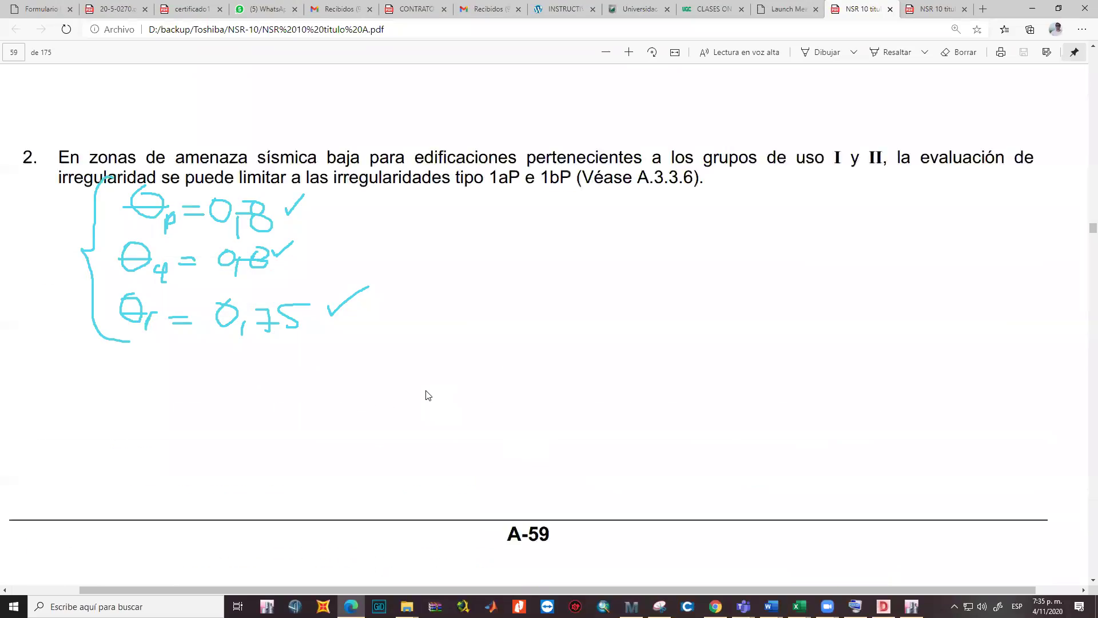
scroll(428, 395, "down", 15)
scroll(425, 395, "up", 15)
scroll(425, 395, "up", 20)
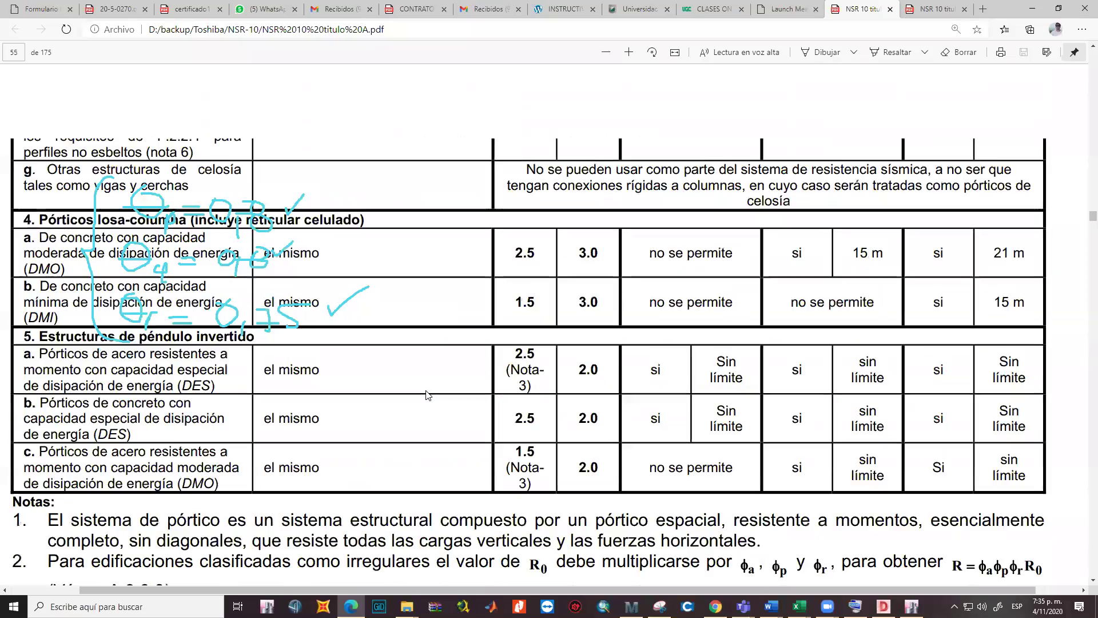
scroll(428, 395, "up", 20)
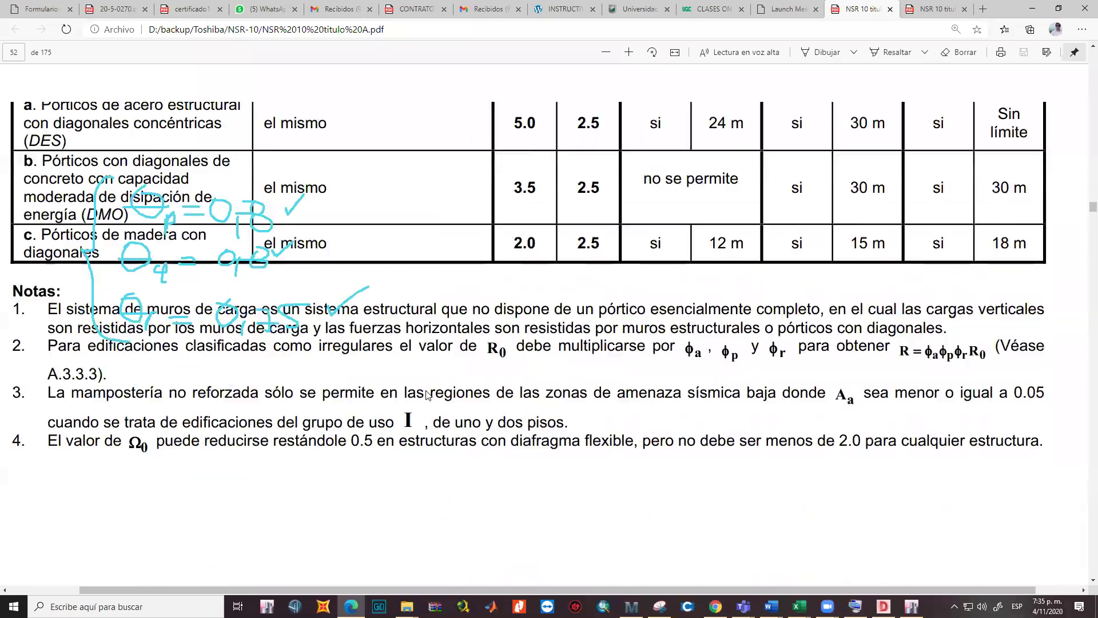
scroll(426, 395, "up", 20)
scroll(426, 395, "up", 20)
scroll(425, 395, "up", 20)
scroll(426, 394, "up", 10)
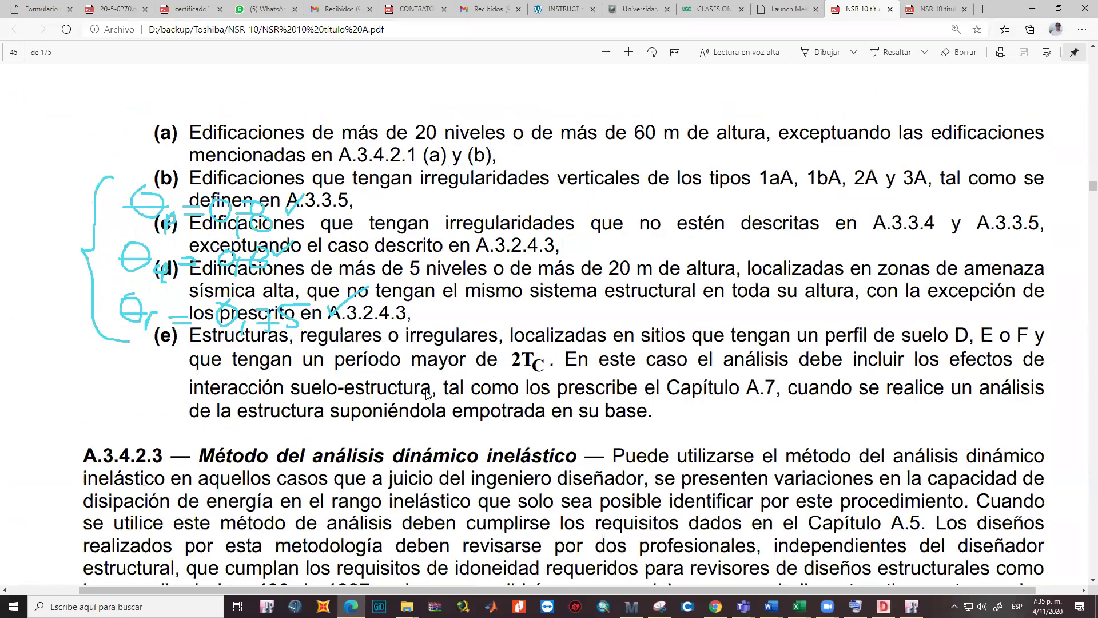
scroll(426, 395, "up", 10)
scroll(449, 271, "down", 5, "ctrl")
scroll(557, 342, "up", 5)
scroll(557, 342, "down", 3)
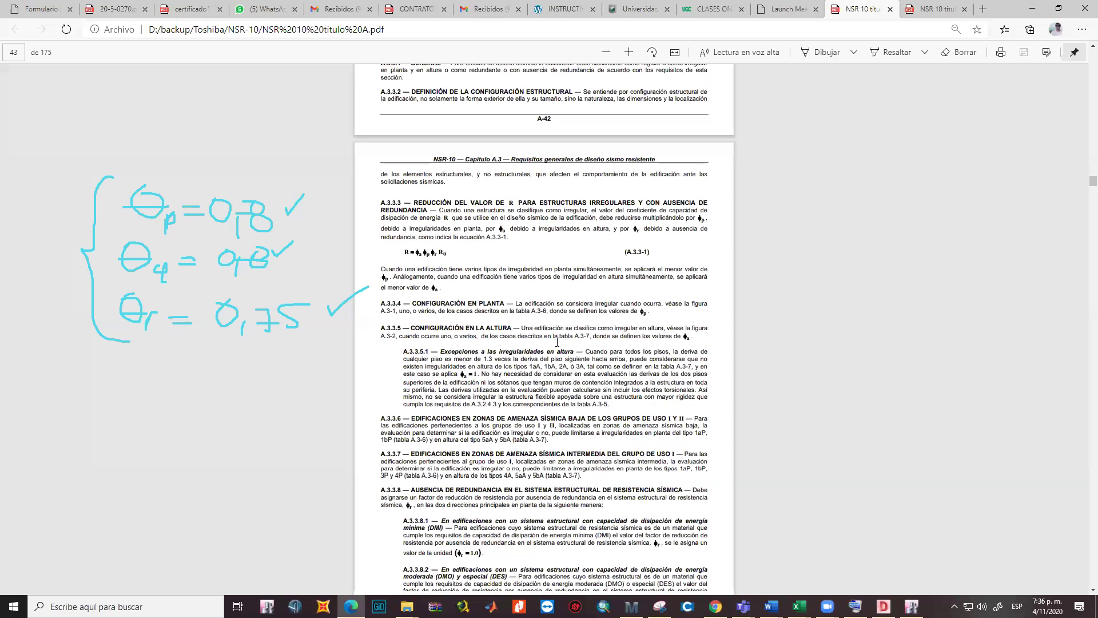
scroll(558, 342, "down", 6)
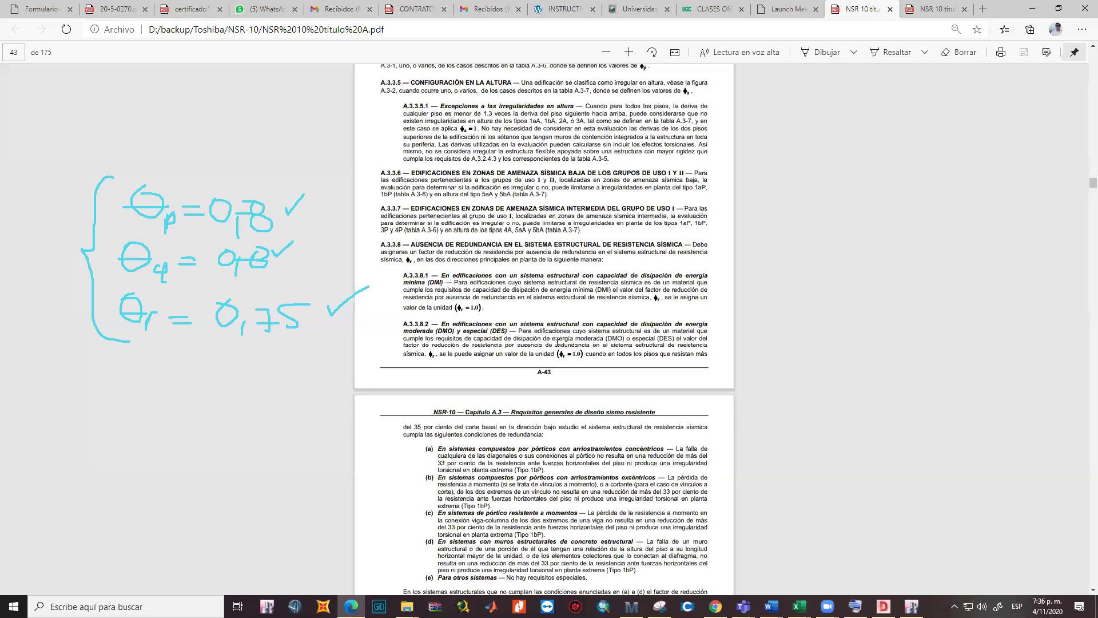
Examine the redundancy conditions in A.3.3.8.2, highlighting the ϕr = 0.75 and ϕr = 1.0 values in the text
scroll(557, 342, "up", 3, "ctrl")
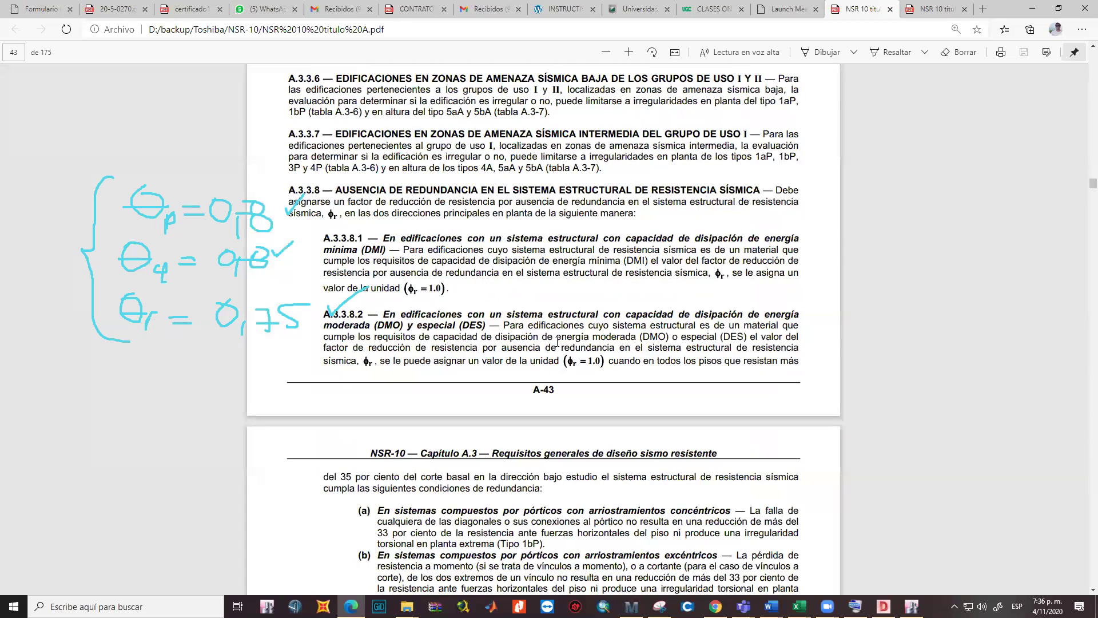
scroll(557, 342, "down", 5)
scroll(557, 342, "down", 7)
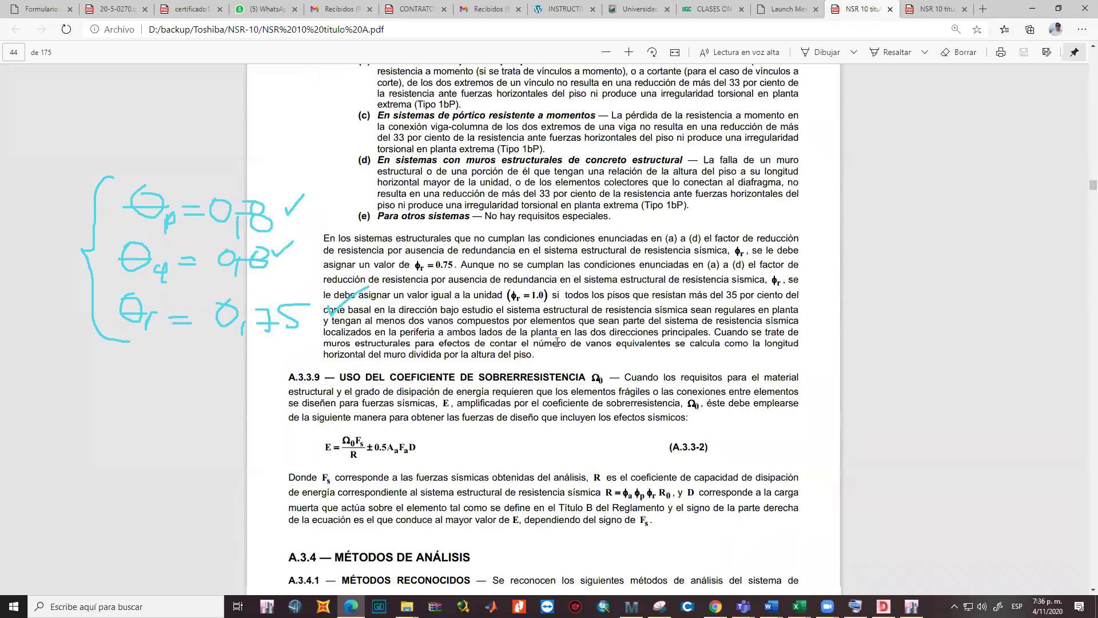
scroll(539, 302, "up", 3, "ctrl")
scroll(395, 248, "down", 3, "ctrl")
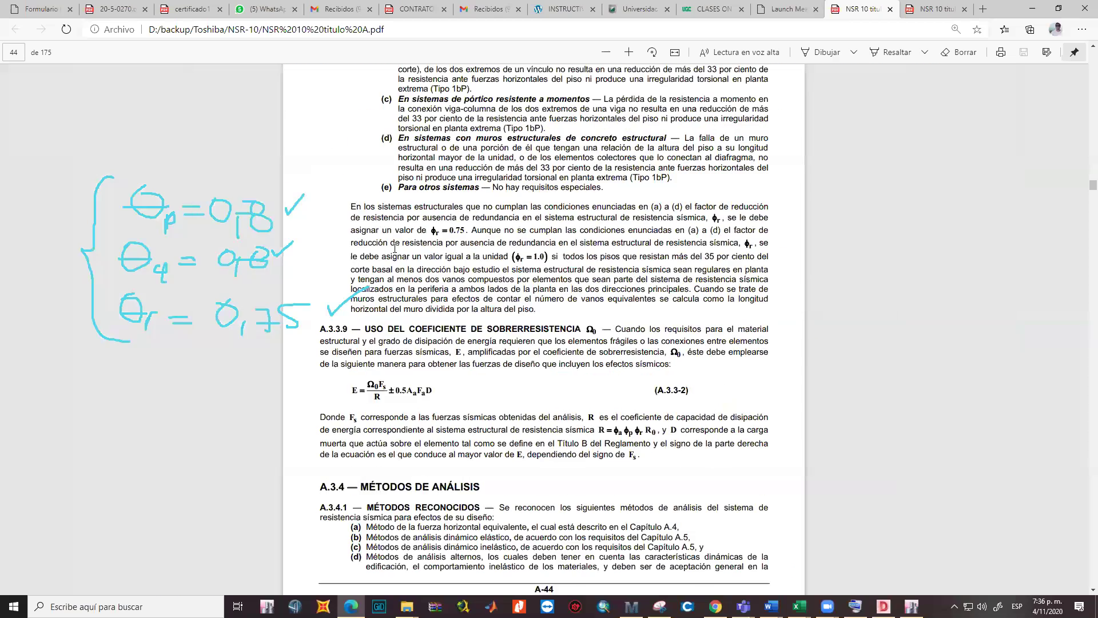
scroll(427, 230, "up", 2, "ctrl")
left_click_drag(425, 230, 436, 230)
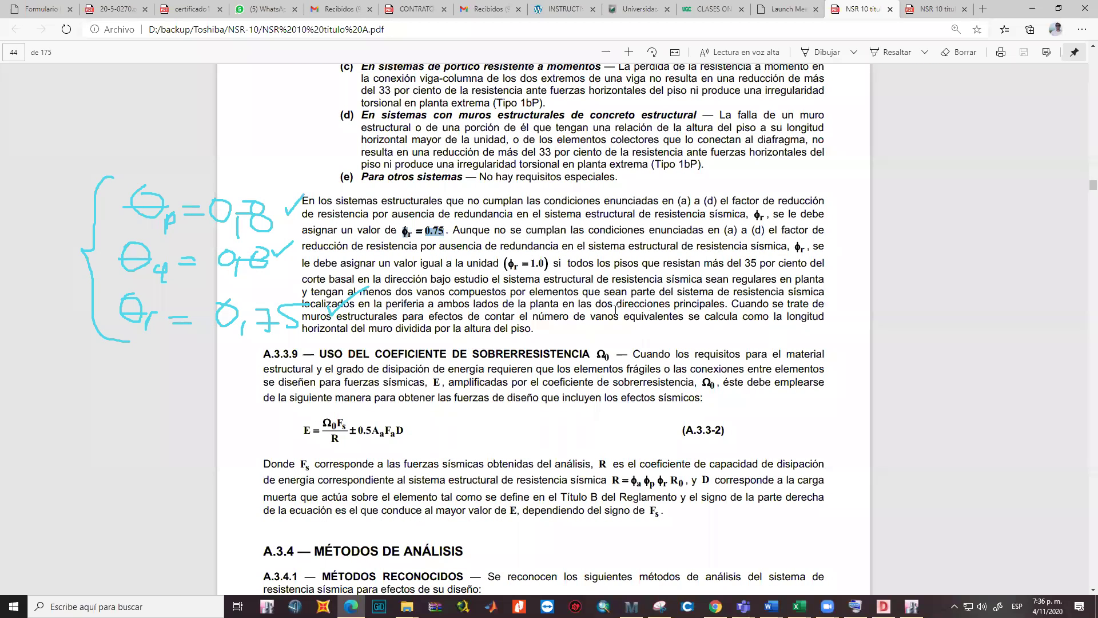
left_click(521, 264)
left_click_drag(510, 264, 547, 264)
left_click_drag(396, 232, 460, 239)
scroll(408, 330, "up", 7)
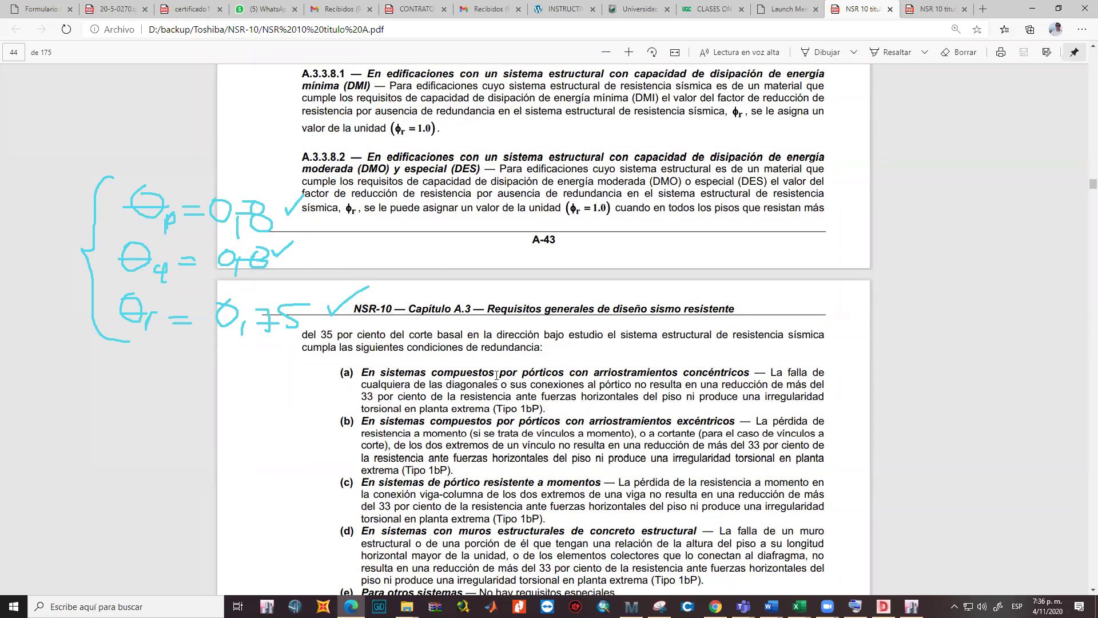
scroll(504, 388, "down", 4)
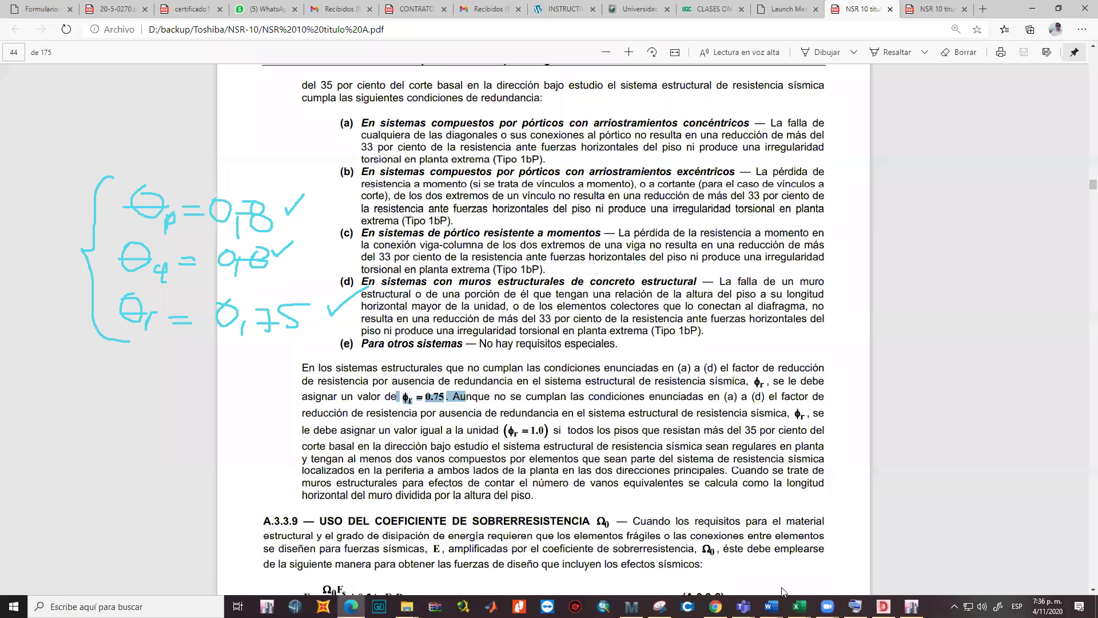
Switch back to the Espectro AEII.xlsx workbook in Excel and enter the label "R =" in cell A23
mouse_move(800, 607)
left_click(839, 560)
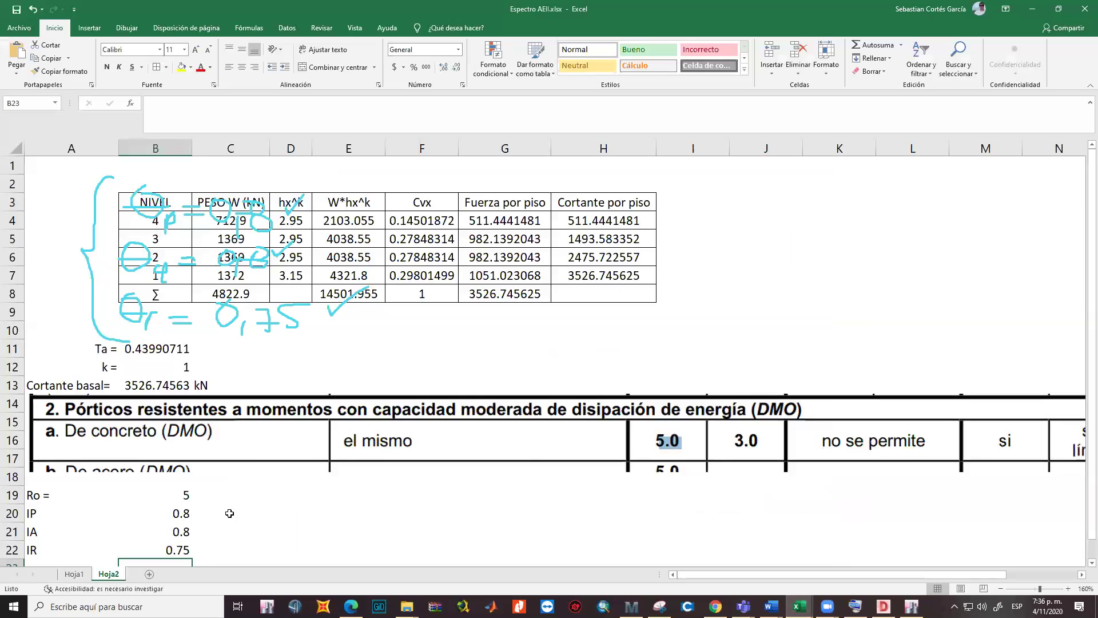
left_click(59, 461)
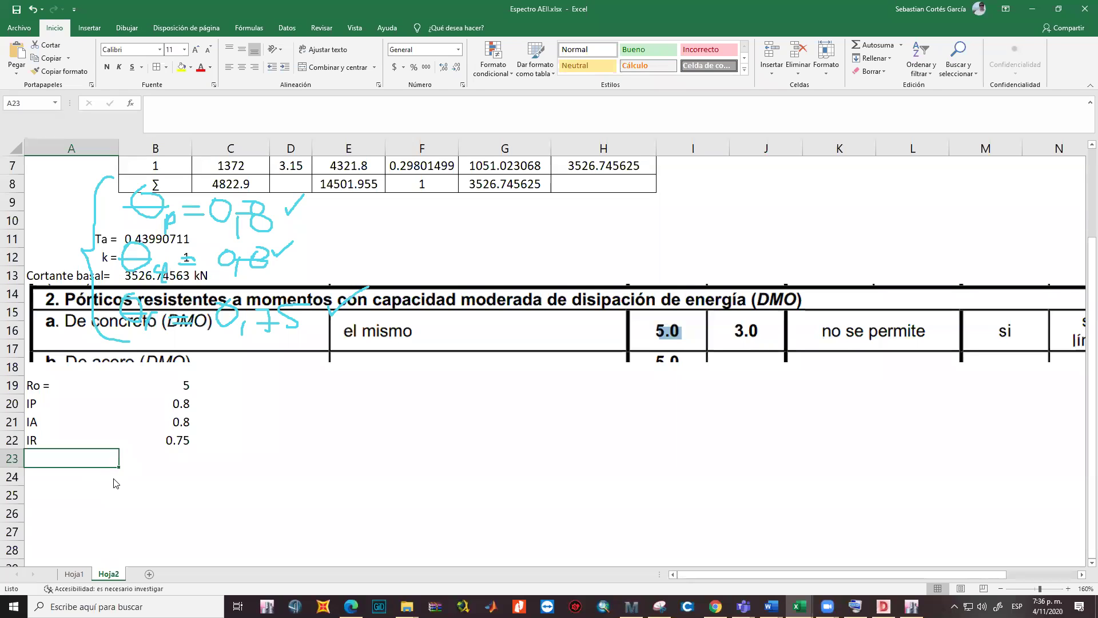
key("alt+F4")
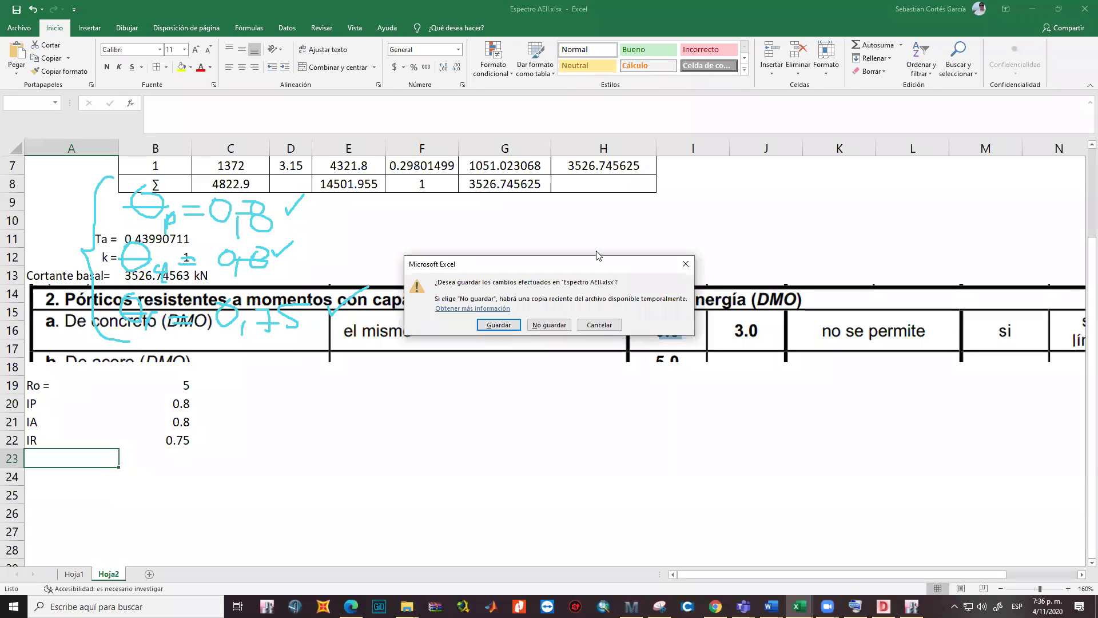
left_click(686, 264)
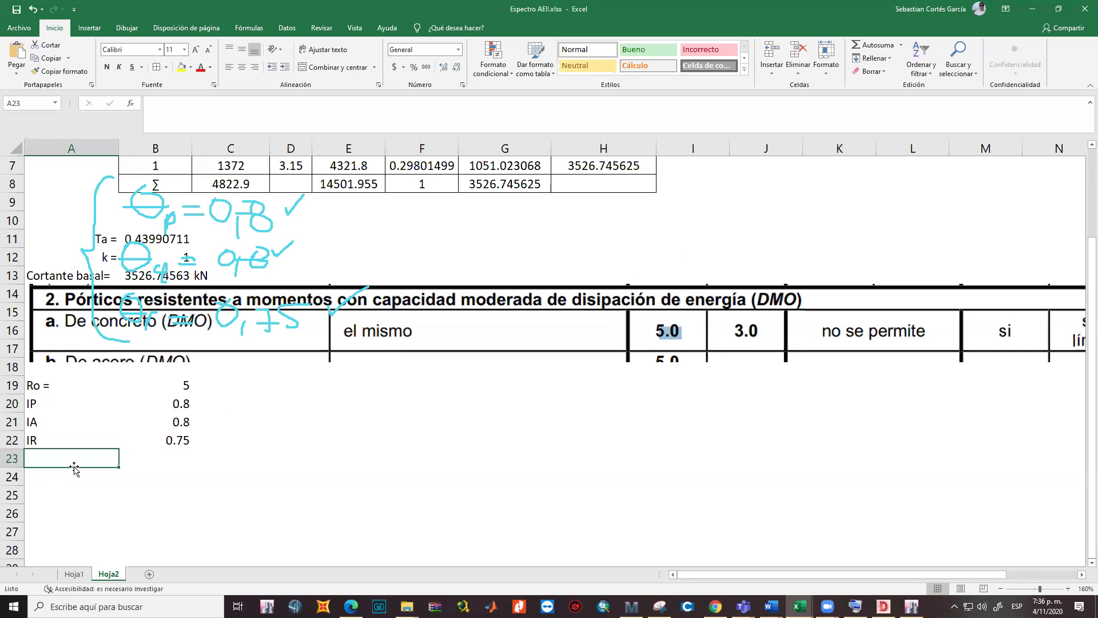
type("r")
key("BackSpace")
key("BackSpace")
type("R =")
key("Return")
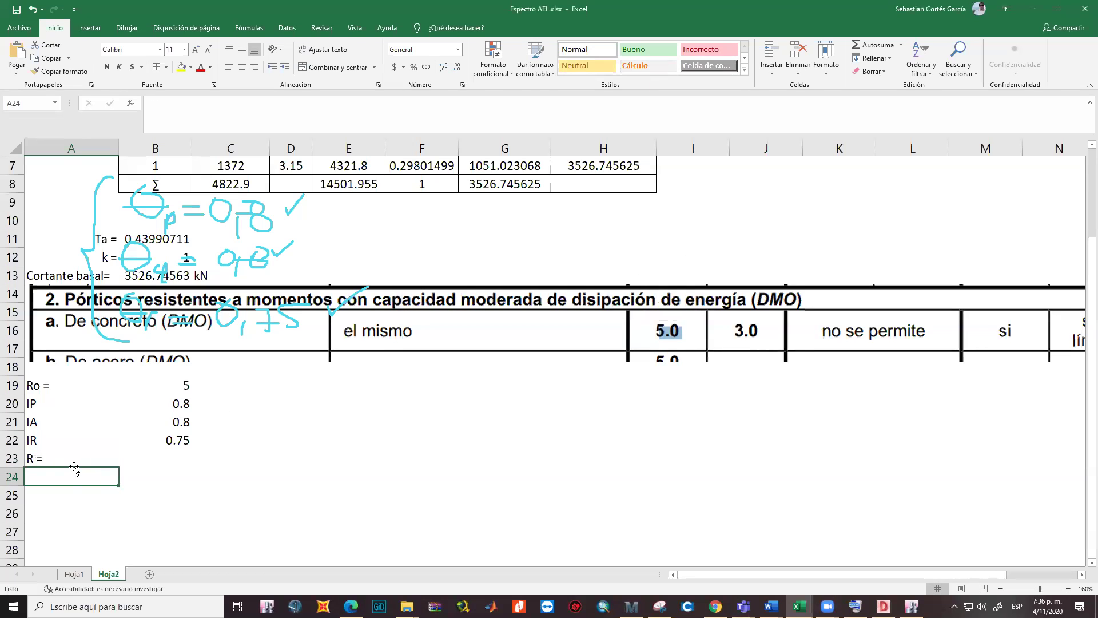
Right-align the coefficient labels in cells A19 to A23
key("Right")
key("Up")
left_click_drag(70, 385, 73, 455)
left_click(252, 68)
Calculate R in cell B23 with the formula =B19*B20*B21*B22
left_click(175, 461)
type("=")
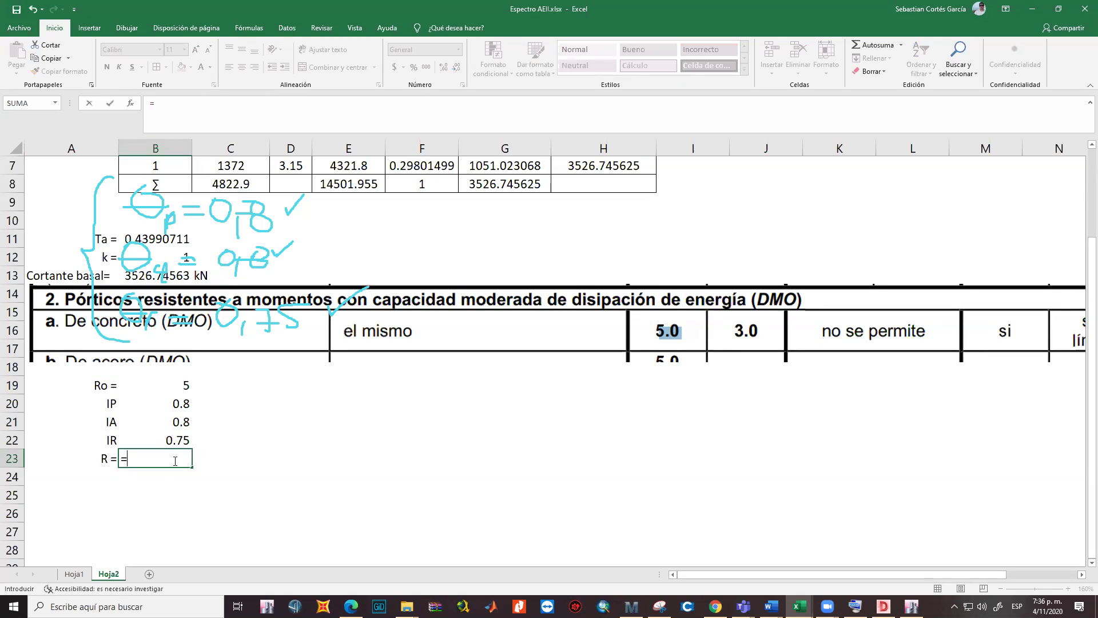
left_click(183, 388)
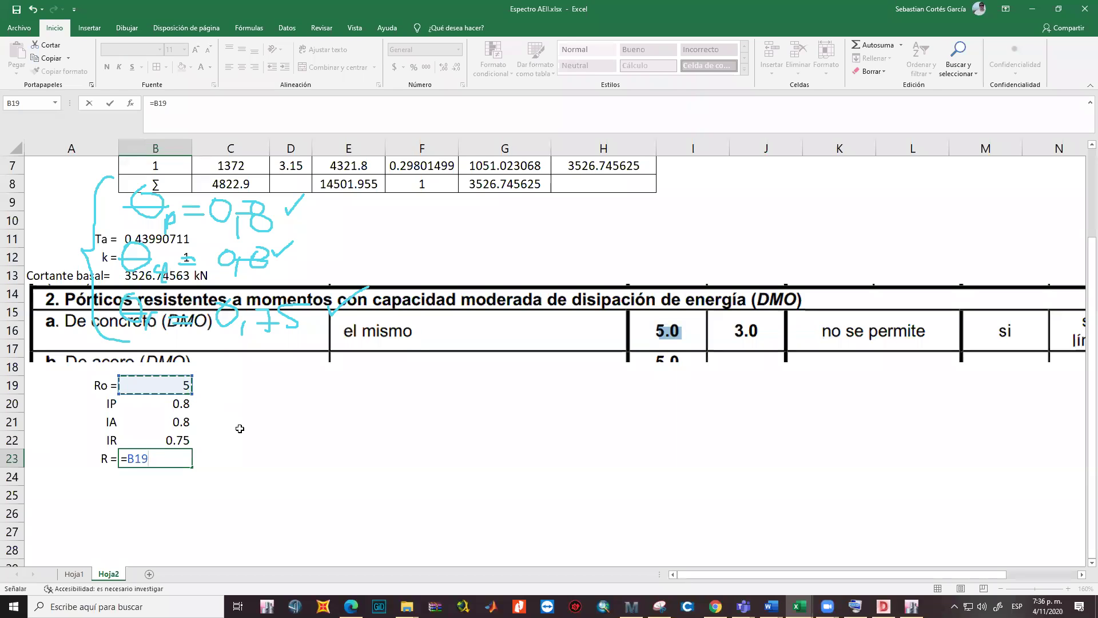
type("*")
left_click(173, 407)
type("*")
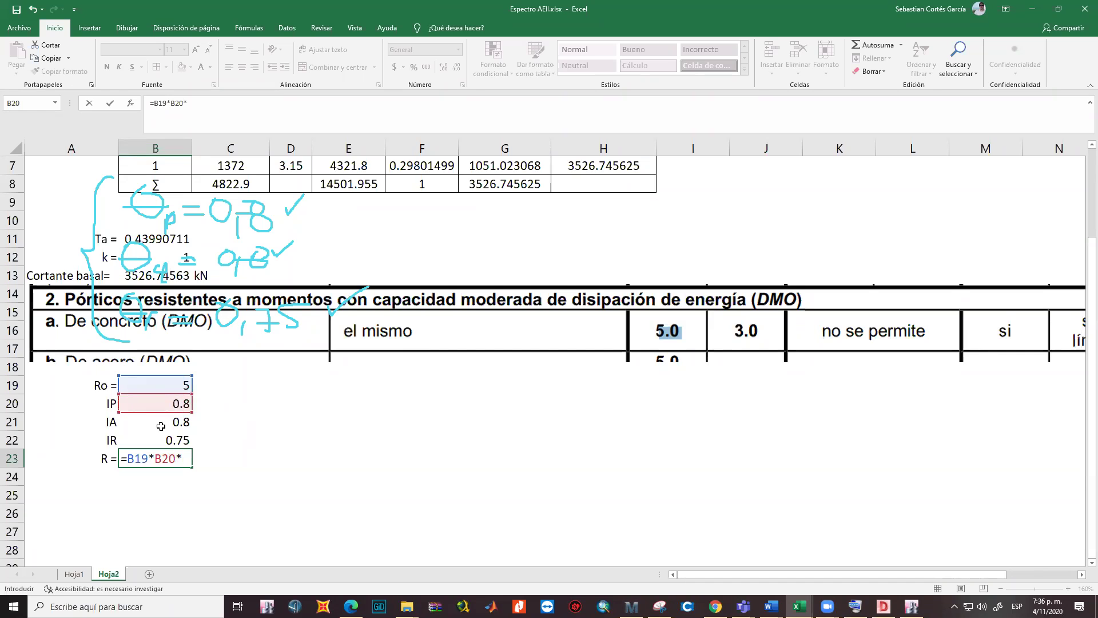
left_click(161, 421)
type("*")
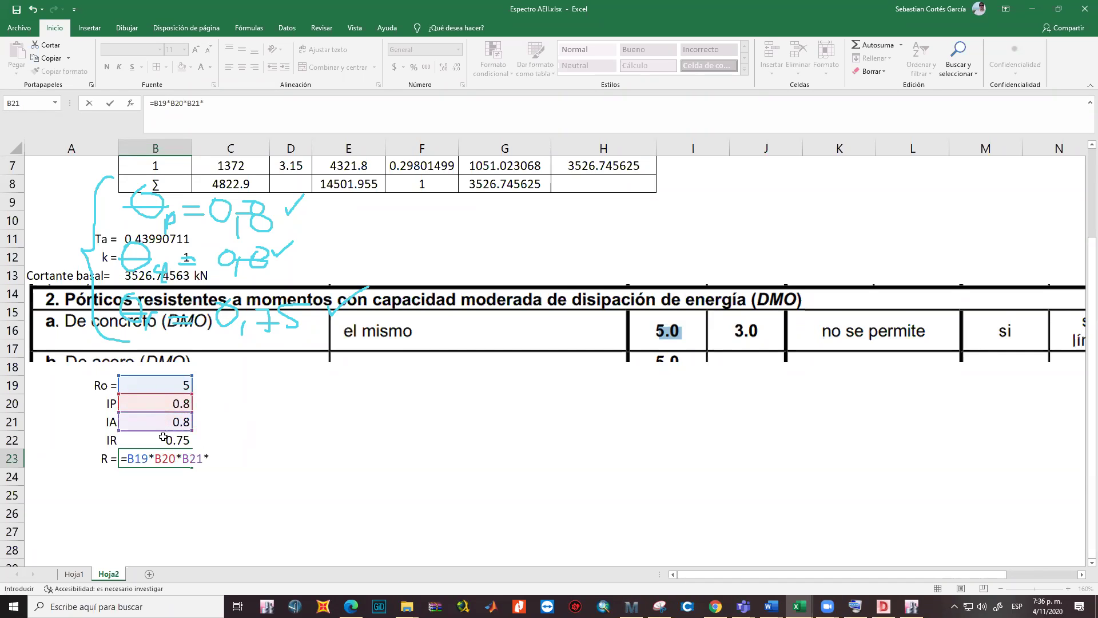
left_click(165, 441)
key("Return")
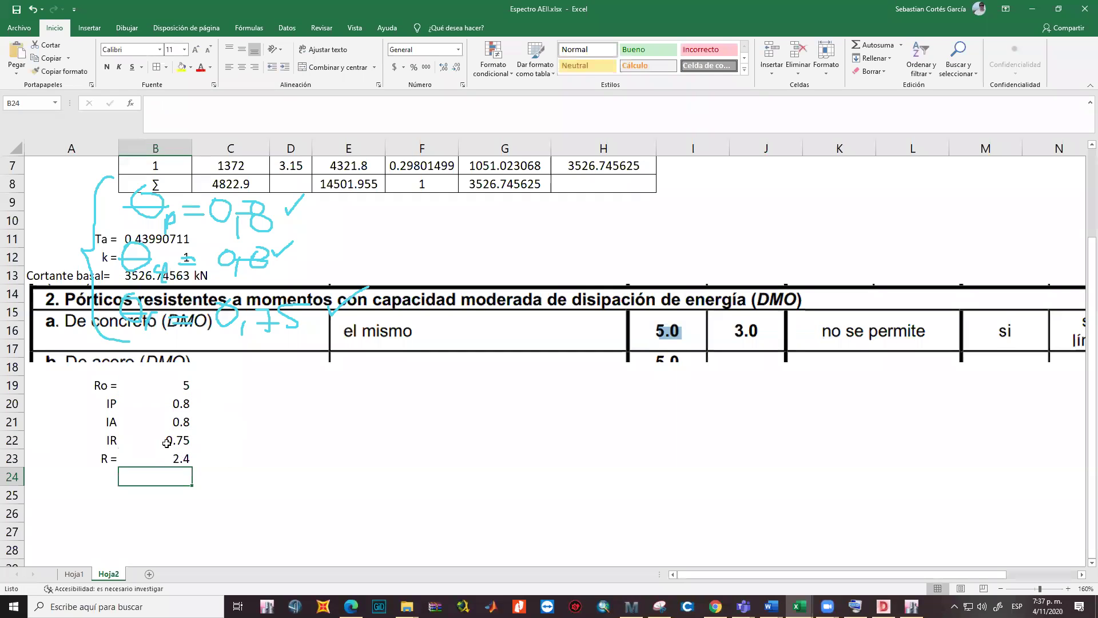
key("Up")
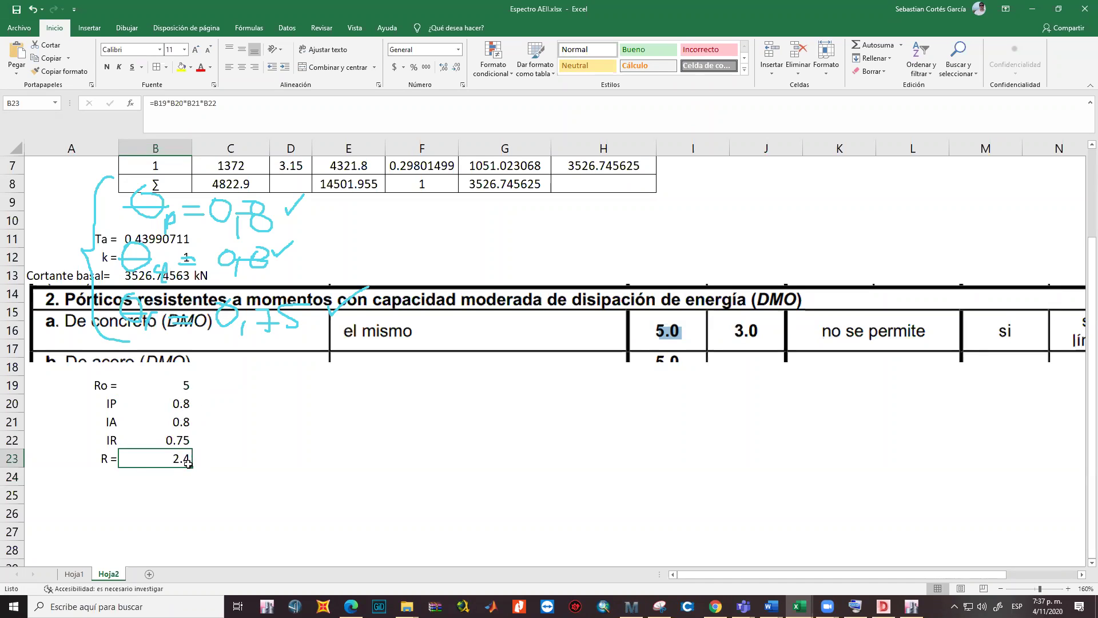
Compare the calculated R in B23 with Ro in B19 and the irregularity factors in B20 to B22
left_click(180, 388)
left_click(166, 455)
left_click(174, 383)
left_click(175, 456)
left_click(177, 388)
left_click(170, 460)
left_click(178, 387)
left_click(174, 456)
left_click(177, 386)
left_click_drag(178, 404, 174, 441)
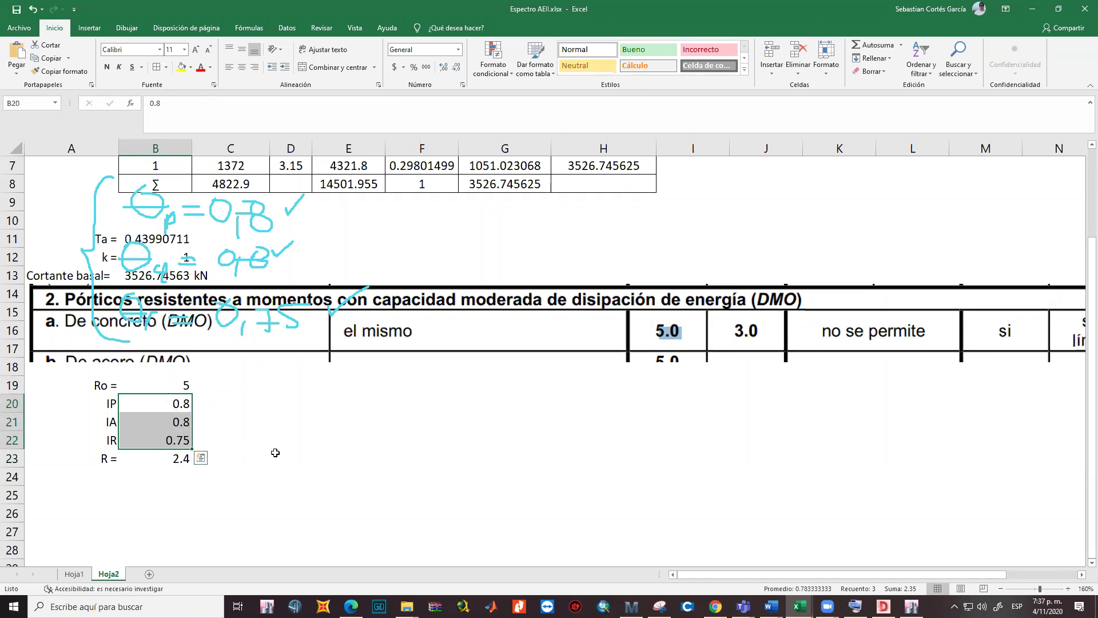
left_click(258, 442)
left_click_drag(182, 403, 189, 444)
left_click(183, 459)
left_click_drag(178, 400, 182, 441)
left_click(173, 462)
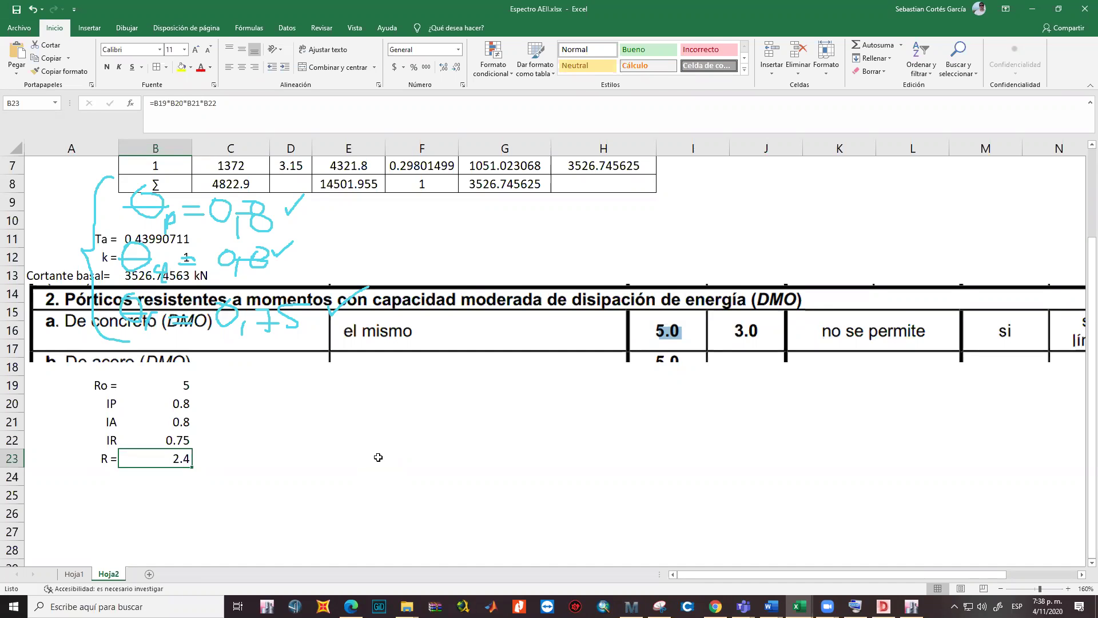
Switch to the NSR-10 PDF in Edge and highlight equation A.3.3-1, R = ϕa ϕp ϕr R0, in section A.3.3.3
left_click(351, 606)
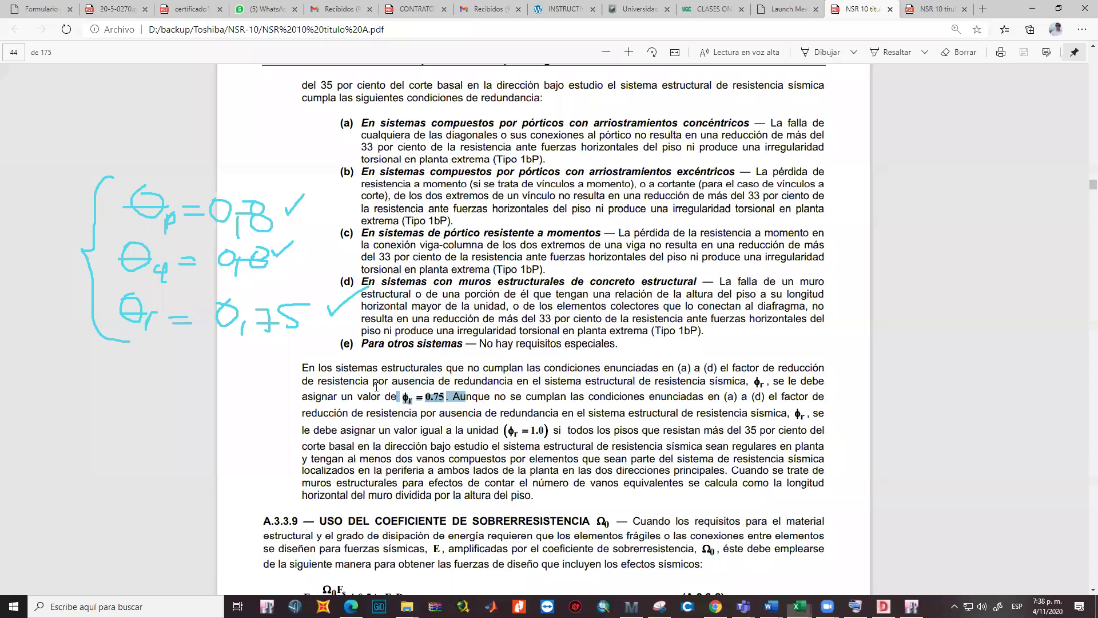
scroll(469, 340, "down", 6)
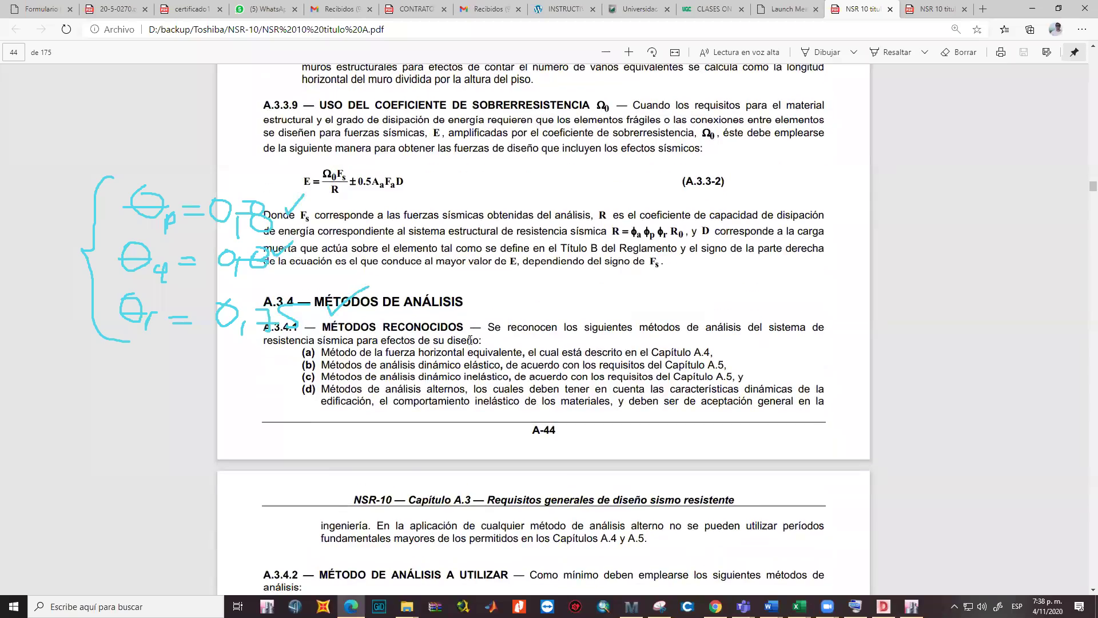
scroll(469, 340, "down", 10)
scroll(470, 340, "up", 15)
scroll(452, 326, "down", 2)
scroll(570, 556, "up", 3, "ctrl")
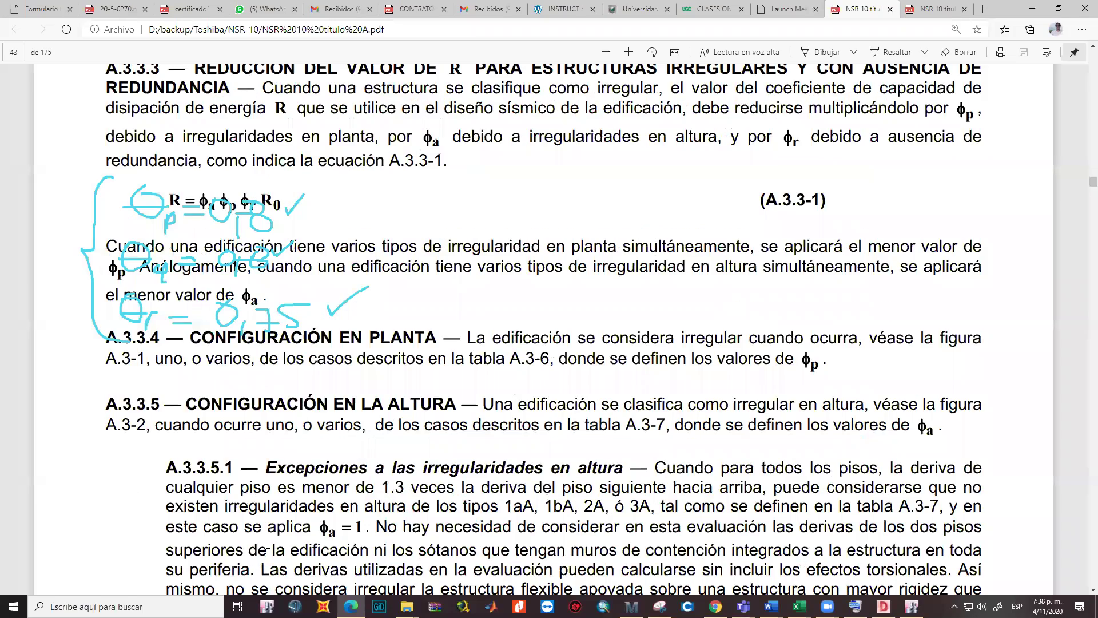
scroll(475, 298, "down", 2)
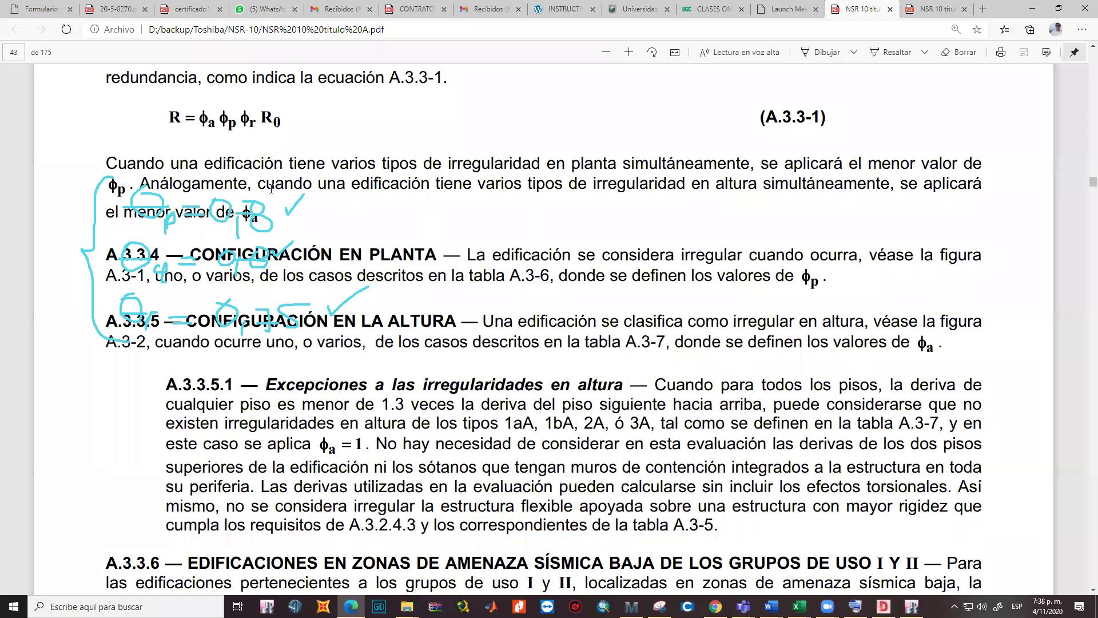
left_click_drag(169, 118, 284, 118)
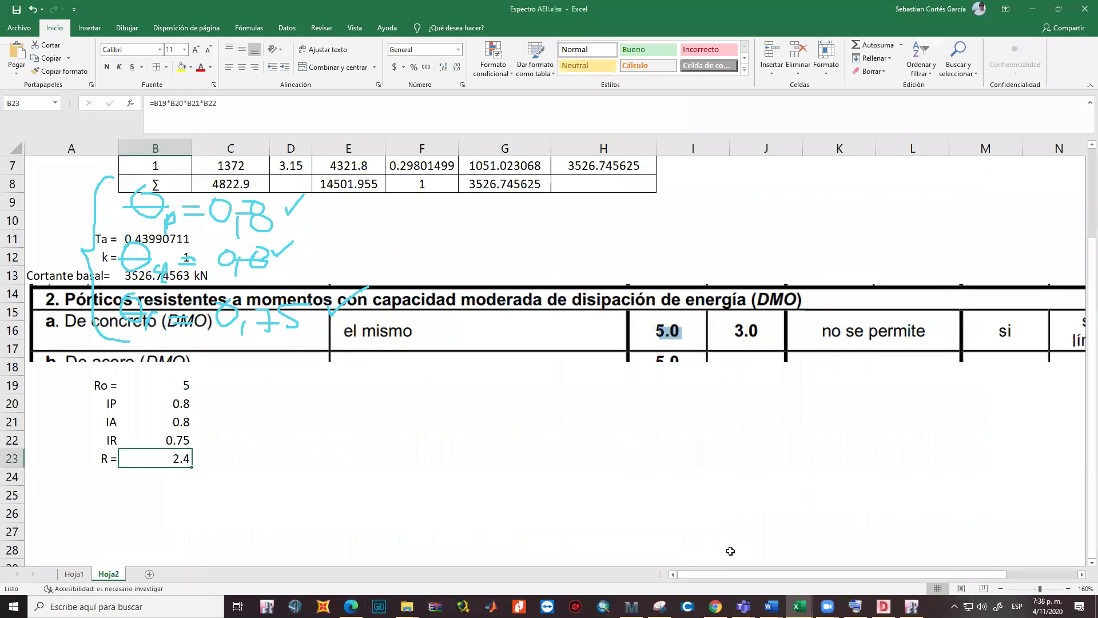
Return to the Excel workbook and set the IP factor in B20 and the IR factor in B22 to 1
key("alt+Tab")
left_click(184, 404)
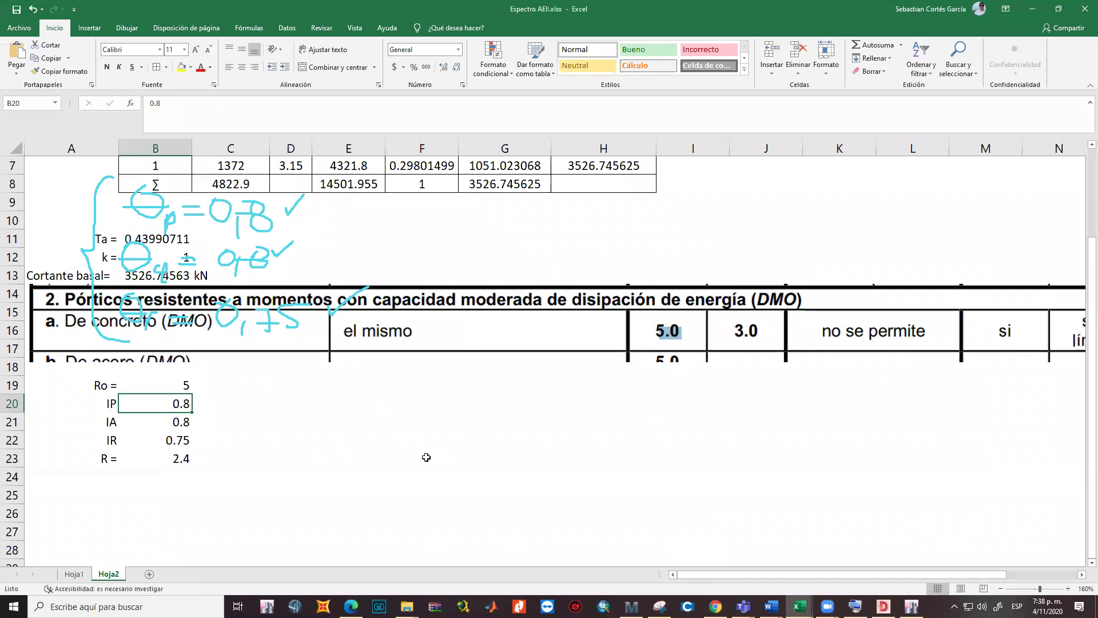
type("1")
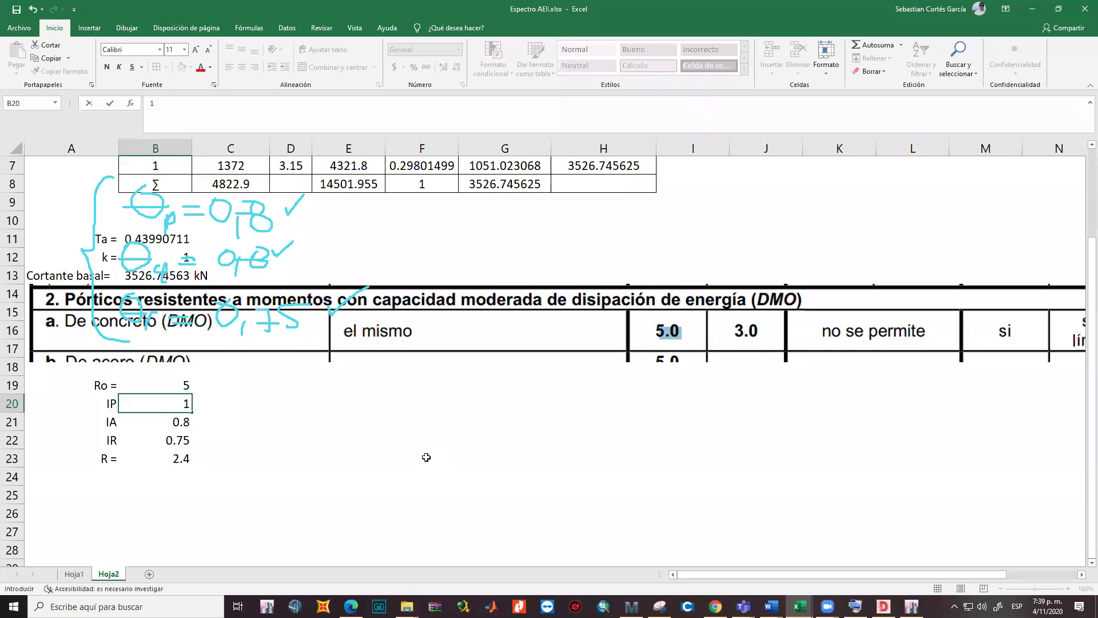
left_click(282, 479)
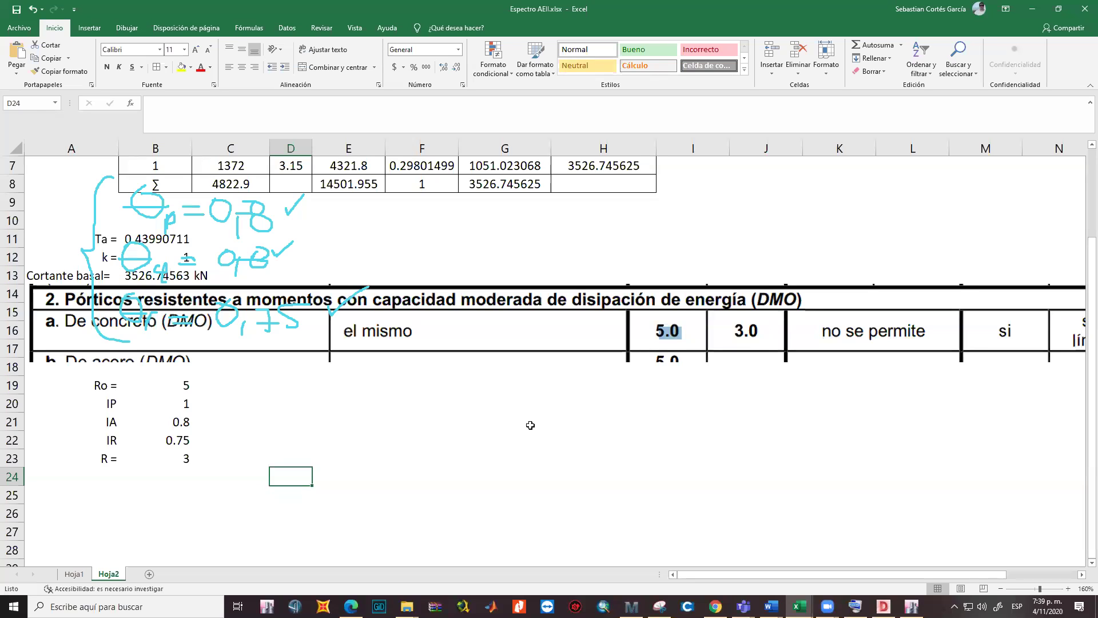
left_click(168, 444)
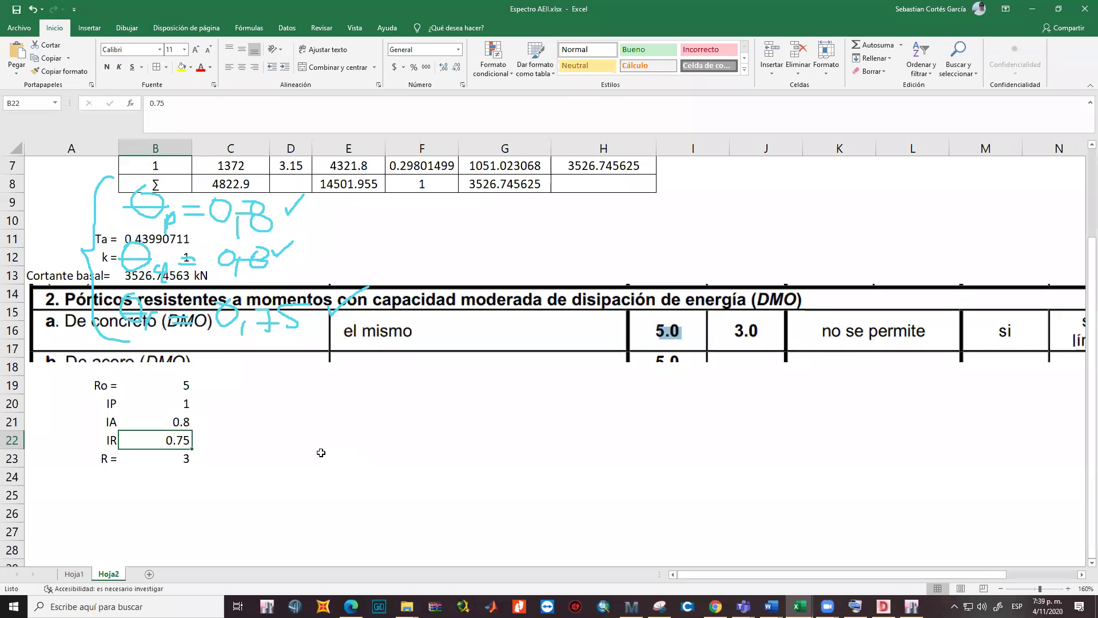
type("1")
left_click(301, 458)
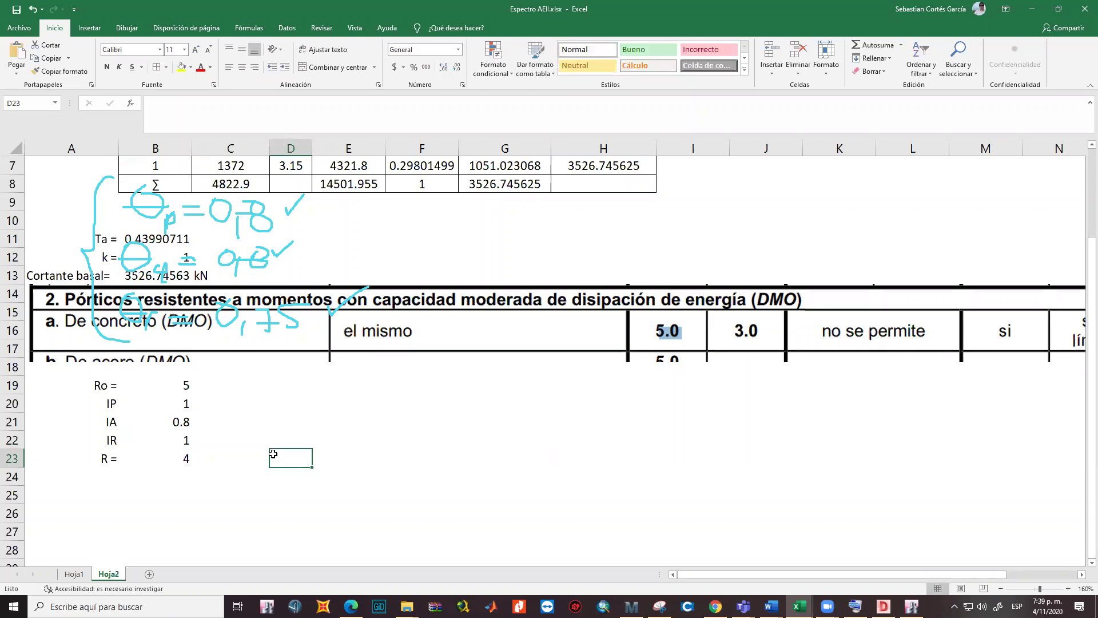
Undo the test changes to the IP and IR factors in B20 and B22
left_click(188, 462)
left_click(176, 387)
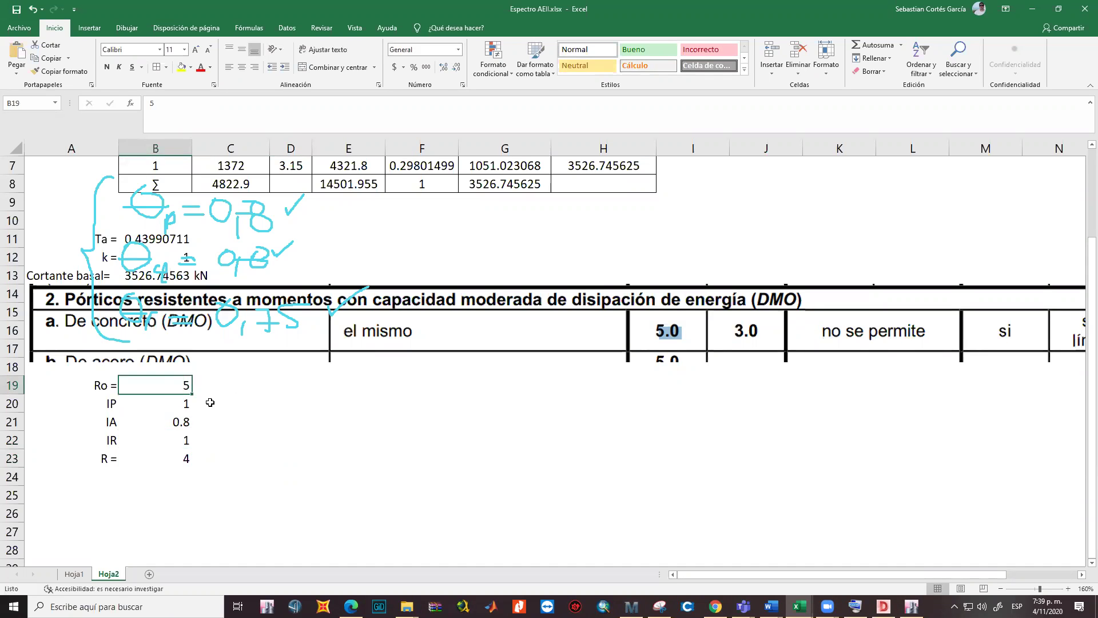
key("ctrl+z")
key("ctrl+z")
left_click(282, 493)
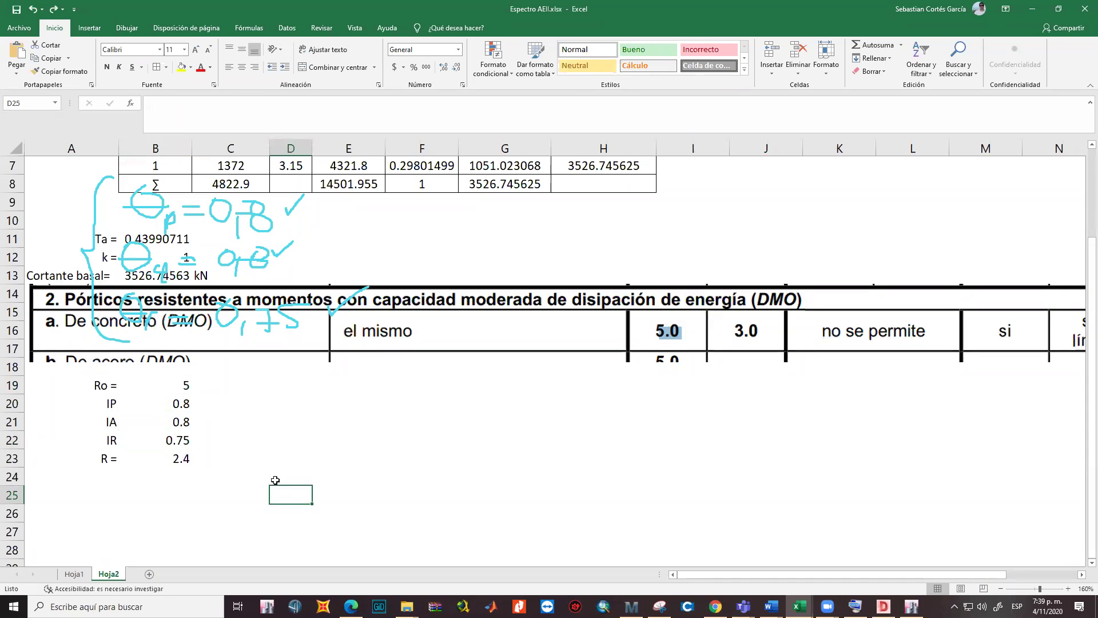
Compare the irregularity factors in B20 to B22 with the resulting R in B23
left_click_drag(186, 413, 182, 460)
left_click(182, 460)
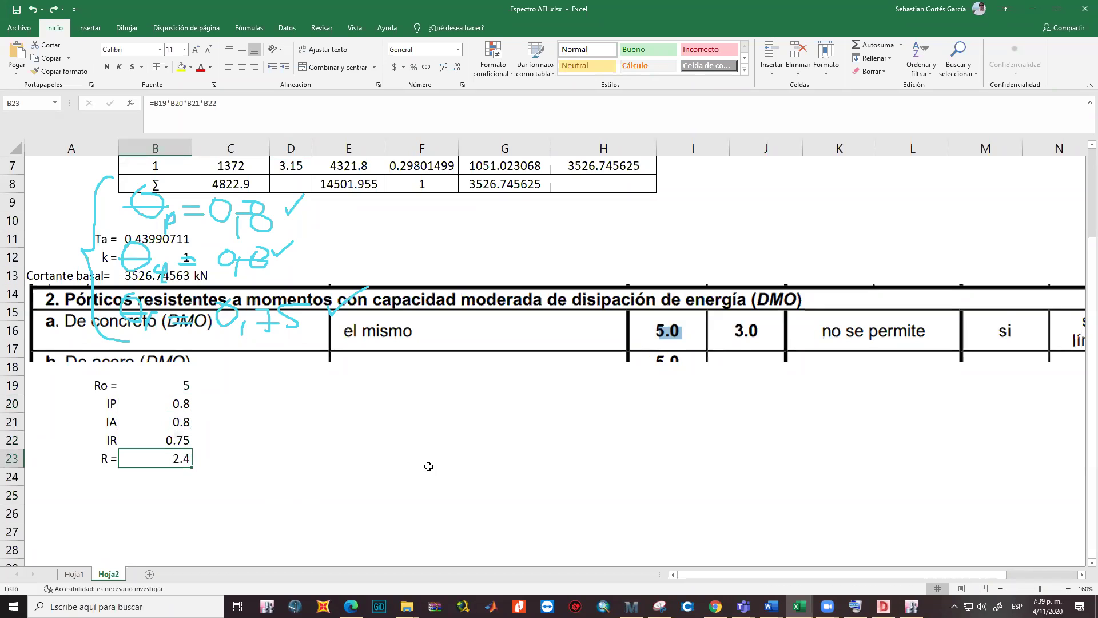
left_click_drag(181, 406, 188, 438)
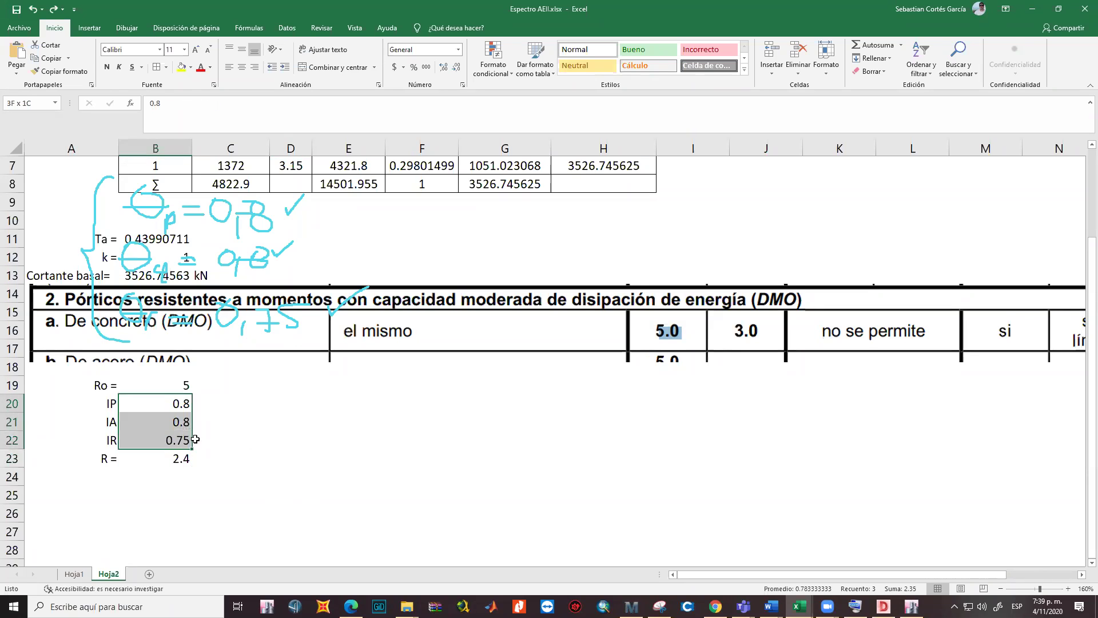
left_click(186, 405)
mouse_move(182, 441)
left_mouse_down()
mouse_move(178, 390)
mouse_move(182, 440)
left_mouse_up()
left_click(342, 480)
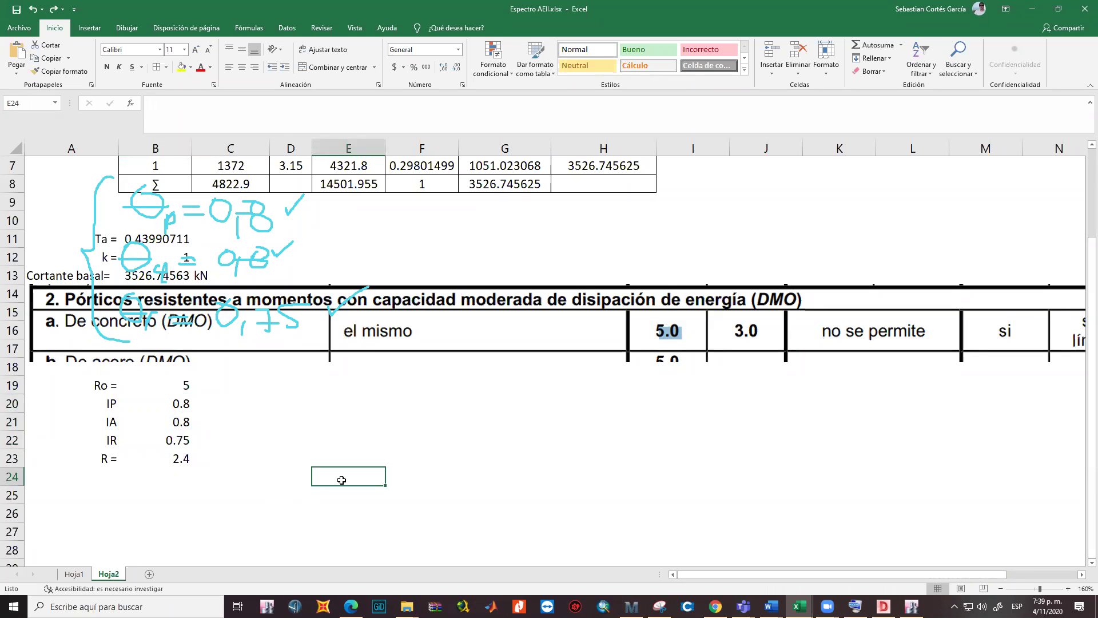
left_click_drag(187, 408, 183, 440)
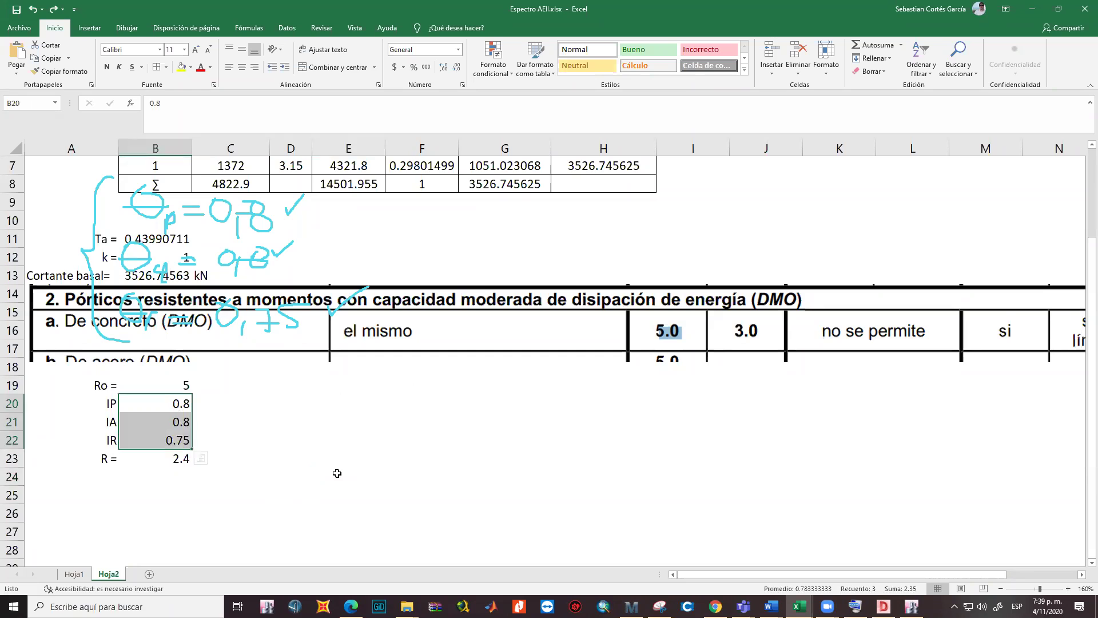
left_click(320, 473)
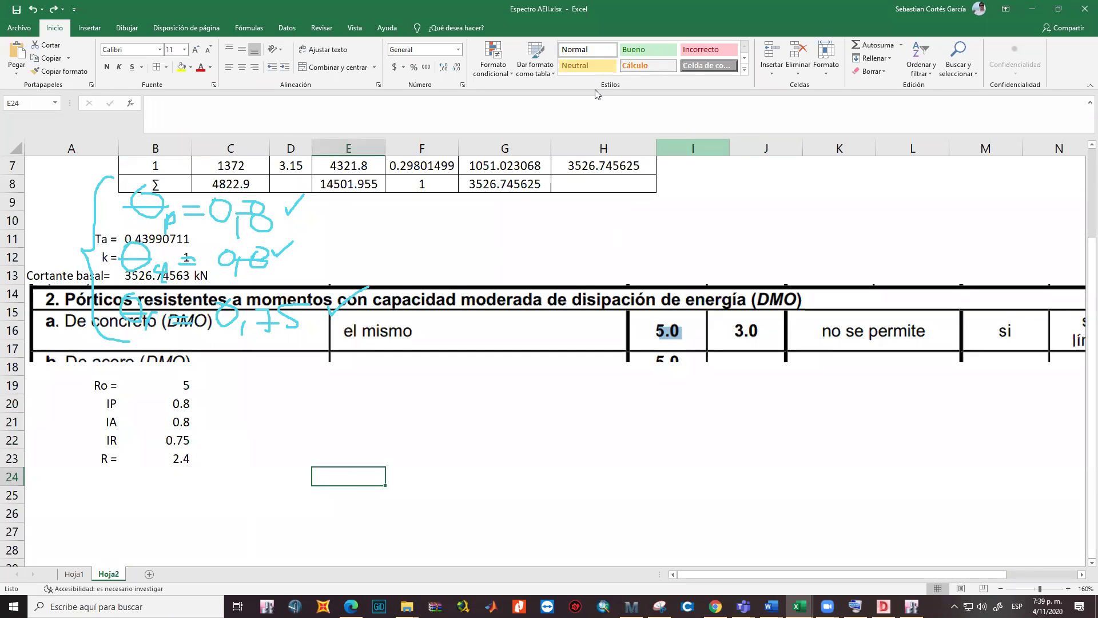
mouse_move(255, 208)
left_mouse_down()
mouse_move(155, 239)
mouse_move(162, 291)
mouse_move(243, 235)
mouse_move(189, 274)
mouse_move(277, 305)
mouse_move(333, 308)
mouse_move(274, 326)
mouse_move(272, 305)
mouse_move(233, 280)
mouse_move(252, 245)
mouse_move(294, 201)
left_mouse_up()
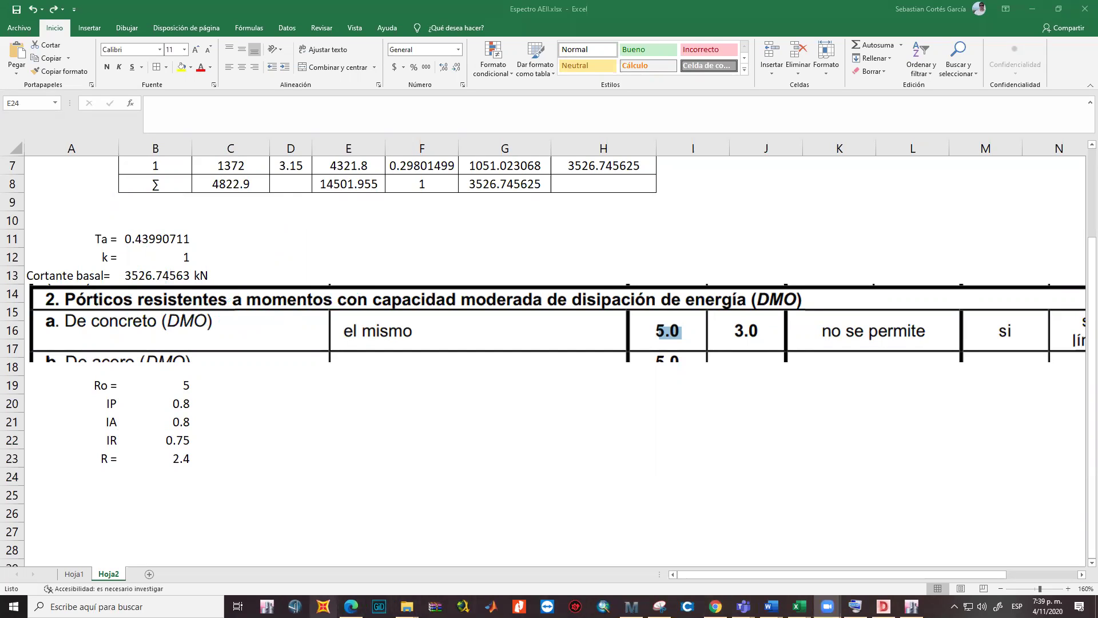
Switch to the NSR-10 Título B PDF in Edge and examine section B.2.4.2.1 on the reduced seismic forces E = Fs/R
left_click(912, 606)
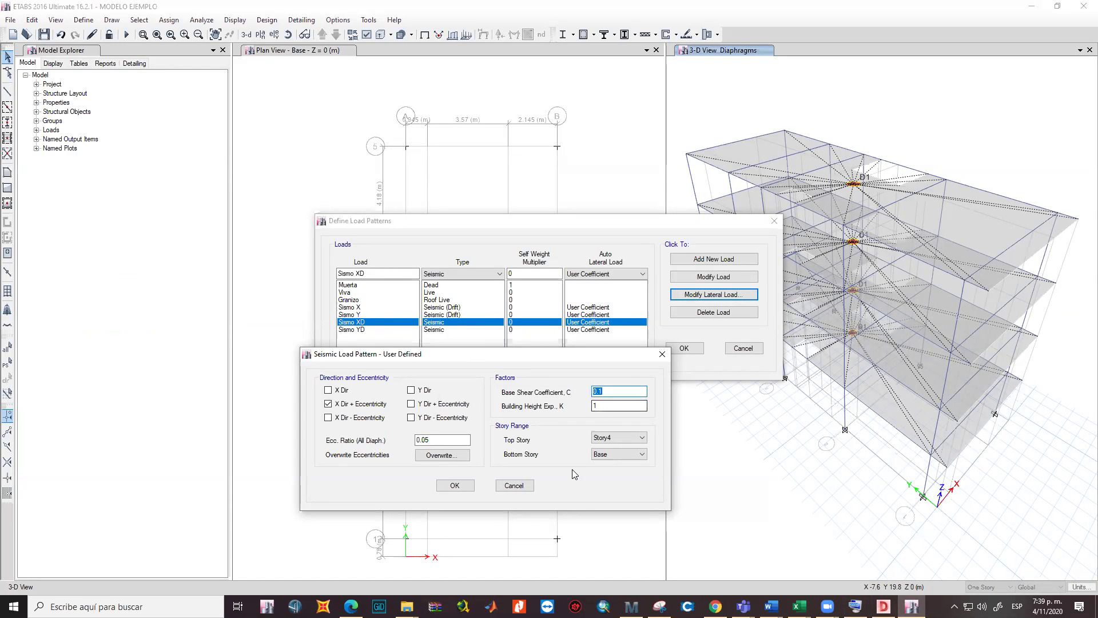
left_click(352, 606)
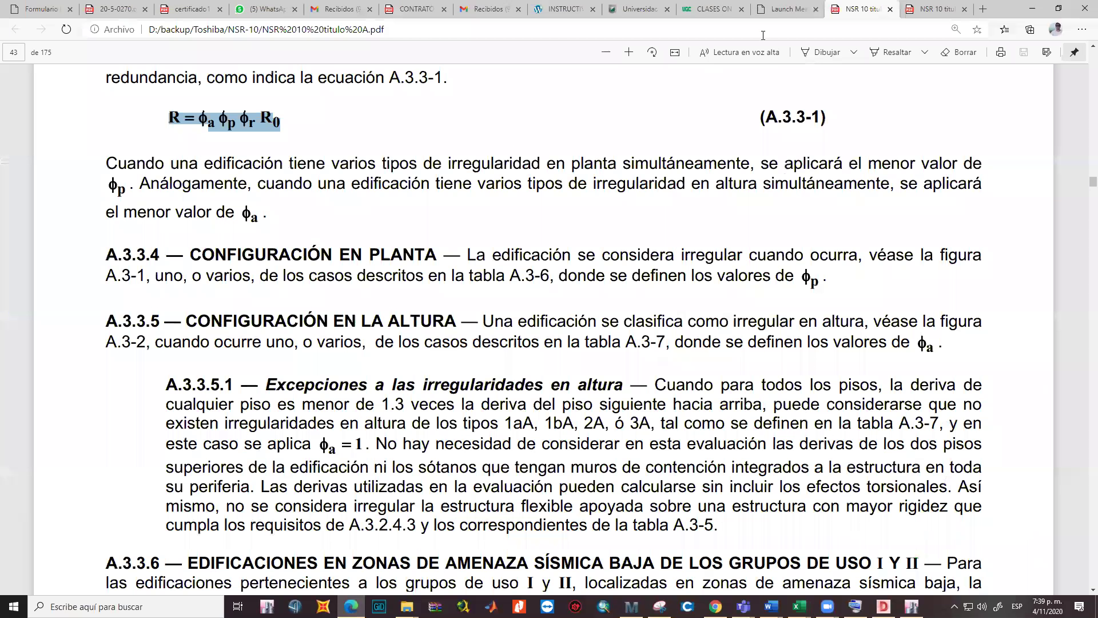
left_click(929, 9)
left_click_drag(494, 493, 495, 537)
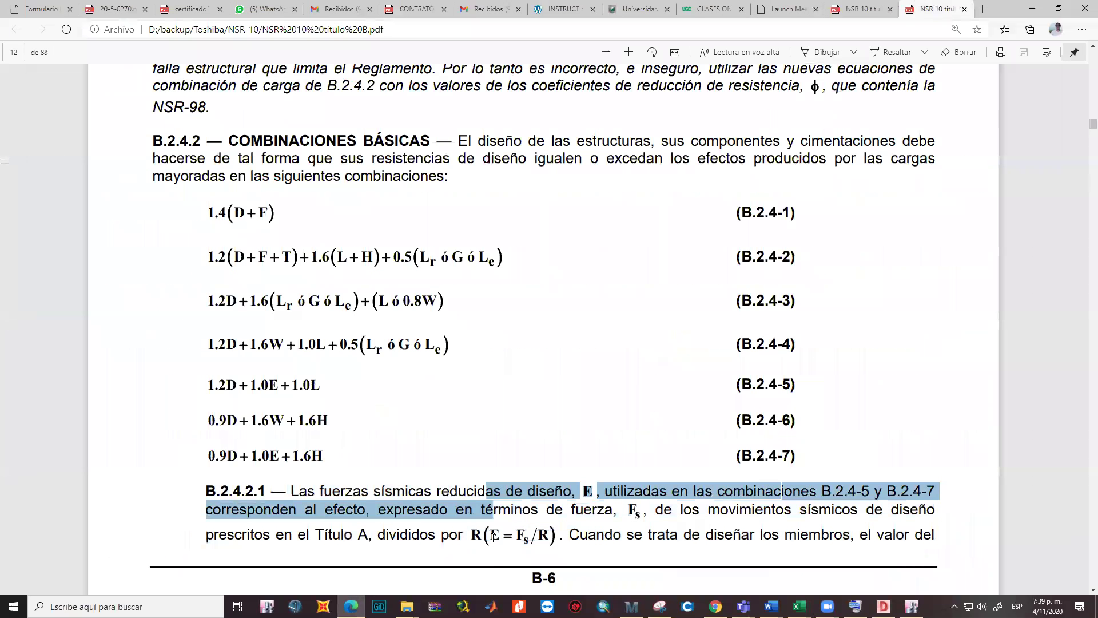
left_click(494, 536)
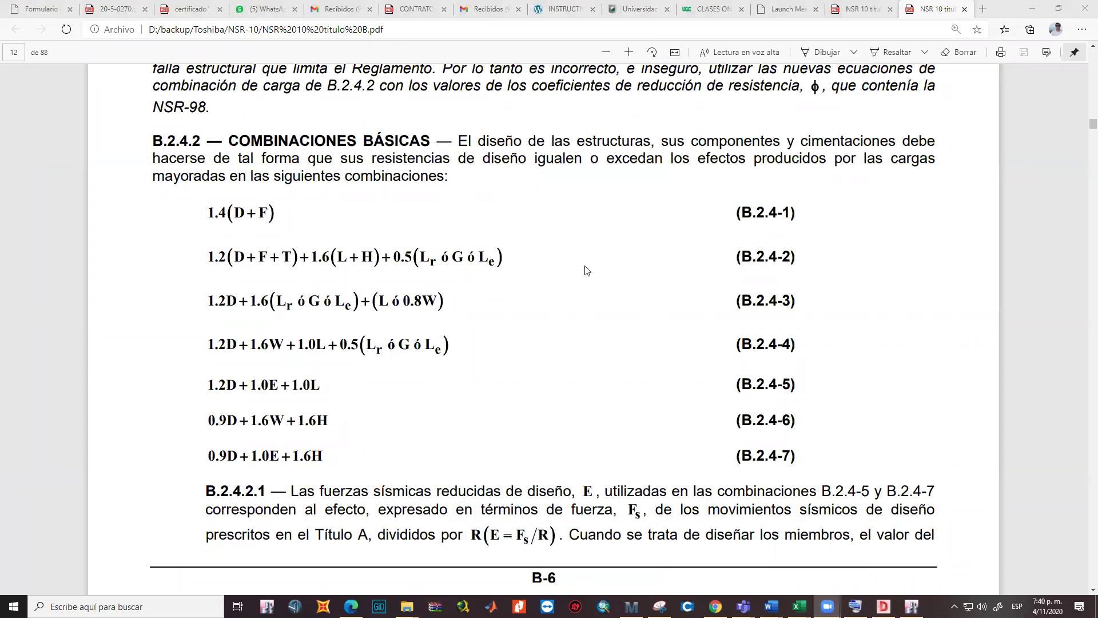
Start replacing Sismo XD's base shear coefficient in ETABS, and copy the Sa value from D23 on Hoja1 of the Espectro AEII workbook in Excel
left_click(913, 606)
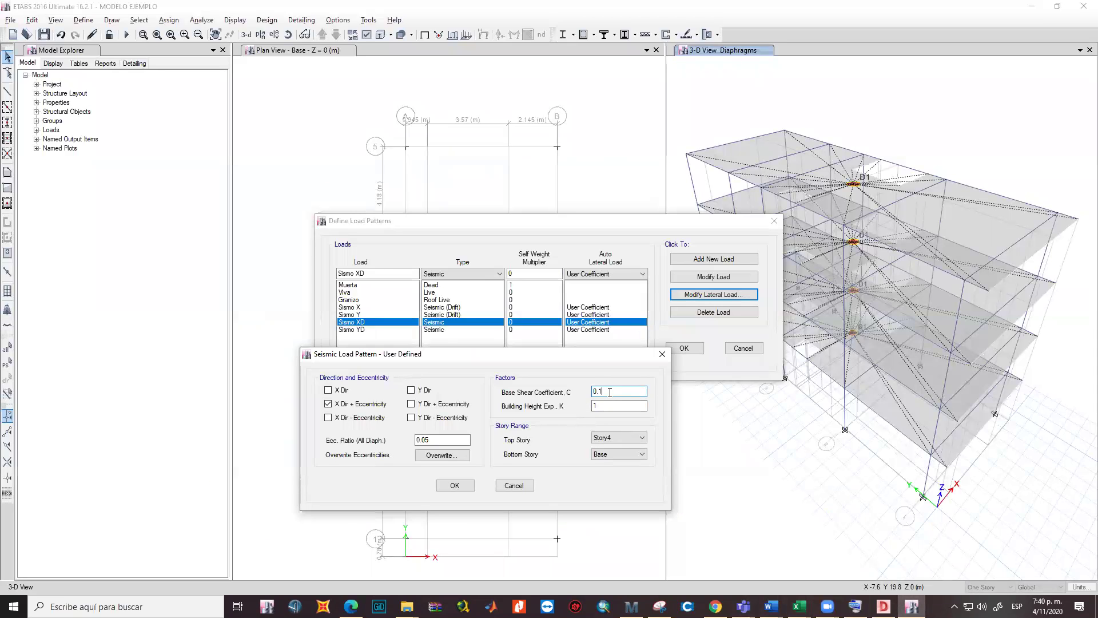
type("0")
left_click(350, 606)
key("alt+Tab")
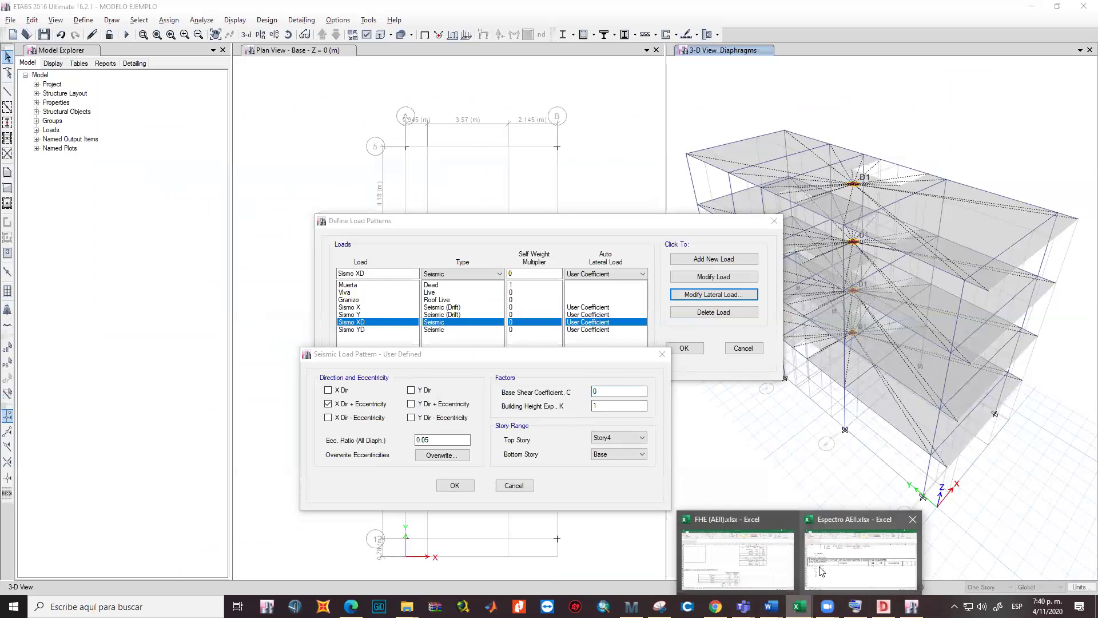
left_click(743, 579)
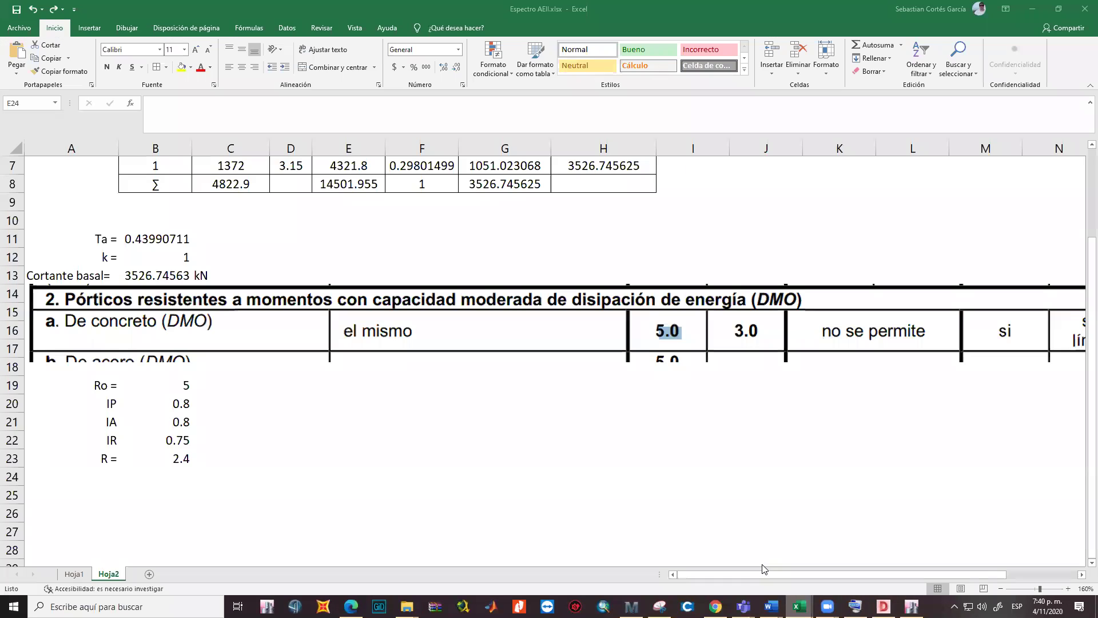
left_click(80, 574)
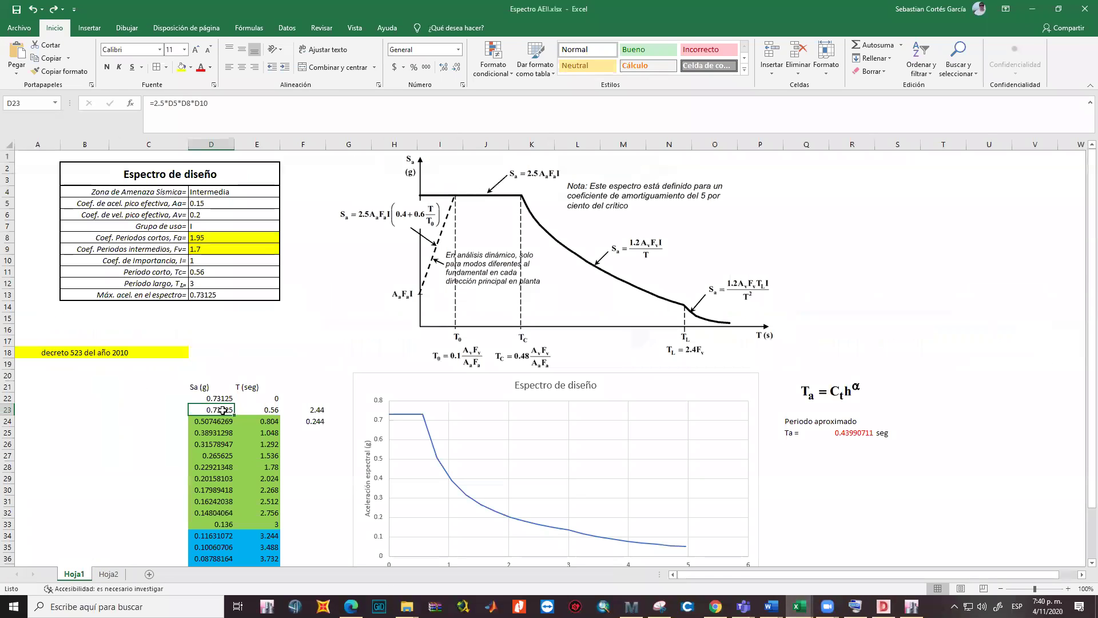
key("ctrl+c")
Try 0.73125/ as Sismo XD's base shear coefficient in ETABS, and look up R on Hoja2 in Excel
key("alt+Tab")
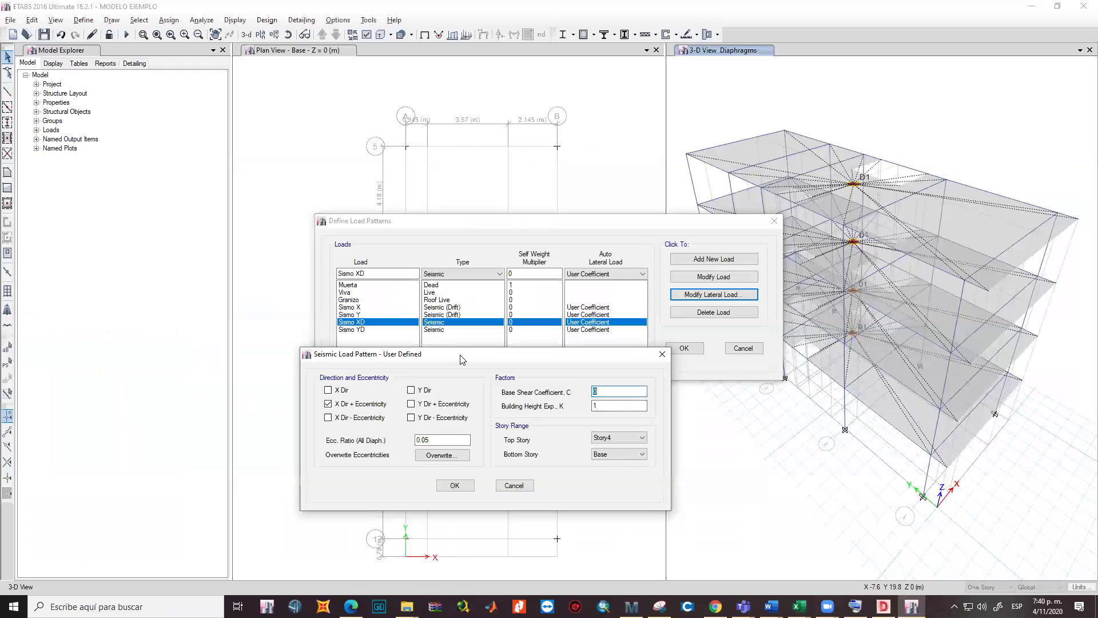
key("ctrl+v")
type("=0.7")
left_click(800, 606)
mouse_move(799, 607)
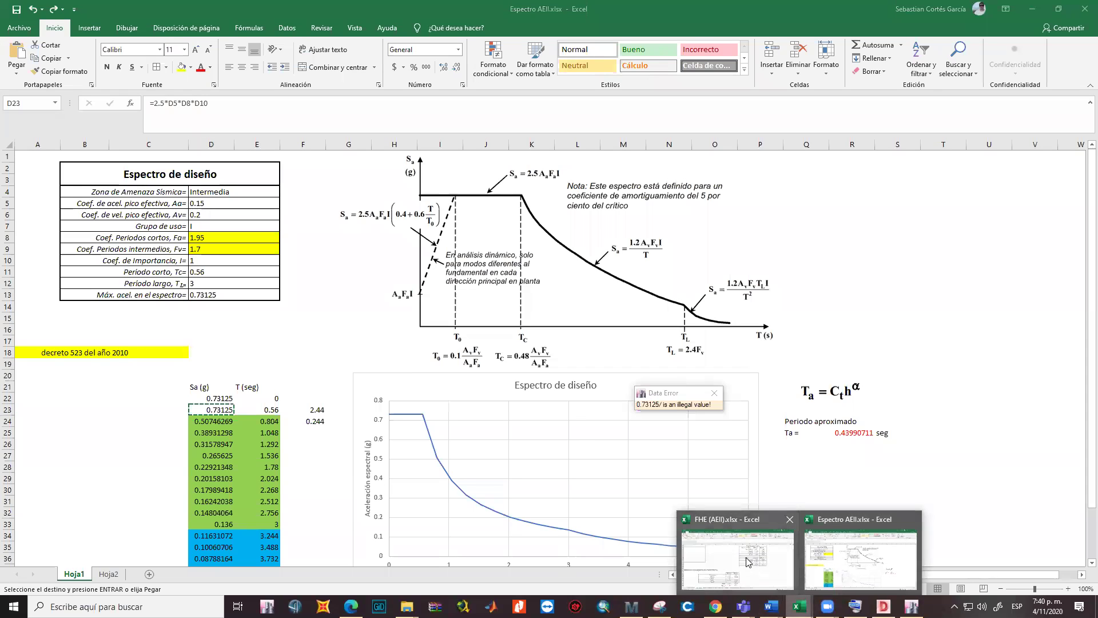
left_click(109, 574)
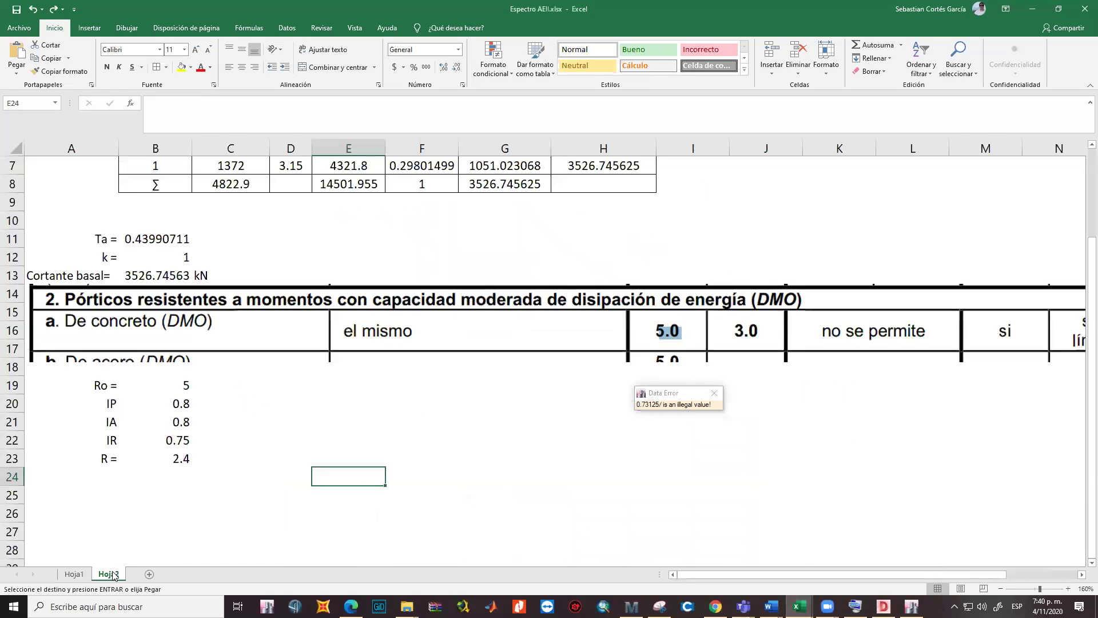
left_click(651, 392)
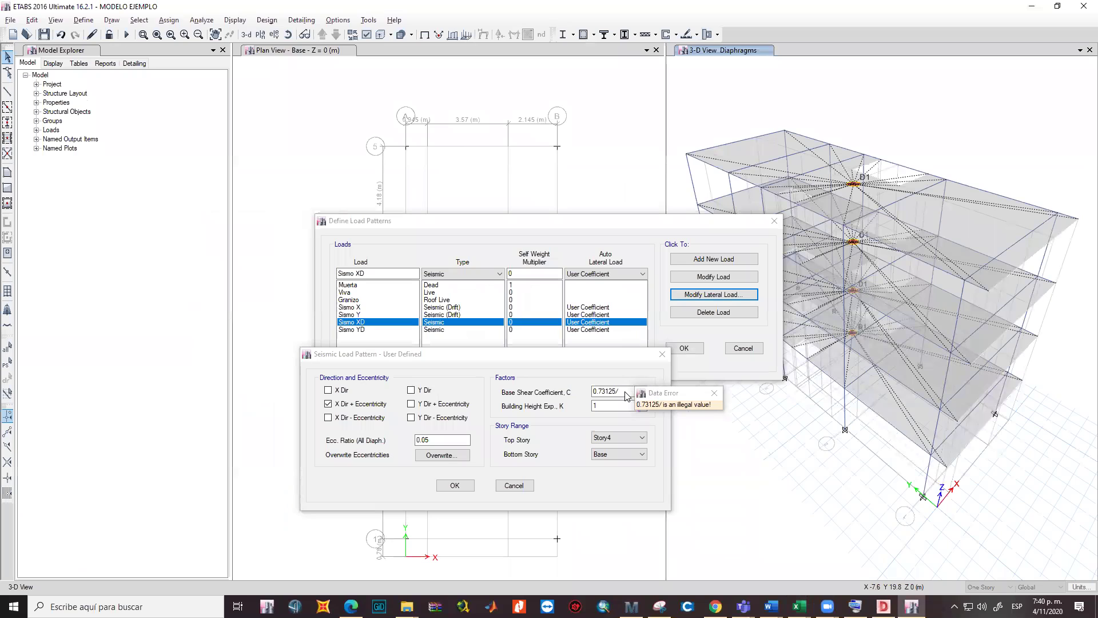
Dismiss the data error in ETABS and replace Sismo XD's base shear coefficient entry with =0.73125
left_click(714, 393)
left_click(601, 391)
key("BackSpace")
key("BackSpace")
key("BackSpace")
key("BackSpace")
key("BackSpace")
key("BackSpace")
key("BackSpace")
double_click(595, 391)
type("0")
key("BackSpace")
type("=")
key("ctrl+v")
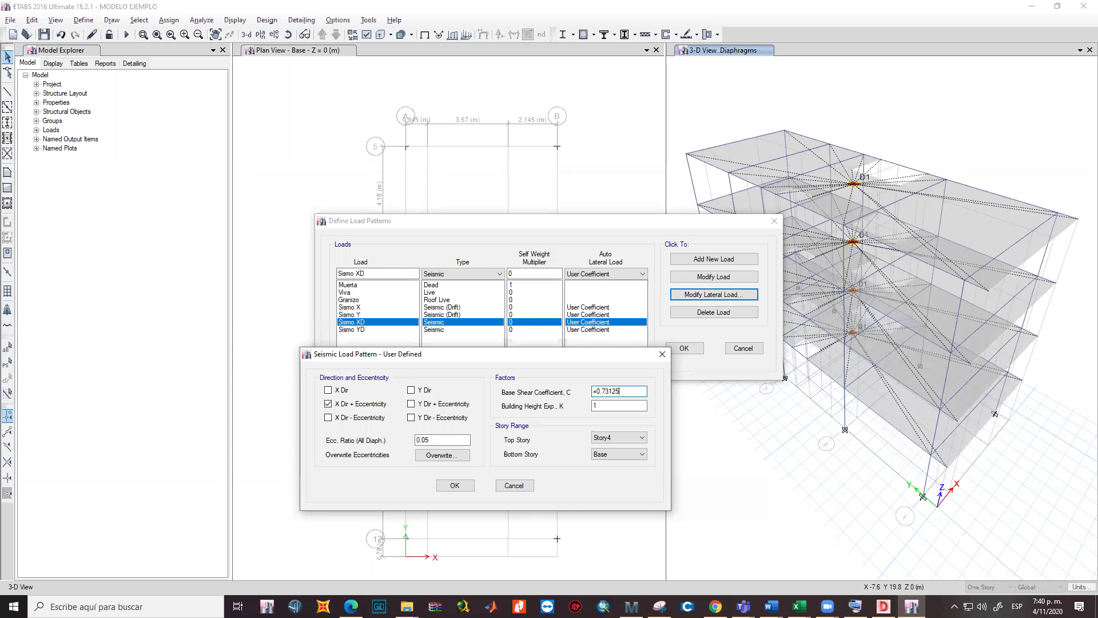
Divide 0.73125 by 2.4 to set Sismo XD's base shear coefficient C to 0.3046875, and accept the seismic load definition
type("/2.4")
key("Return")
left_click(599, 408)
key("shift+Tab")
key("BackSpace")
key("ctrl+v")
left_click(466, 488)
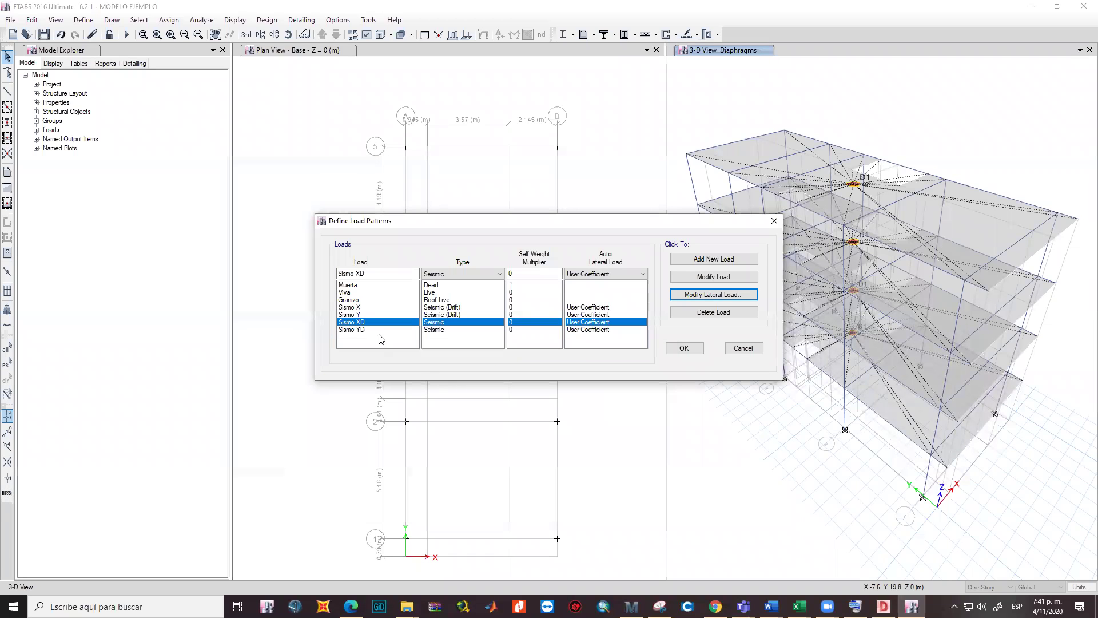
Open the lateral load definition of Sismo YD and set its base shear coefficient C to 0.3046875
left_click(377, 330)
left_click(689, 296)
double_click(684, 260)
key("ctrl+v")
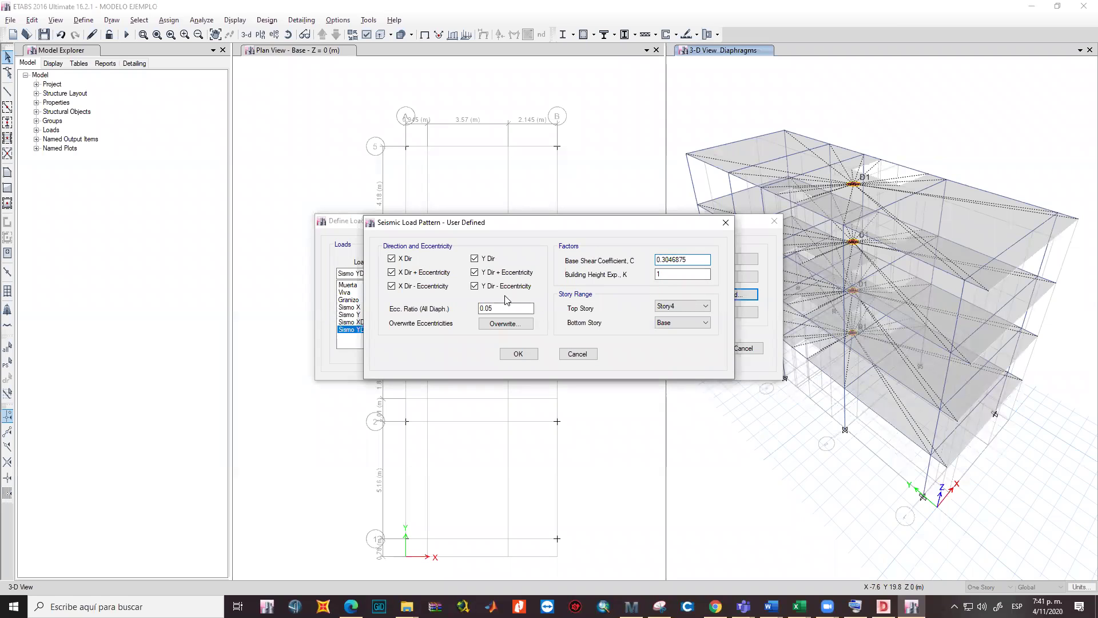
Leave only Y Dir + Eccentricity enabled for Sismo YD, and accept the seismic load and the load pattern definitions
left_click(392, 258)
left_click(392, 272)
left_click(391, 285)
left_click(474, 286)
left_click(475, 259)
left_click(518, 355)
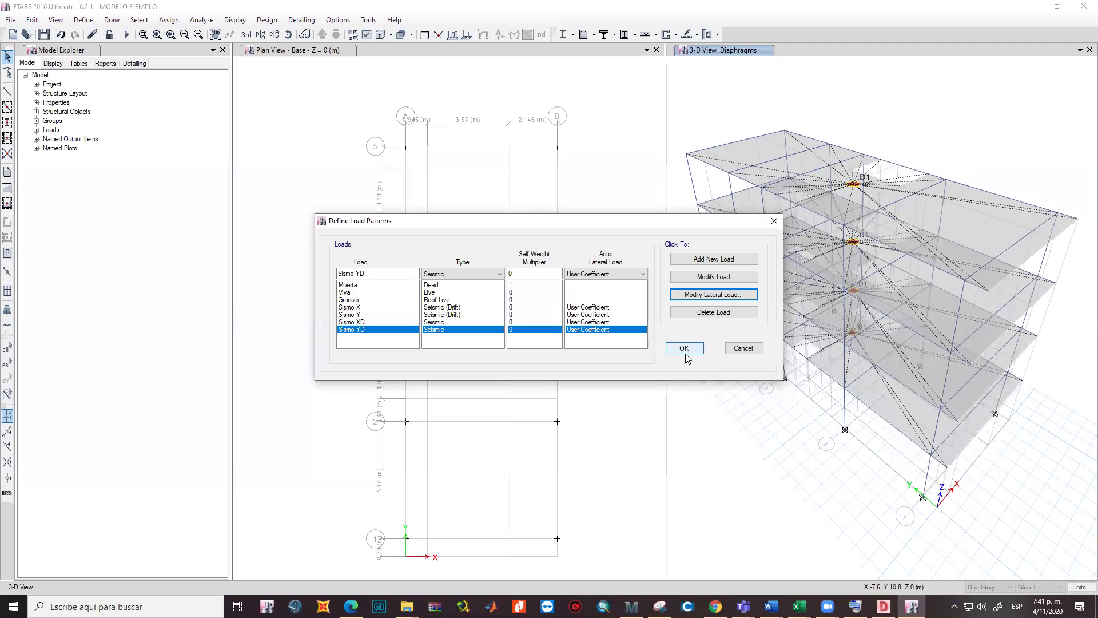
left_click(687, 354)
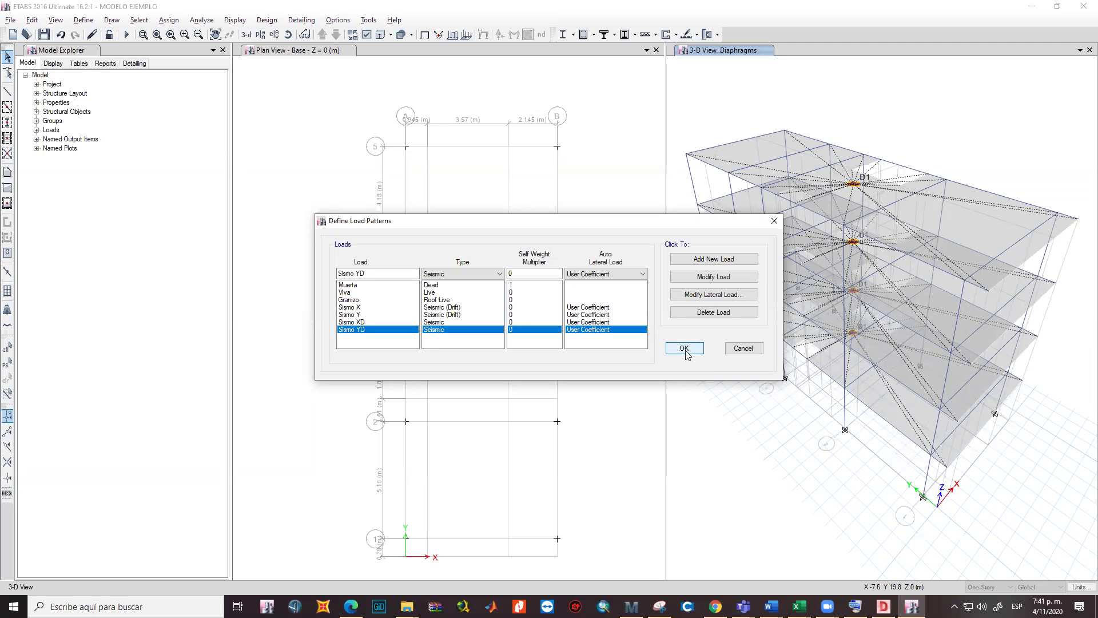